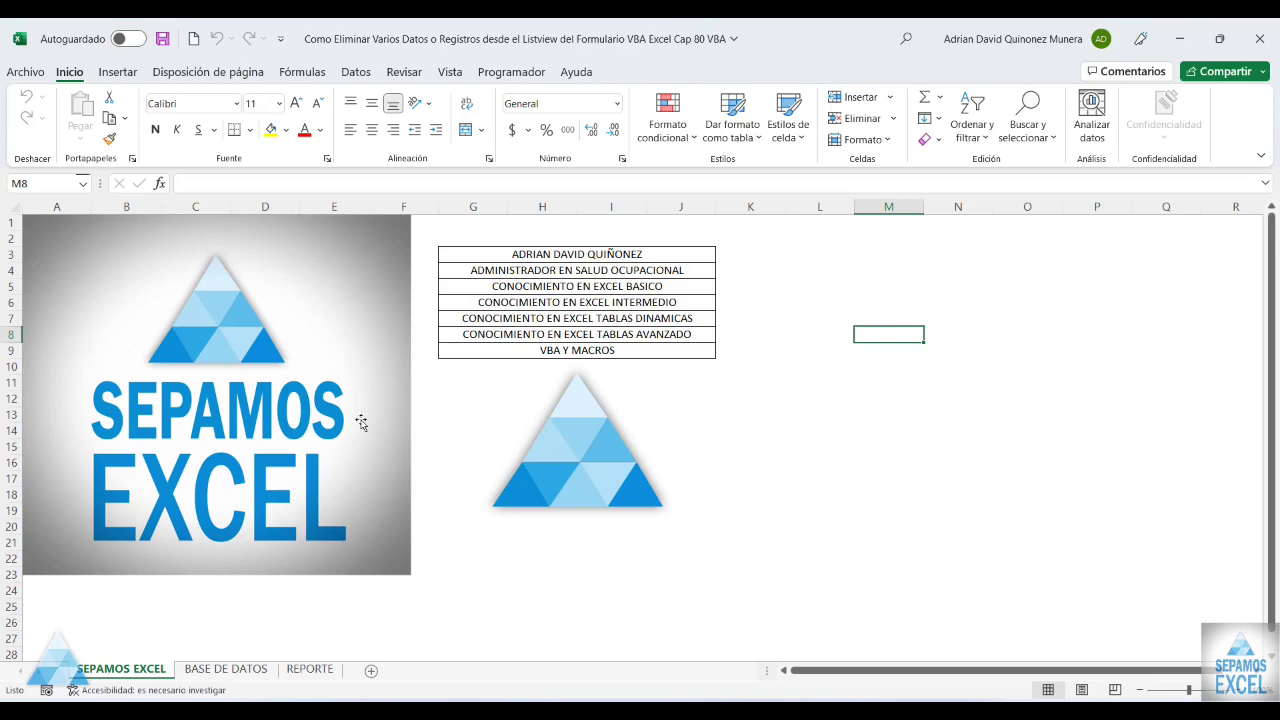
# Switch to the BASE DE DATOS sheet listing the 23 repair records.
pyautogui.click(246, 670)
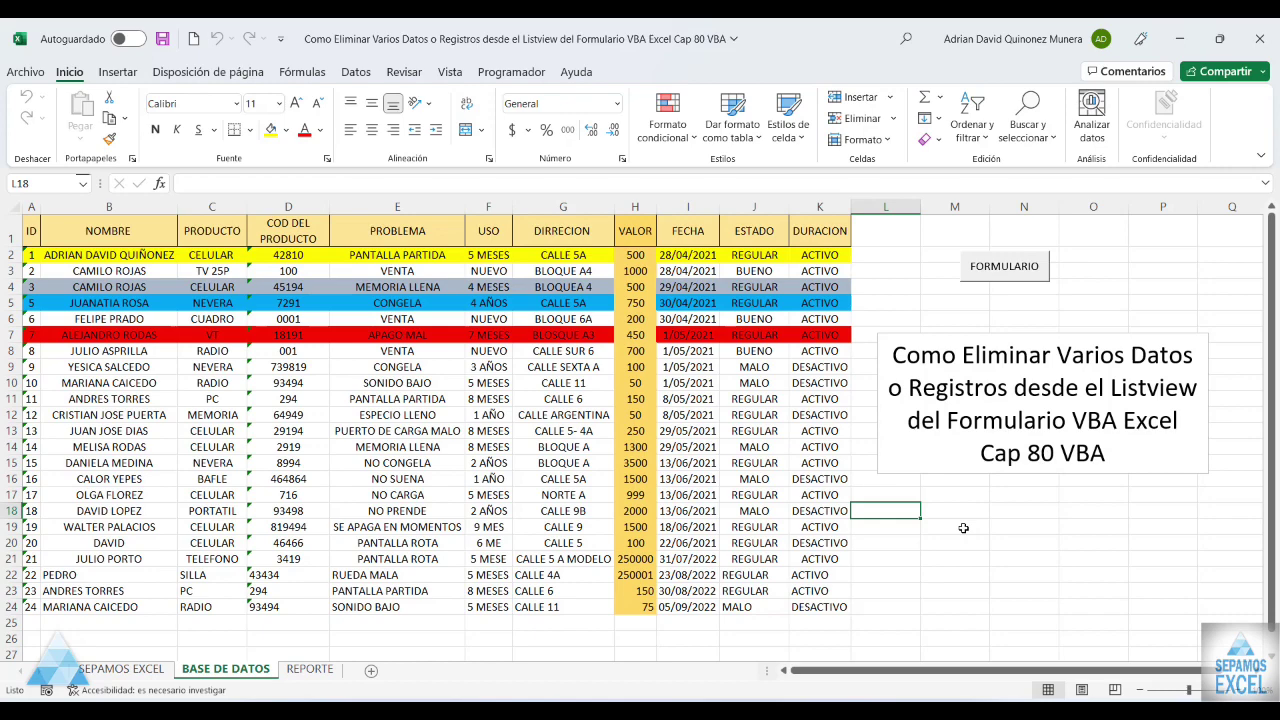
pyautogui.click(1023, 266)
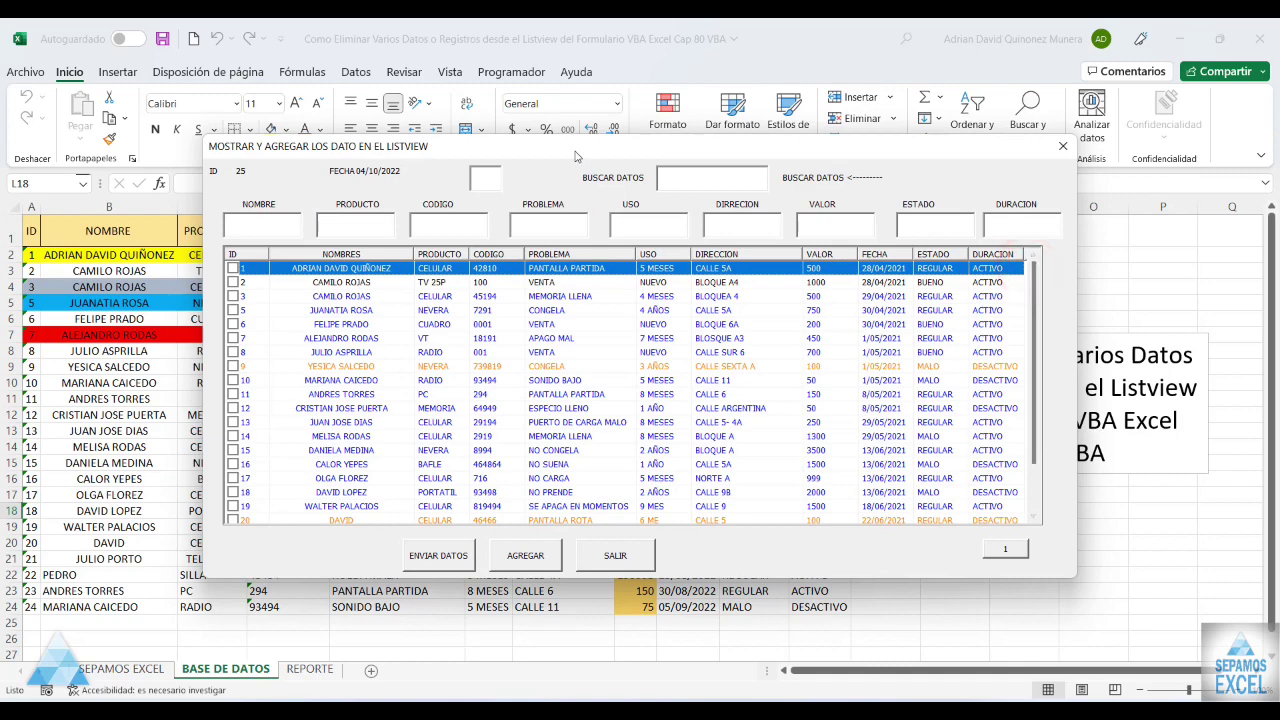
pyautogui.moveTo(575, 148); pyautogui.dragTo(632, 133)
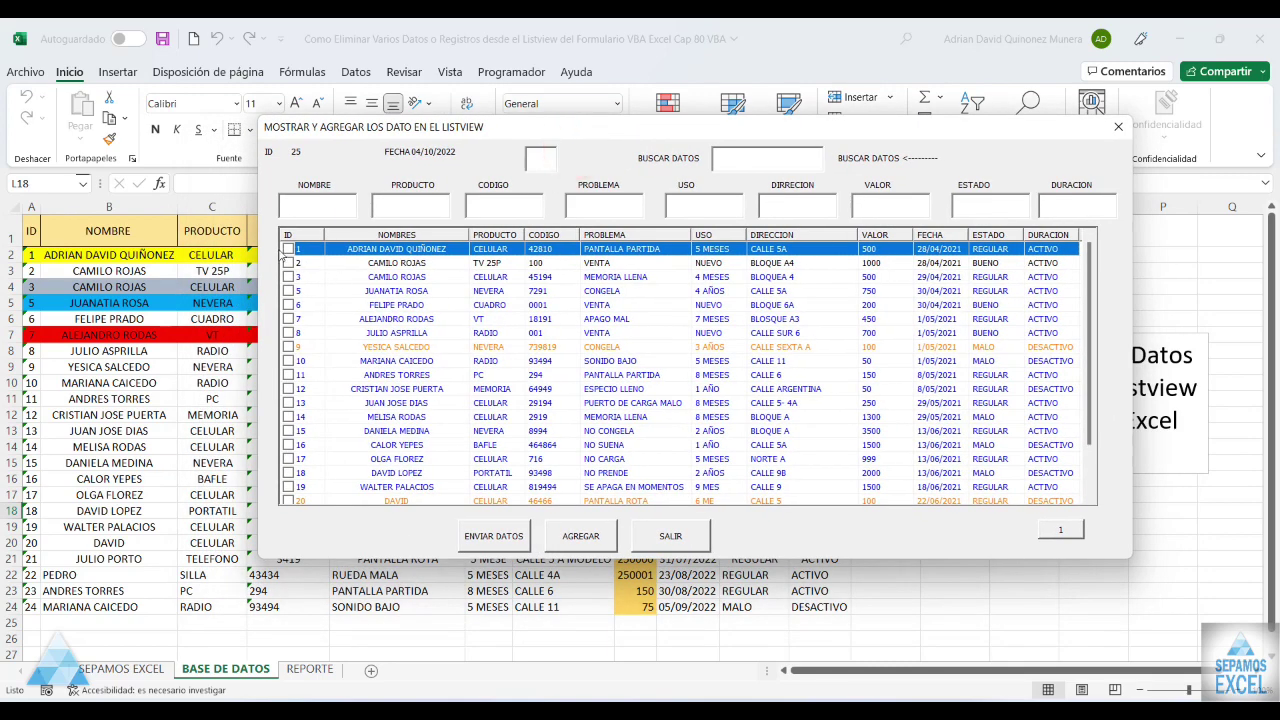
pyautogui.click(288, 248)
pyautogui.click(288, 262)
pyautogui.click(288, 276)
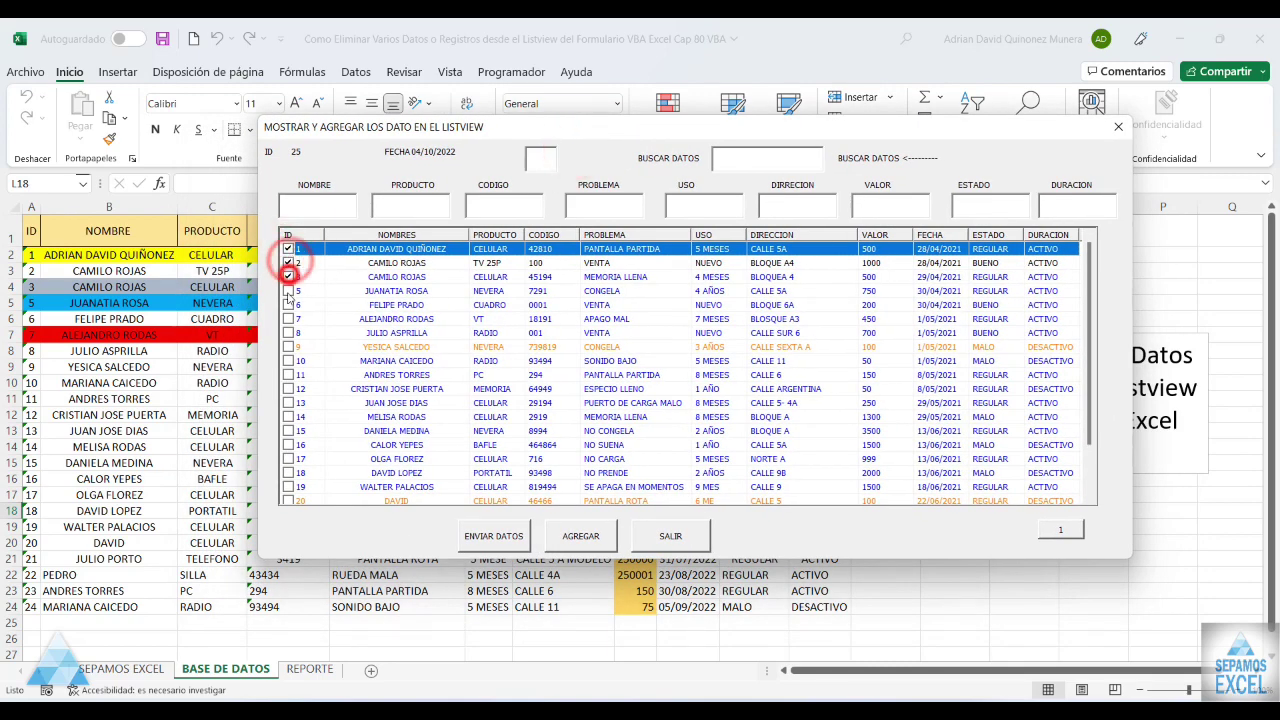
pyautogui.click(288, 290)
pyautogui.click(288, 304)
pyautogui.click(288, 318)
pyautogui.click(288, 332)
pyautogui.click(288, 346)
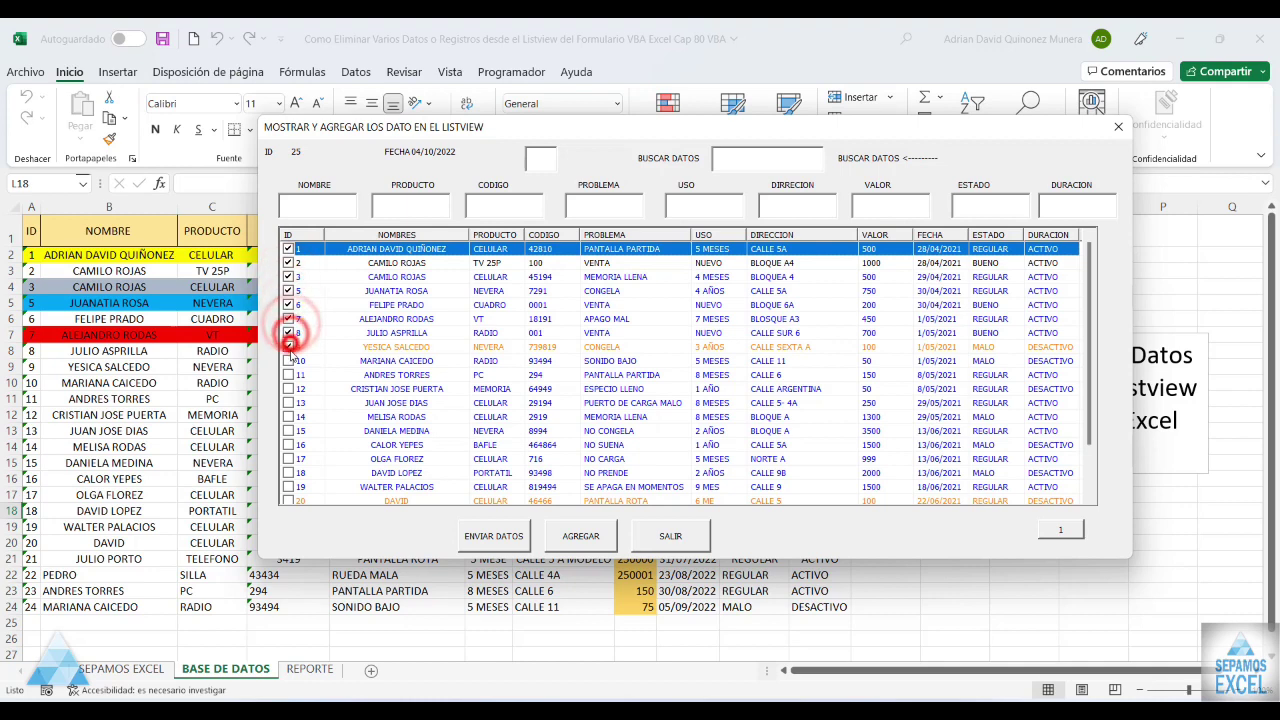
pyautogui.click(288, 360)
pyautogui.click(288, 374)
pyautogui.click(288, 388)
pyautogui.click(288, 402)
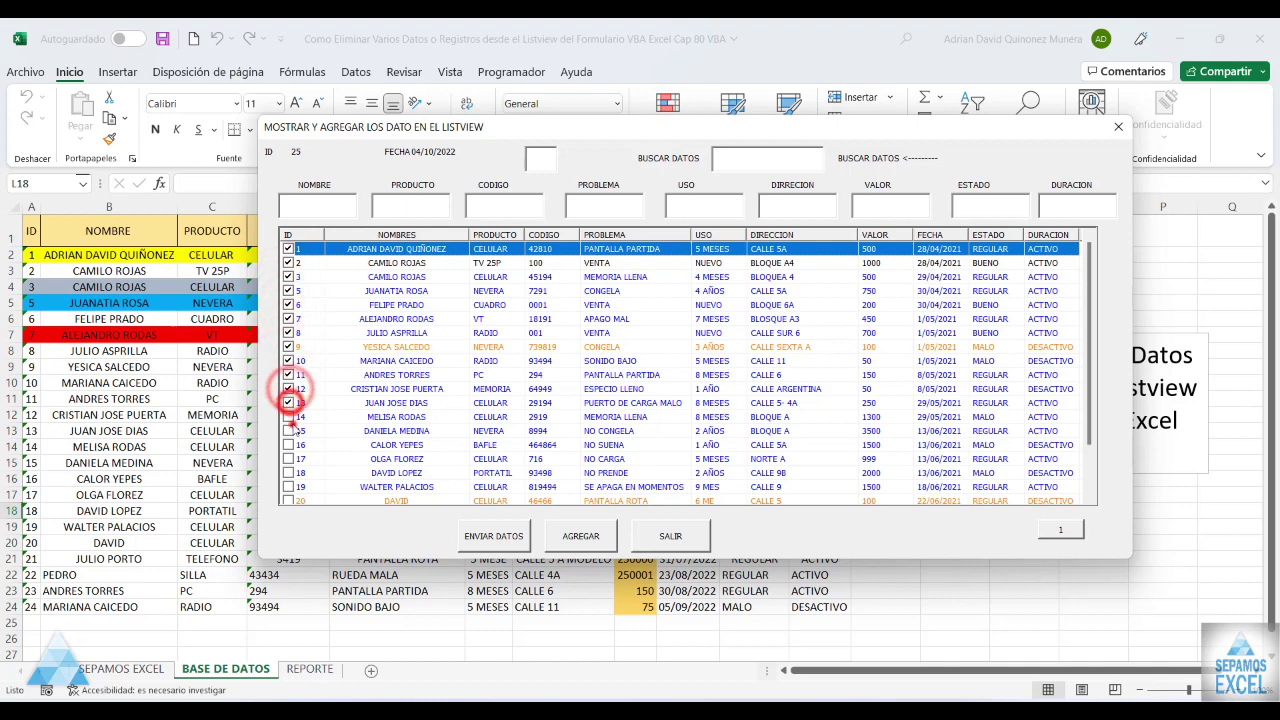
pyautogui.click(288, 430)
pyautogui.click(288, 444)
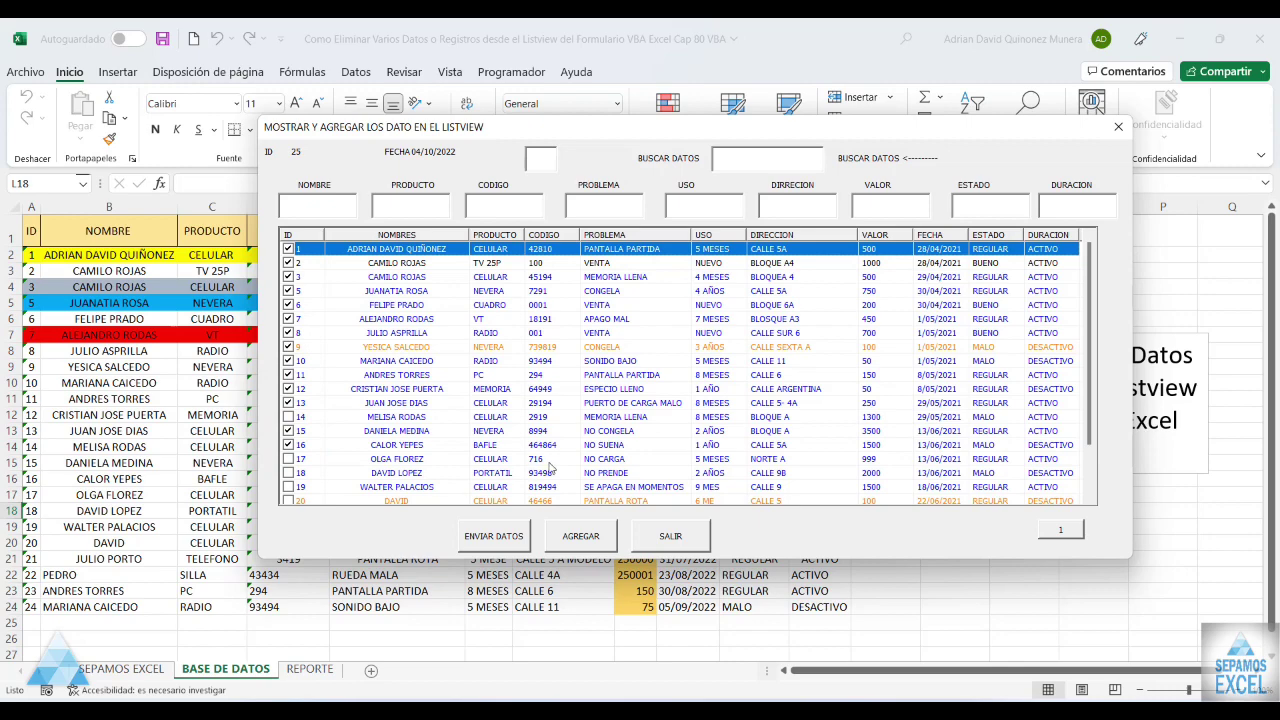
pyautogui.click(1118, 127)
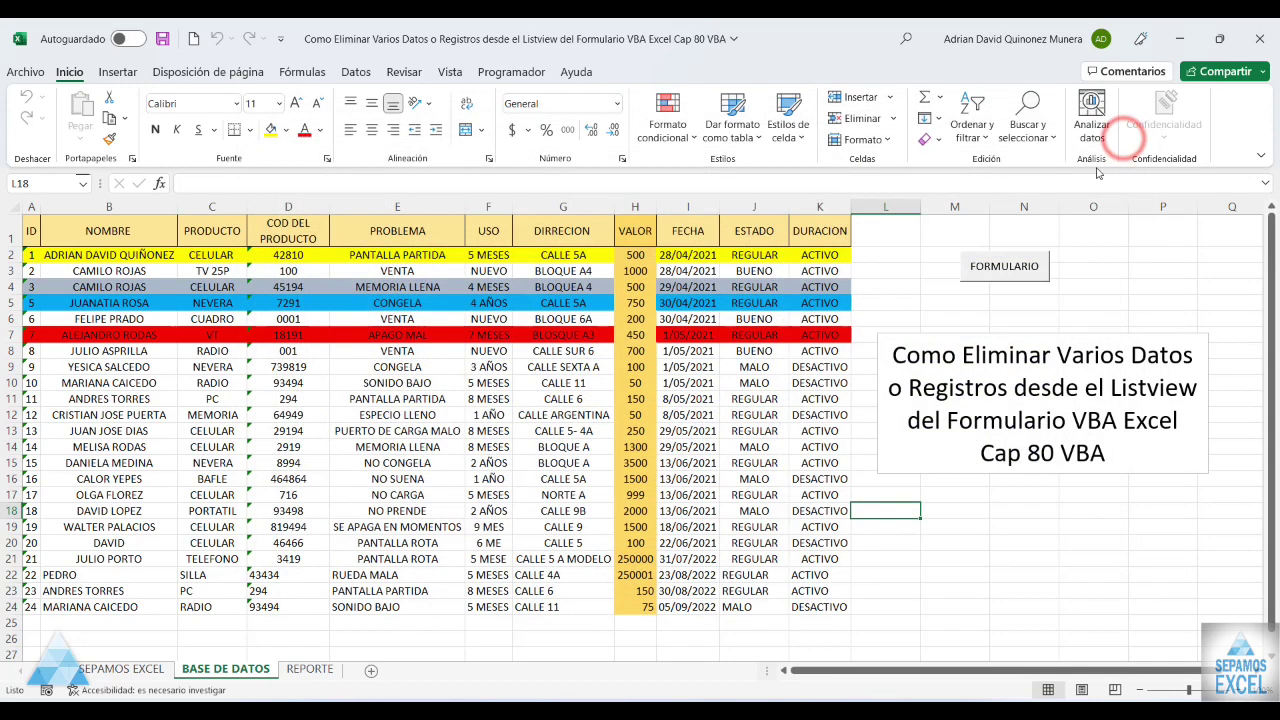
pyautogui.click(1030, 268)
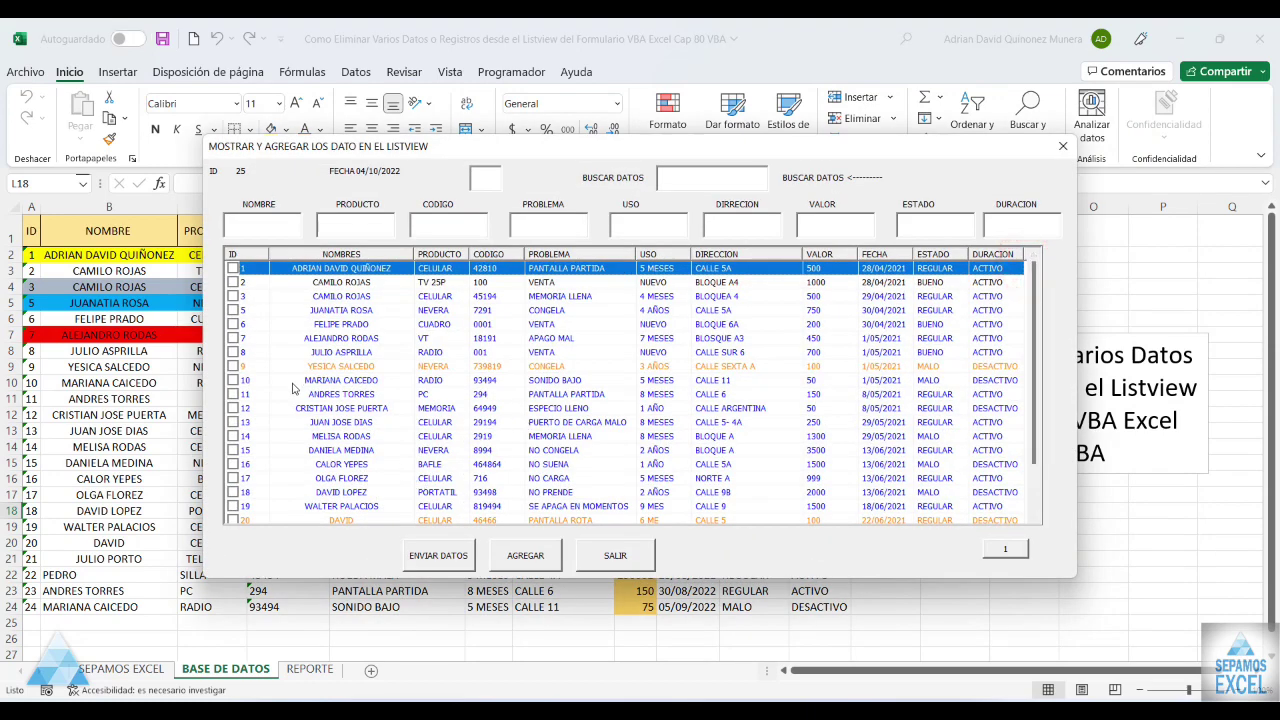
pyautogui.click(260, 368)
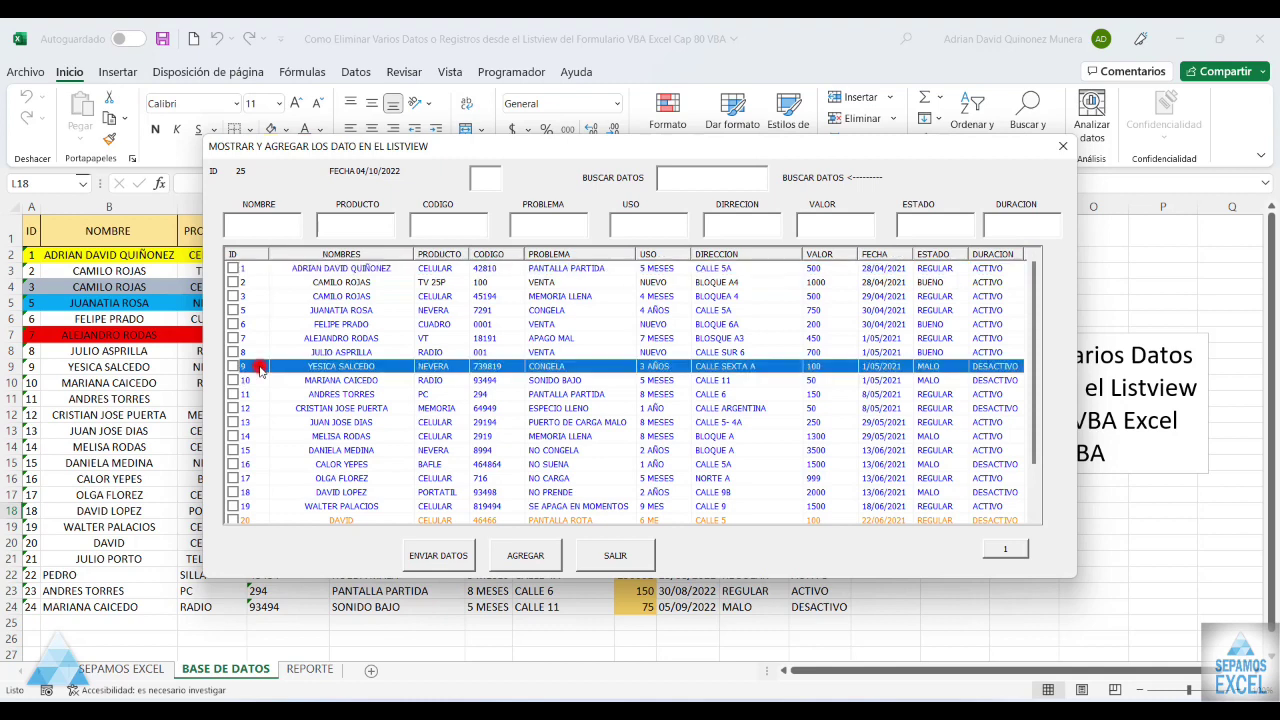
pyautogui.click(718, 428)
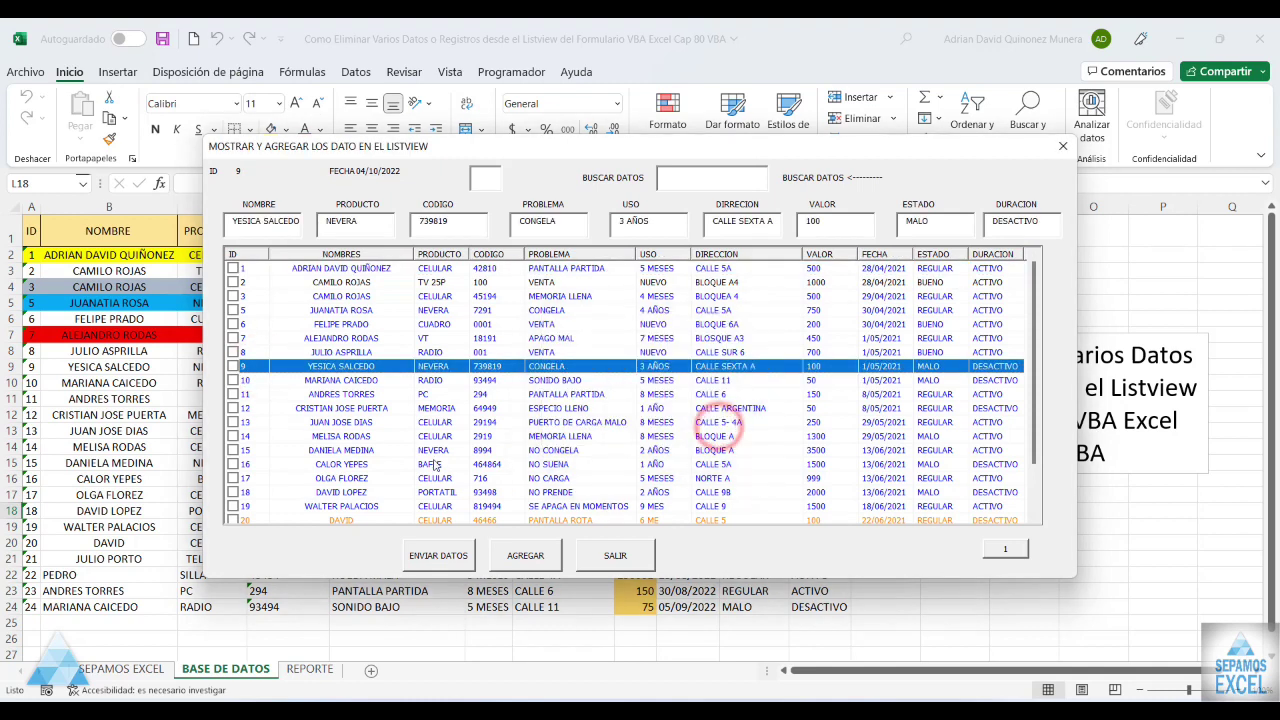
pyautogui.click(438, 556)
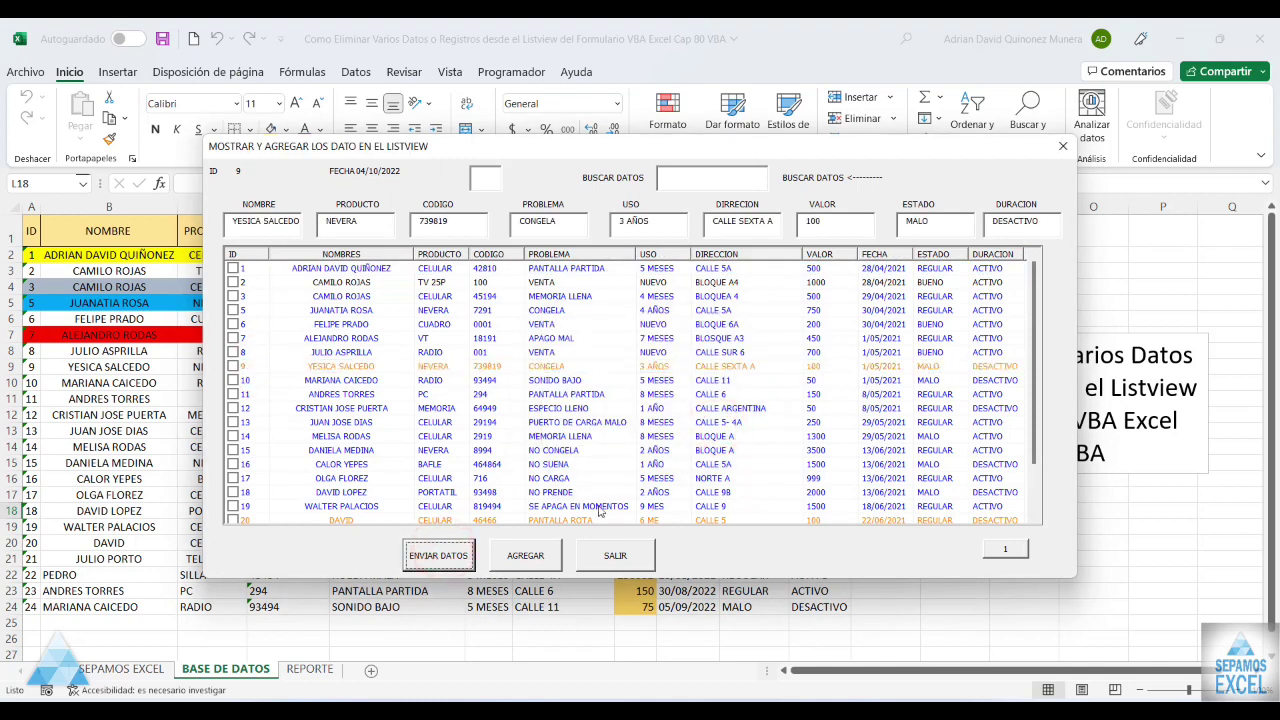
pyautogui.click(615, 556)
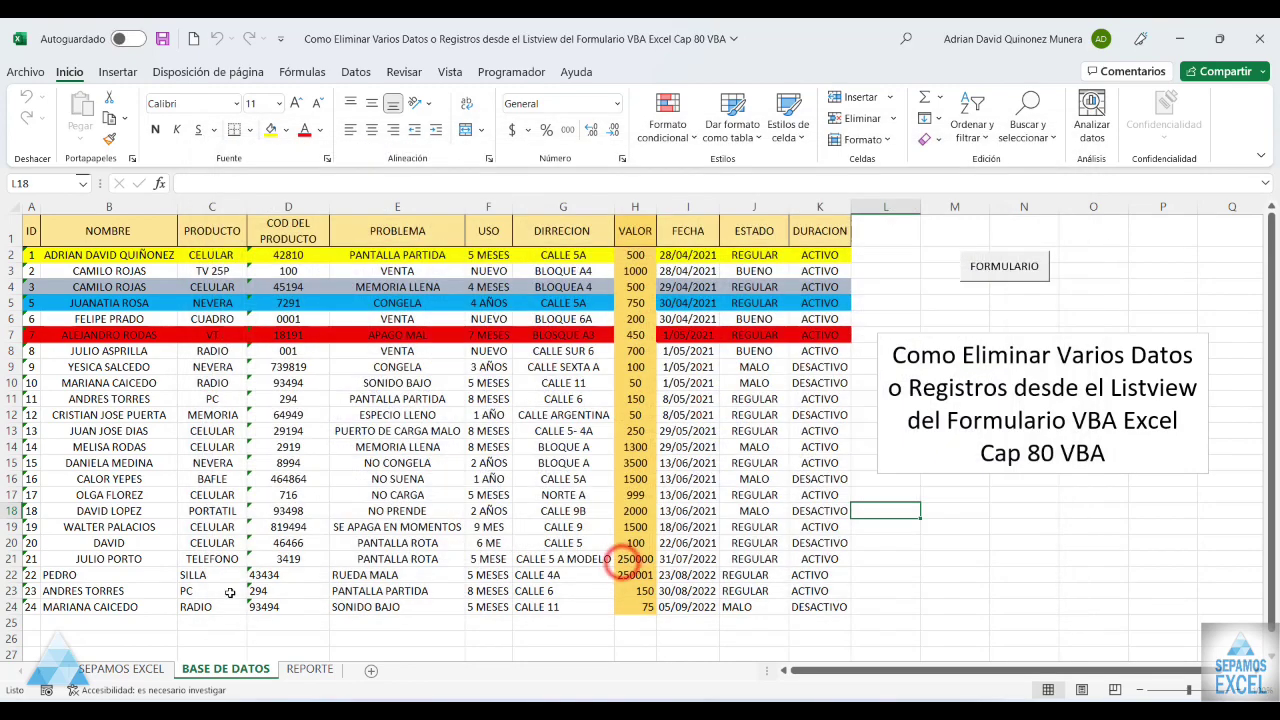
pyautogui.click(310, 668)
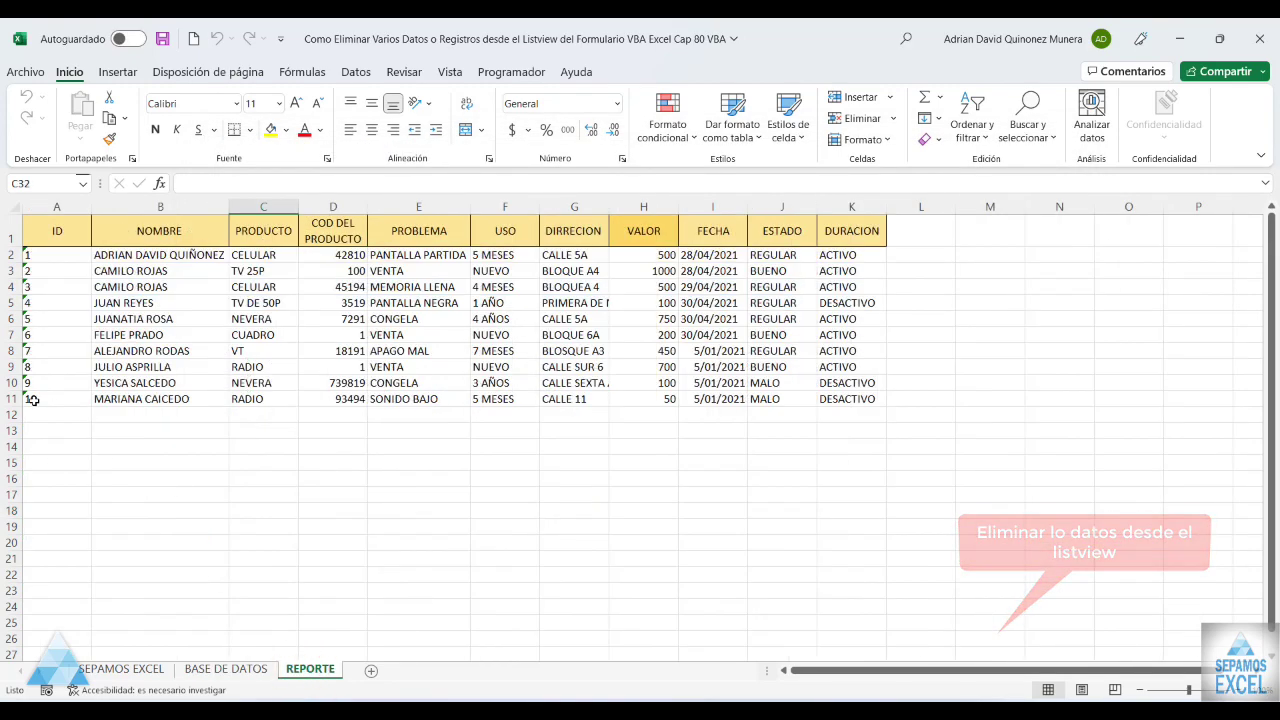
pyautogui.click(224, 669)
pyautogui.click(982, 268)
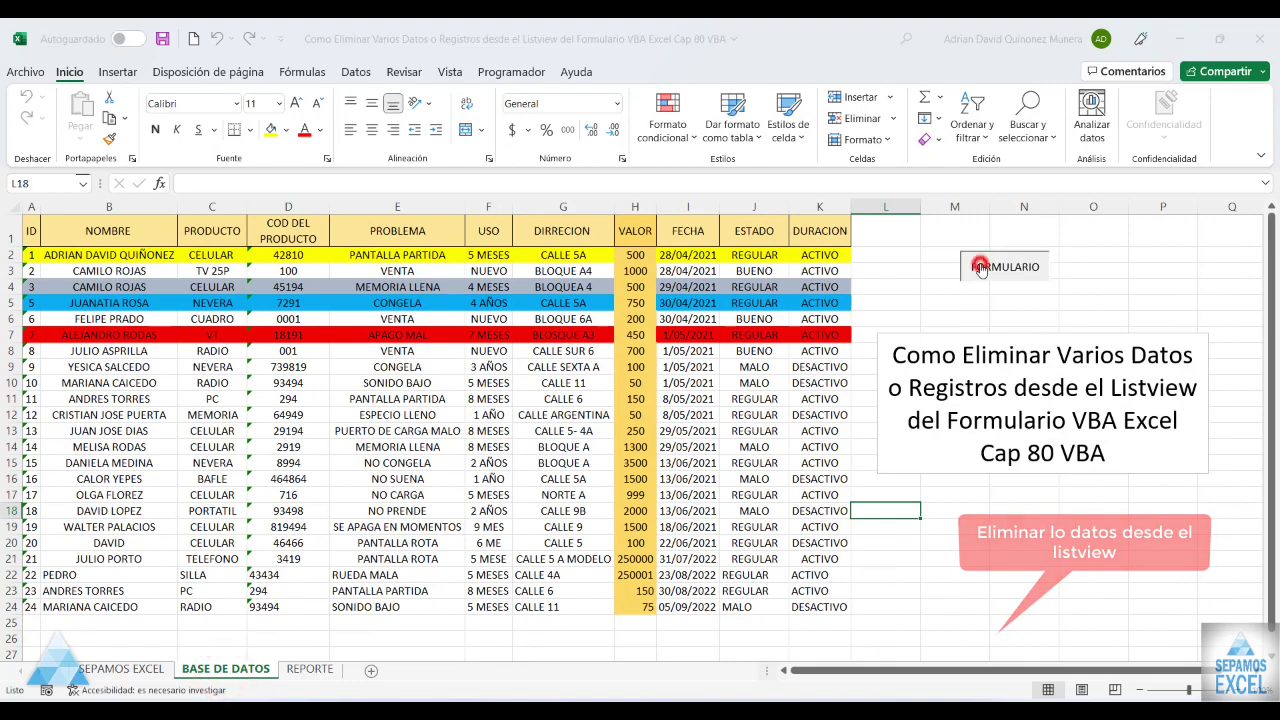
pyautogui.click(320, 366)
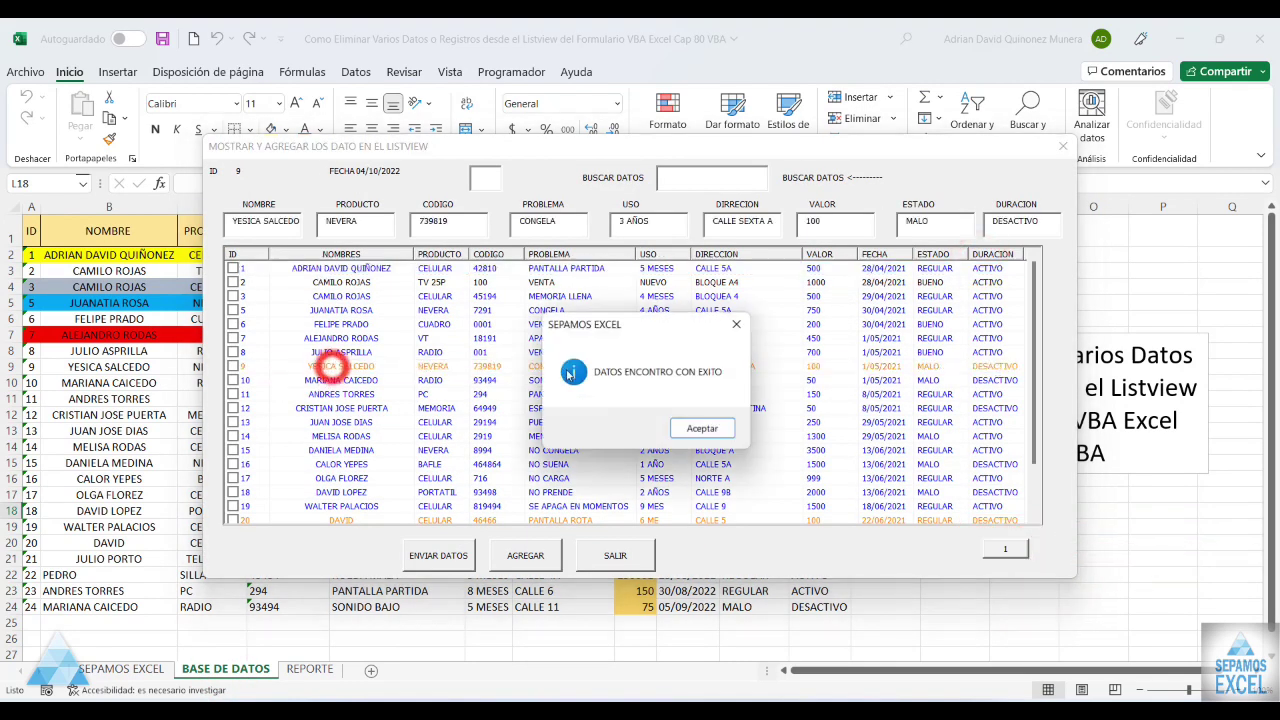
pyautogui.click(685, 430)
pyautogui.click(233, 366)
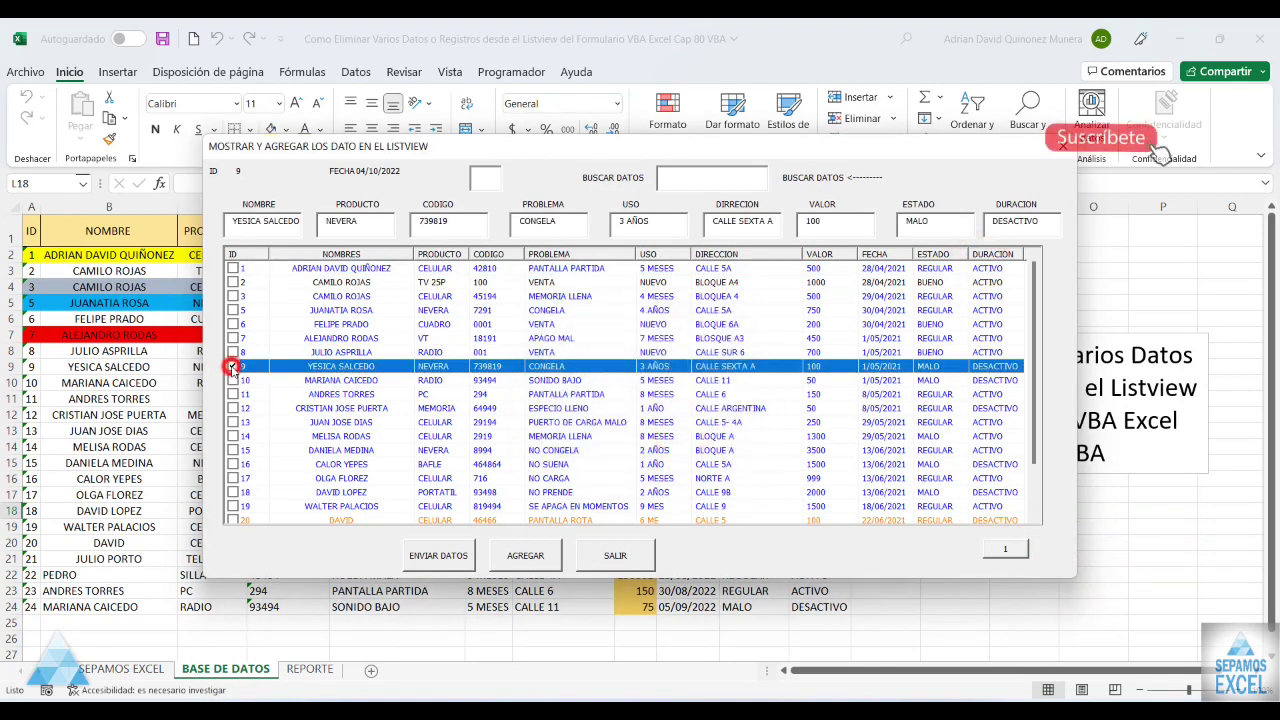
pyautogui.click(443, 557)
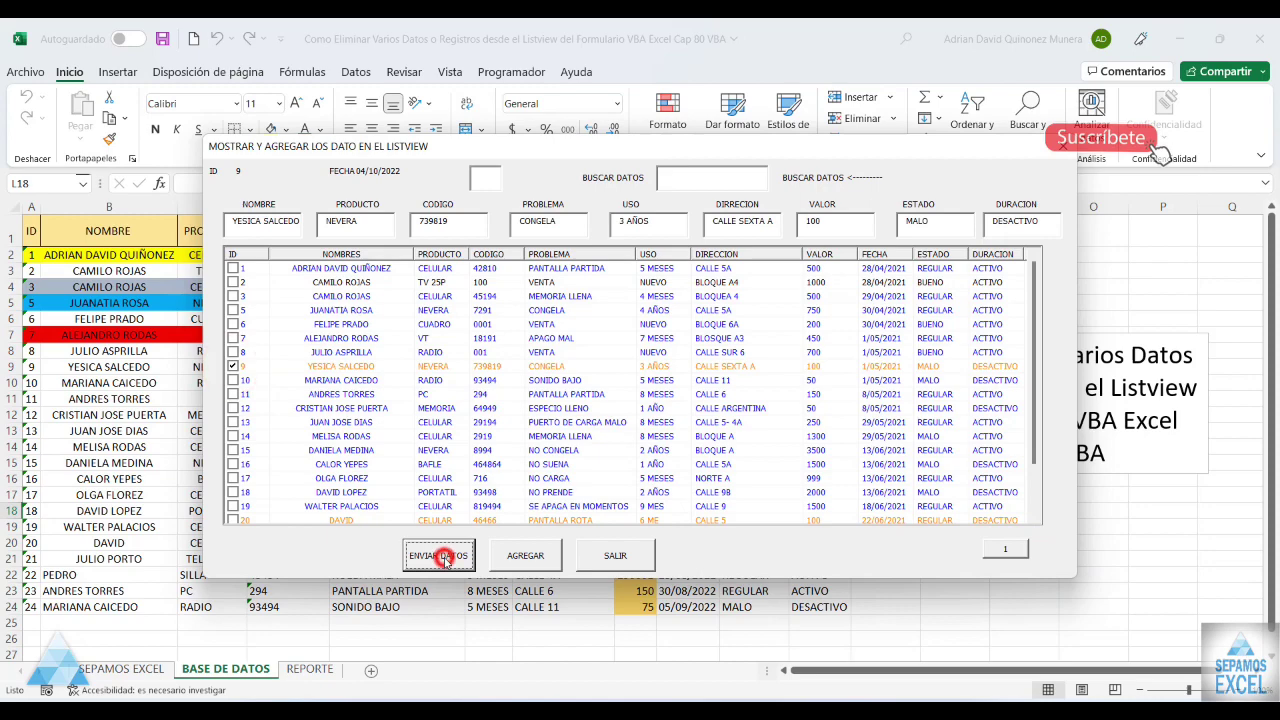
pyautogui.click(615, 555)
pyautogui.click(310, 669)
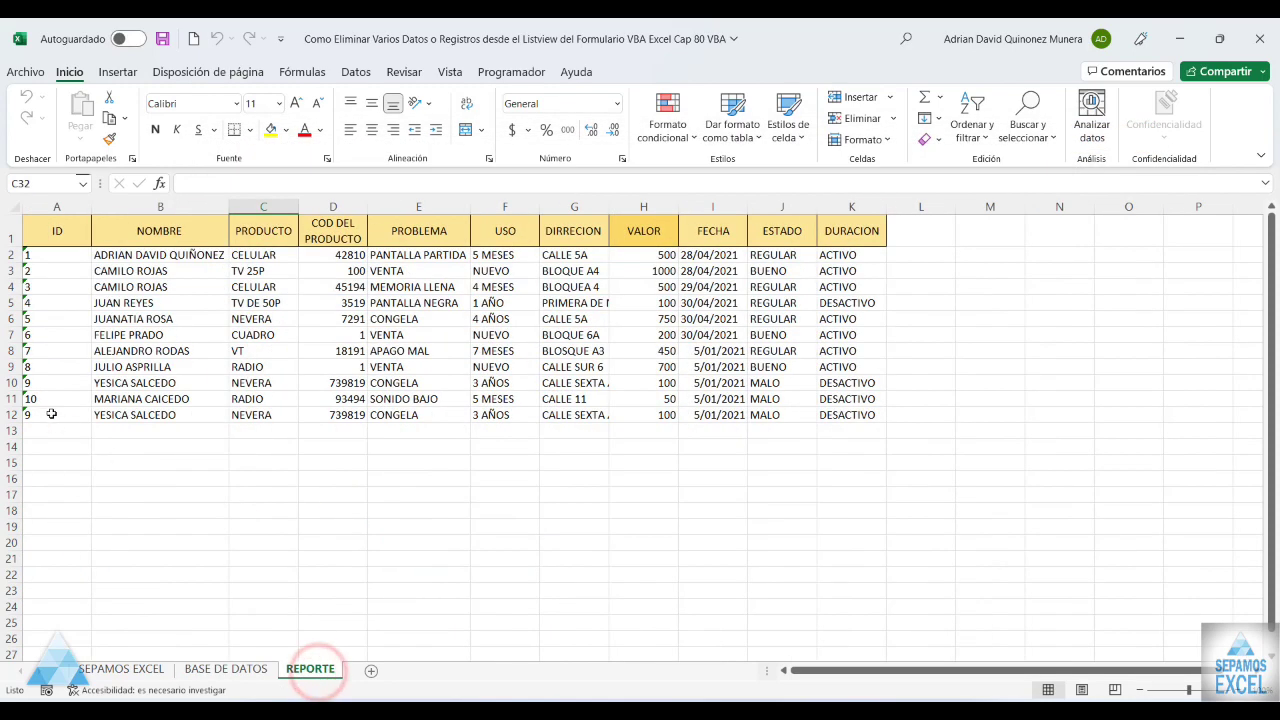
pyautogui.moveTo(42, 414); pyautogui.dragTo(857, 413)
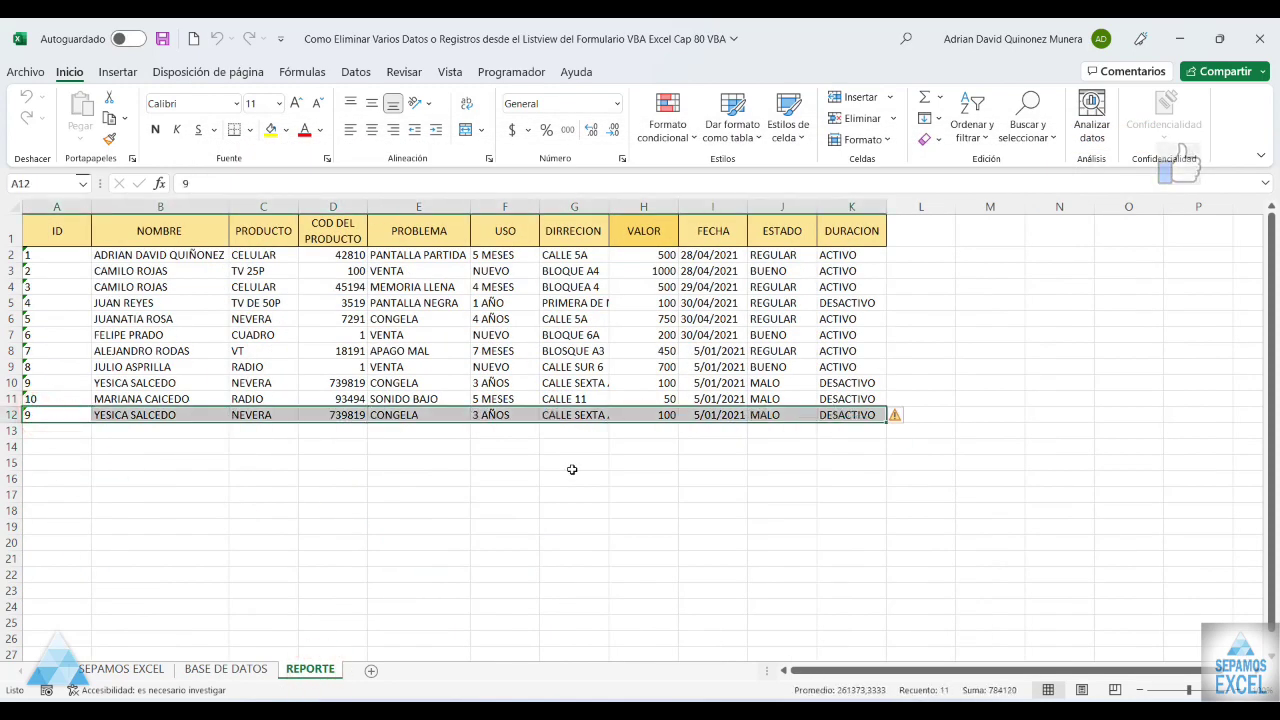
pyautogui.click(523, 492)
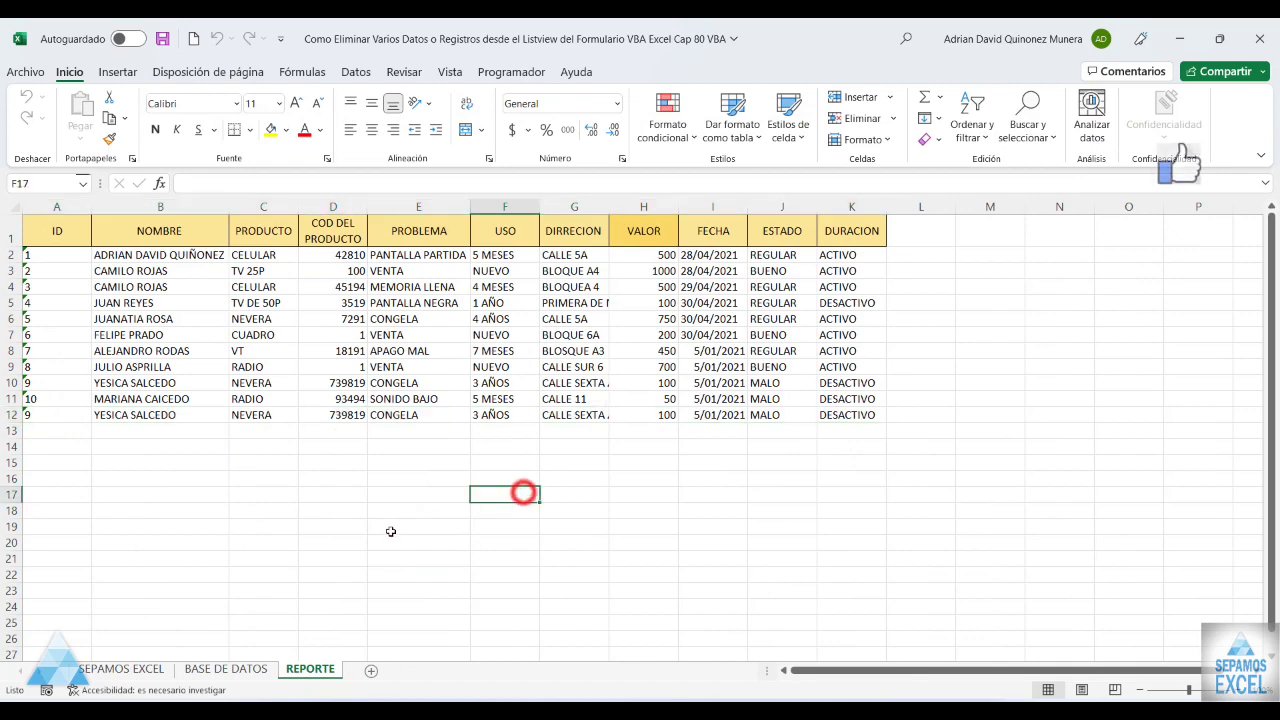
pyautogui.click(248, 667)
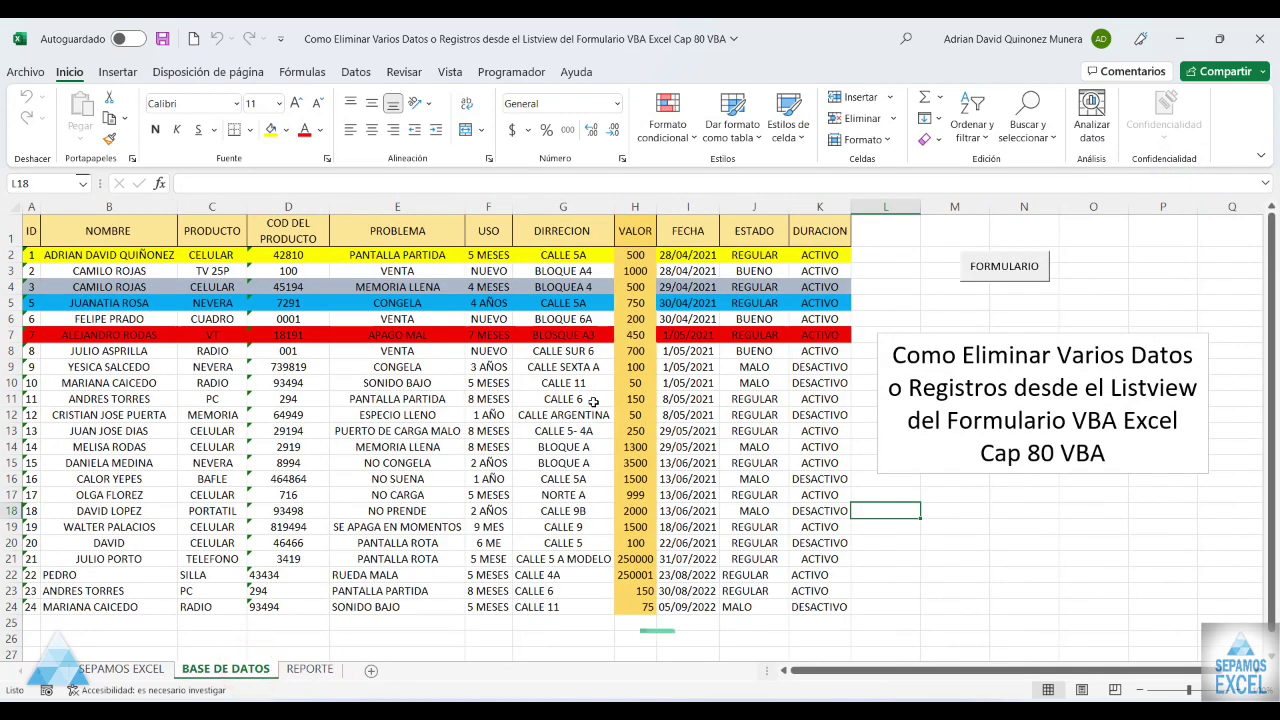
# Close the listview form and launch Visual Basic from the Programador ribbon.
pyautogui.click(1027, 278)
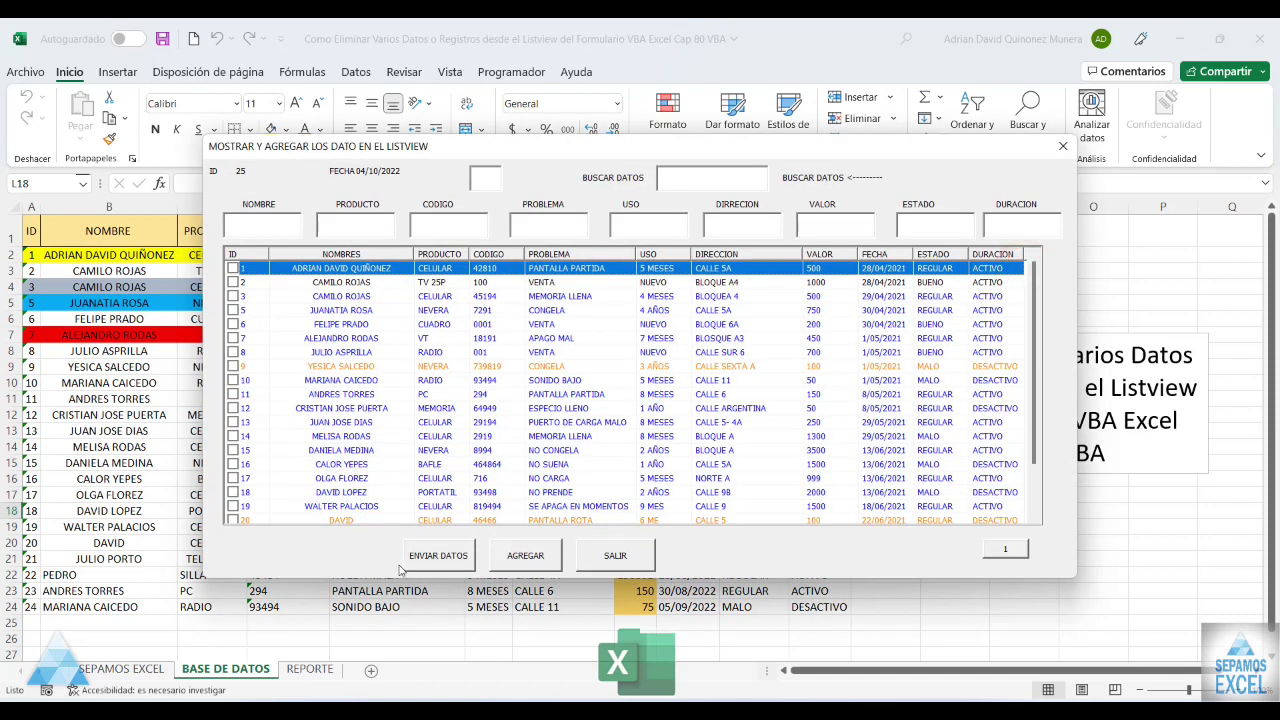
pyautogui.click(1064, 147)
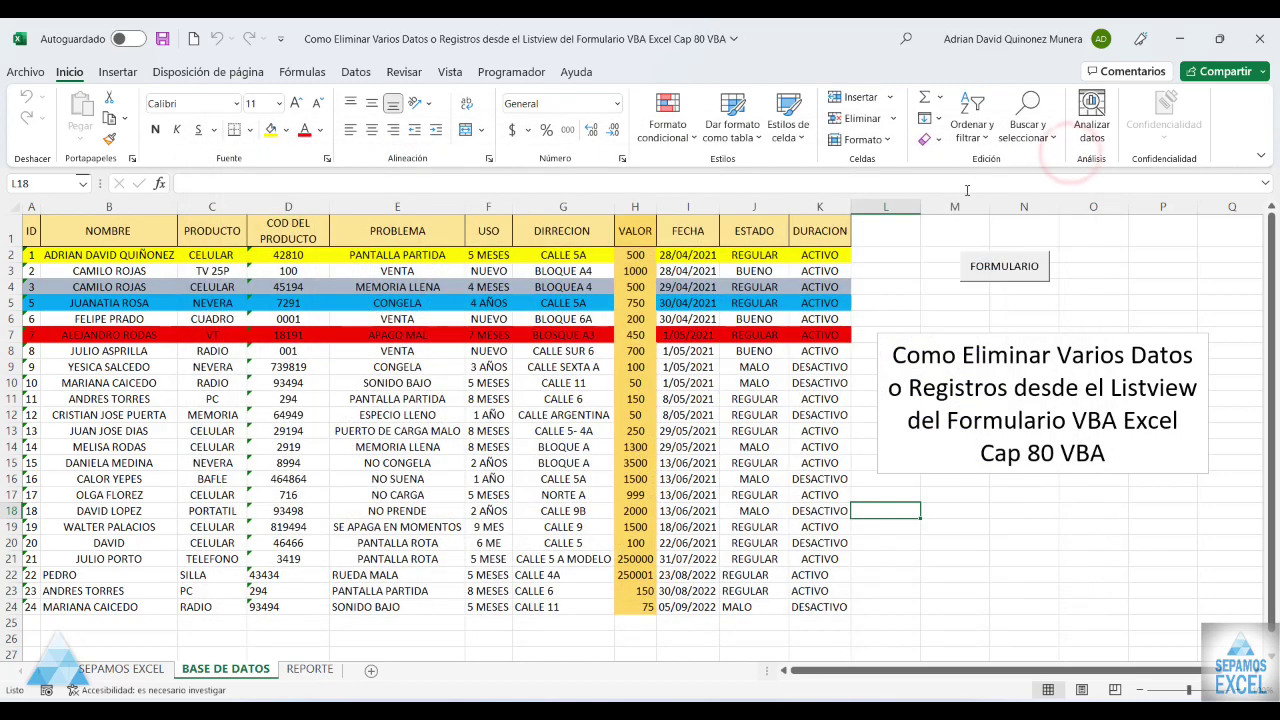
pyautogui.click(506, 74)
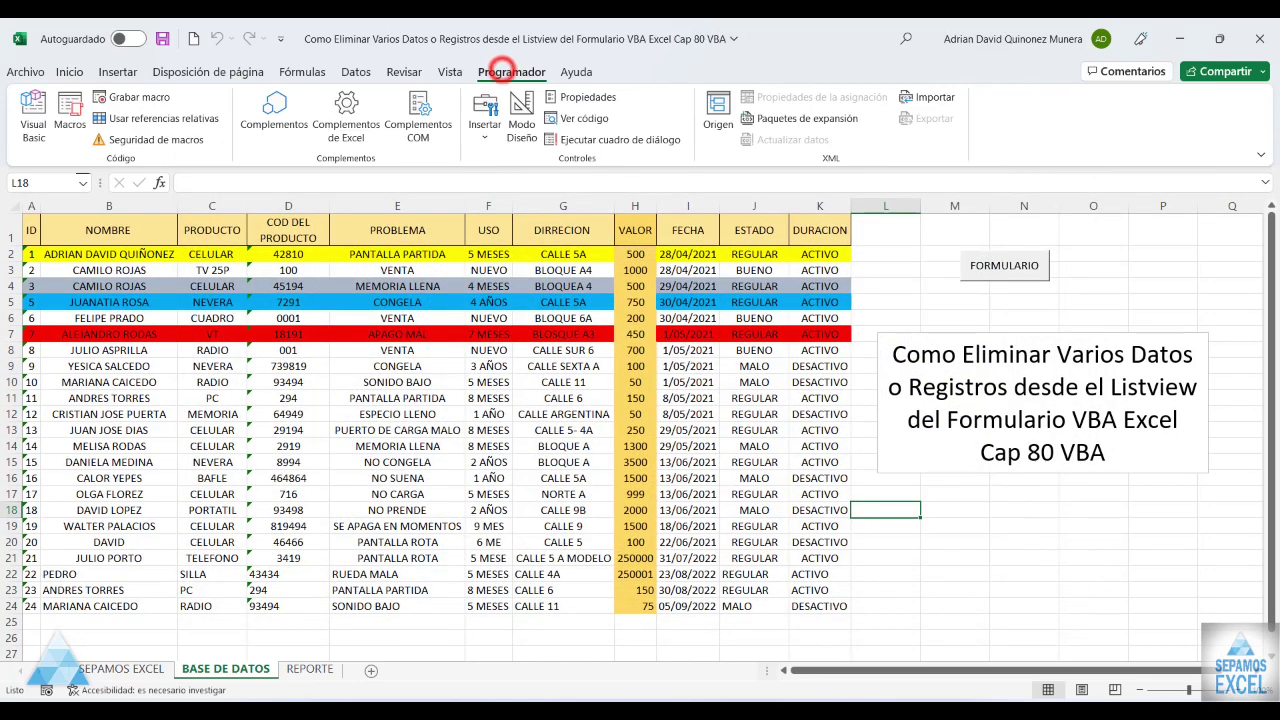
pyautogui.click(33, 118)
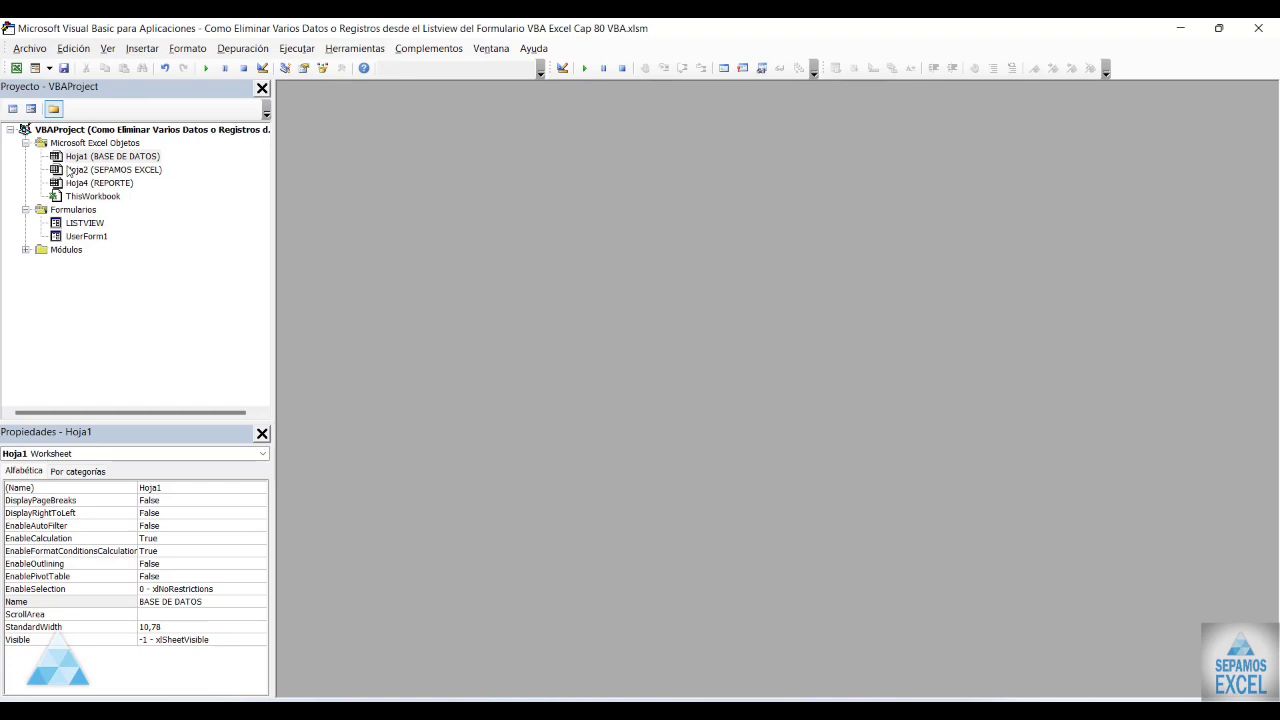
# In the LISTVIEW form design, draw CommandButton2 just left of ENVIAR DATOS.
pyautogui.doubleClick(99, 227)
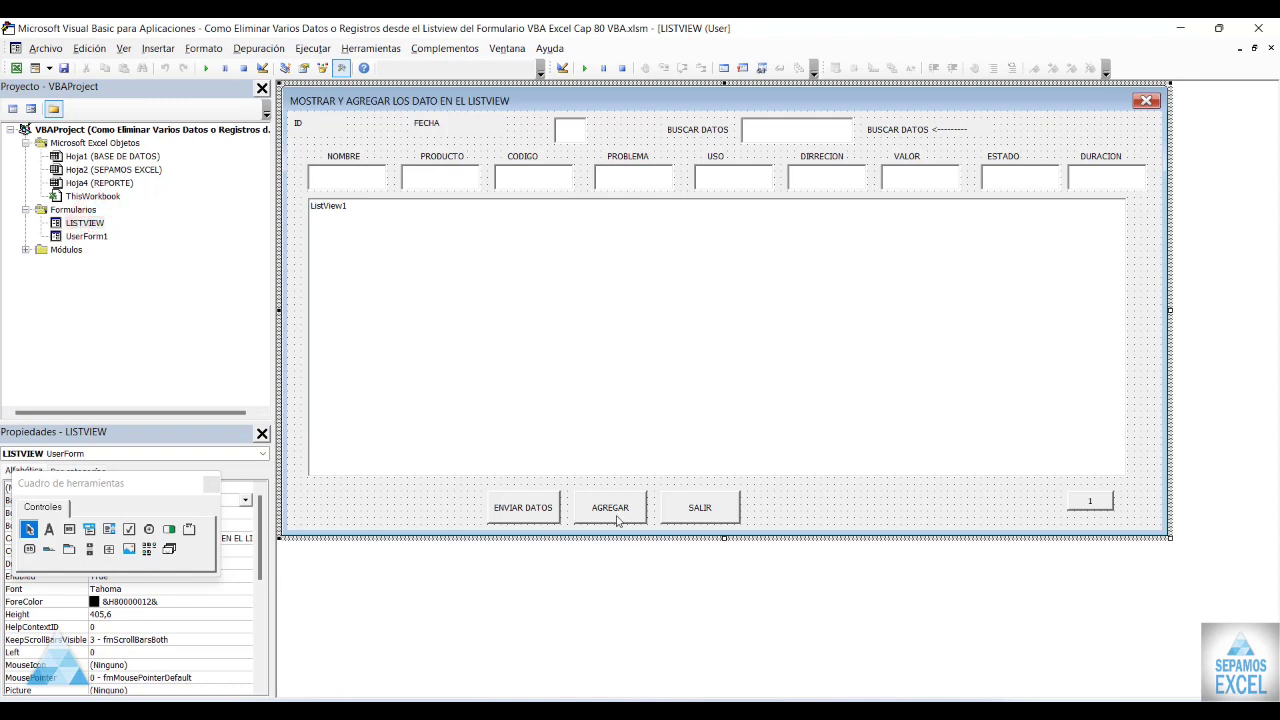
pyautogui.moveTo(148, 483); pyautogui.dragTo(955, 233)
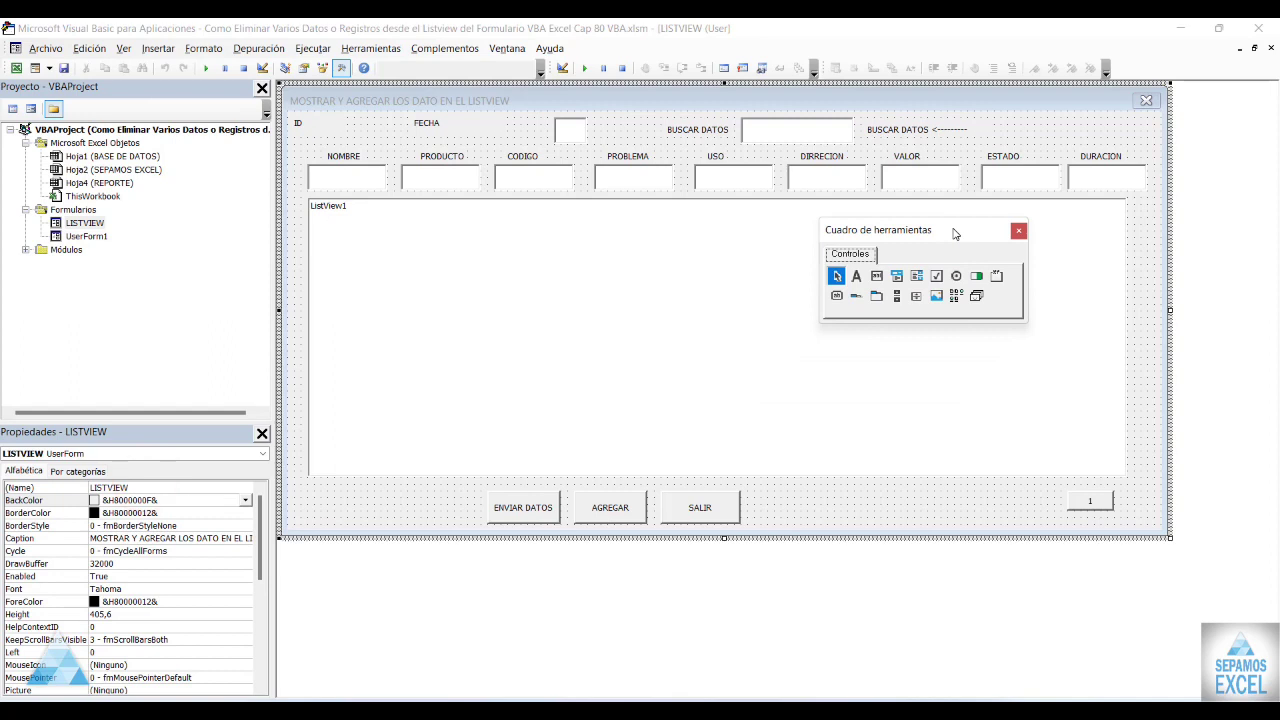
pyautogui.click(549, 512)
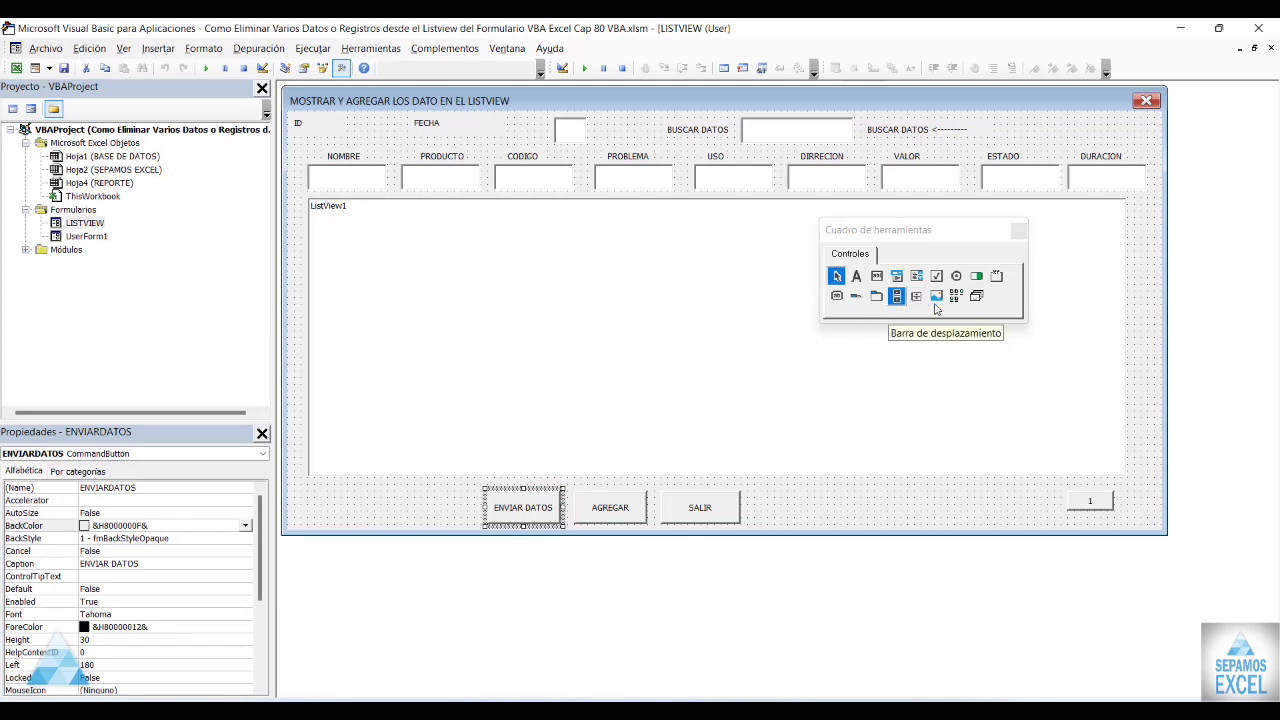
pyautogui.click(837, 297)
pyautogui.moveTo(415, 499)
pyautogui.mouseDown()
pyautogui.moveTo(477, 528)
pyautogui.moveTo(432, 489)
pyautogui.moveTo(537, 515)
pyautogui.mouseUp()
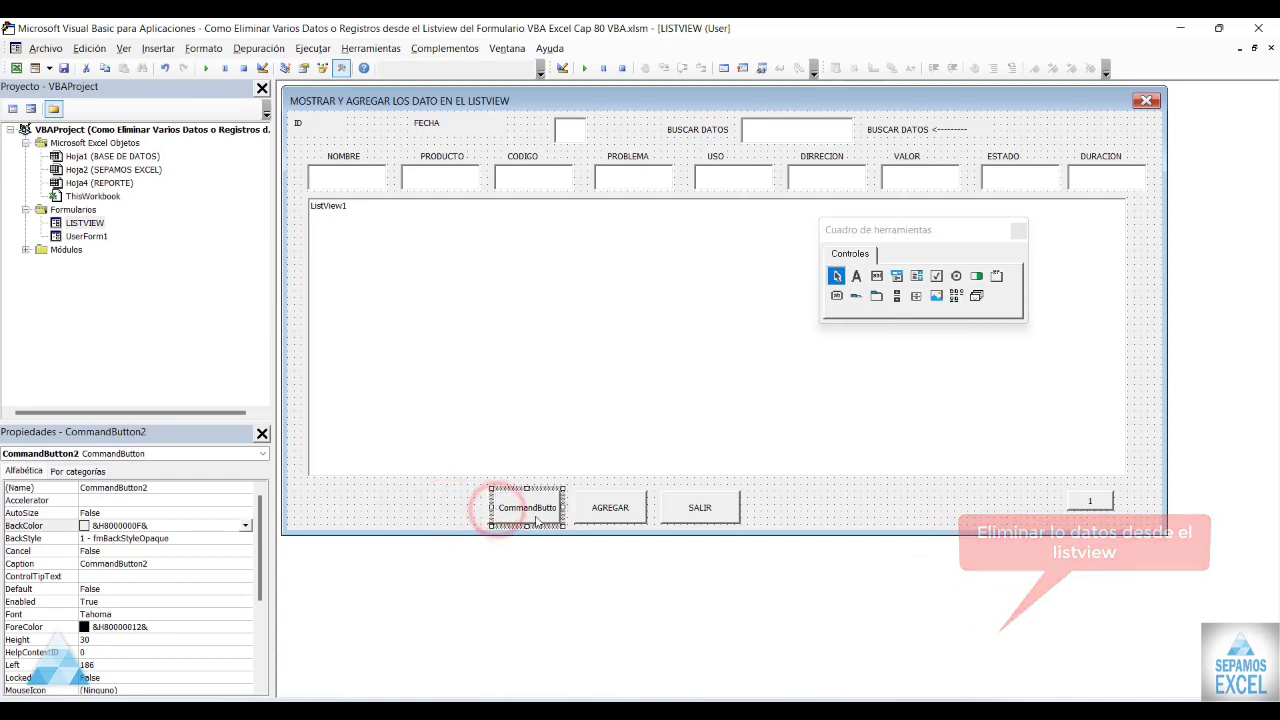
pyautogui.moveTo(537, 518); pyautogui.dragTo(471, 509)
pyautogui.click(867, 512)
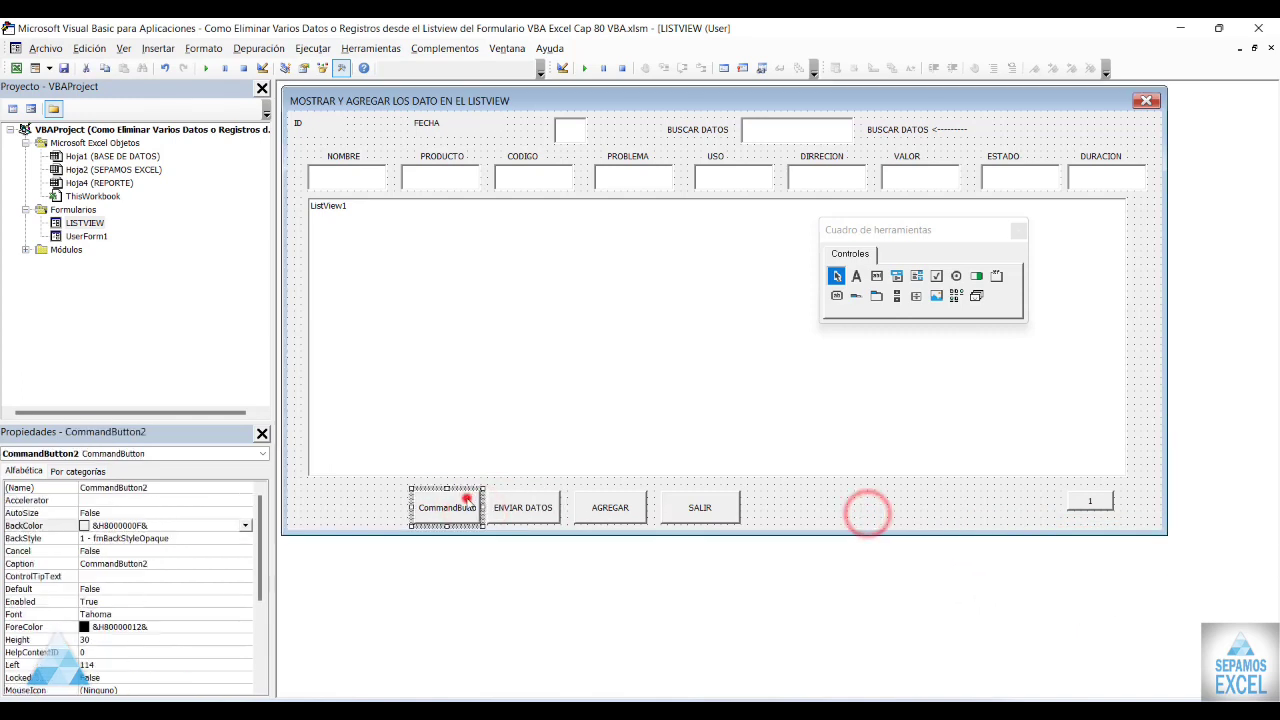
pyautogui.moveTo(193, 431); pyautogui.dragTo(200, 286)
# Set the new button's caption to ELIMINAR DATOS and widen it to fit.
pyautogui.click(157, 428)
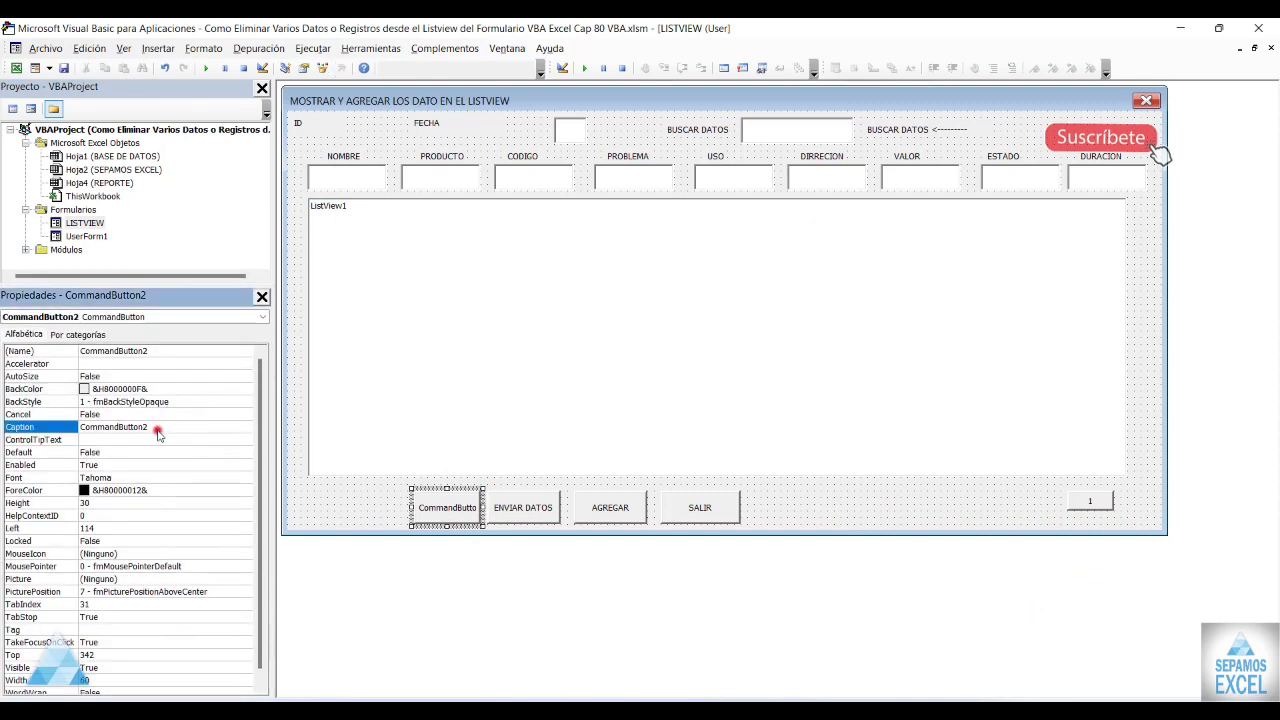
pyautogui.doubleClick(157, 428)
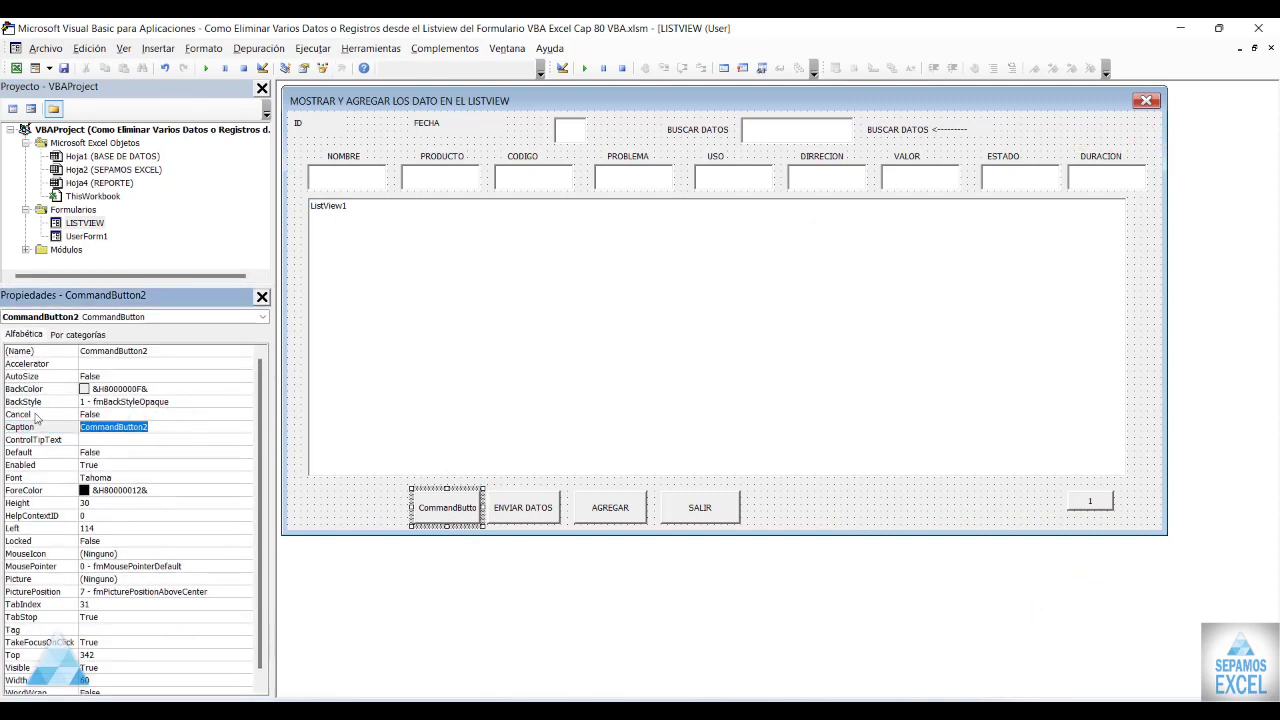
pyautogui.press('BackSpace')
pyautogui.write('EL')
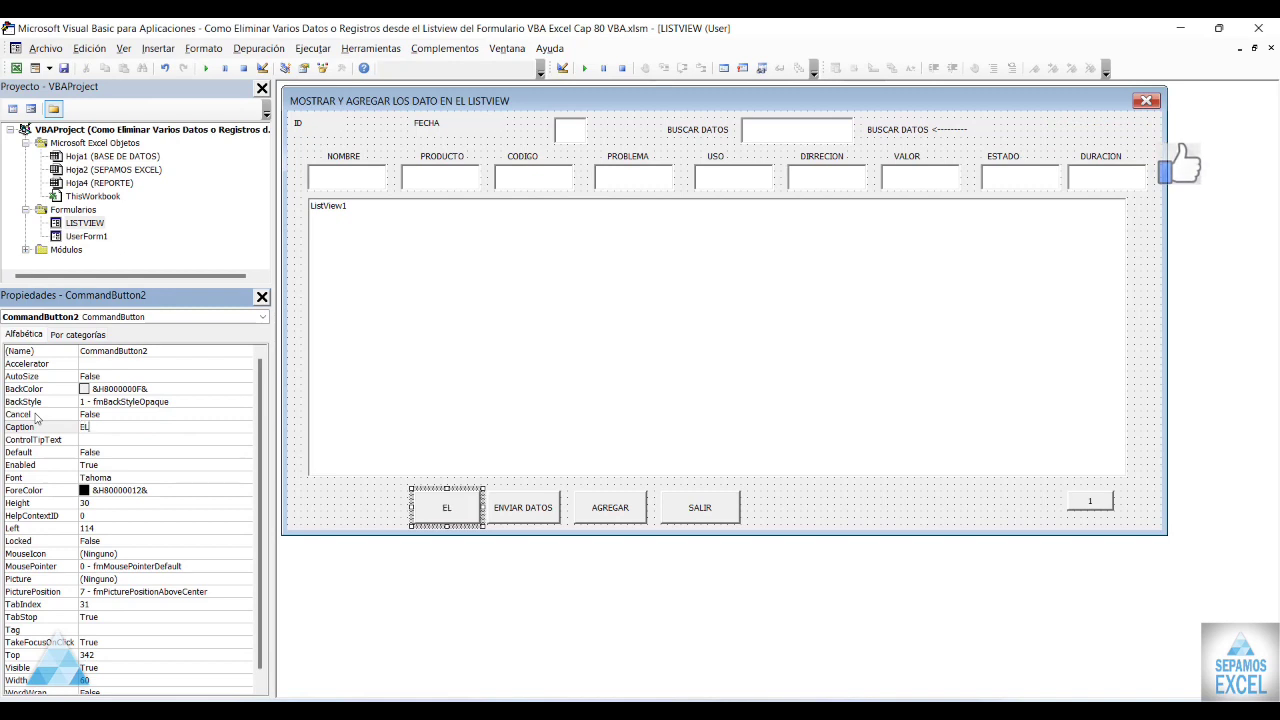
pyautogui.write('IMINAR DATOS')
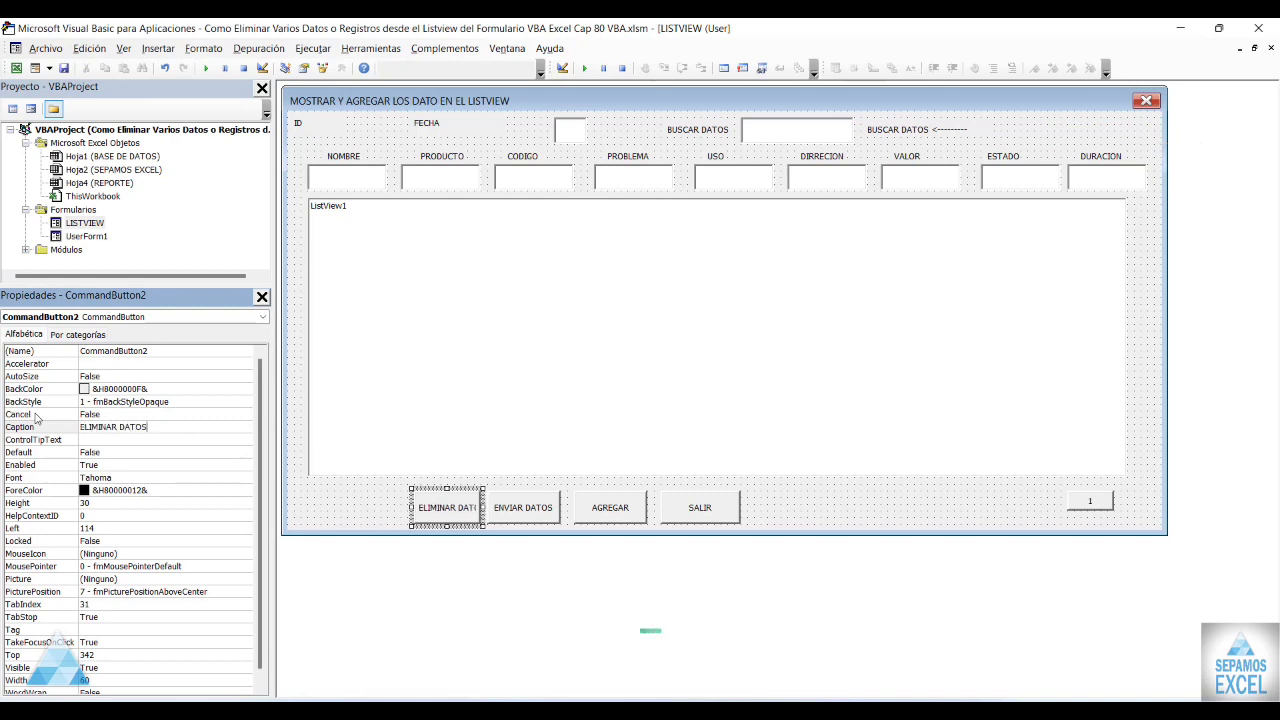
pyautogui.click(362, 492)
pyautogui.click(423, 512)
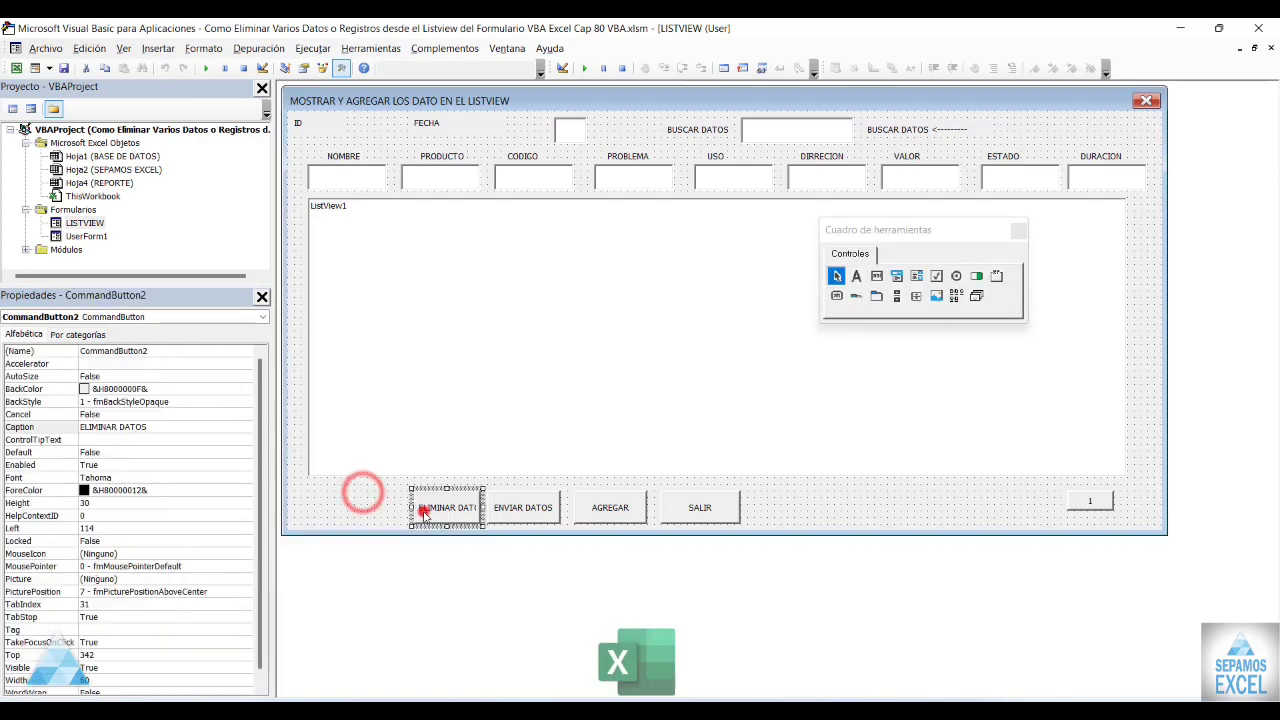
pyautogui.moveTo(410, 508); pyautogui.dragTo(398, 508)
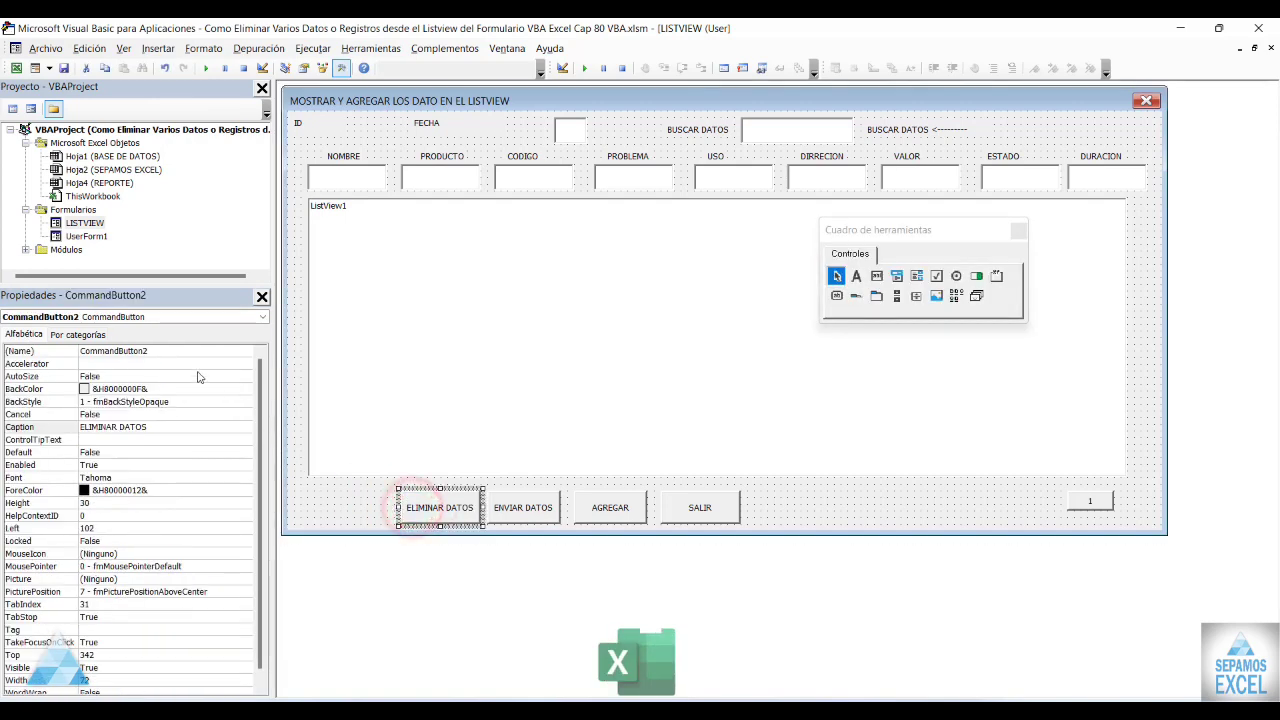
# Rename the button from CommandButton2 to ELIMINAR.
pyautogui.doubleClick(150, 351)
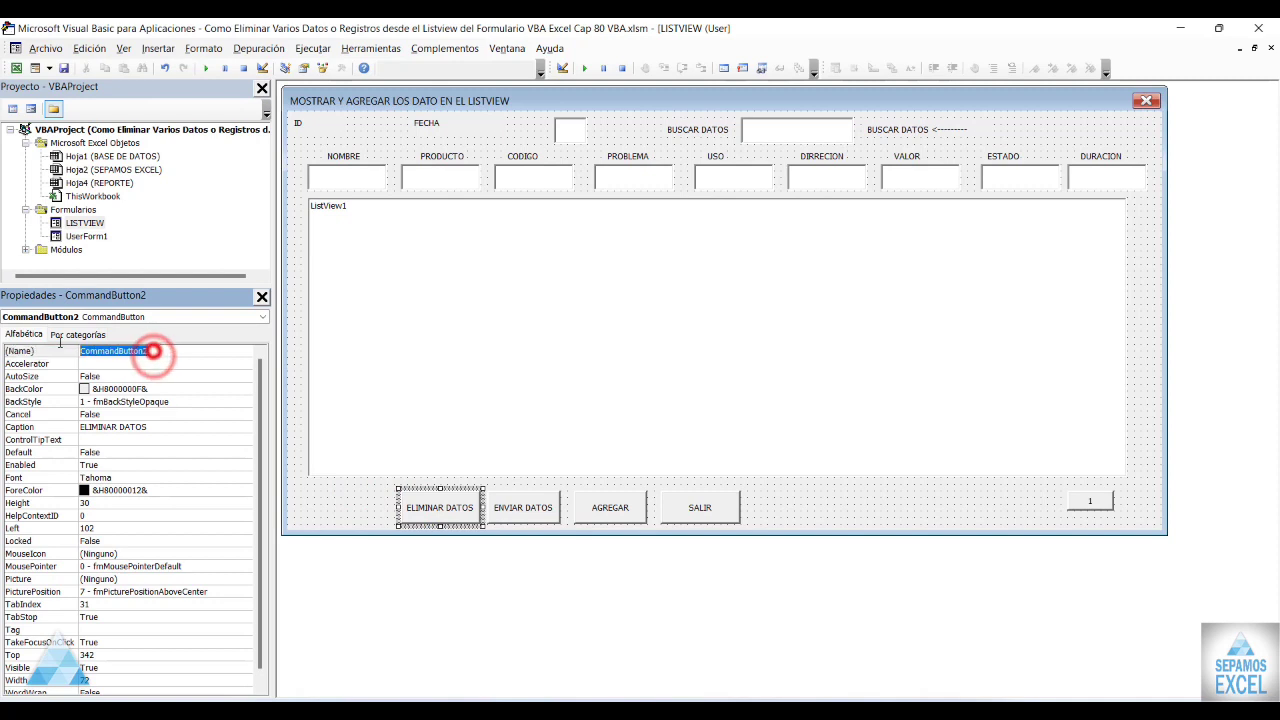
pyautogui.press('BackSpace')
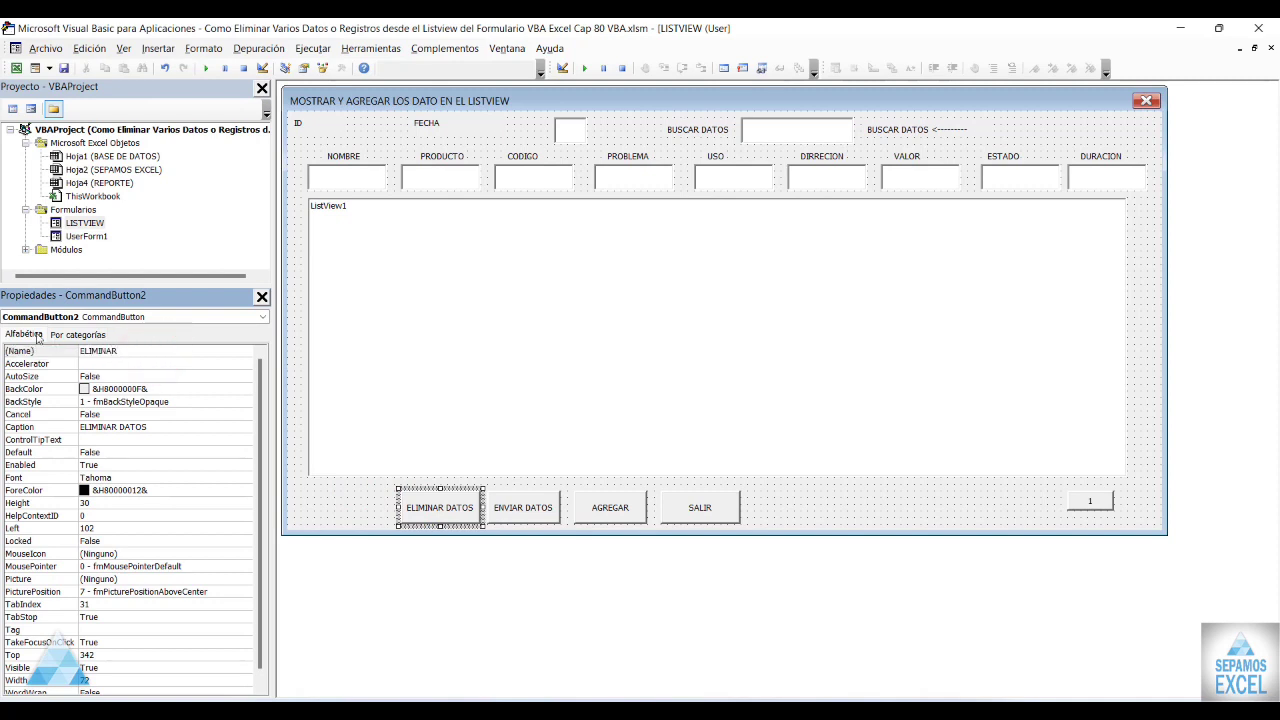
pyautogui.click(347, 499)
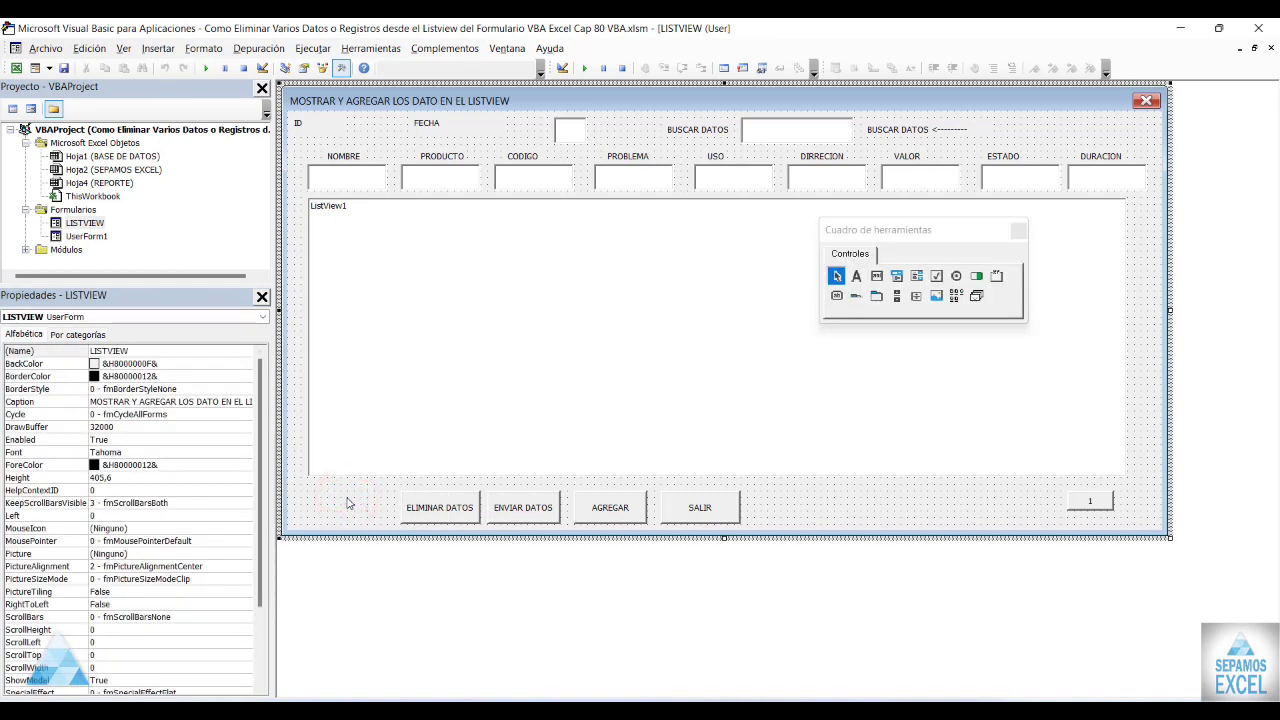
# Create ELIMINAR_Click and declare Dim UF, I, J, I1, I2 As Integer.
pyautogui.doubleClick(420, 503)
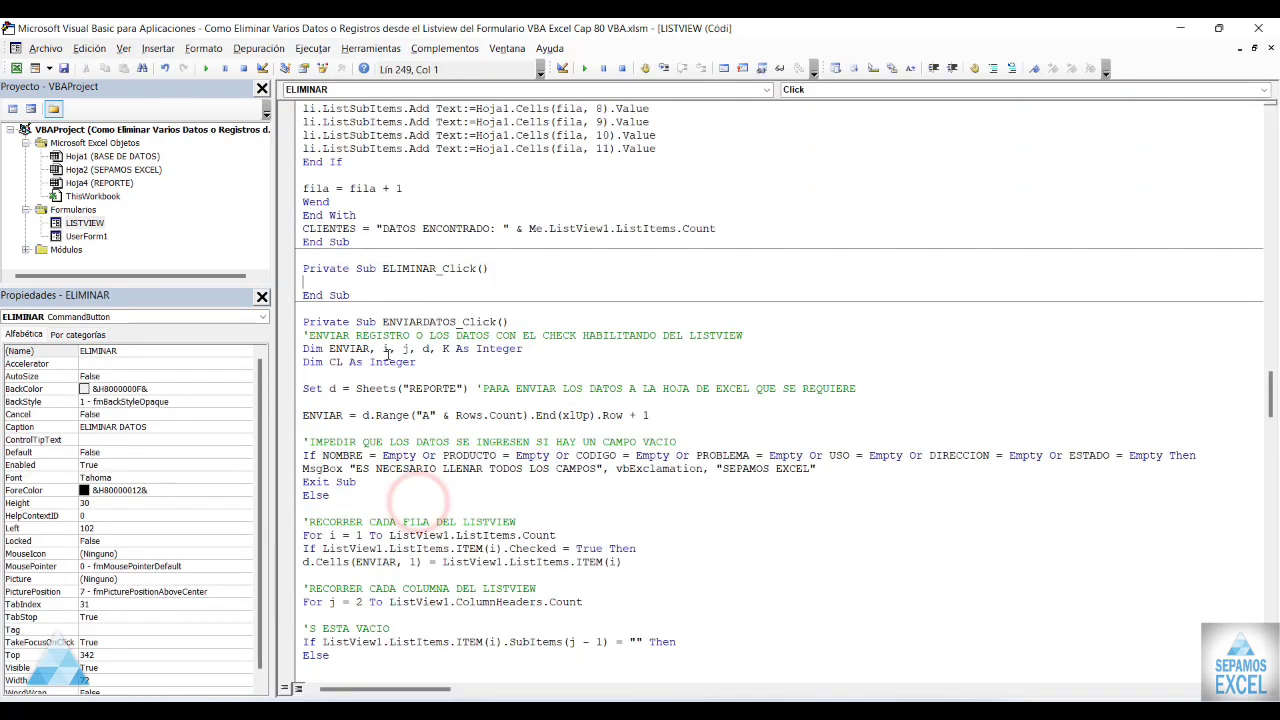
pyautogui.press('Return')
pyautogui.press('Return')
pyautogui.press('Return')
pyautogui.press('Return')
pyautogui.press('Return')
pyautogui.press('Return')
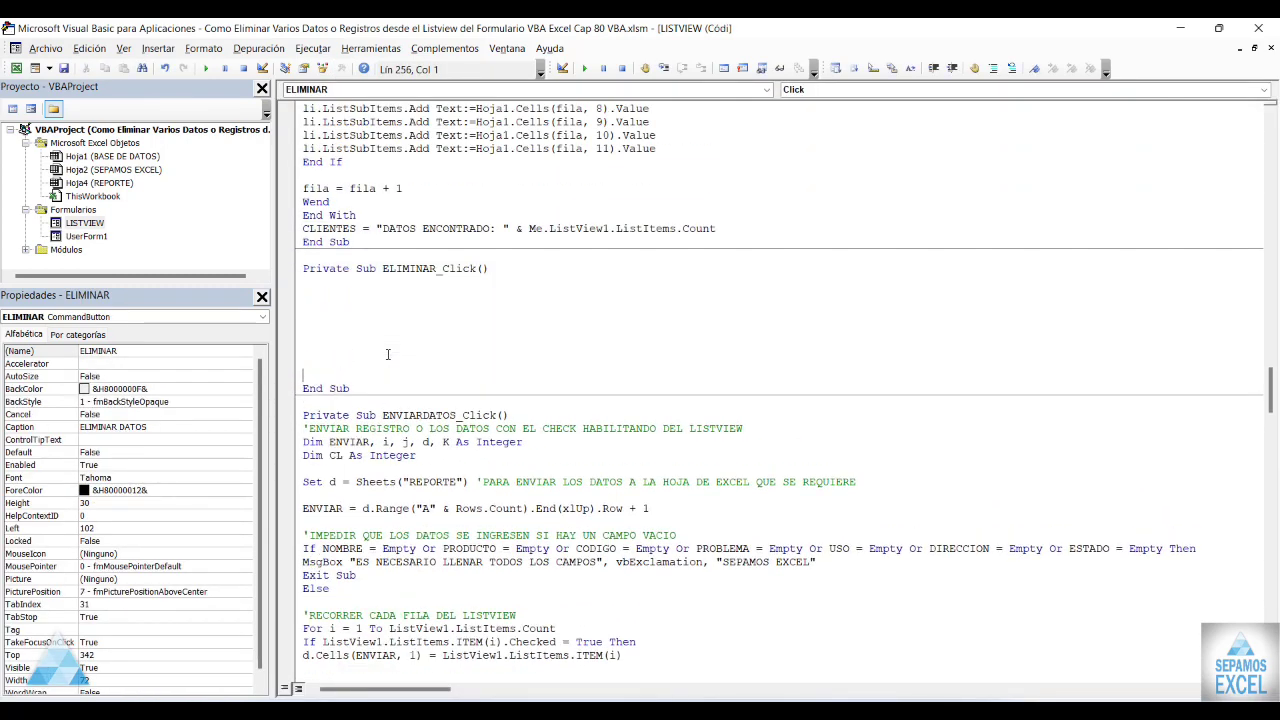
pyautogui.press('Return')
pyautogui.press('Return')
pyautogui.press('Return')
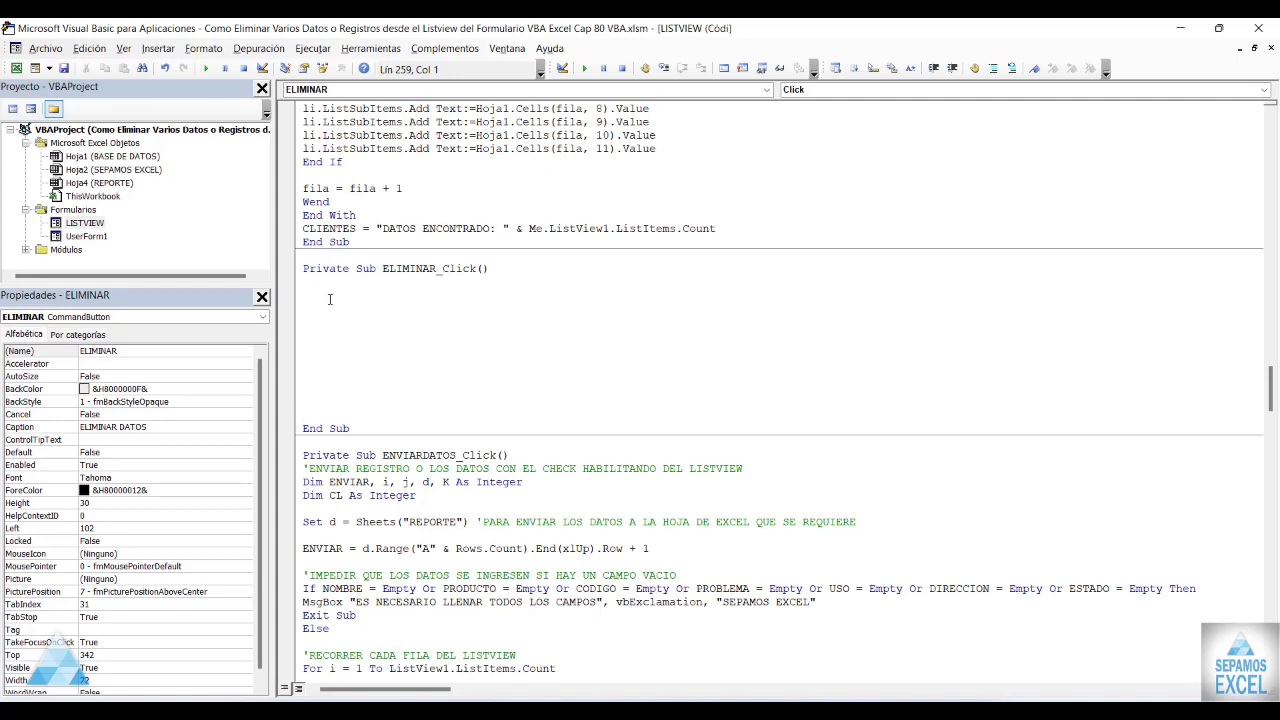
pyautogui.click(323, 293)
pyautogui.click(316, 283)
pyautogui.write('DIM ')
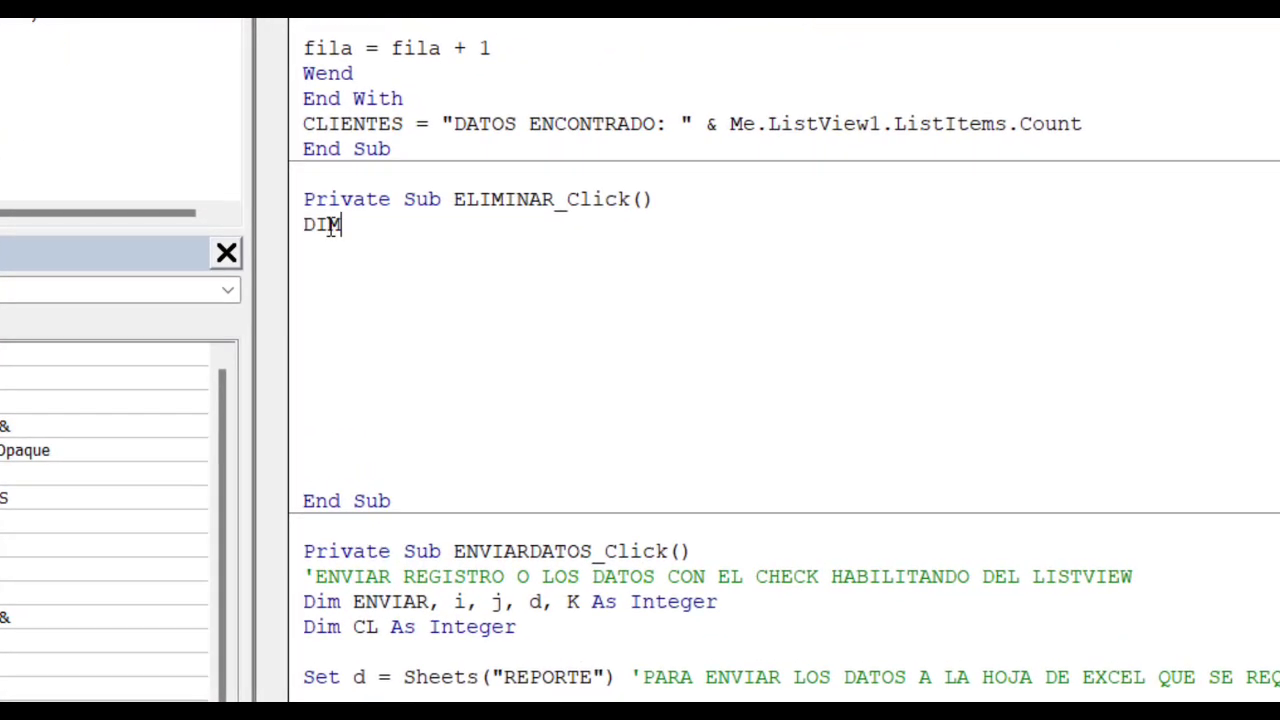
pyautogui.write('UF, I,')
pyautogui.write(' J, ')
pyautogui.write('I1,')
pyautogui.write(' I2')
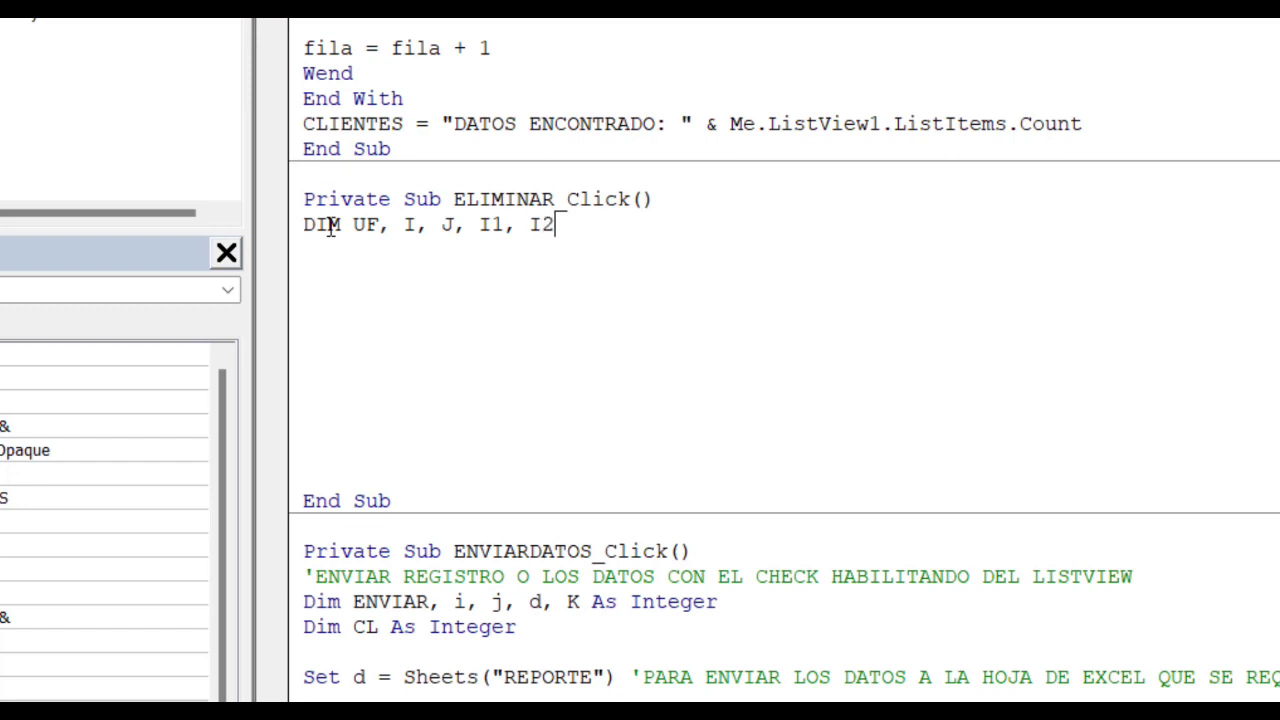
pyautogui.write(' AS IN')
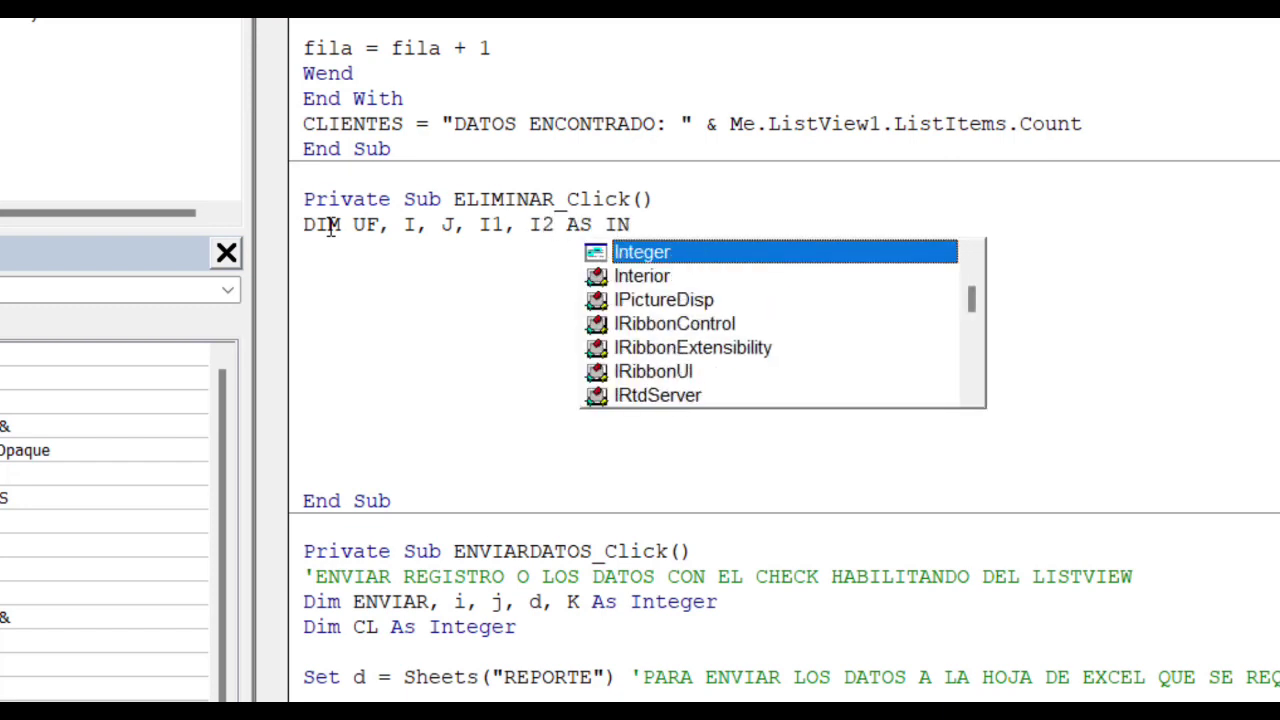
pyautogui.click(386, 323)
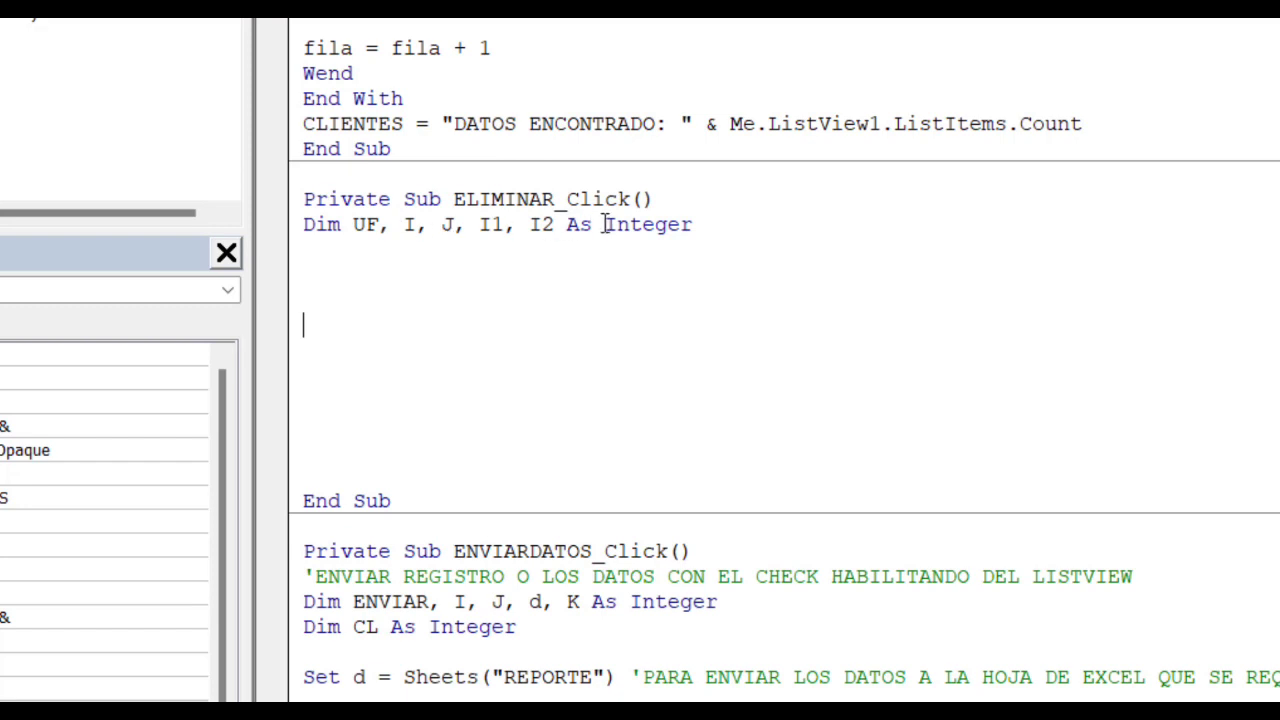
pyautogui.click(358, 224)
pyautogui.click(363, 259)
# Declare D As Object, Set D = Sheets("BASE DE DATOS"), then select that sheet.
pyautogui.write('DIM')
pyautogui.write(' D AS')
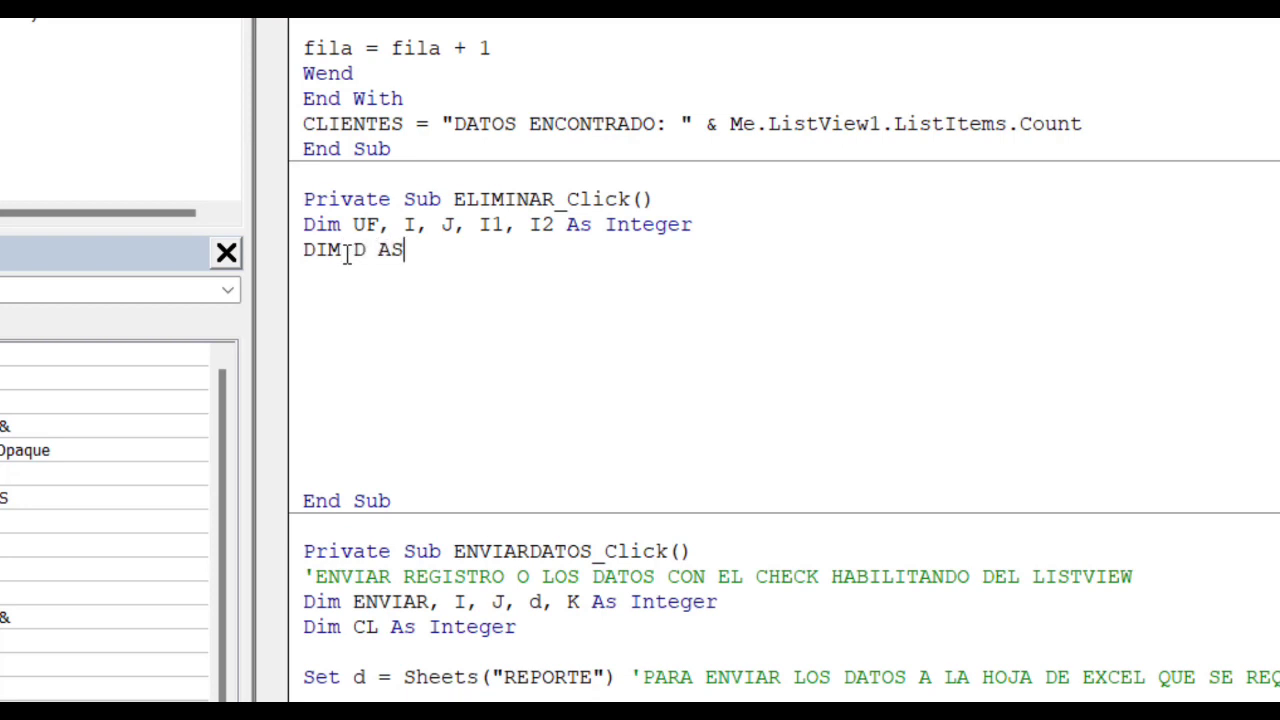
pyautogui.write(' OB')
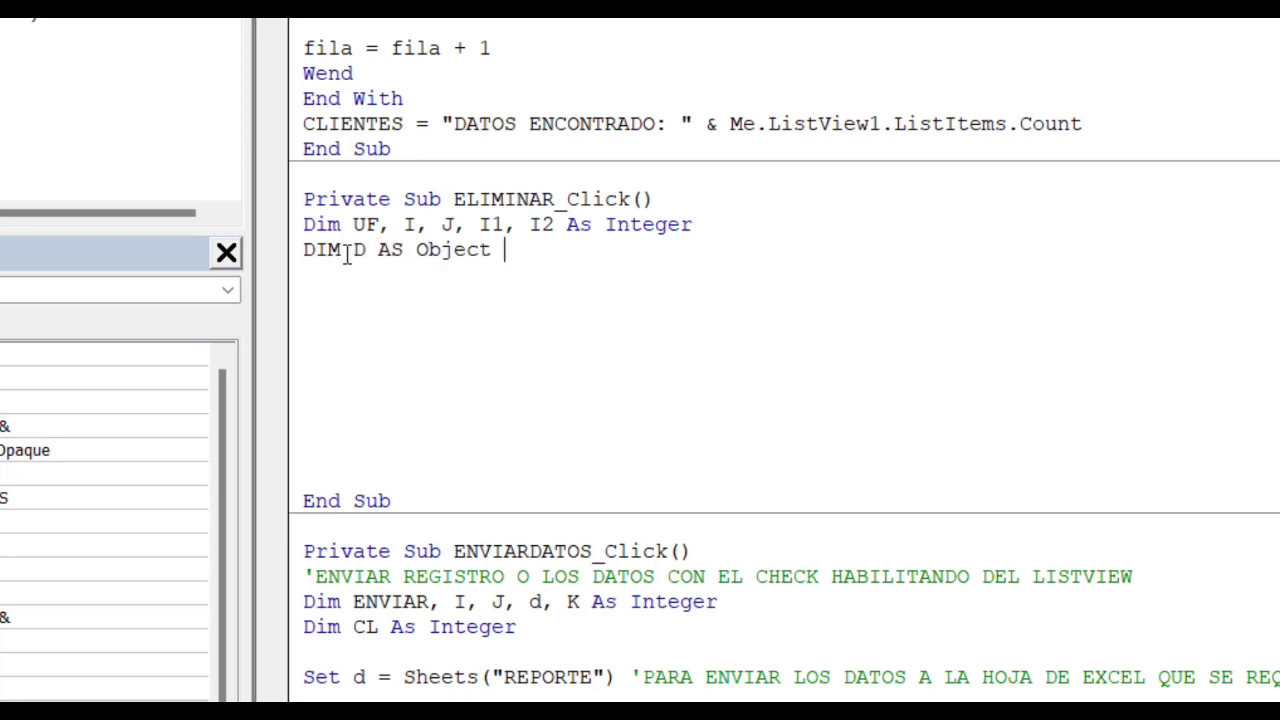
pyautogui.click(362, 308)
pyautogui.write('S')
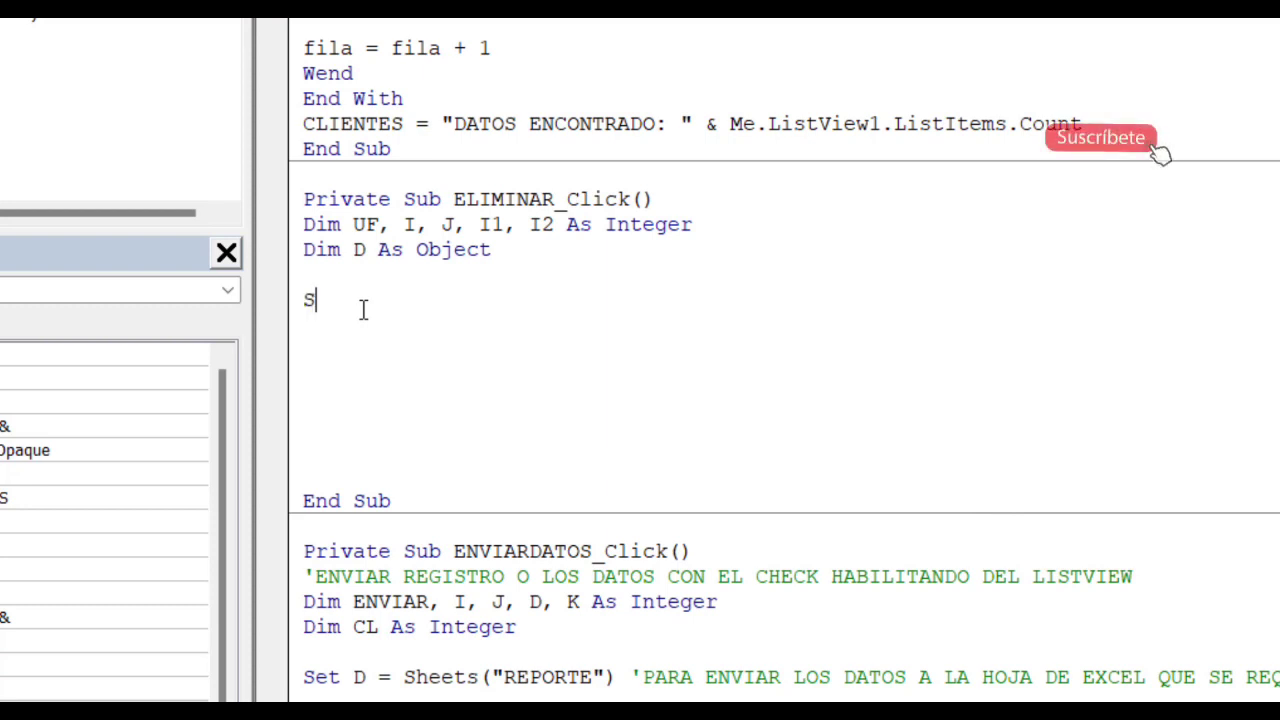
pyautogui.write('ET D')
pyautogui.write(' = SHEE')
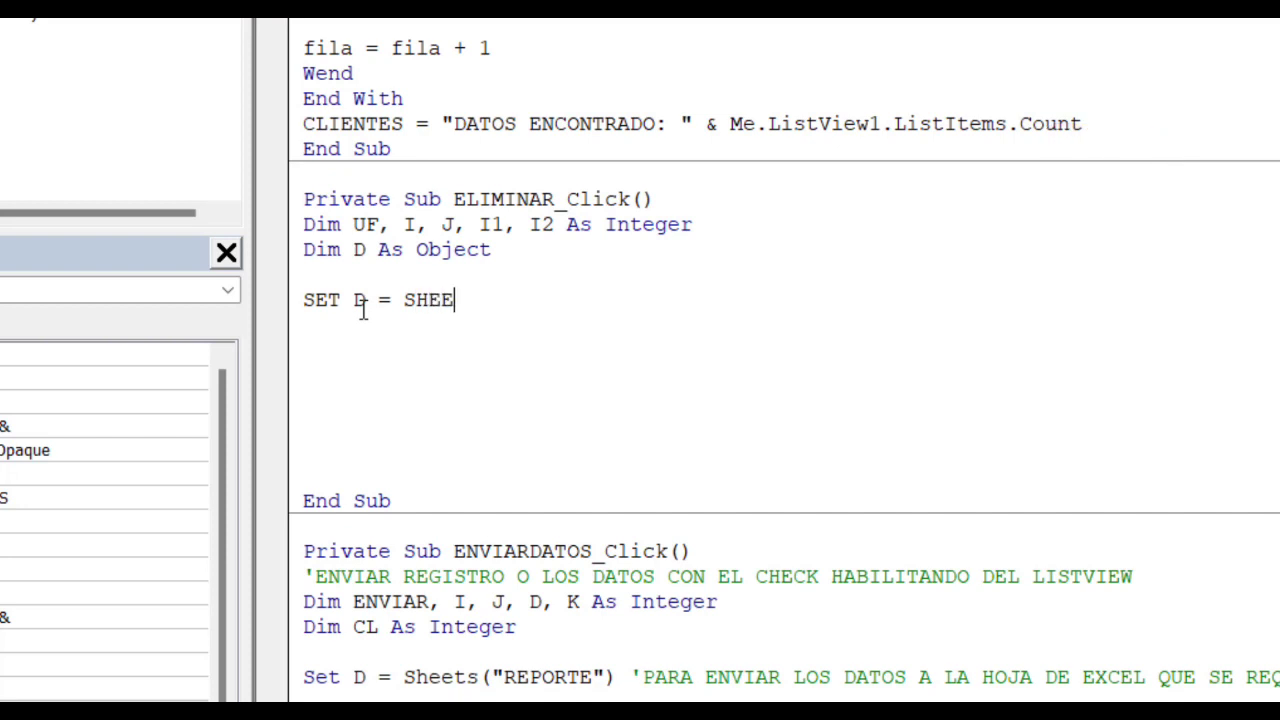
pyautogui.write('TS')
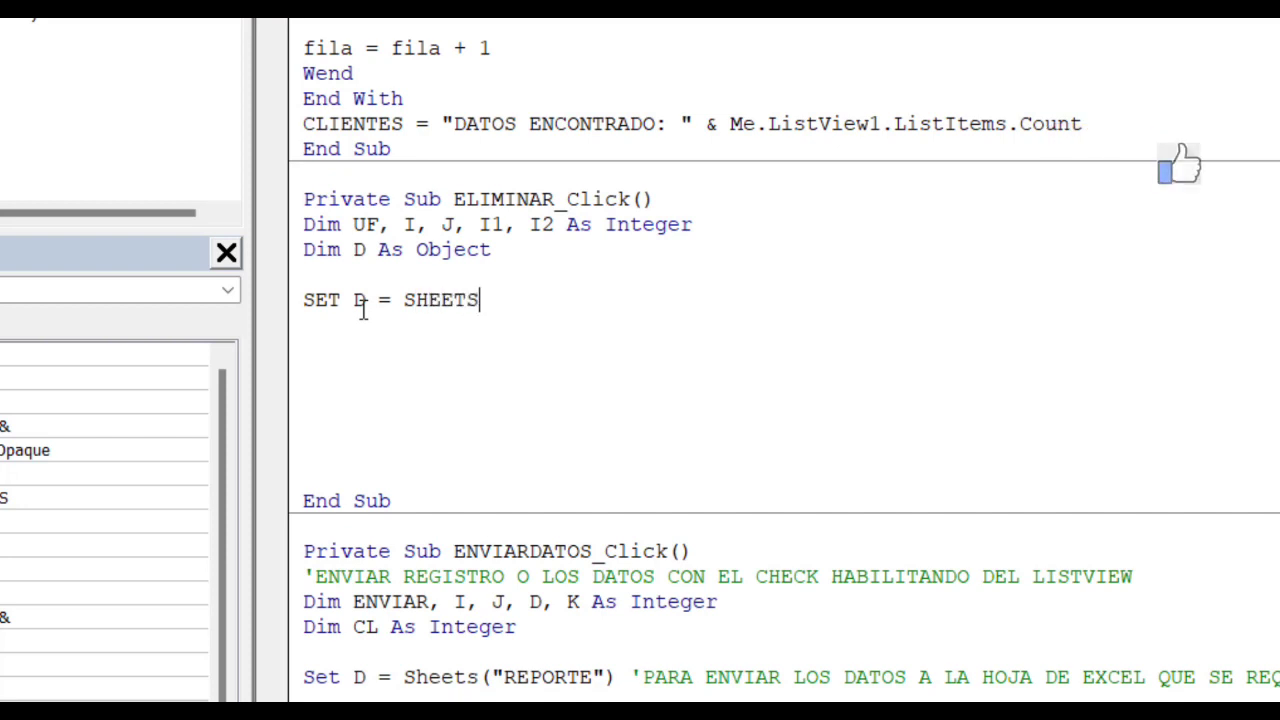
pyautogui.write('(')
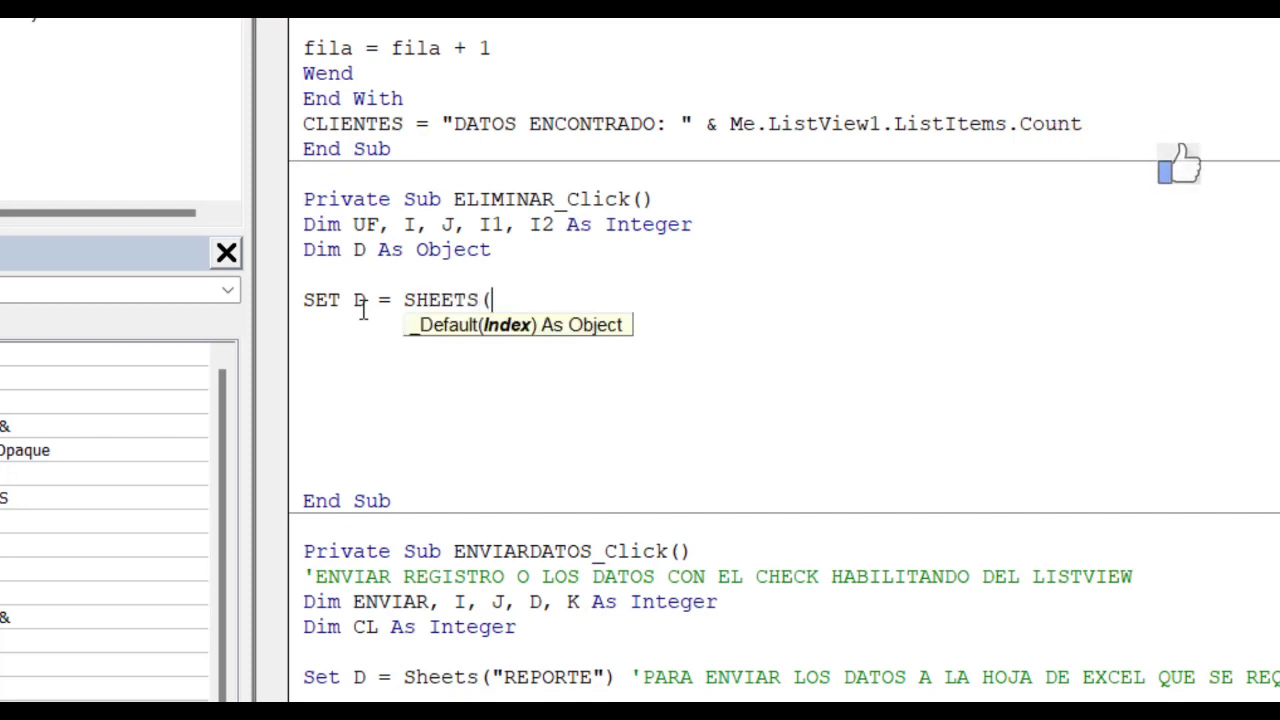
pyautogui.write('"BA')
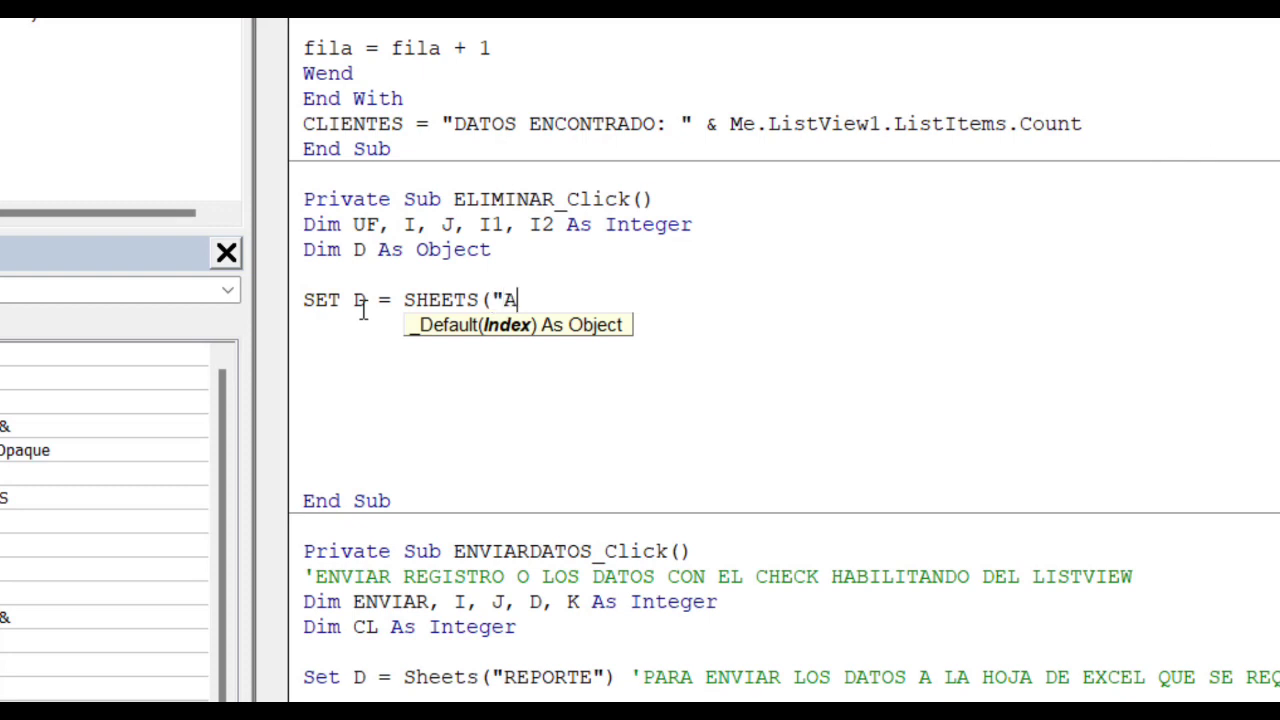
pyautogui.press('BackSpace')
pyautogui.write('BASE DE D')
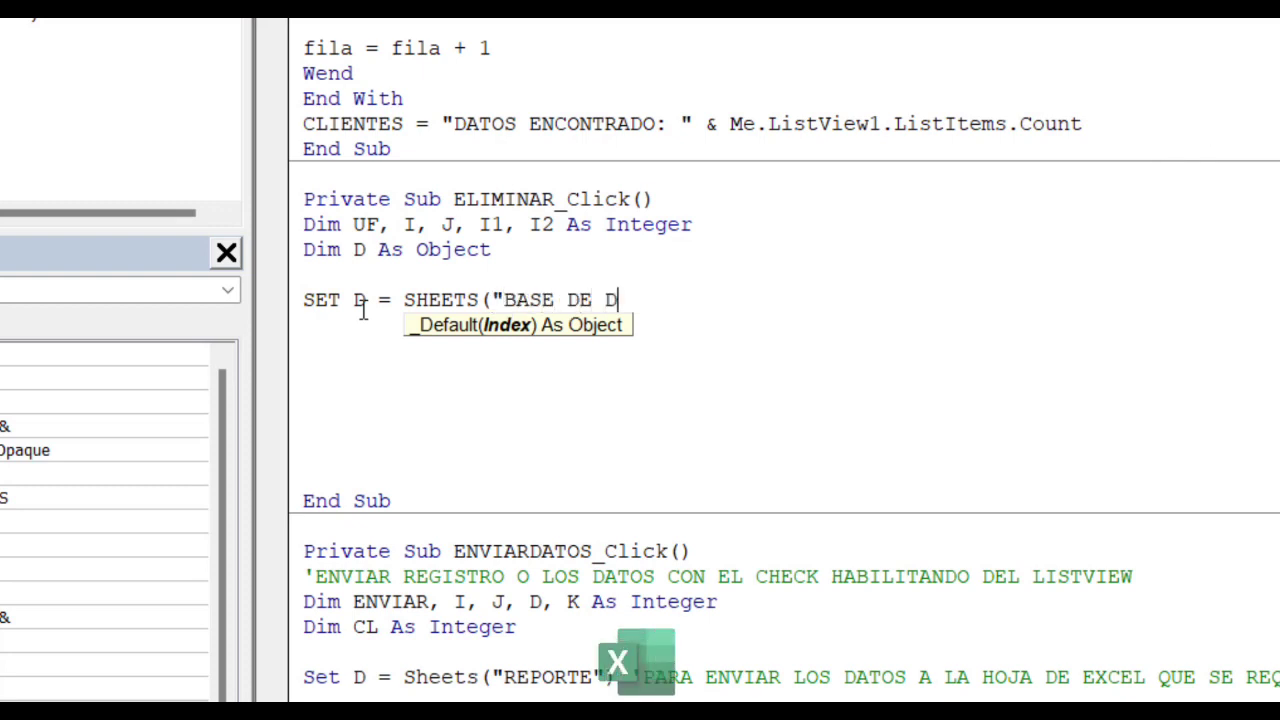
pyautogui.write('ATOS')
pyautogui.write('"')
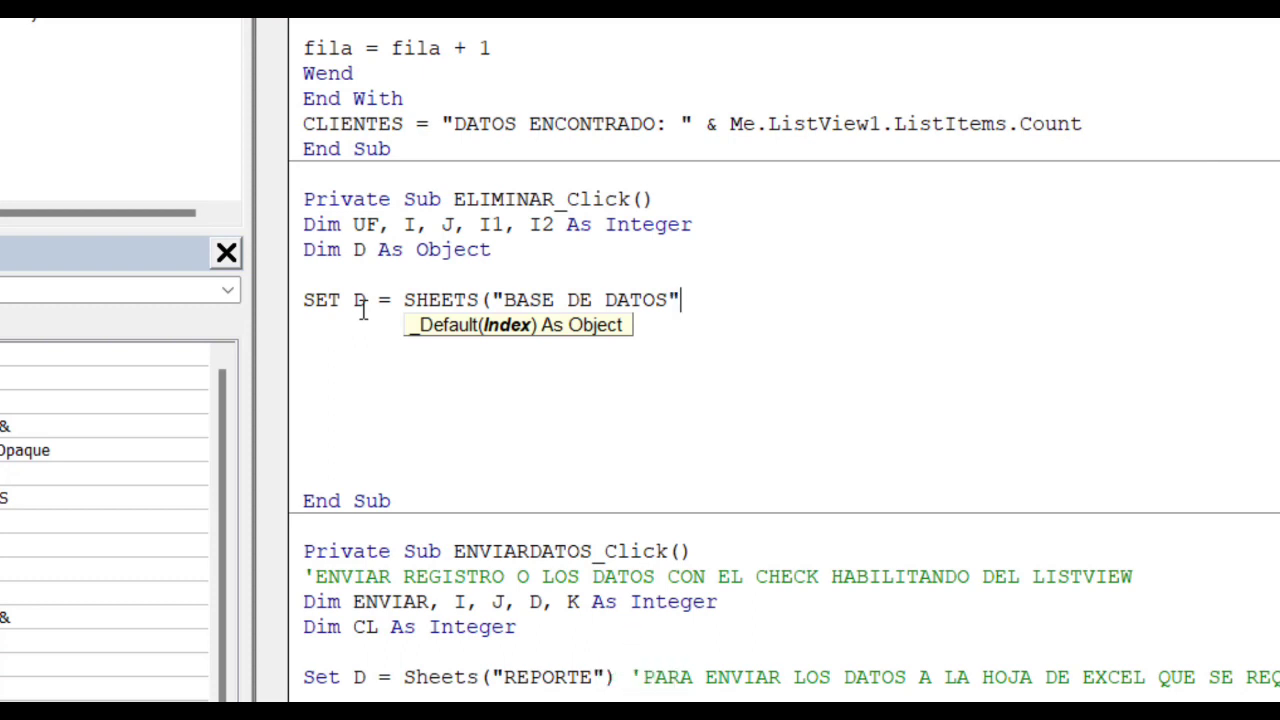
pyautogui.write(')')
pyautogui.press('Return')
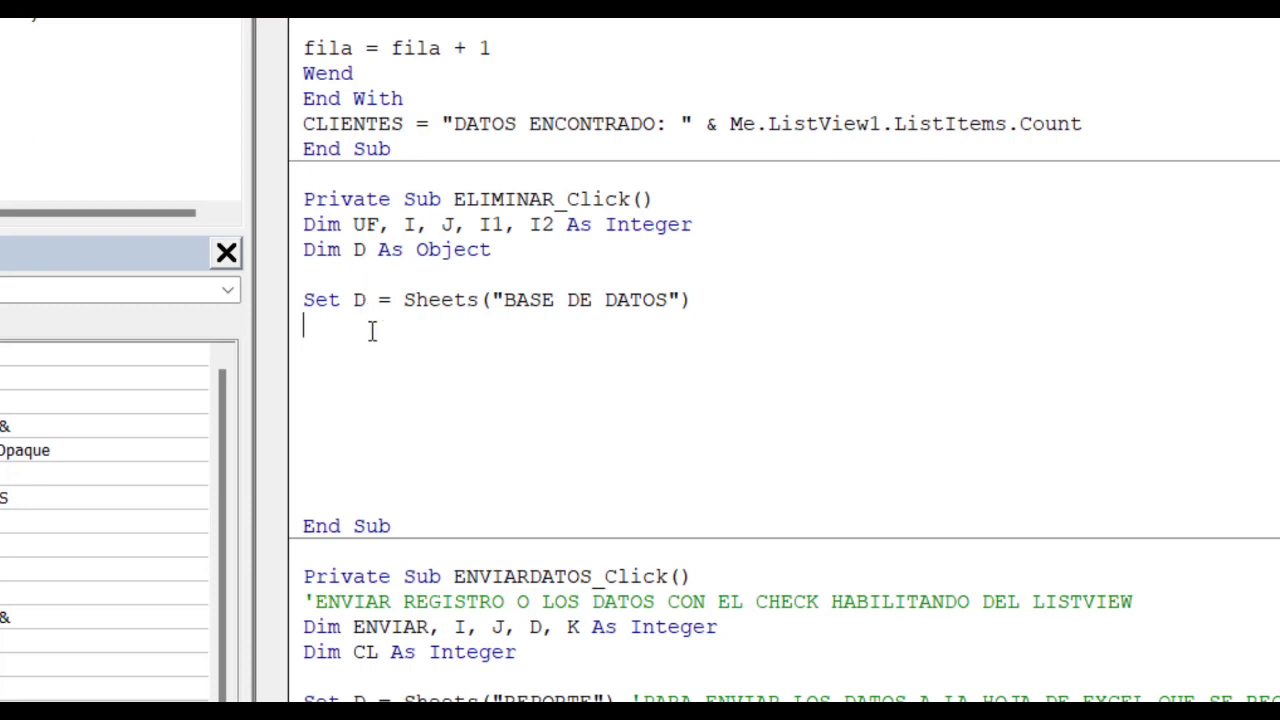
pyautogui.write('SHEET')
pyautogui.write('S')
pyautogui.write('("')
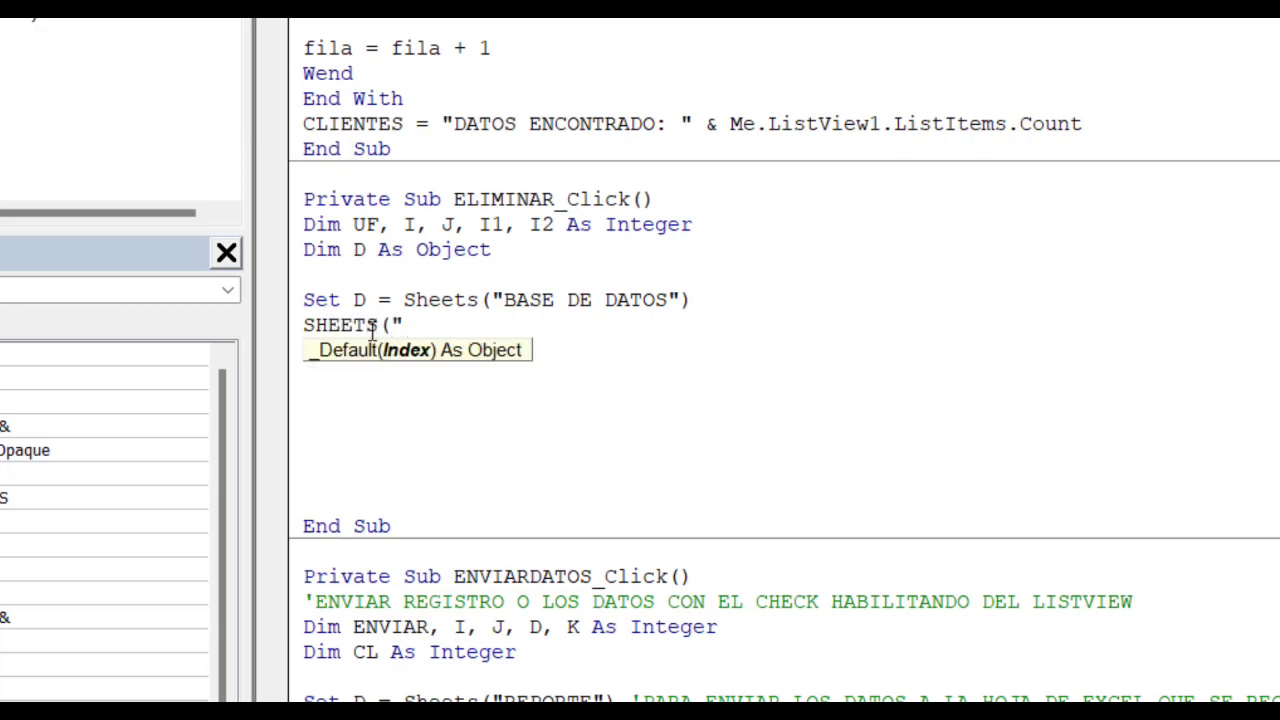
pyautogui.write('BASE')
pyautogui.write(' DE DATOS"')
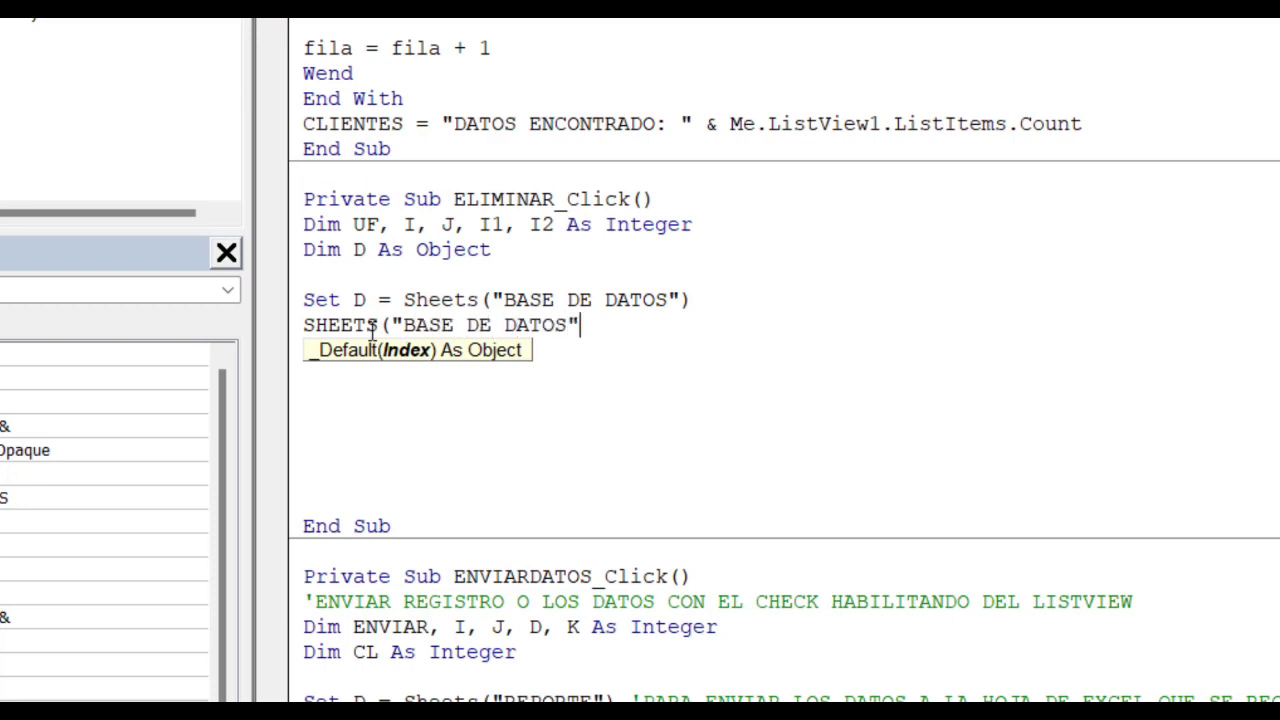
pyautogui.write(')')
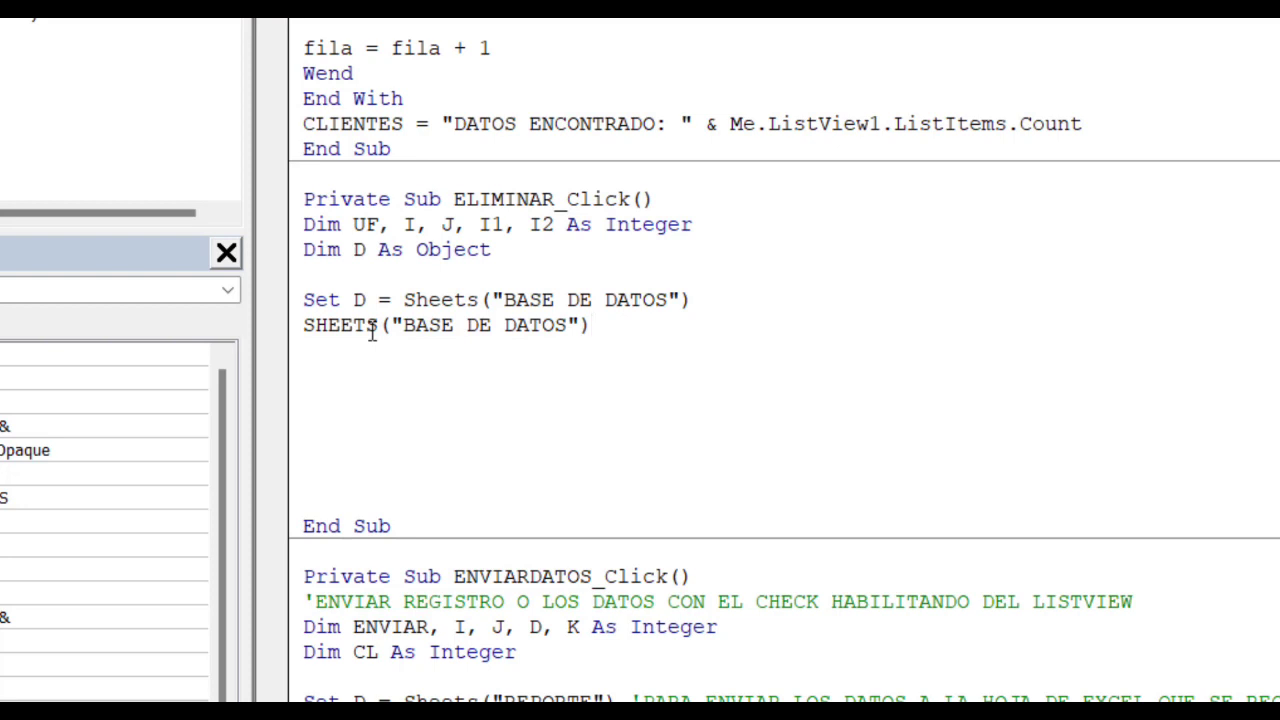
pyautogui.write('.SELE')
pyautogui.write('CT')
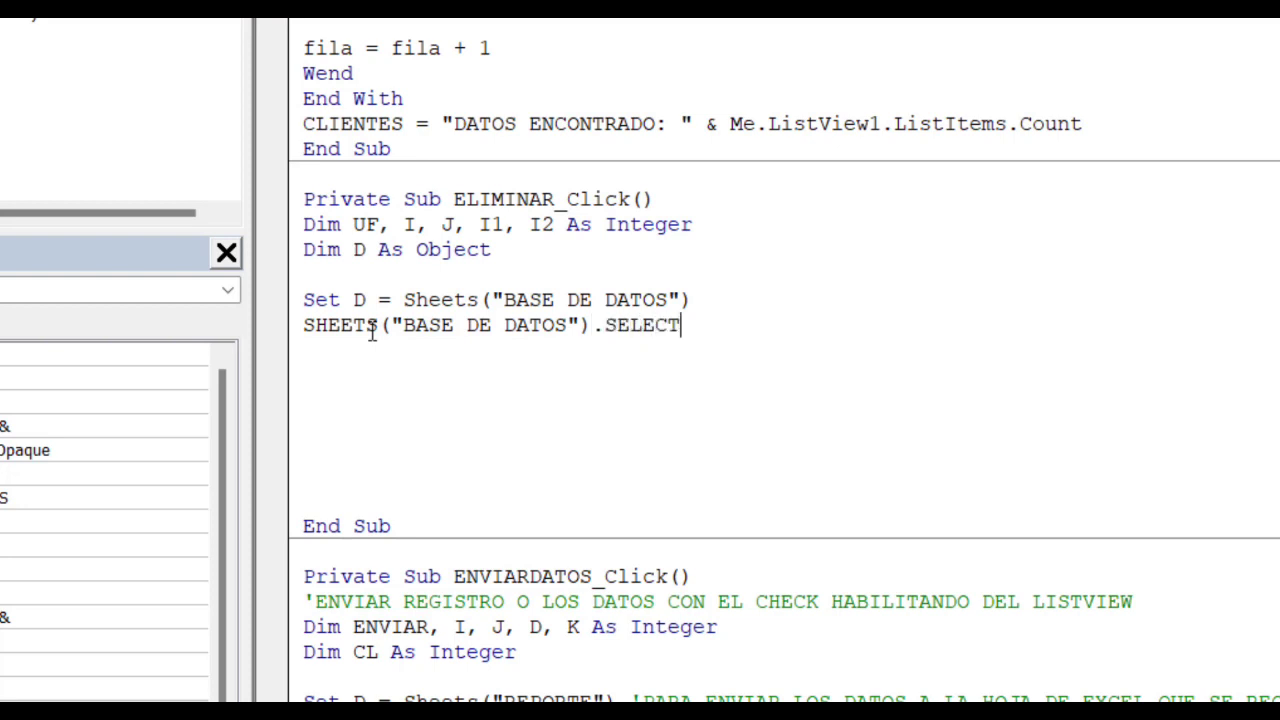
pyautogui.click(406, 417)
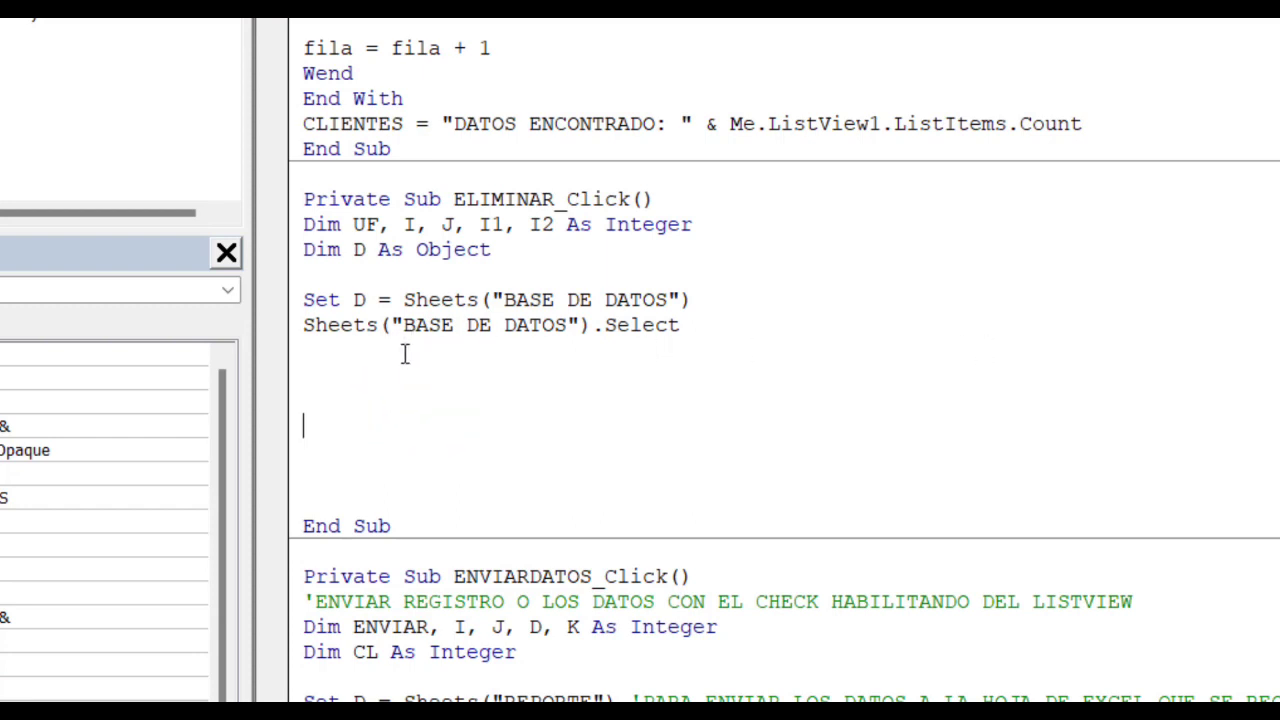
# Add the line UF = D.Range("A" & Rows.Rows.Count).End(xlUp).Row + 1.
pyautogui.press('Up')
pyautogui.press('Up')
pyautogui.write('UF')
pyautogui.write(' = D')
pyautogui.write('.RANG')
pyautogui.write('E(')
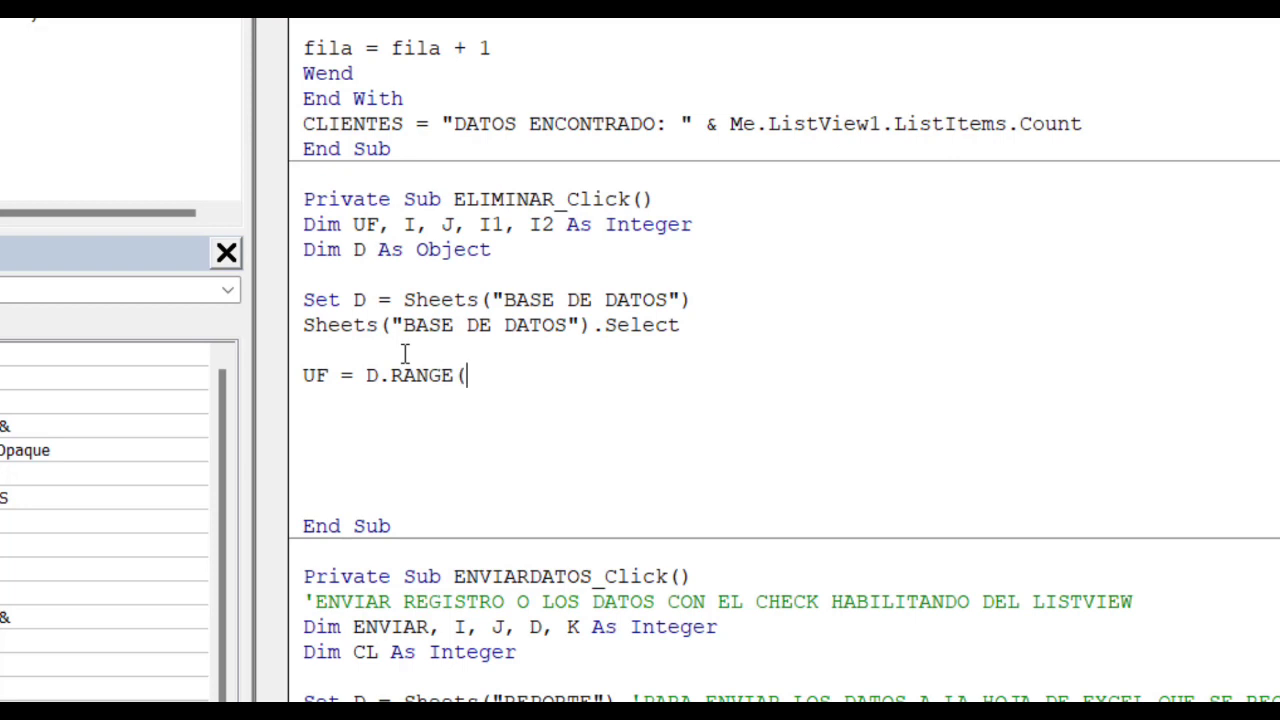
pyautogui.write('"A2')
pyautogui.press('BackSpace')
pyautogui.write('"')
pyautogui.write(' &')
pyautogui.write(' ROW')
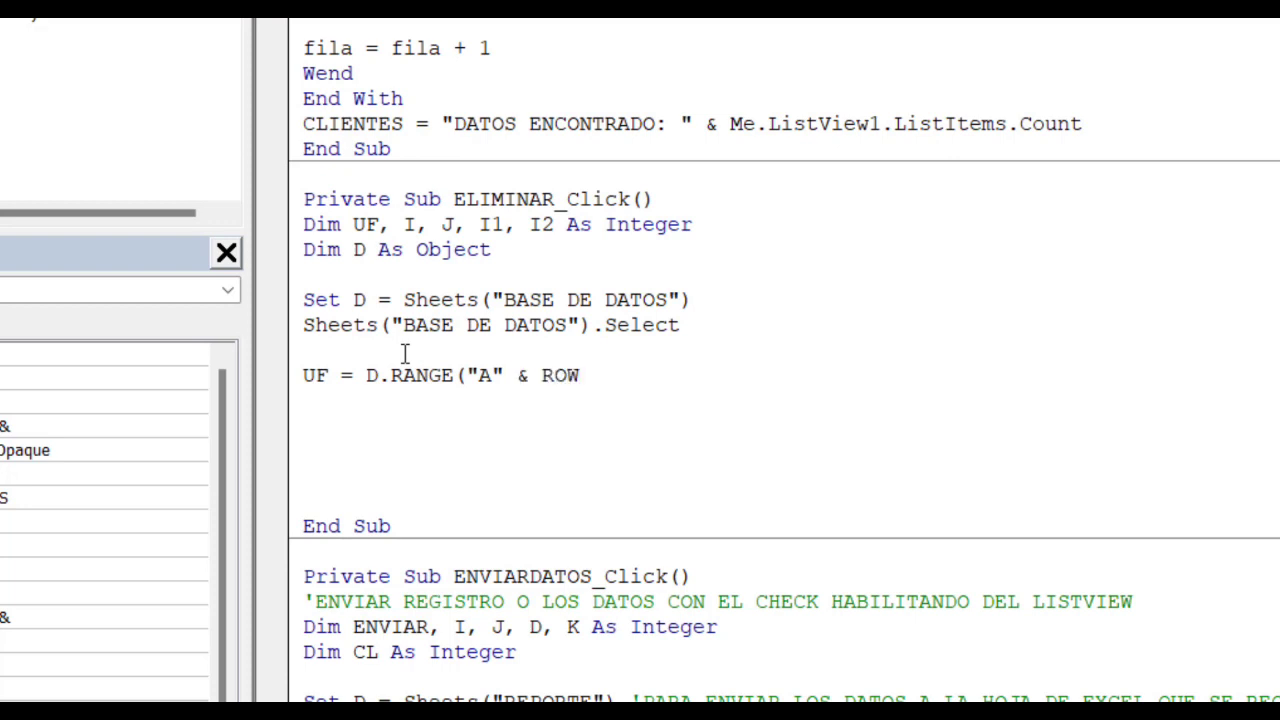
pyautogui.write('S')
pyautogui.write('.RO')
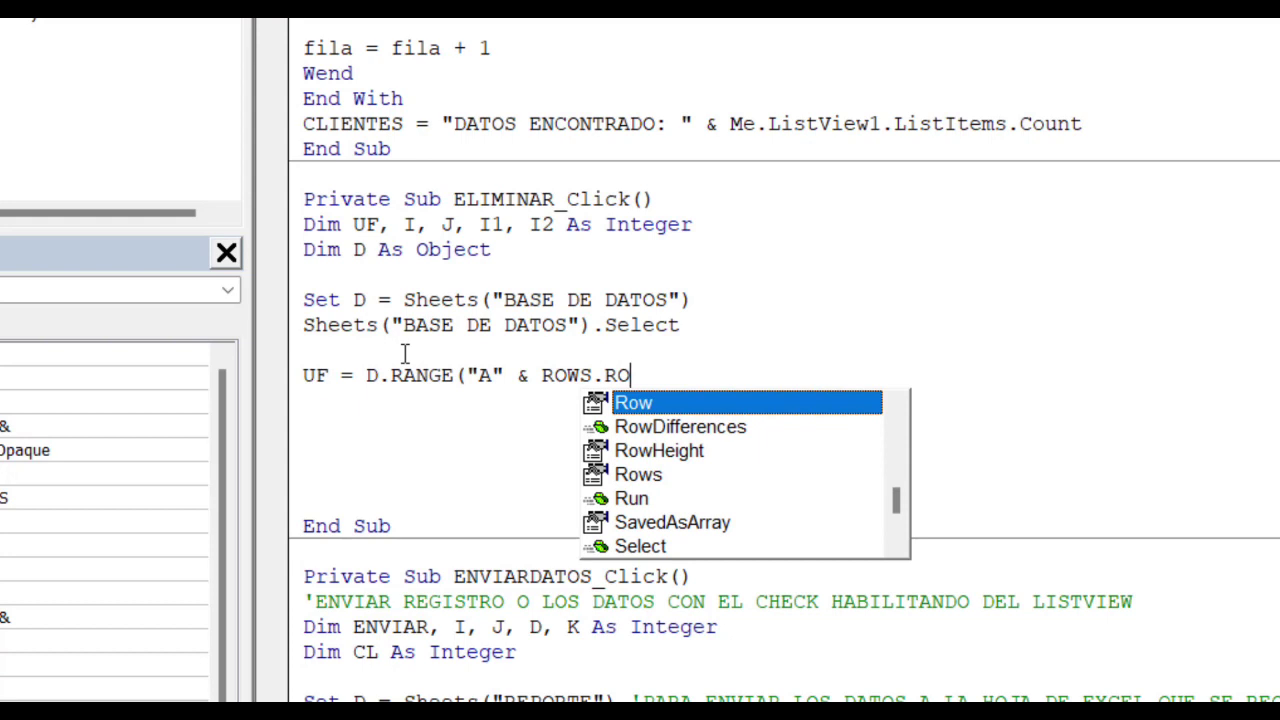
pyautogui.write('WS')
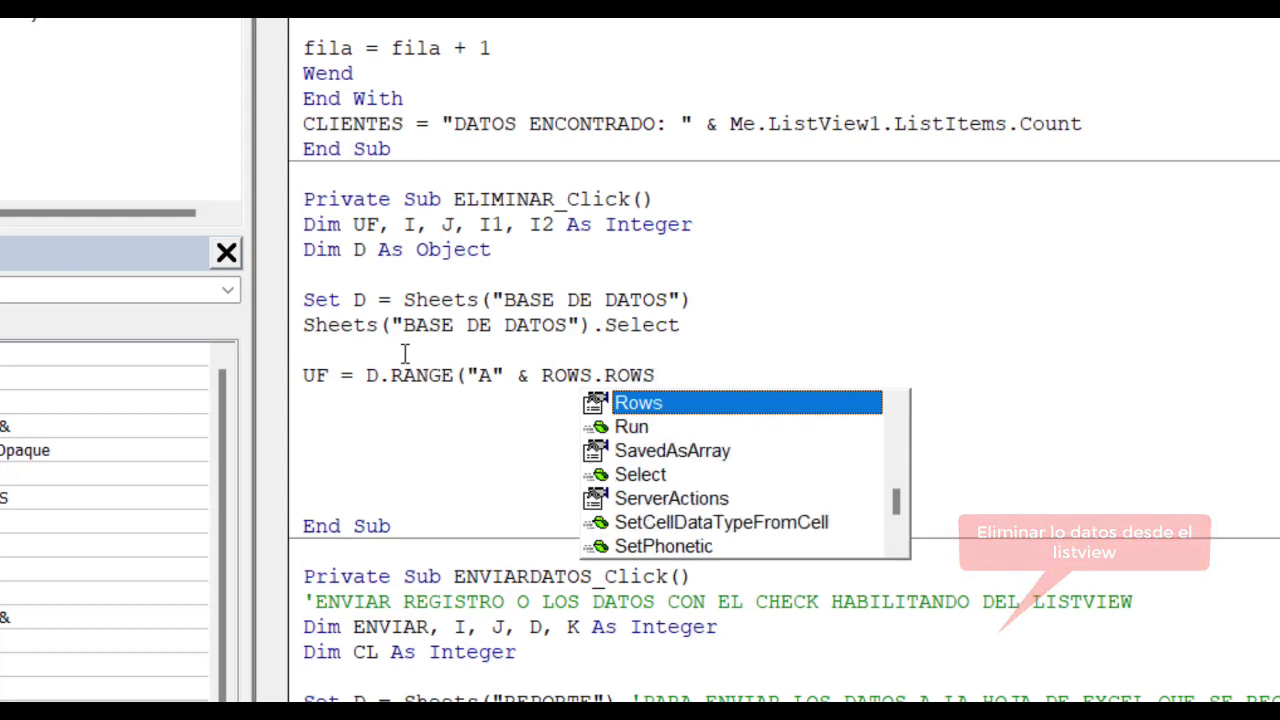
pyautogui.press('BackSpace')
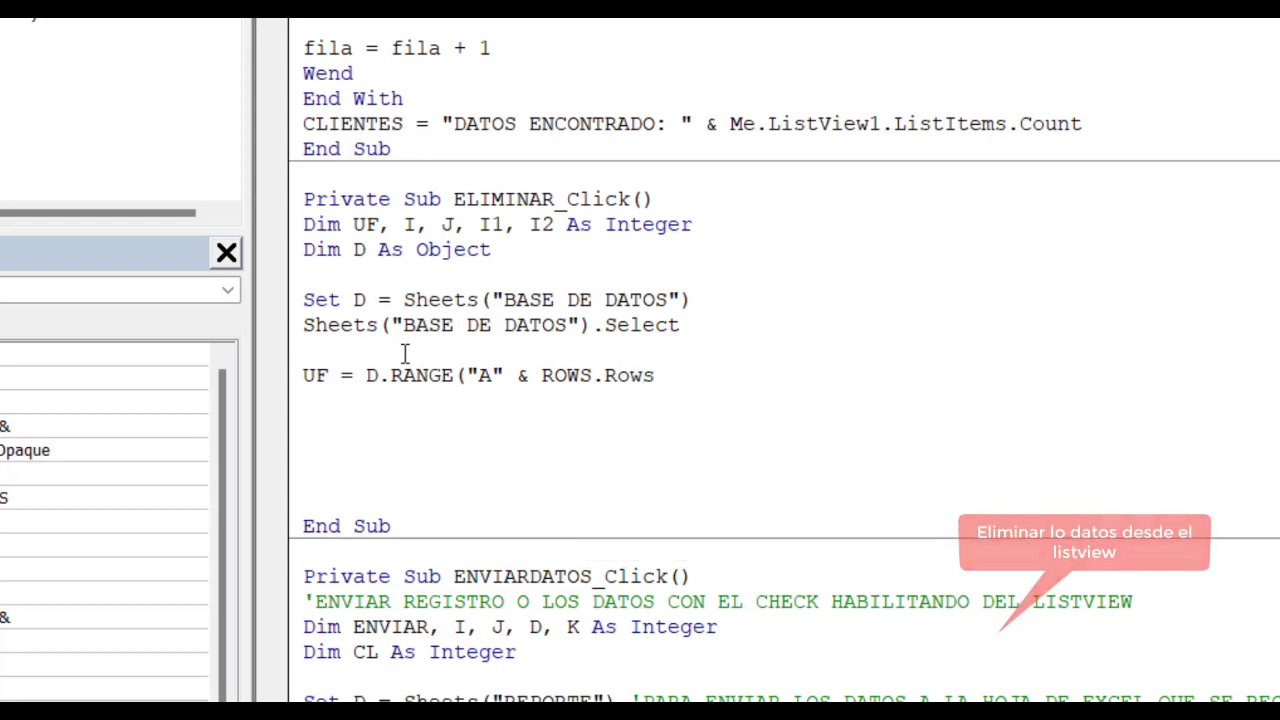
pyautogui.write('.CO')
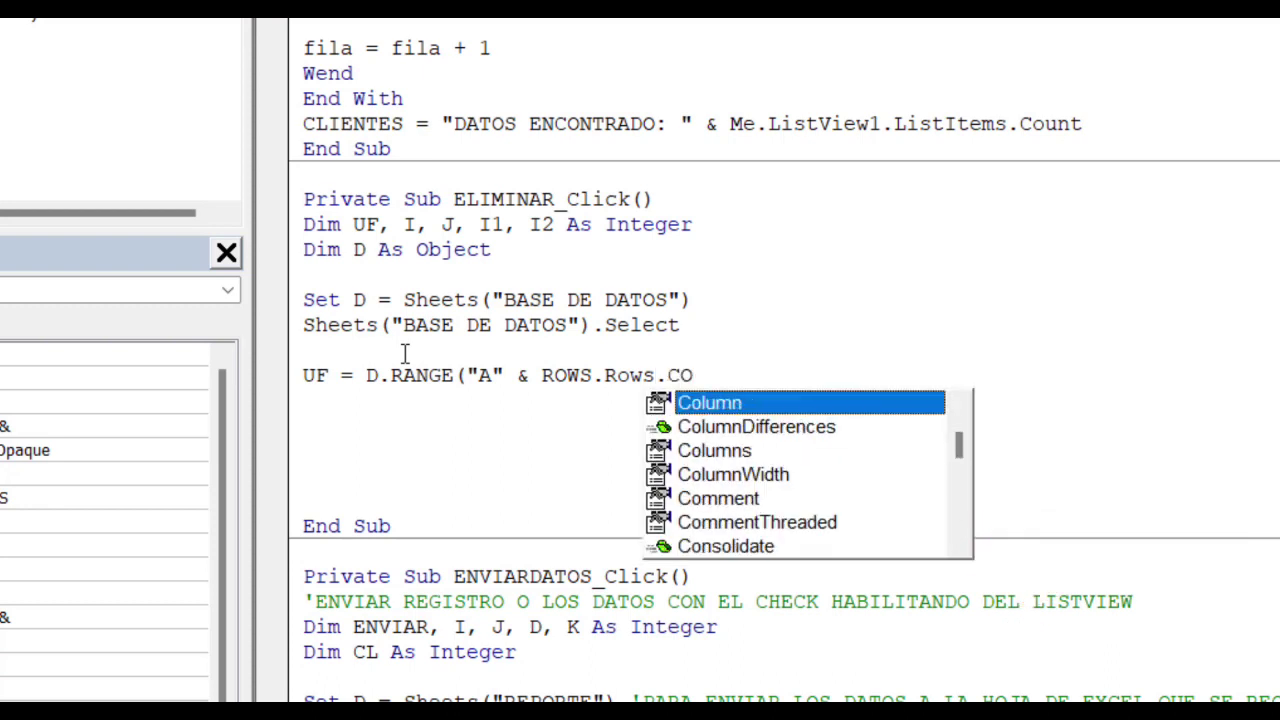
pyautogui.write('UN ')
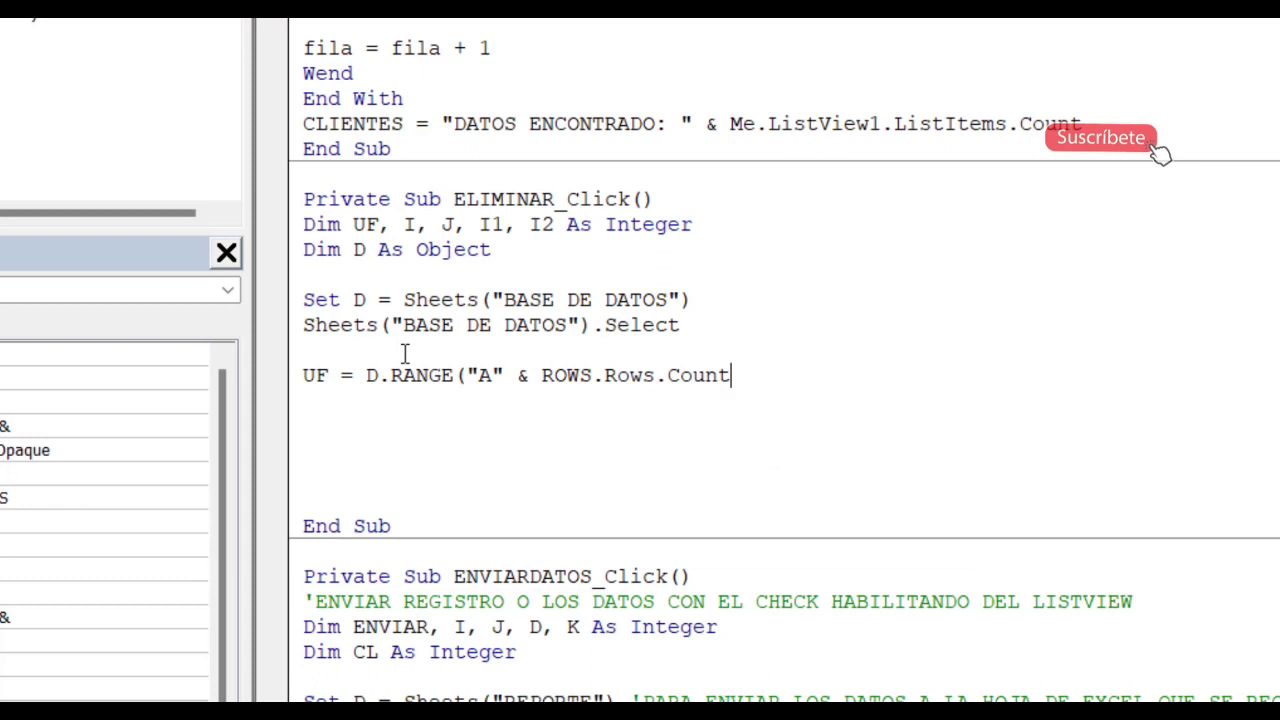
pyautogui.write(').EDN')
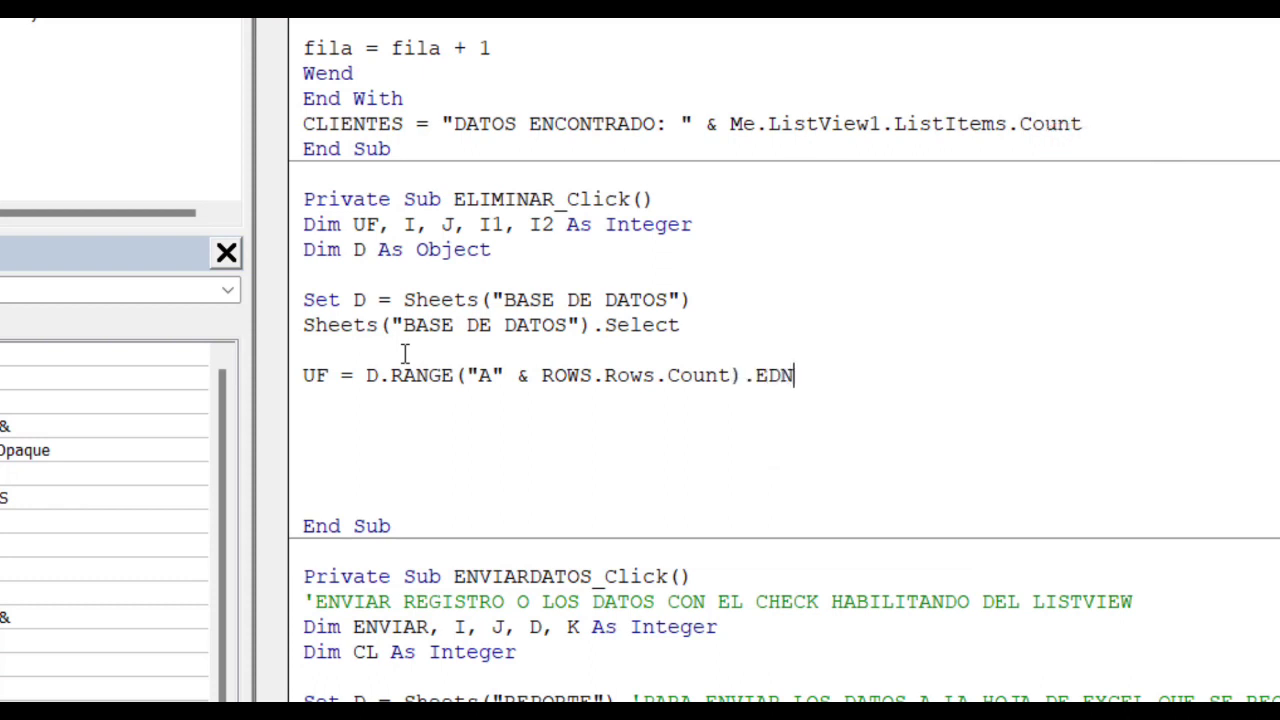
pyautogui.press('BackSpace')
pyautogui.press('BackSpace')
pyautogui.write('ND')
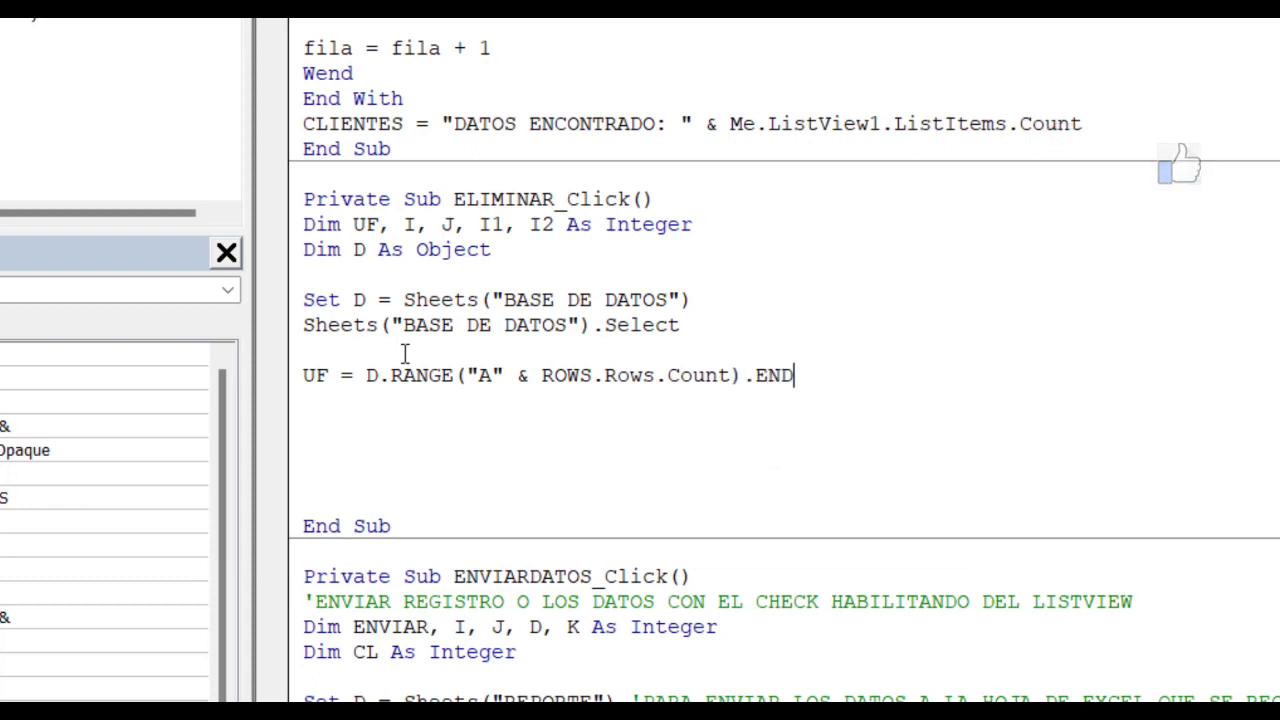
pyautogui.write('(')
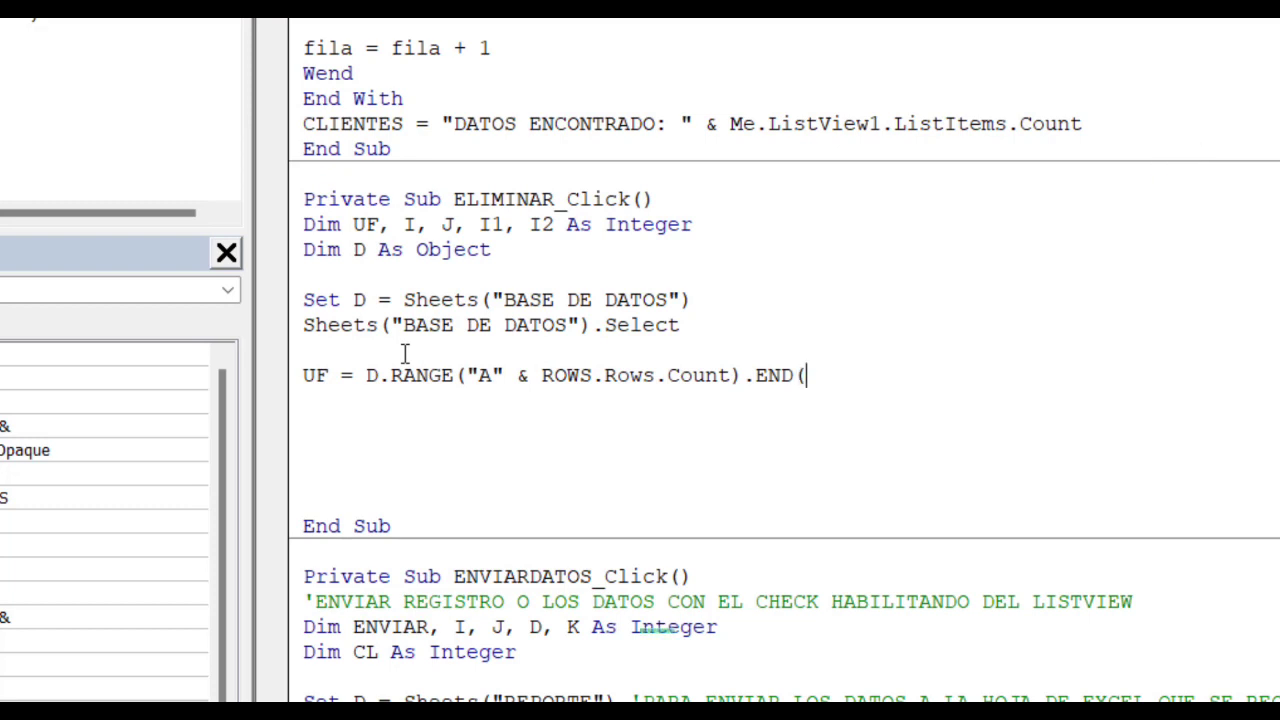
pyautogui.write('XL')
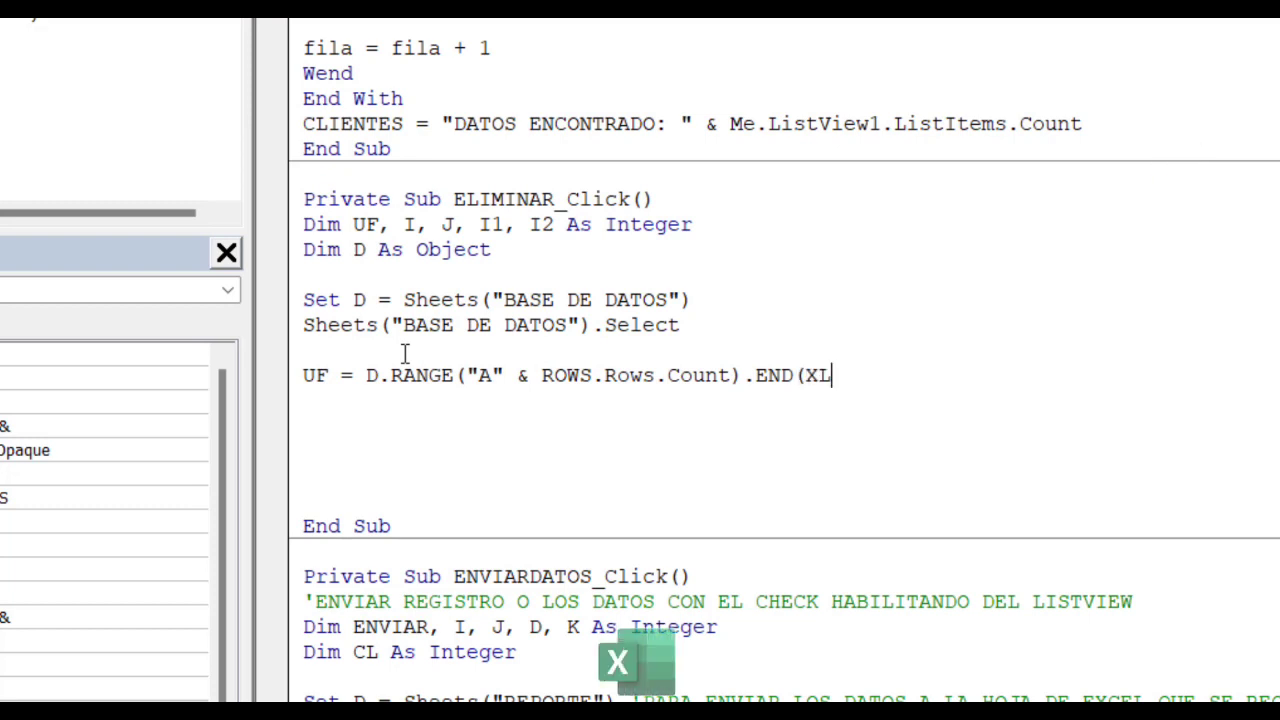
pyautogui.write('UP')
pyautogui.write(')')
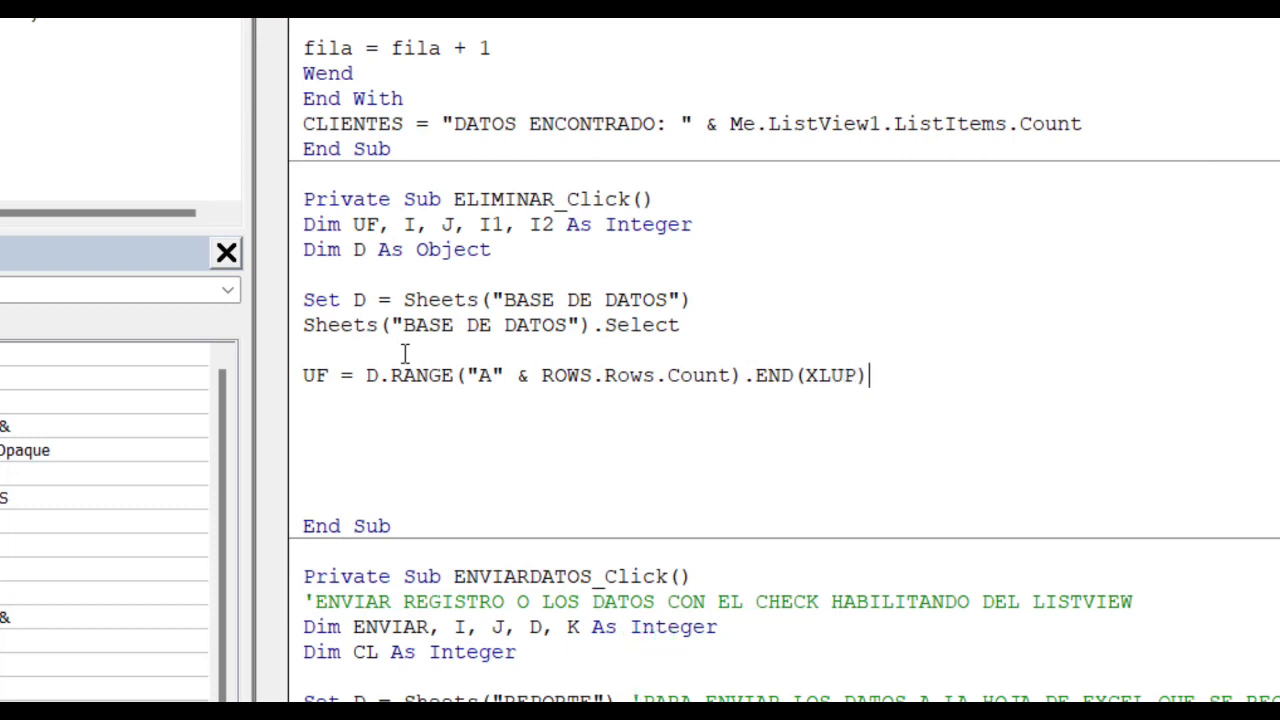
pyautogui.write('R')
pyautogui.write('OW+')
pyautogui.write('1')
pyautogui.press('Return')
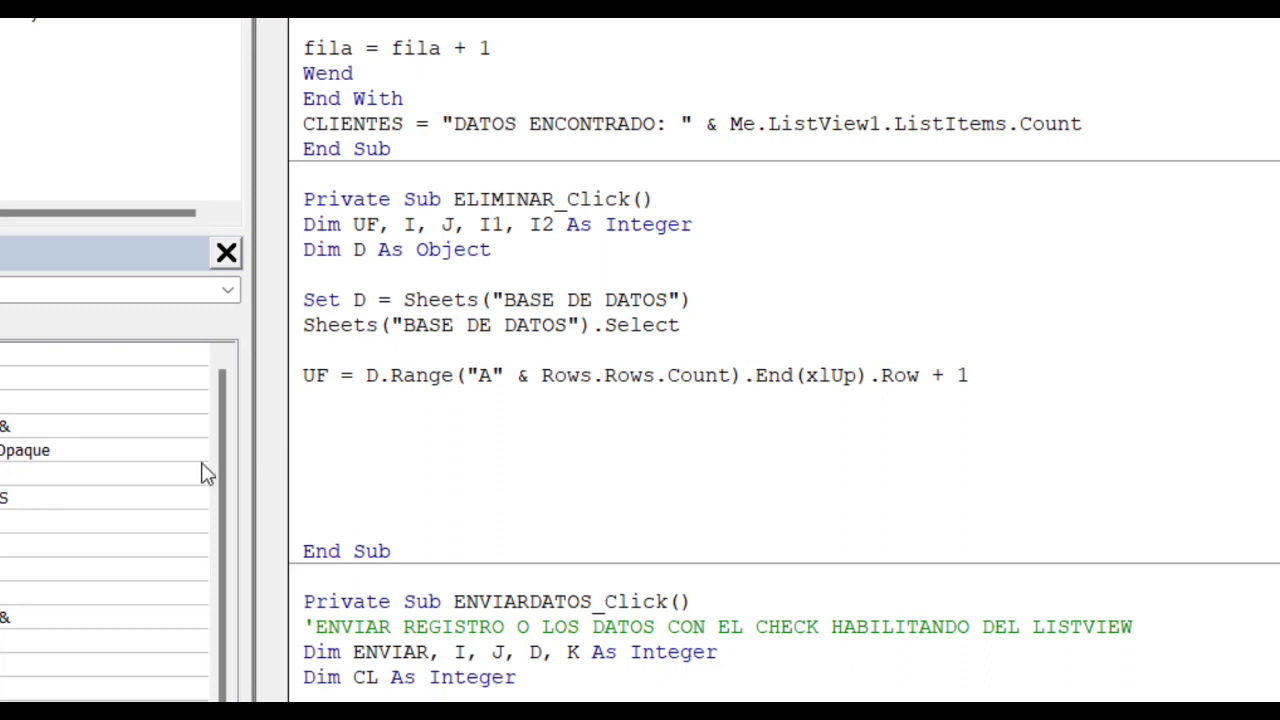
# Start a For I = 1 To ListView1.ListItems.Count loop.
pyautogui.click(352, 423)
pyautogui.write('FOR I')
pyautogui.write(' =')
pyautogui.write(' 1 TO')
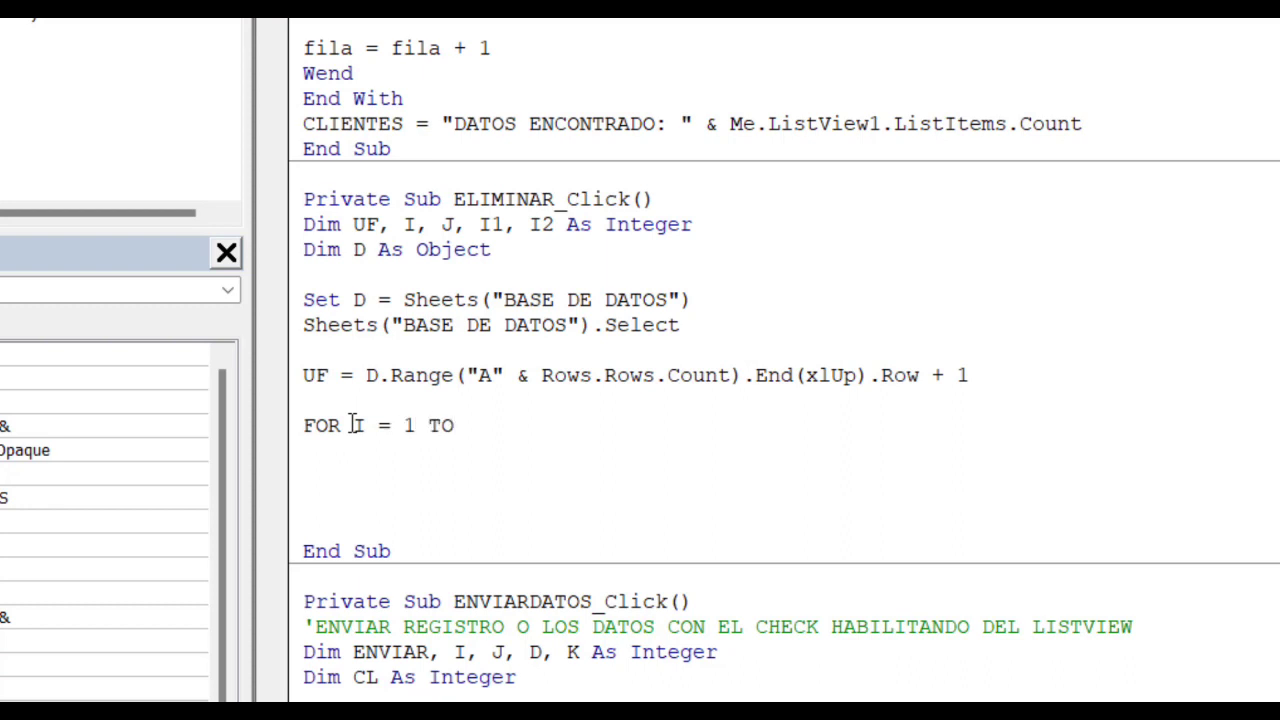
pyautogui.write(' LIN')
pyautogui.press('BackSpace')
pyautogui.write('STIVEW')
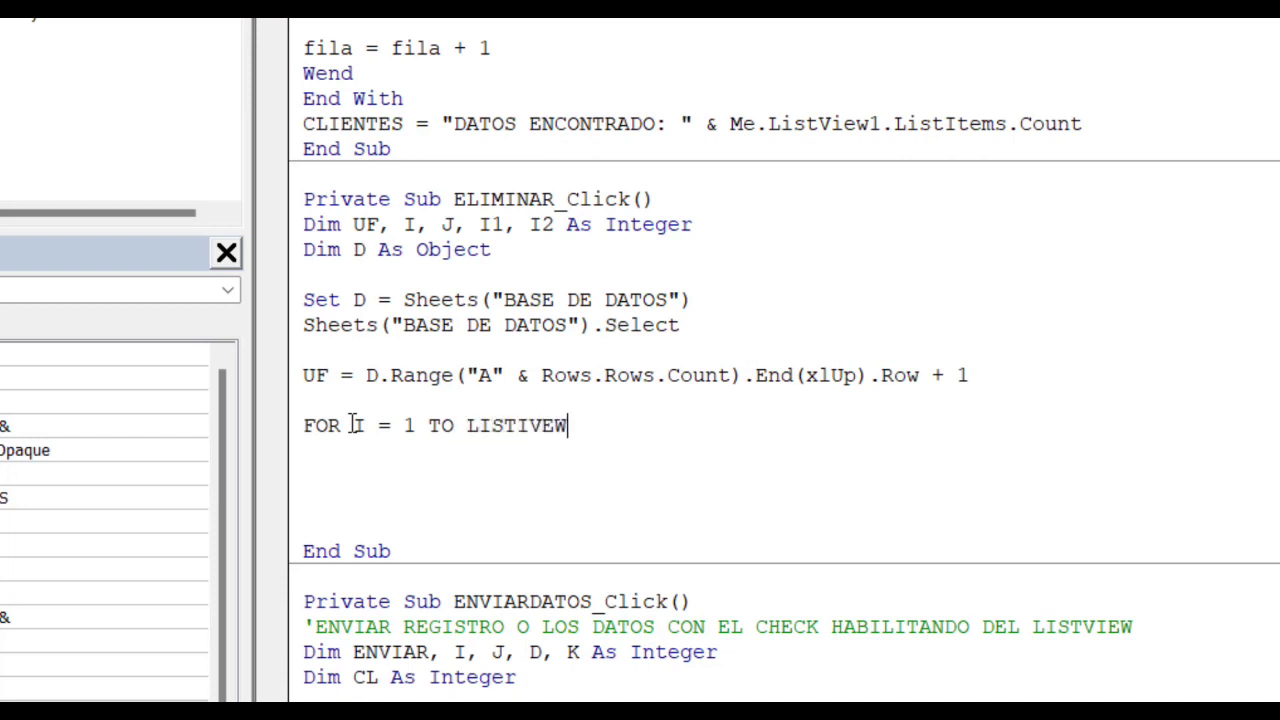
pyautogui.write('1')
pyautogui.write('.')
pyautogui.press('BackSpace')
pyautogui.press('BackSpace')
pyautogui.press('BackSpace')
pyautogui.press('BackSpace')
pyautogui.press('BackSpace')
pyautogui.write('VIE')
pyautogui.write('W.')
pyautogui.press('BackSpace')
pyautogui.write('1')
pyautogui.write('.LI')
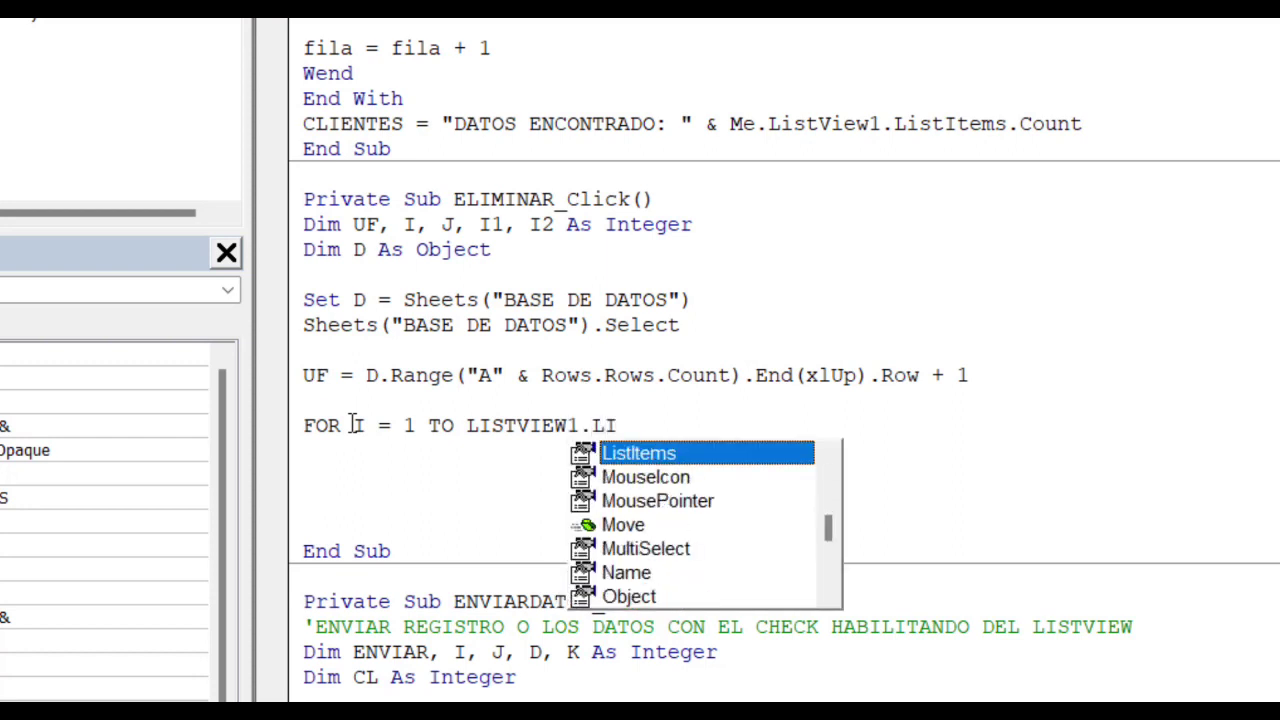
pyautogui.press('Tab')
pyautogui.write('.C')
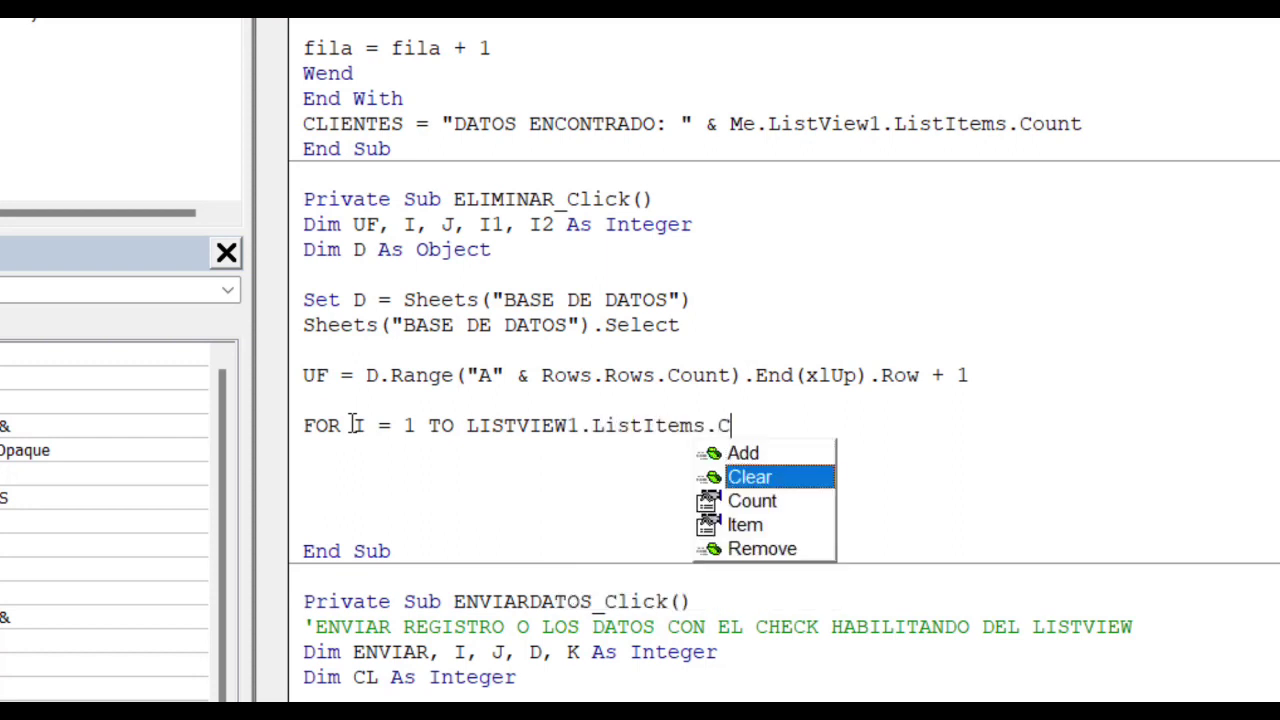
pyautogui.write('O')
pyautogui.press('Tab')
pyautogui.press('Return')
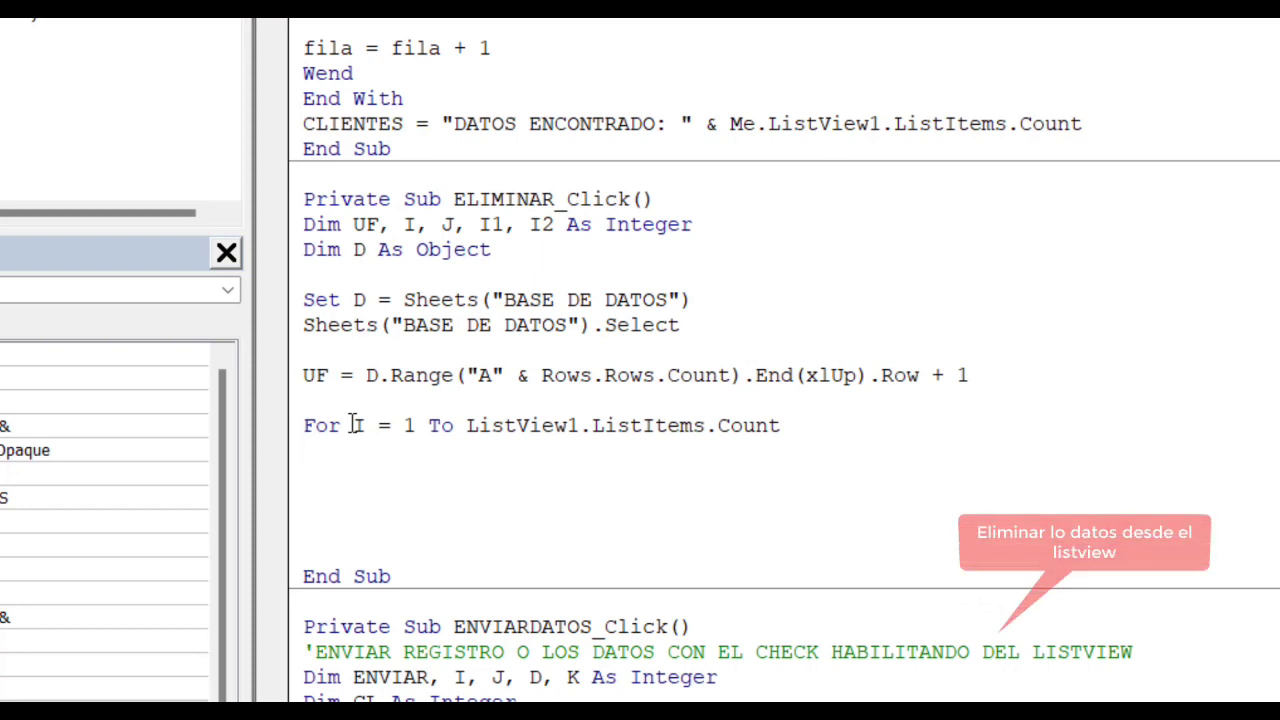
# Add the check If I > ListView1.ListItems.Count Then inside the loop.
pyautogui.press('Return')
pyautogui.write('IF')
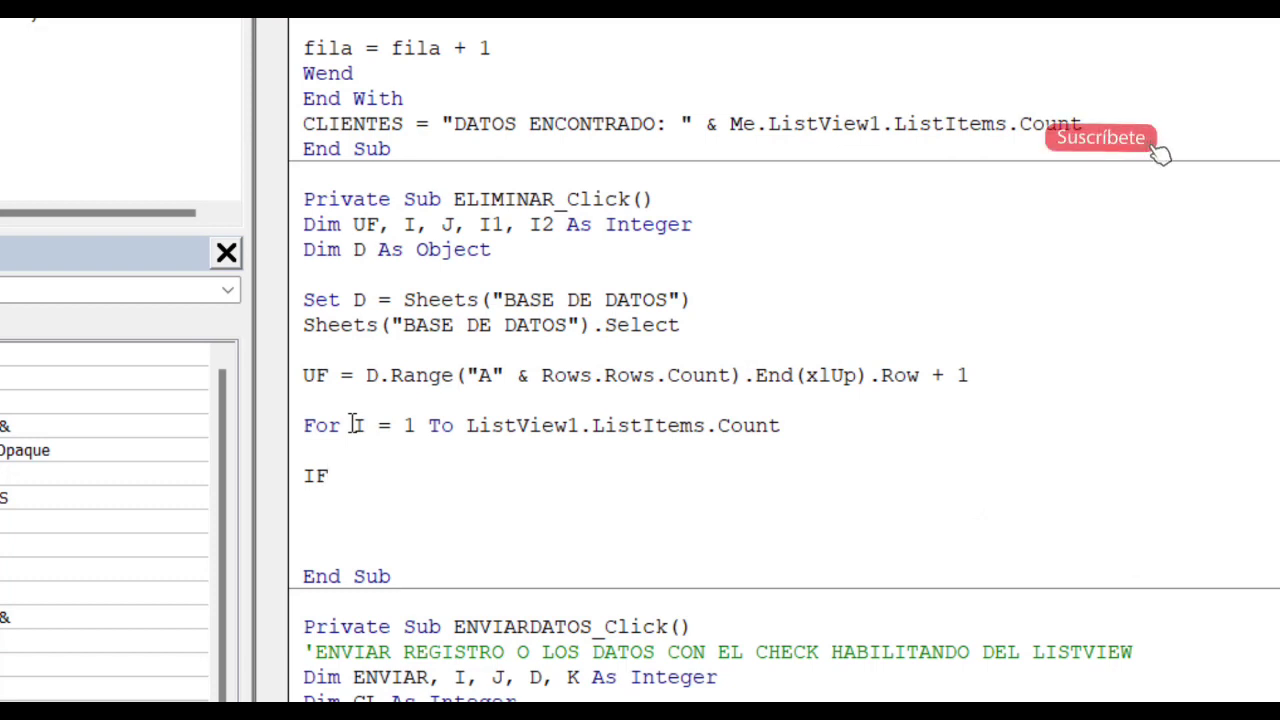
pyautogui.write(' I ')
pyautogui.write('>')
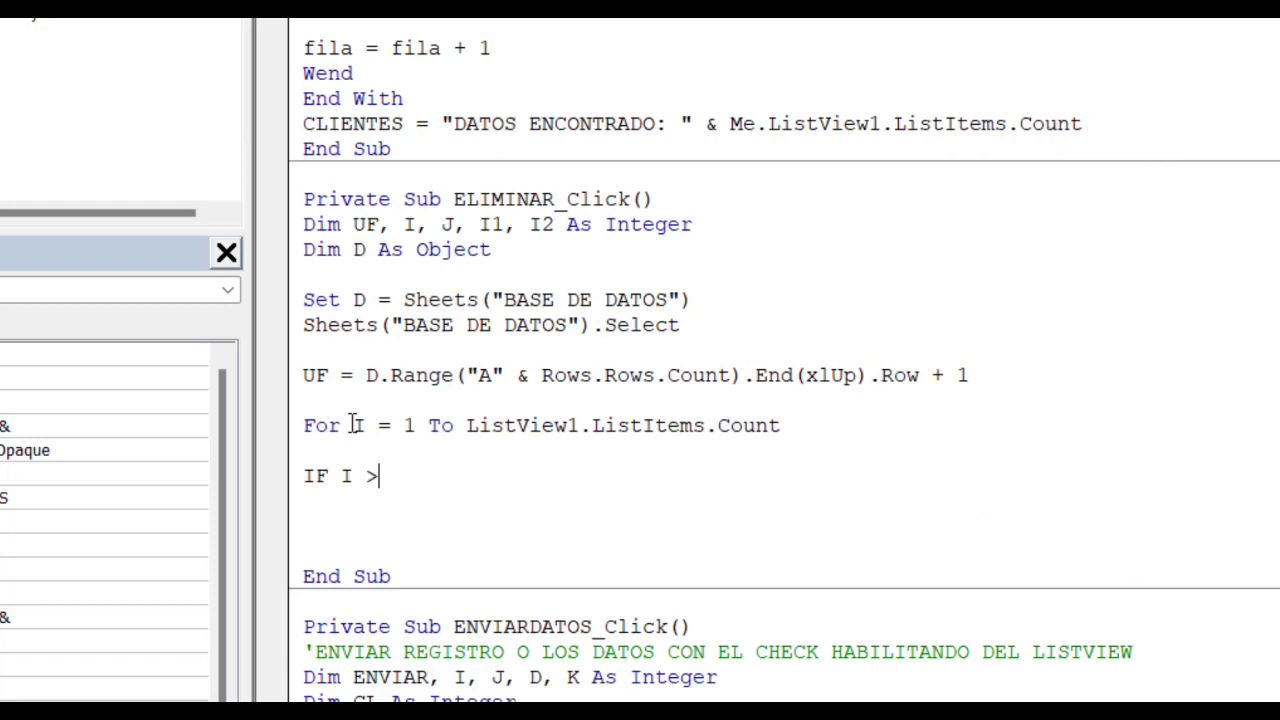
pyautogui.write(' LIS')
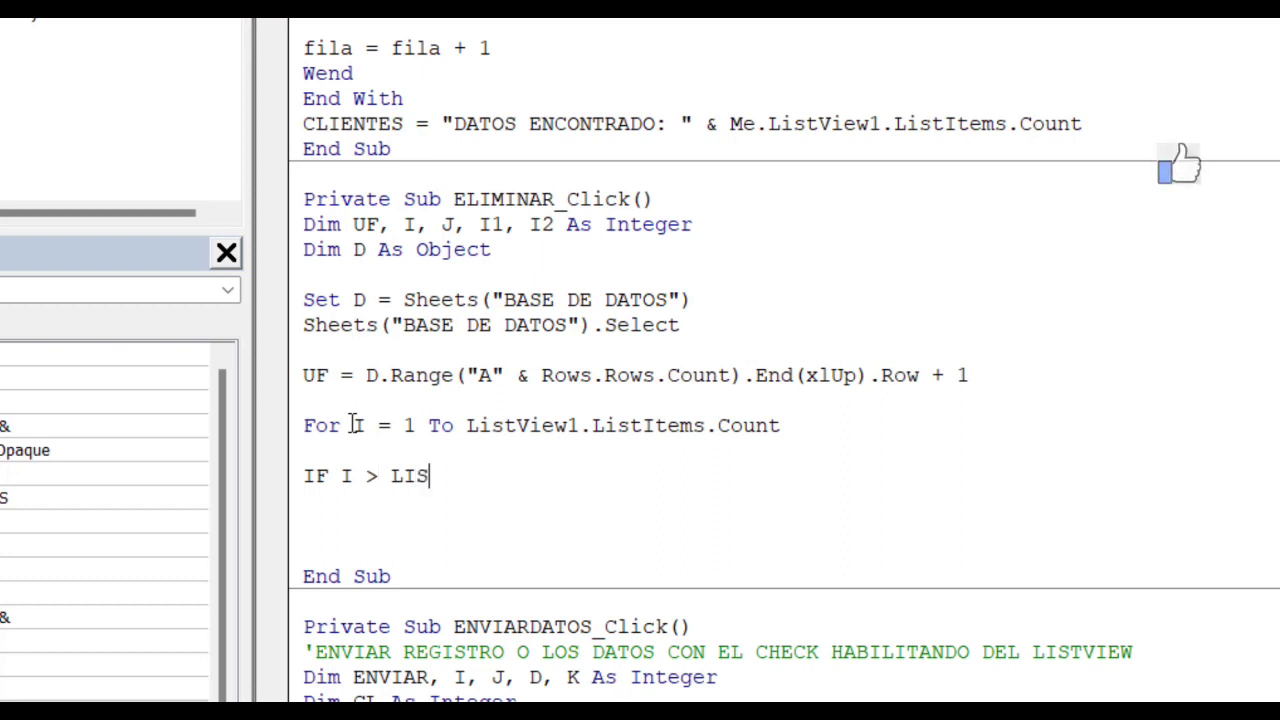
pyautogui.write('TVI')
pyautogui.write('EW1')
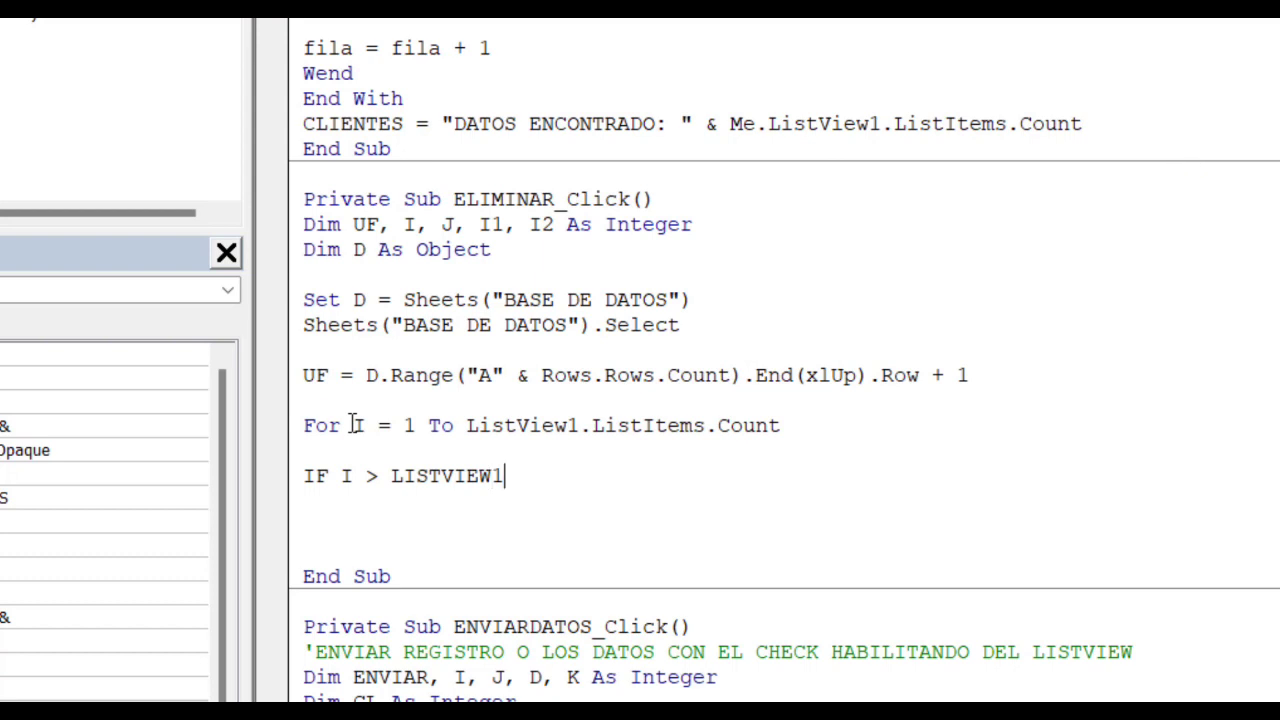
pyautogui.write('.LI')
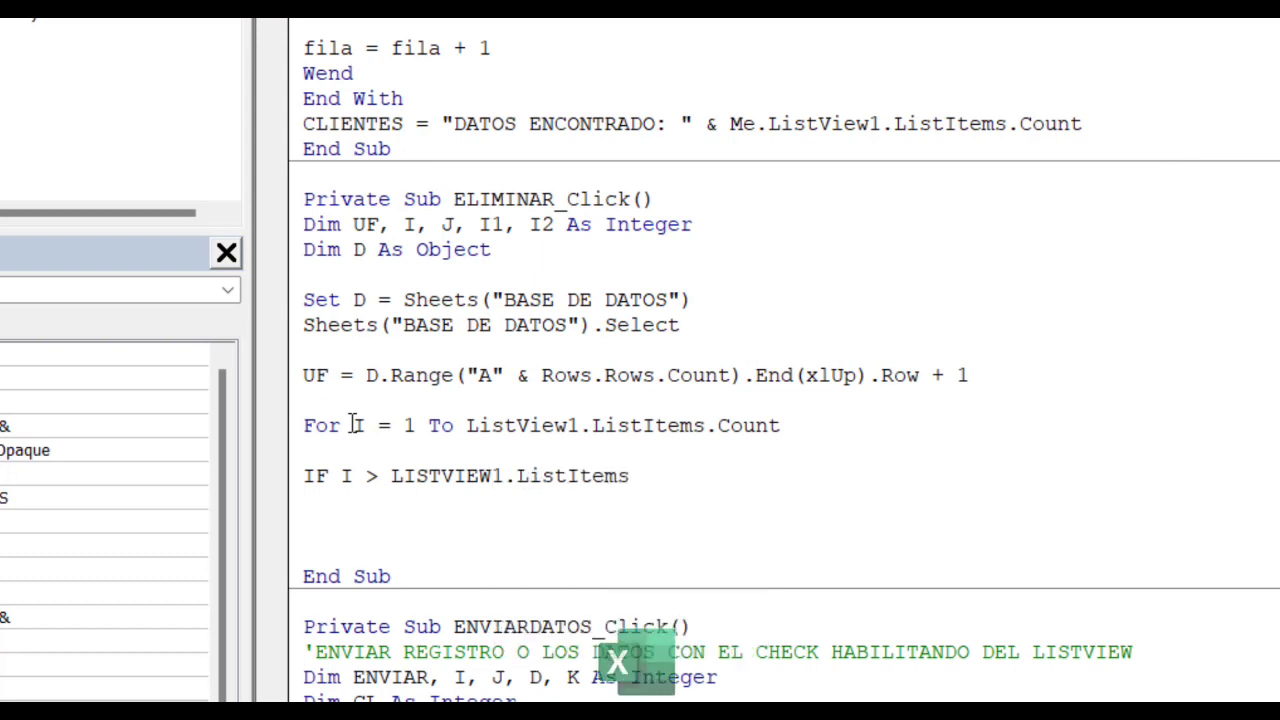
pyautogui.press('BackSpace')
pyautogui.write('.')
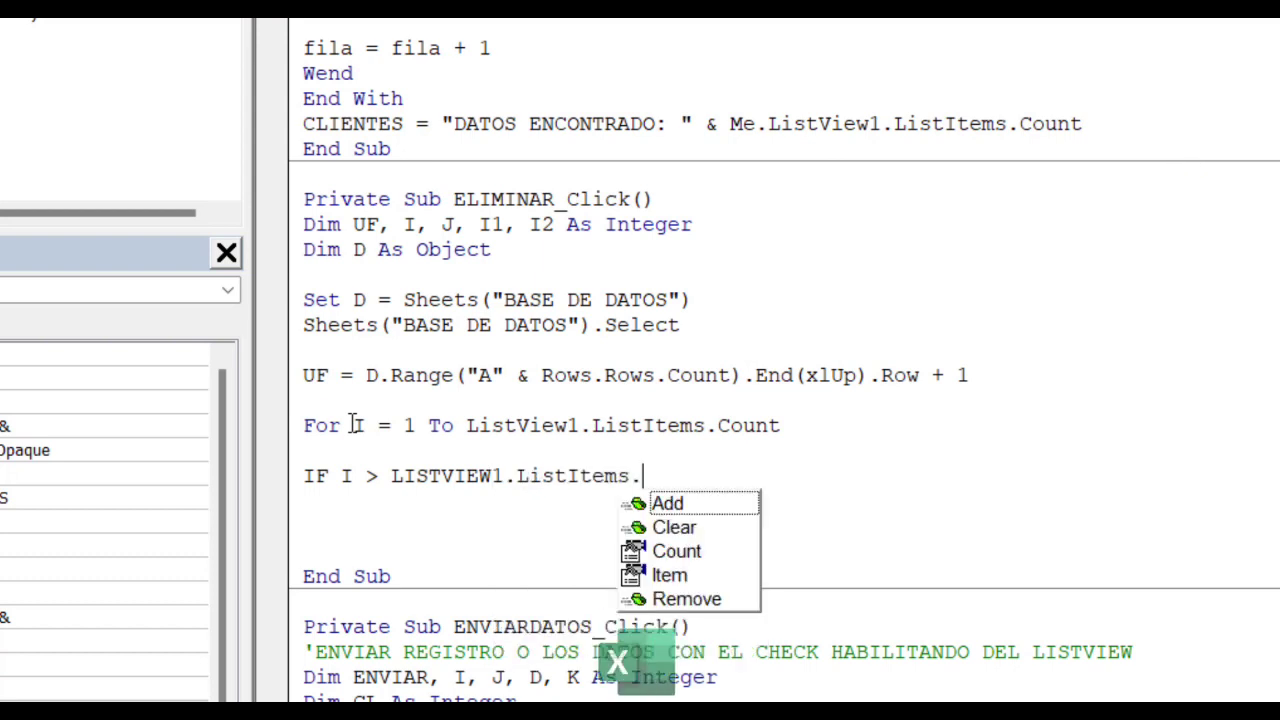
pyautogui.write('C')
pyautogui.press('Tab')
pyautogui.press('BackSpace')
pyautogui.press('BackSpace')
pyautogui.press('BackSpace')
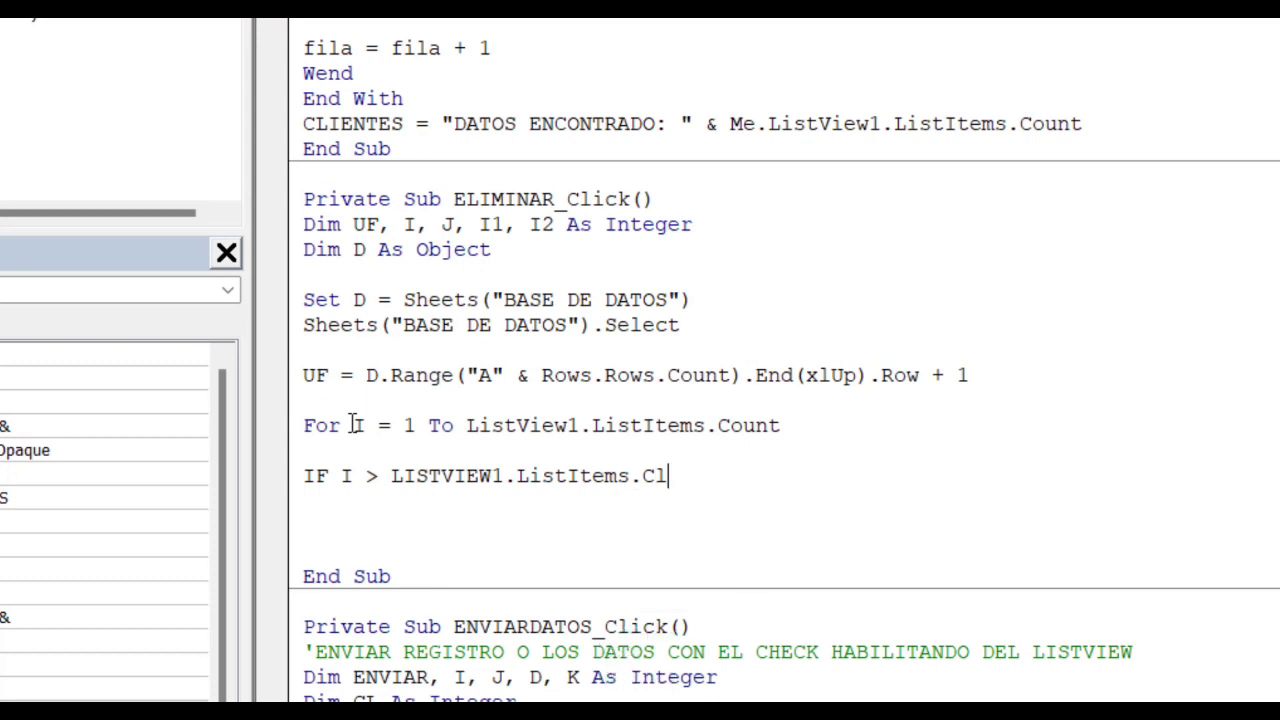
pyautogui.press('BackSpace')
pyautogui.press('BackSpace')
pyautogui.press('BackSpace')
pyautogui.write('.CO')
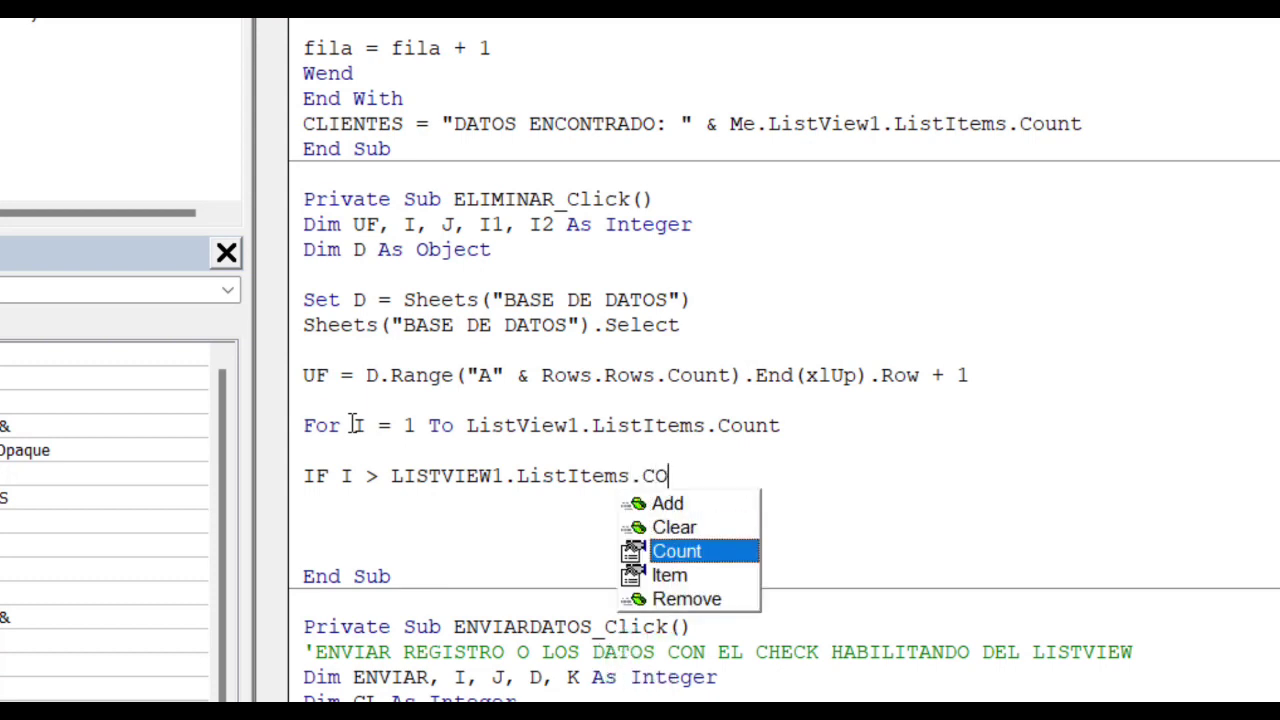
pyautogui.write(' TH')
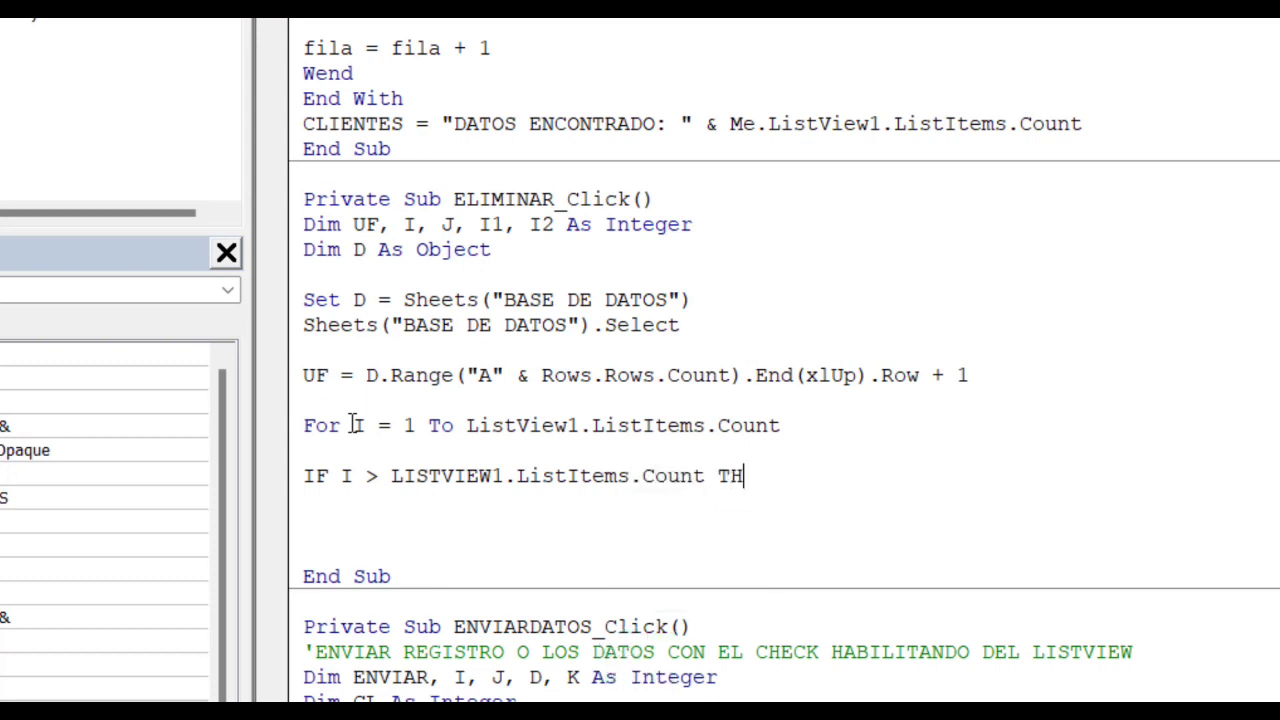
pyautogui.write('EN')
pyautogui.press('Return')
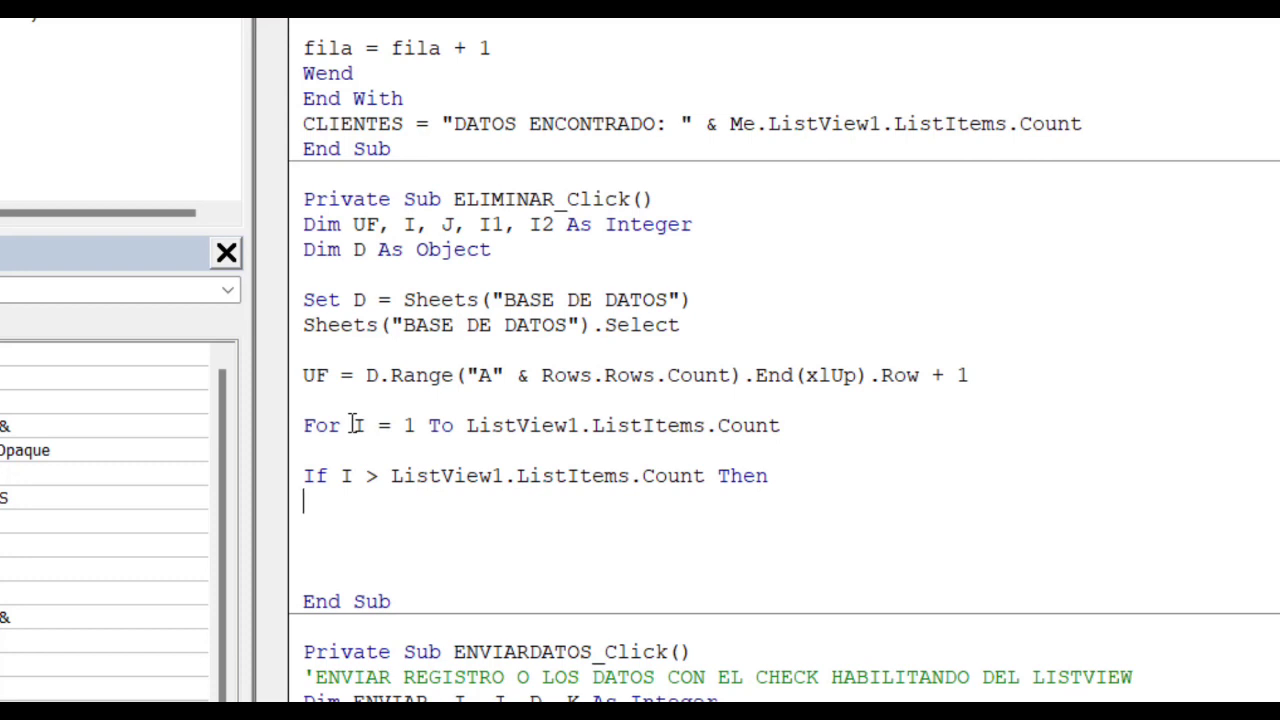
# Add Exit Sub and End If, fixing the misspelt ETIT SUB compile error.
pyautogui.press('Return')
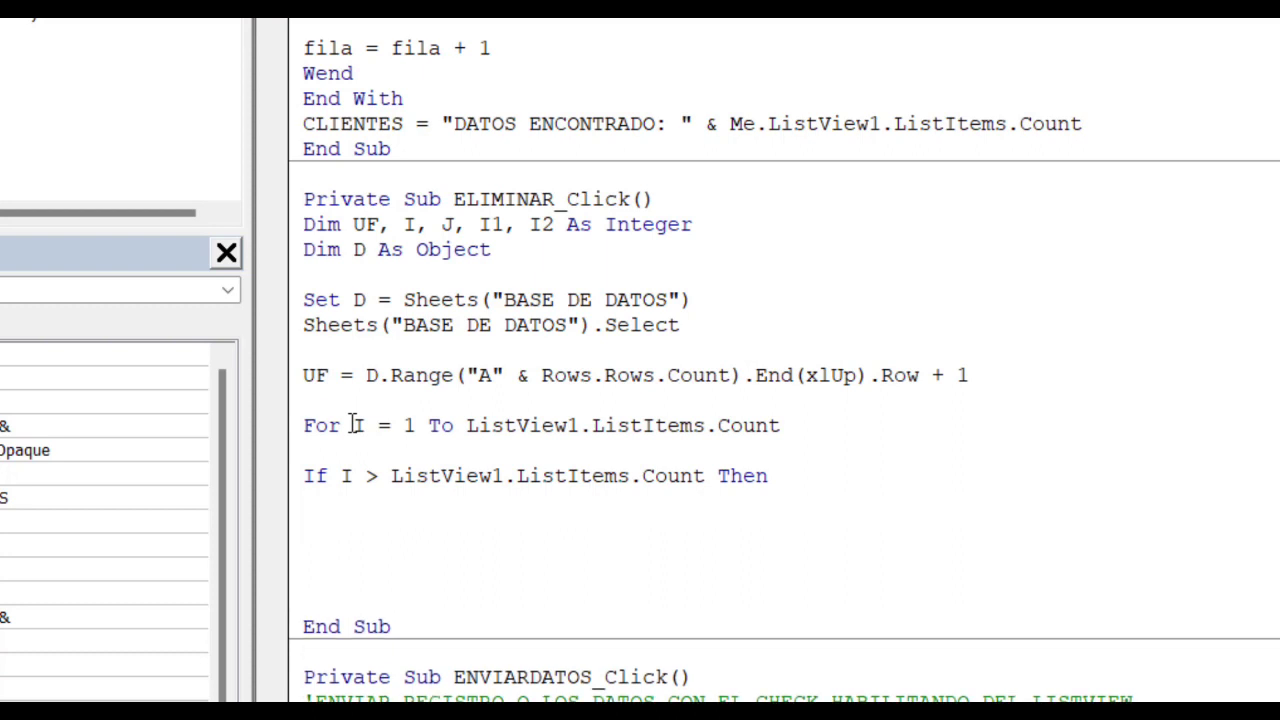
pyautogui.write('E')
pyautogui.write('T')
pyautogui.write('IT S')
pyautogui.write('UB')
pyautogui.press('Return')
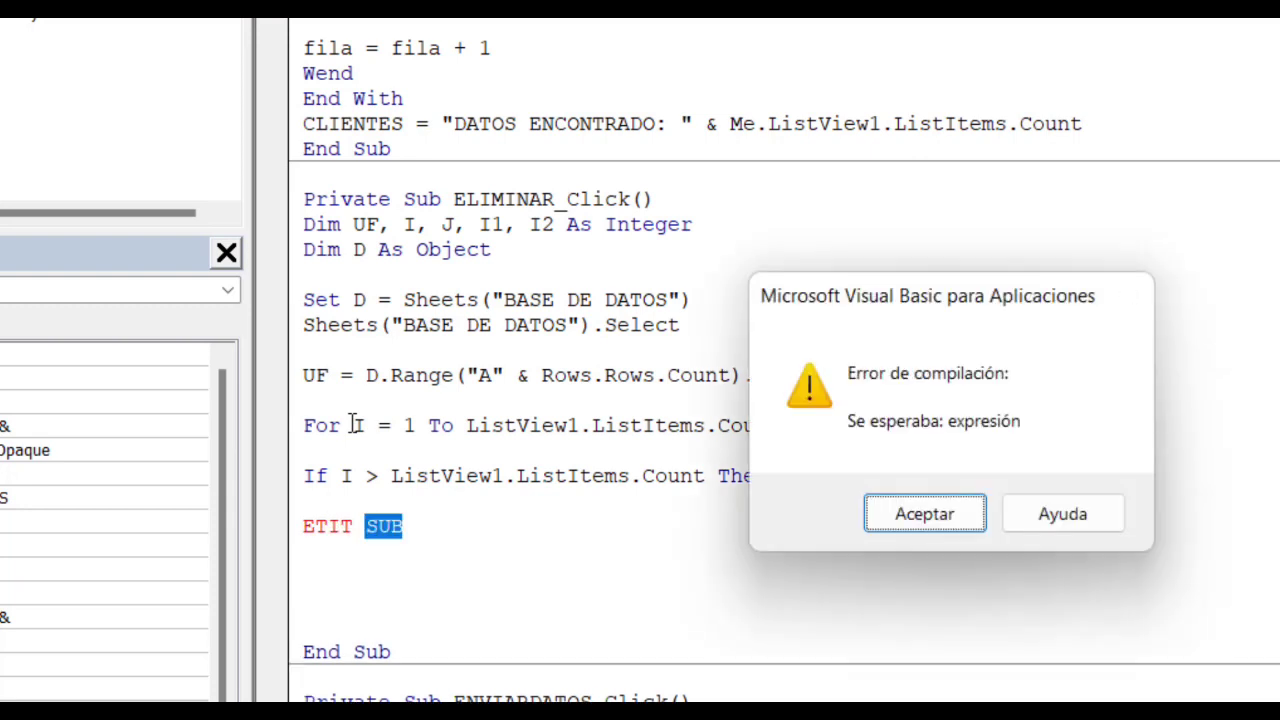
pyautogui.press('Return')
pyautogui.click(451, 527)
pyautogui.press('BackSpace')
pyautogui.press('BackSpace')
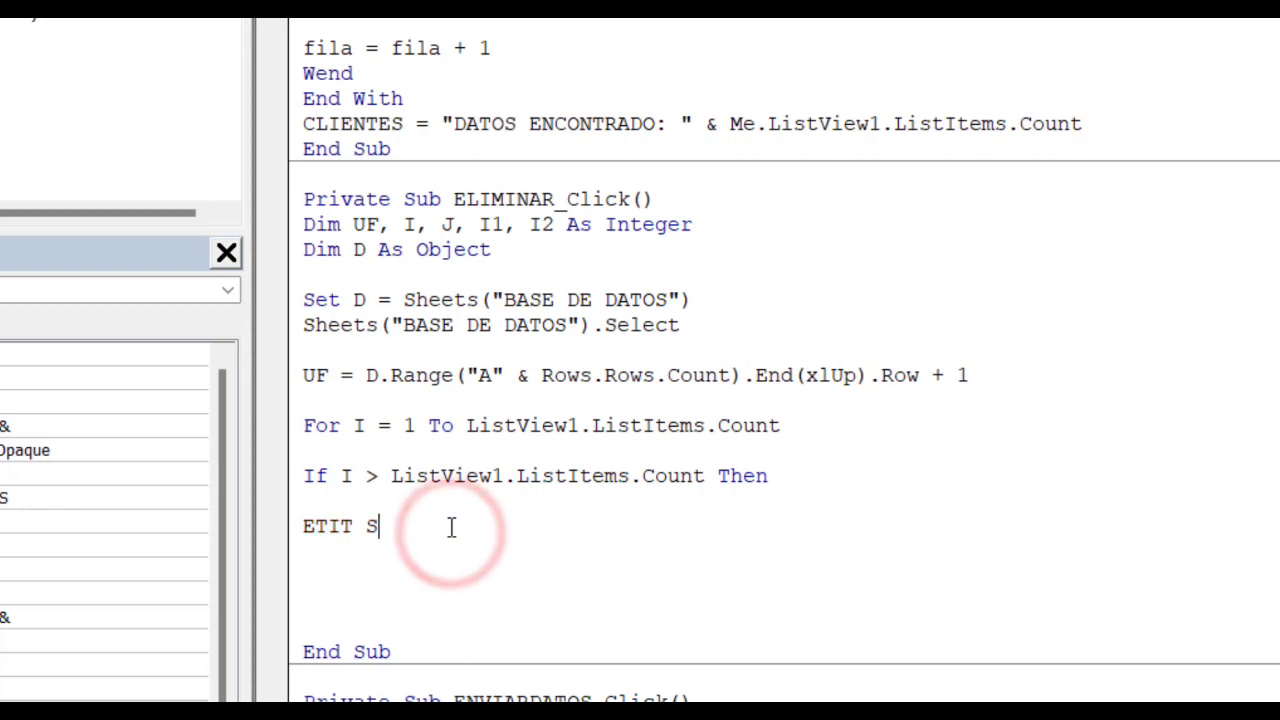
pyautogui.press('BackSpace')
pyautogui.press('BackSpace')
pyautogui.press('BackSpace')
pyautogui.press('BackSpace')
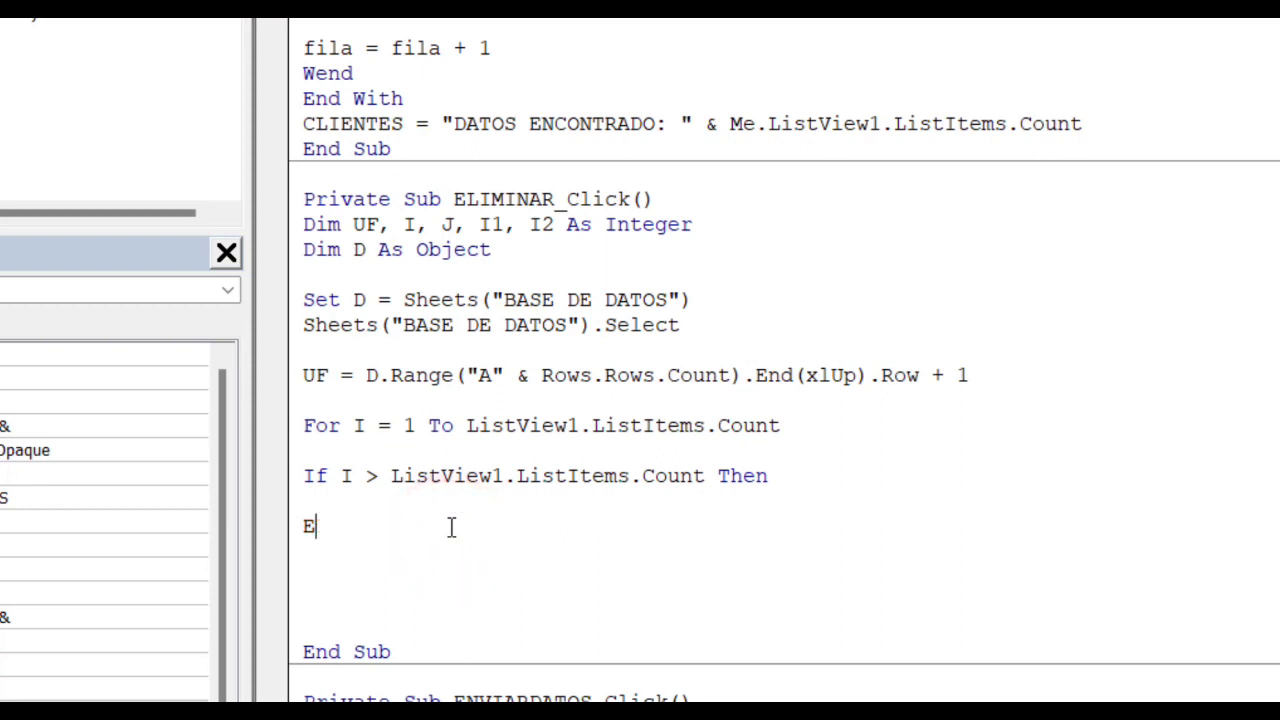
pyautogui.write('CIT')
pyautogui.press('BackSpace')
pyautogui.press('BackSpace')
pyautogui.press('BackSpace')
pyautogui.write('XIT SU')
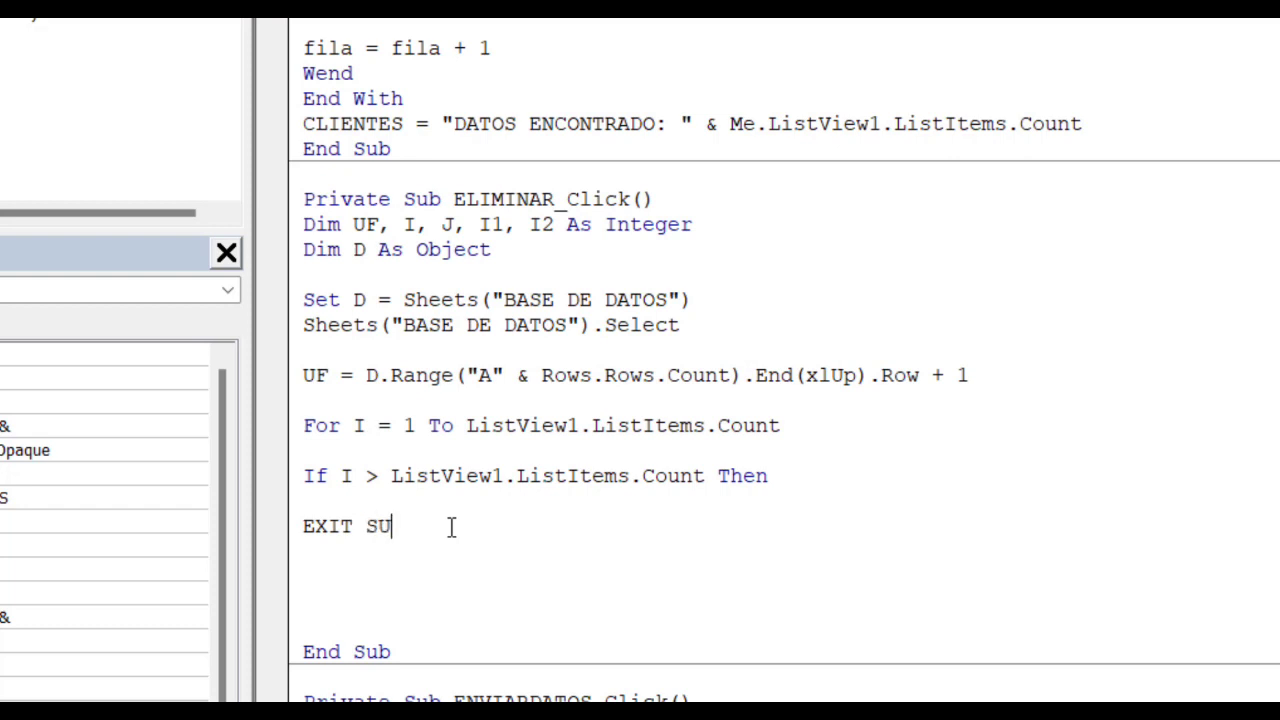
pyautogui.write('B')
pyautogui.press('Return')
pyautogui.write('E')
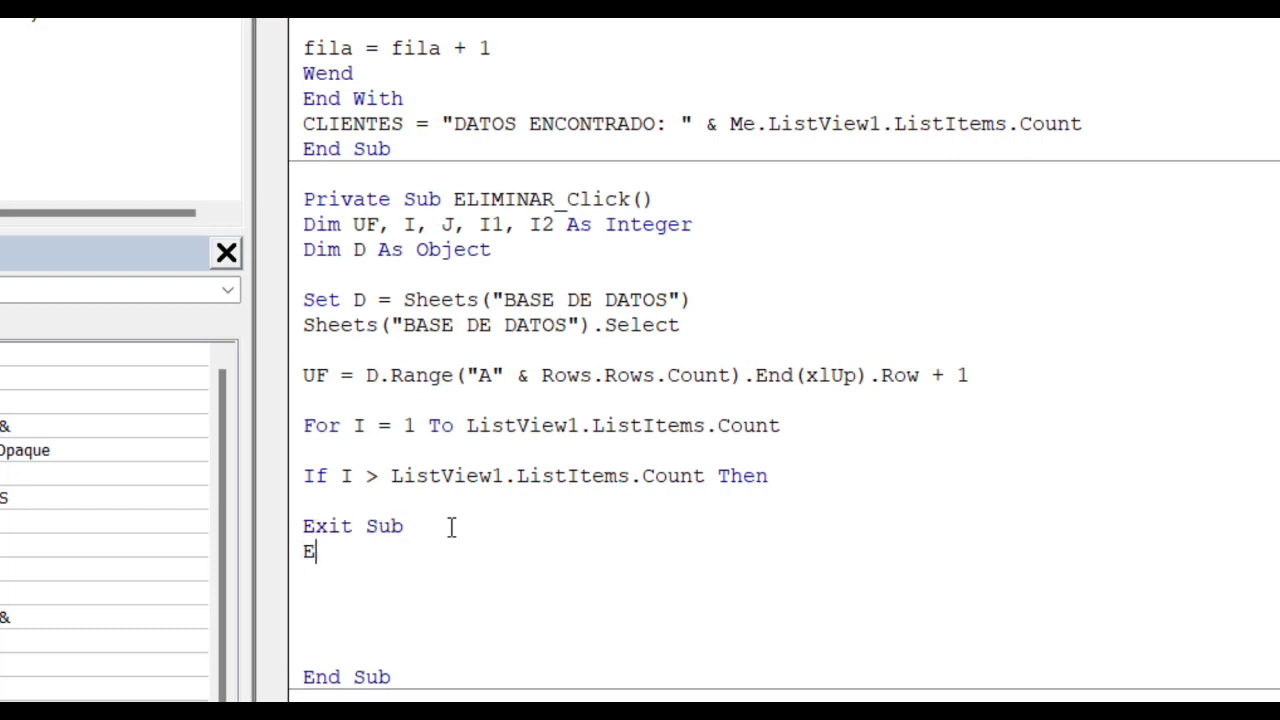
pyautogui.write('ND IF')
pyautogui.press('Return')
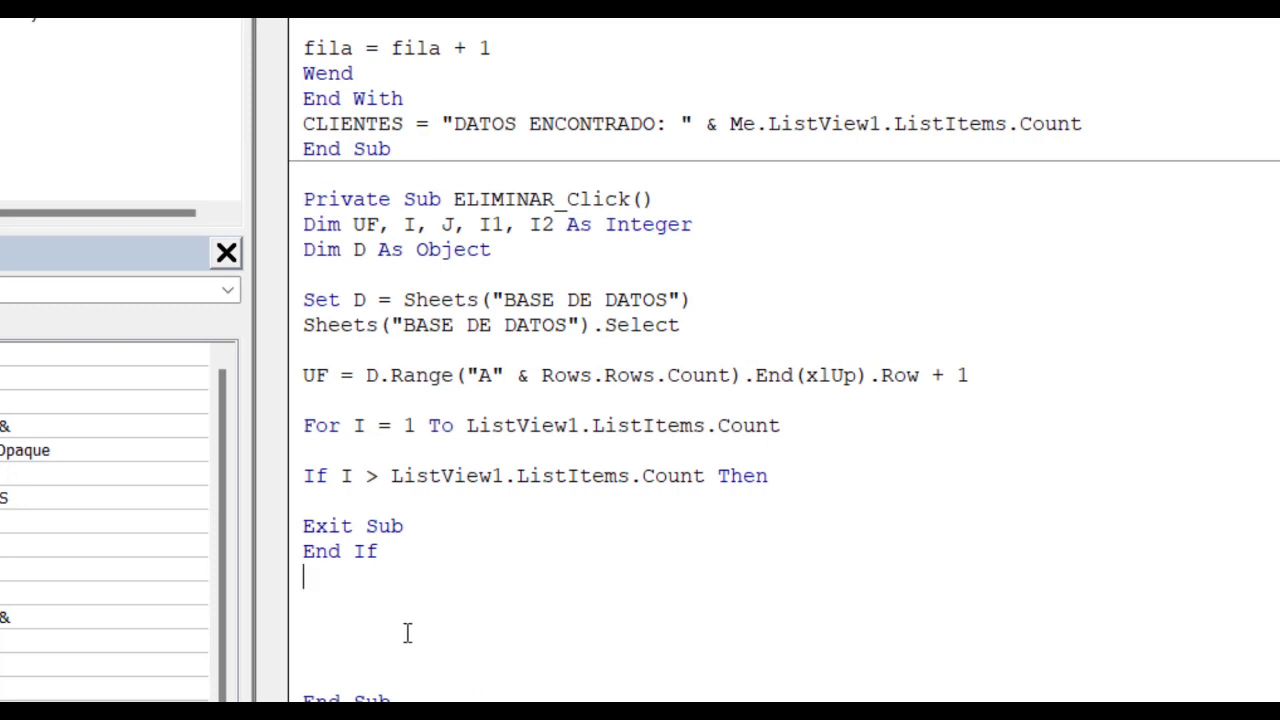
pyautogui.press('Return')
pyautogui.press('Return')
pyautogui.press('Return')
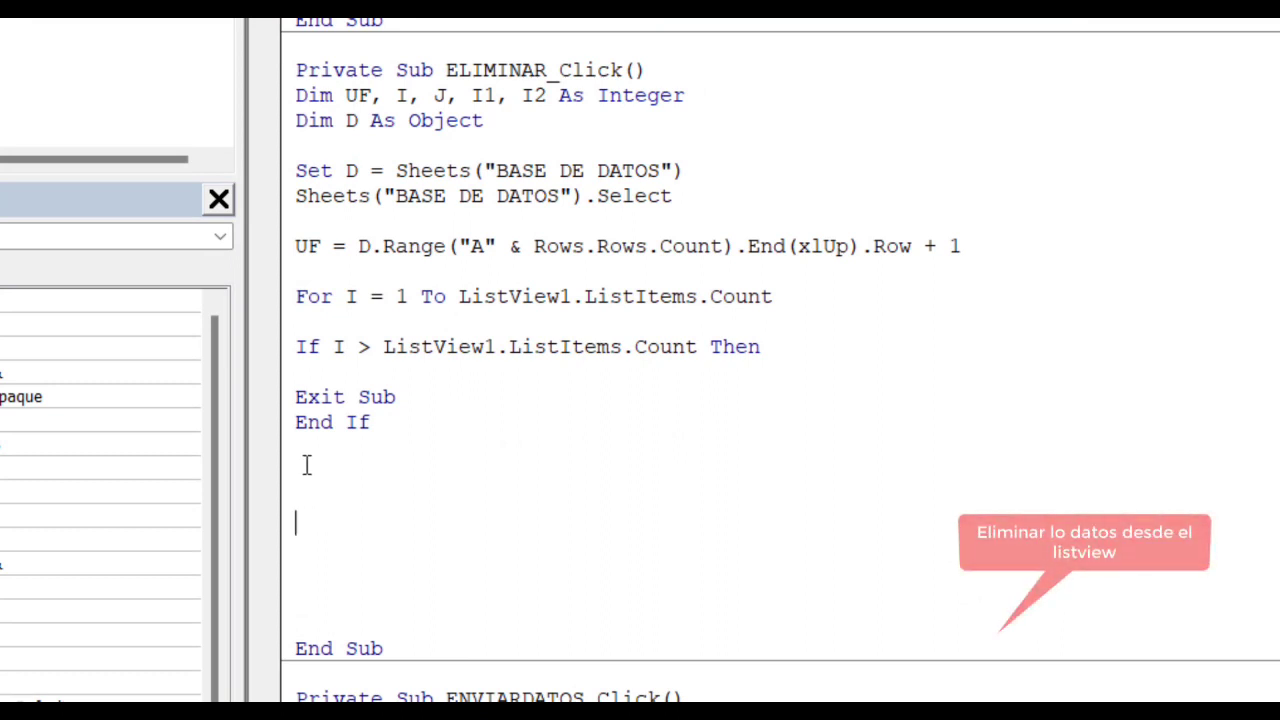
# Add If ListView1.ListItems(I).Checked = True Then, followed by For J = 2 To UF.
pyautogui.click(307, 465)
pyautogui.write('IF LI')
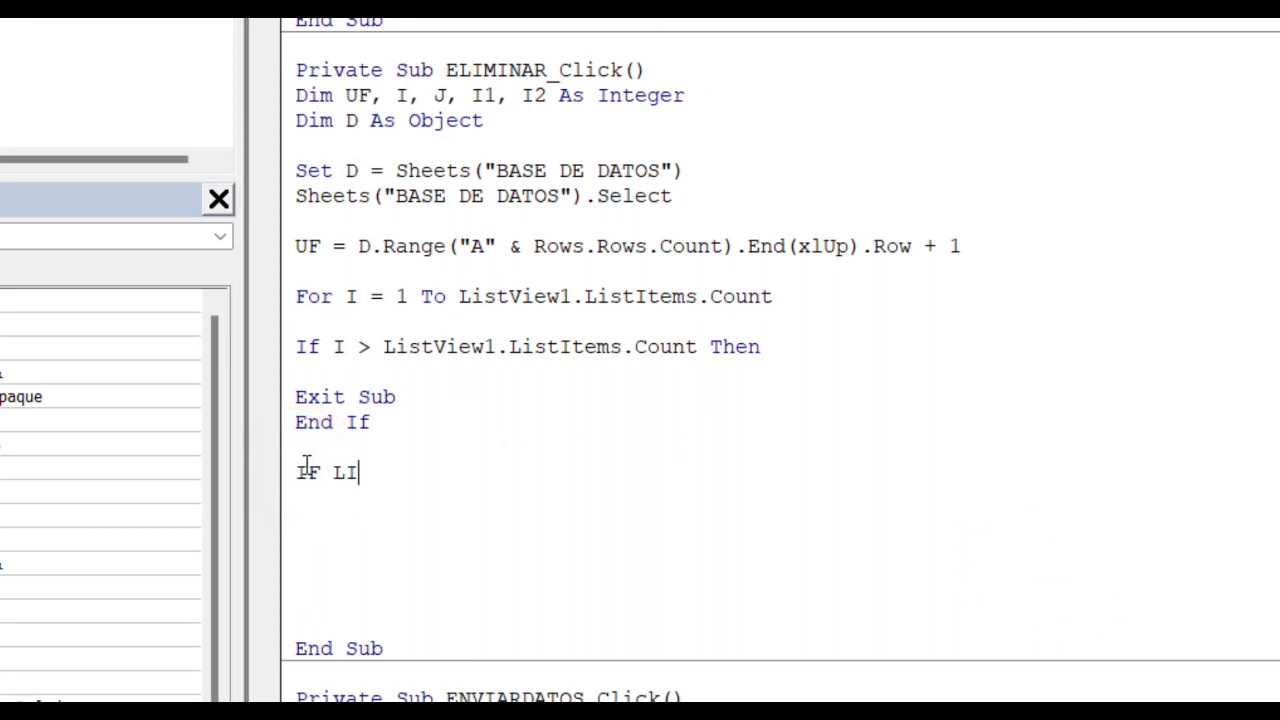
pyautogui.write('STVIEW')
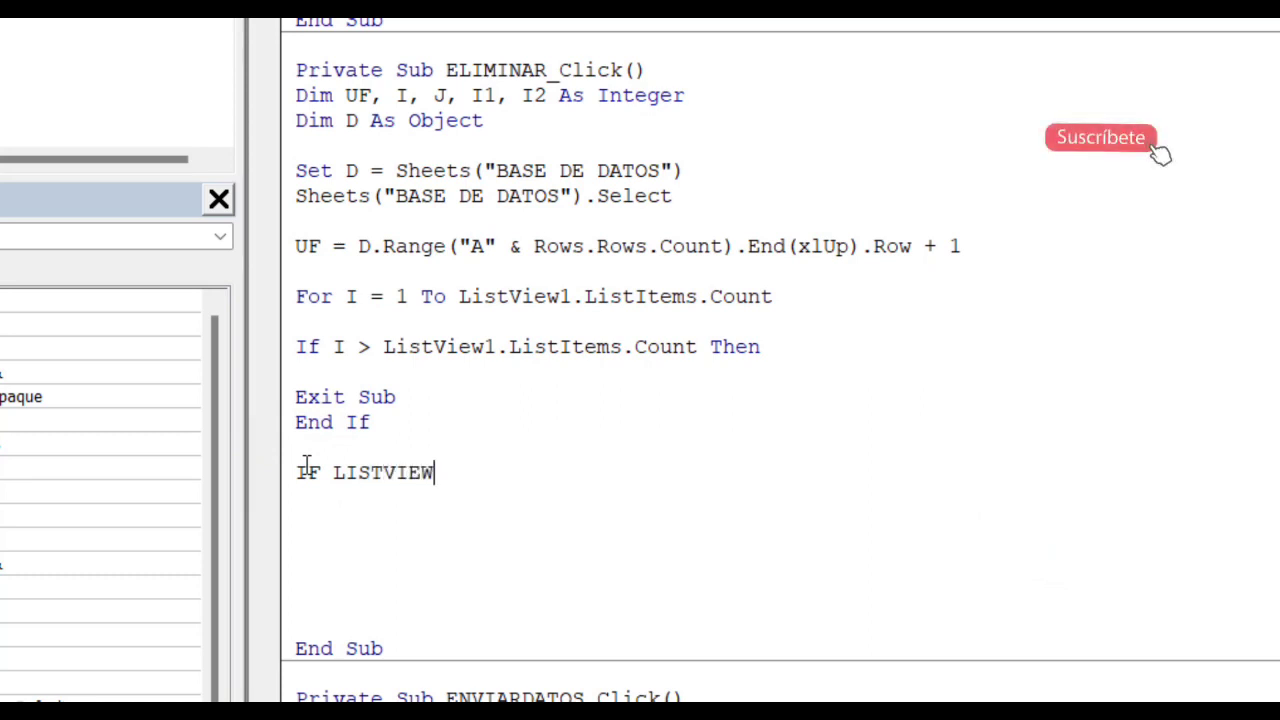
pyautogui.write('1.')
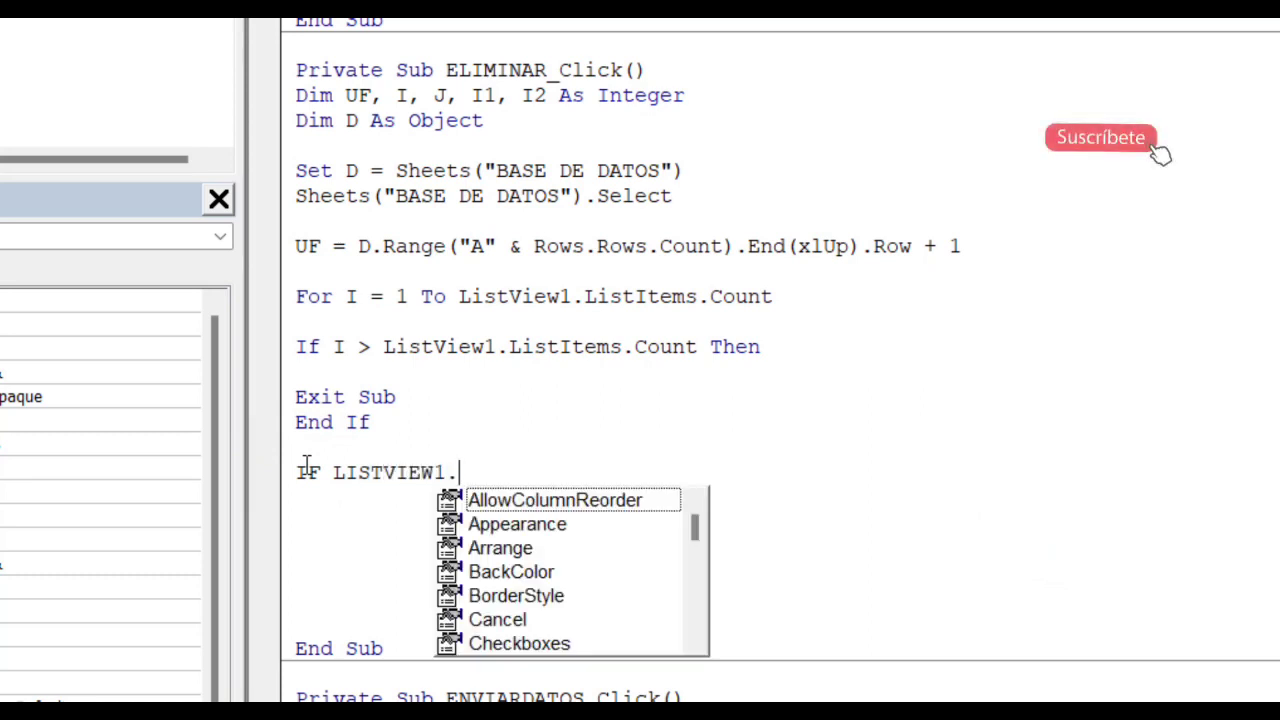
pyautogui.write('LI')
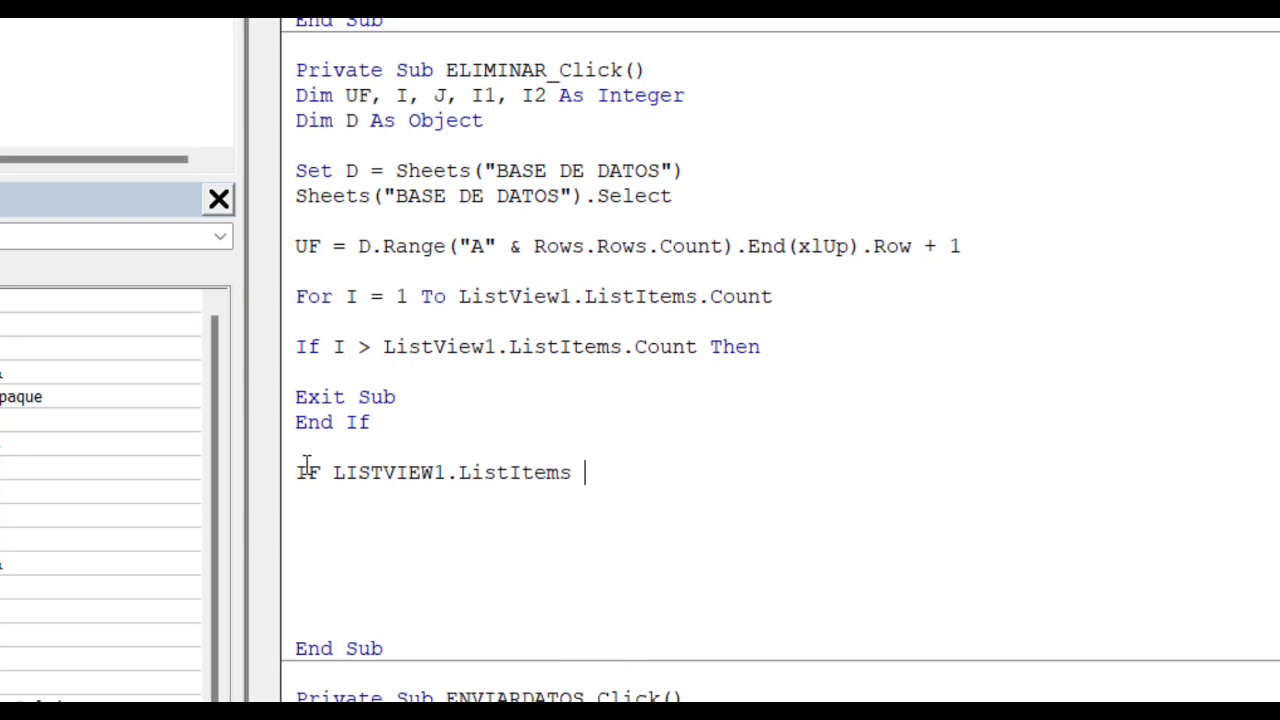
pyautogui.press('BackSpace')
pyautogui.write('.I')
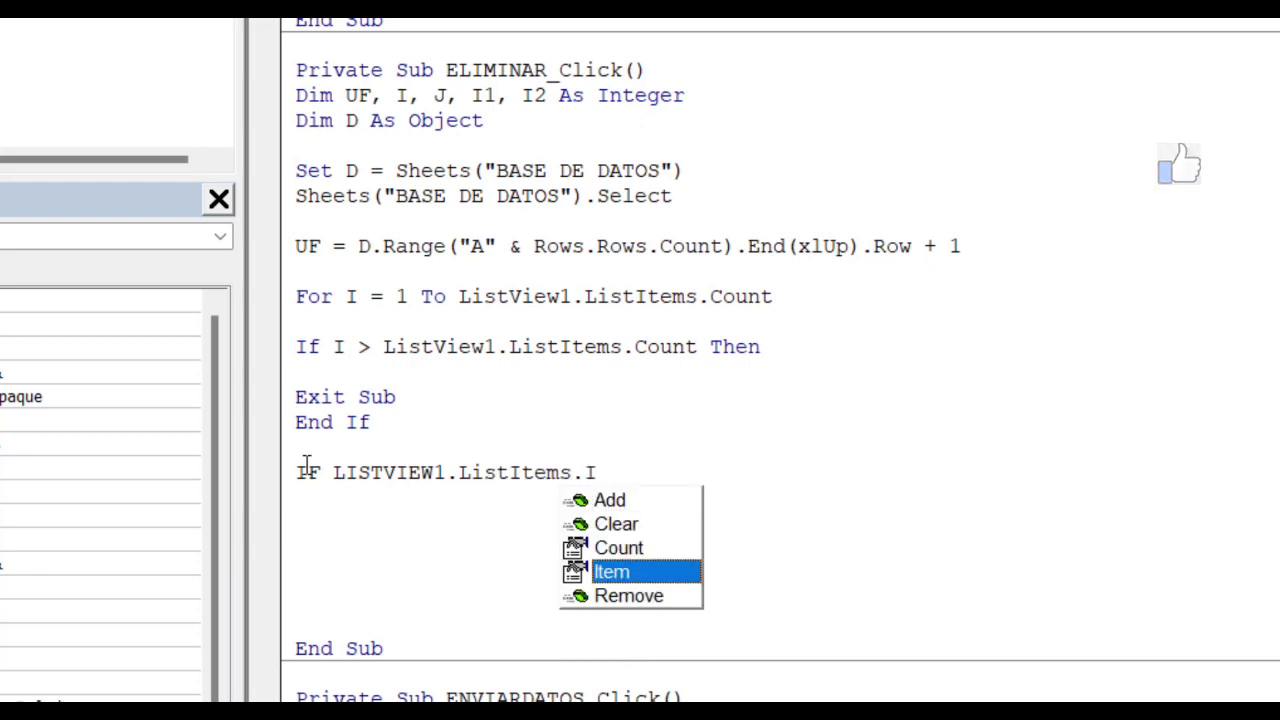
pyautogui.write('tem (')
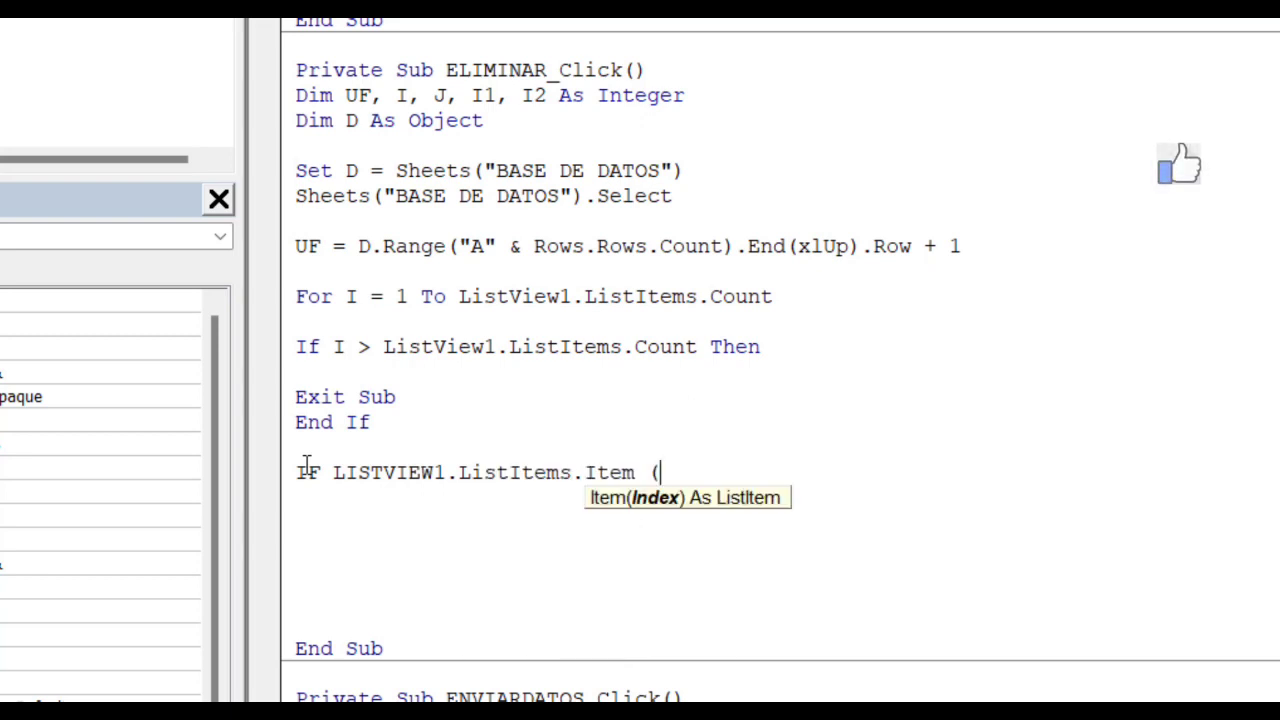
pyautogui.write('I)')
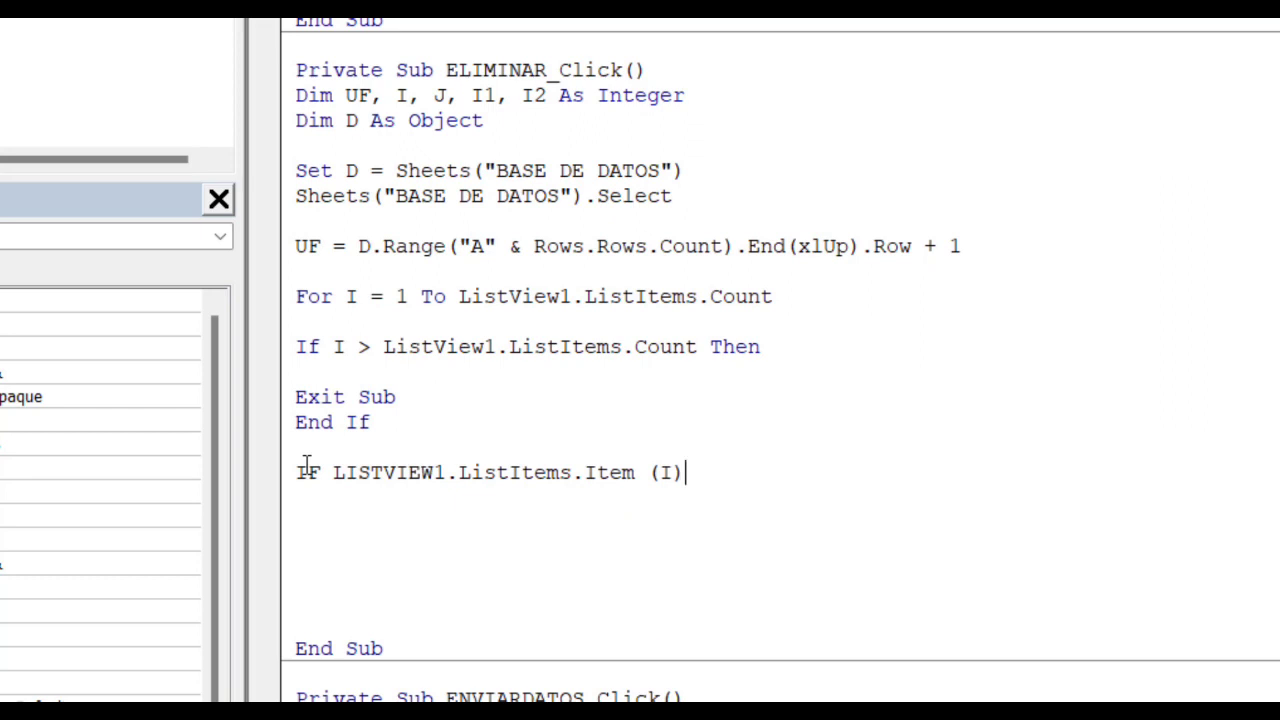
pyautogui.write('.CH')
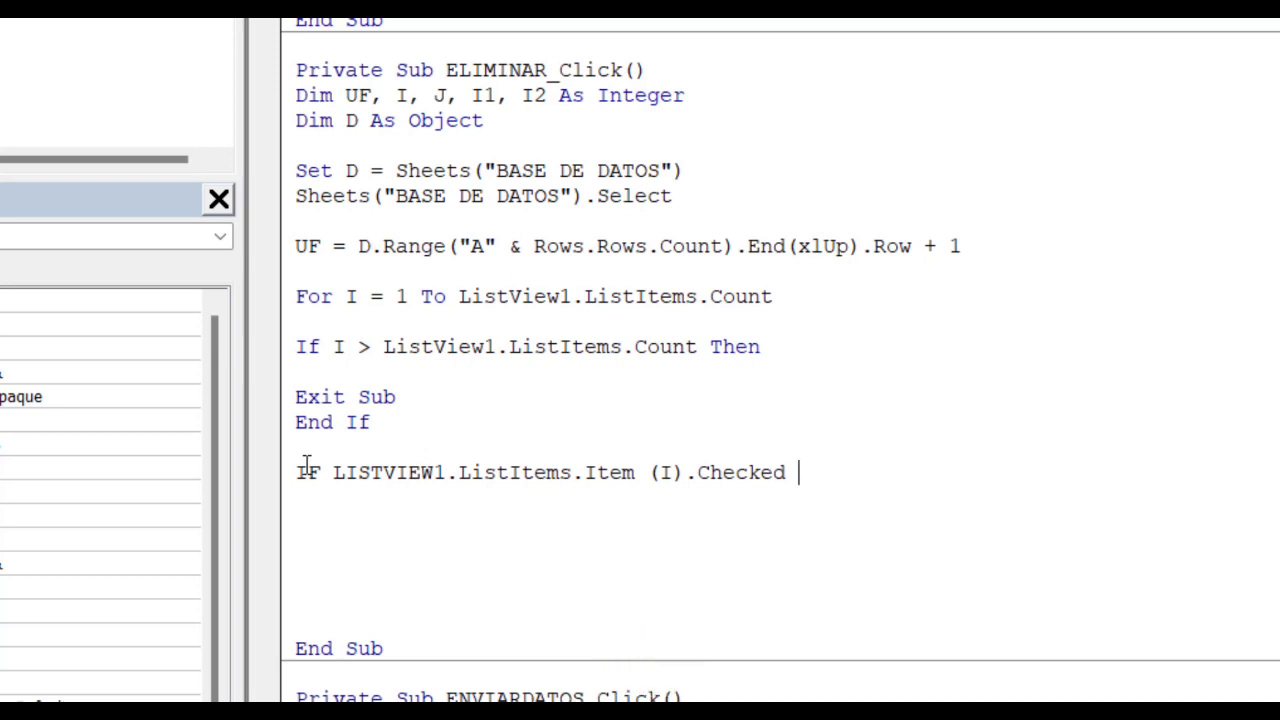
pyautogui.write(' =')
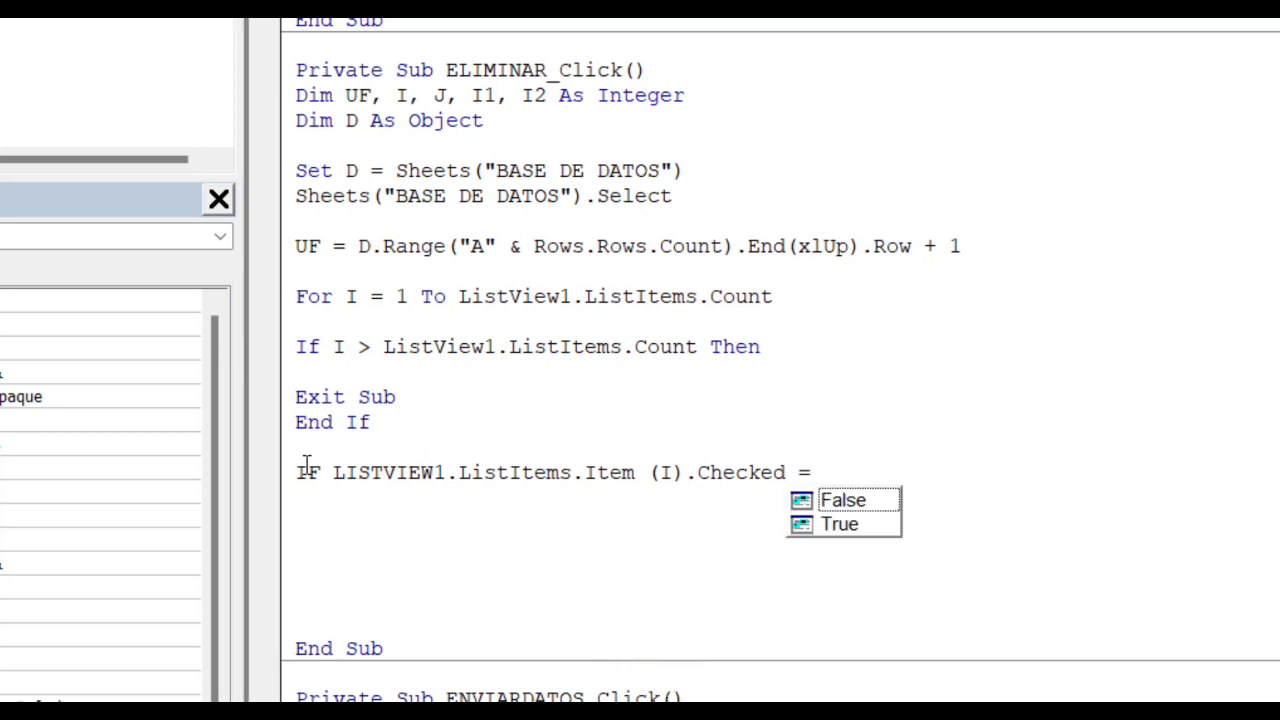
pyautogui.press('Down')
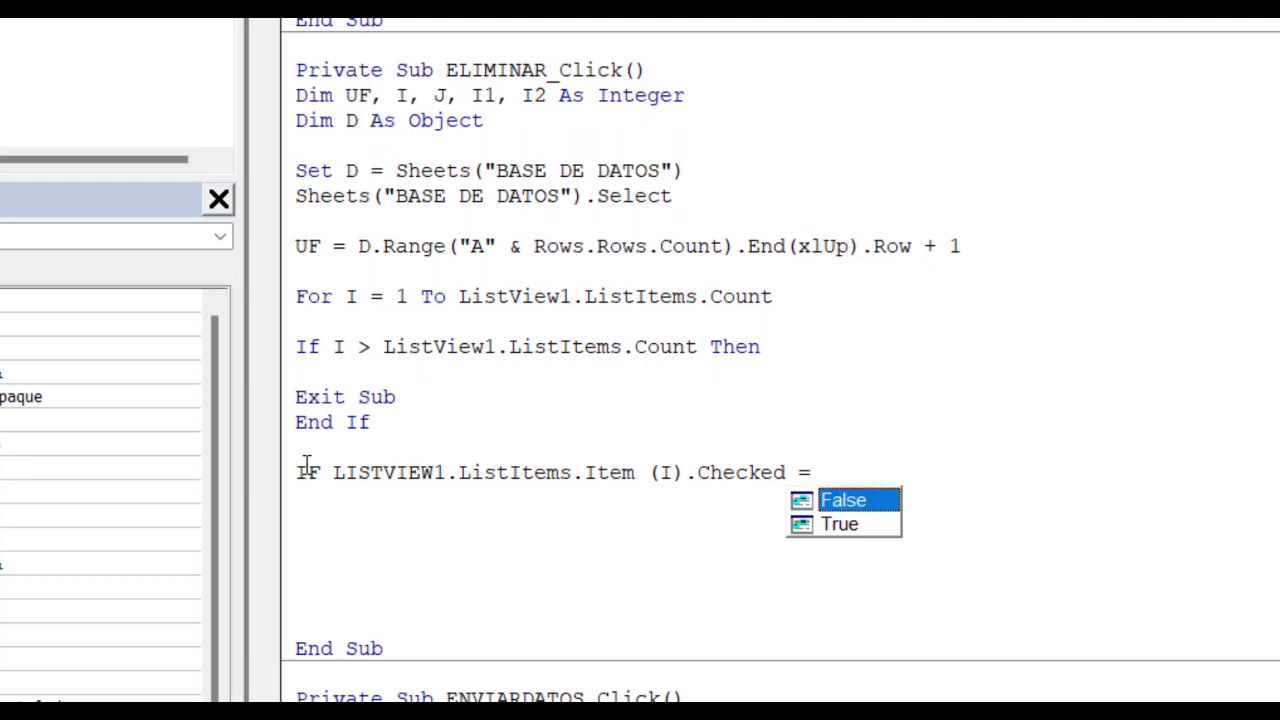
pyautogui.press('Down')
pyautogui.press('space')
pyautogui.write('True TH')
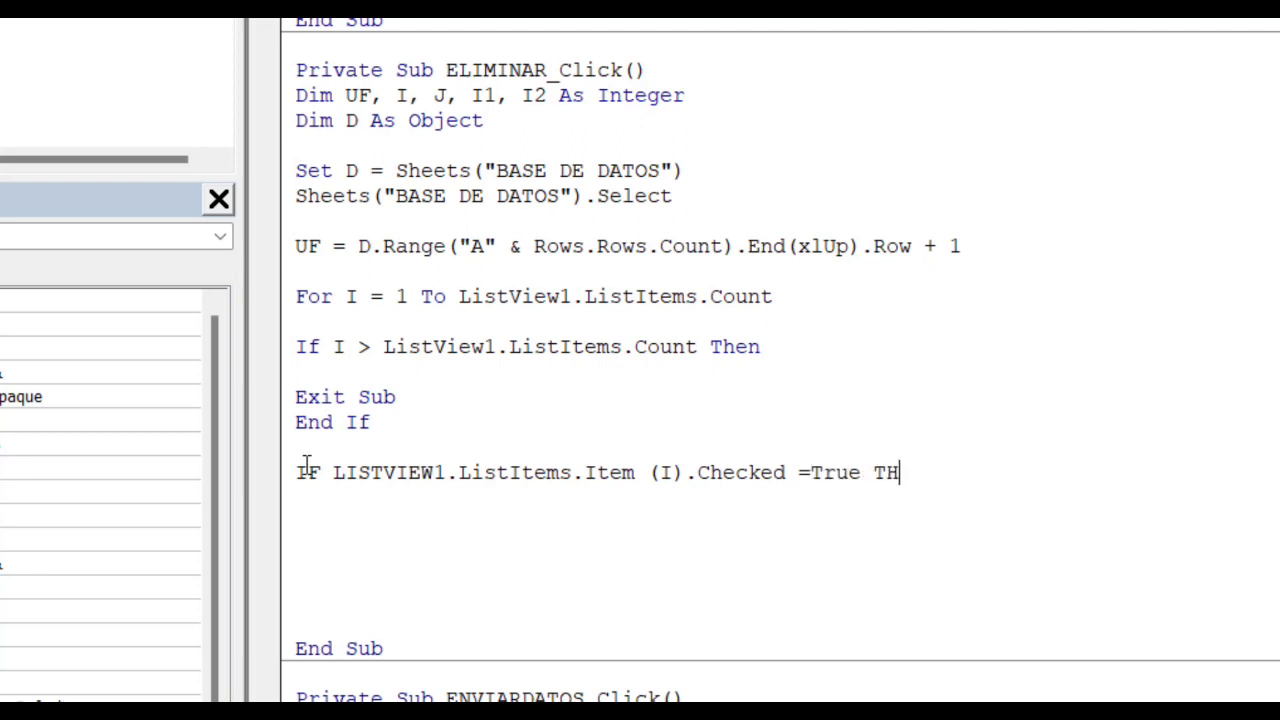
pyautogui.write('EN')
pyautogui.press('Return')
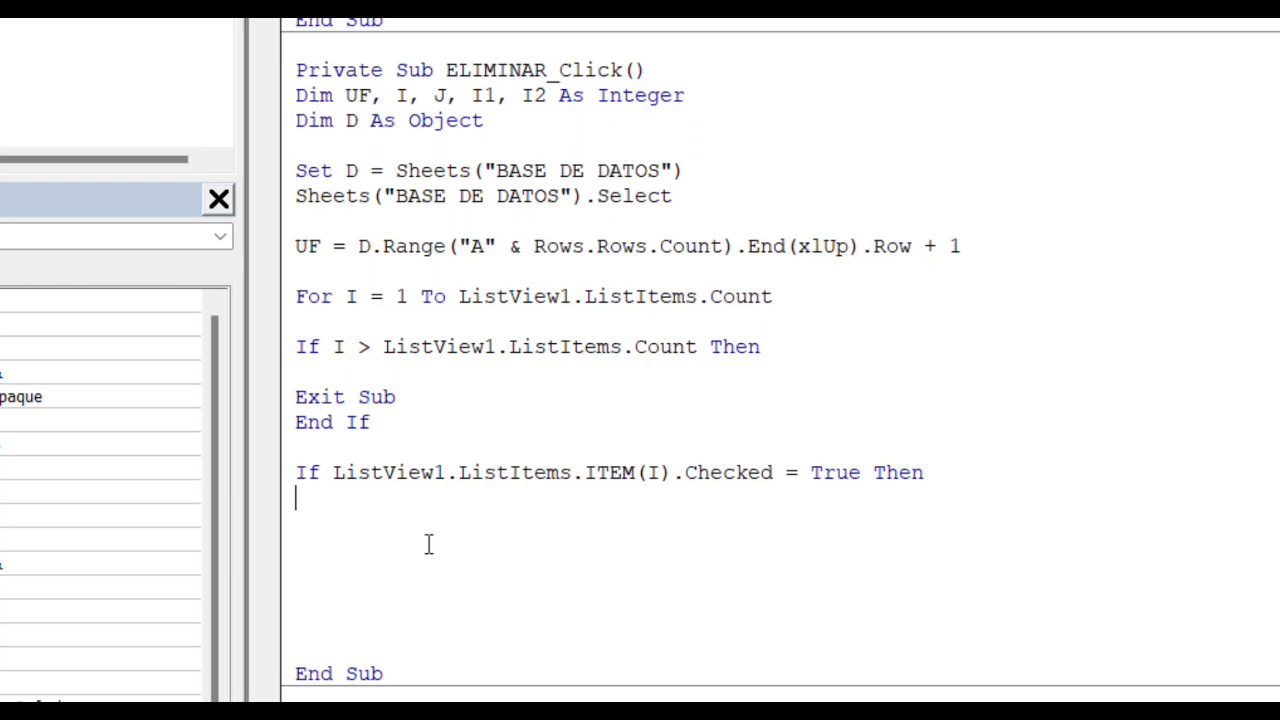
pyautogui.write('FO')
pyautogui.write('R J')
pyautogui.write(' = ')
pyautogui.write('2 T')
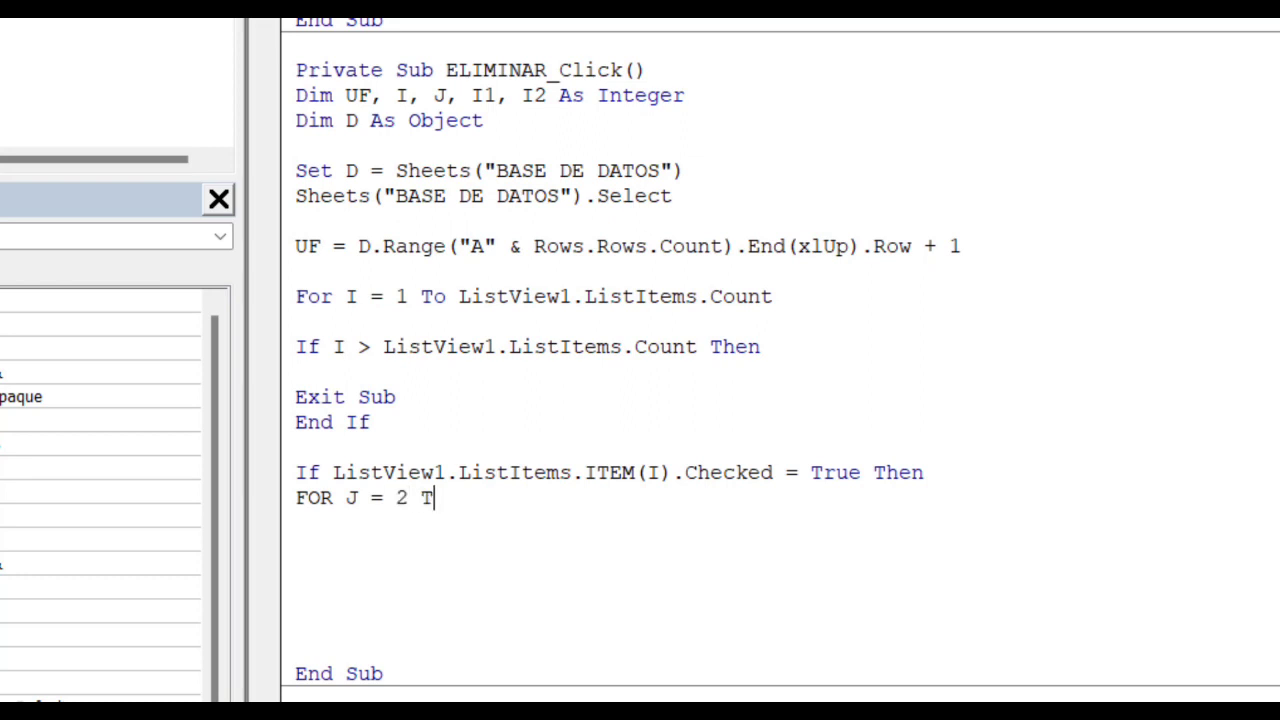
pyautogui.write('O UF')
pyautogui.press('Return')
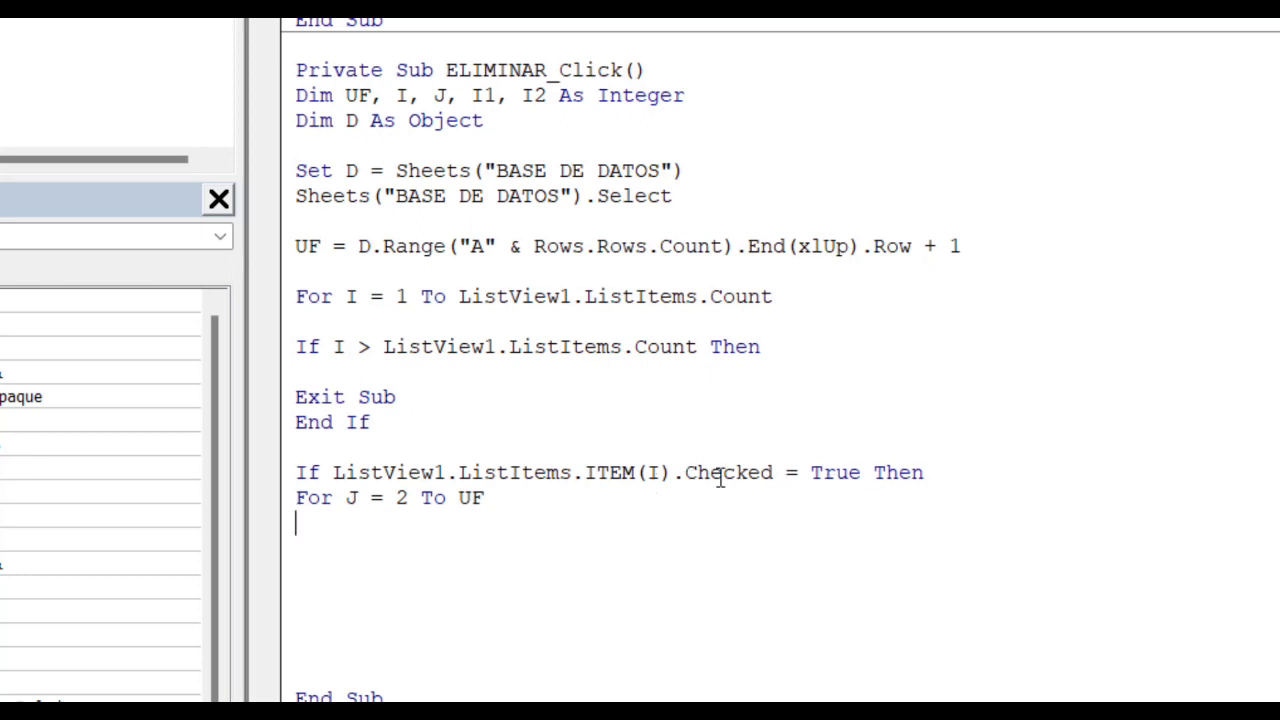
# Assign I1 = ListView1.ListItems(I).Text and I2 = D.Cells(J, 1), then begin a D.Cells(J,1).Select line.
pyautogui.press('Return')
pyautogui.write('I1')
pyautogui.write(' = ')
pyautogui.write('LIST')
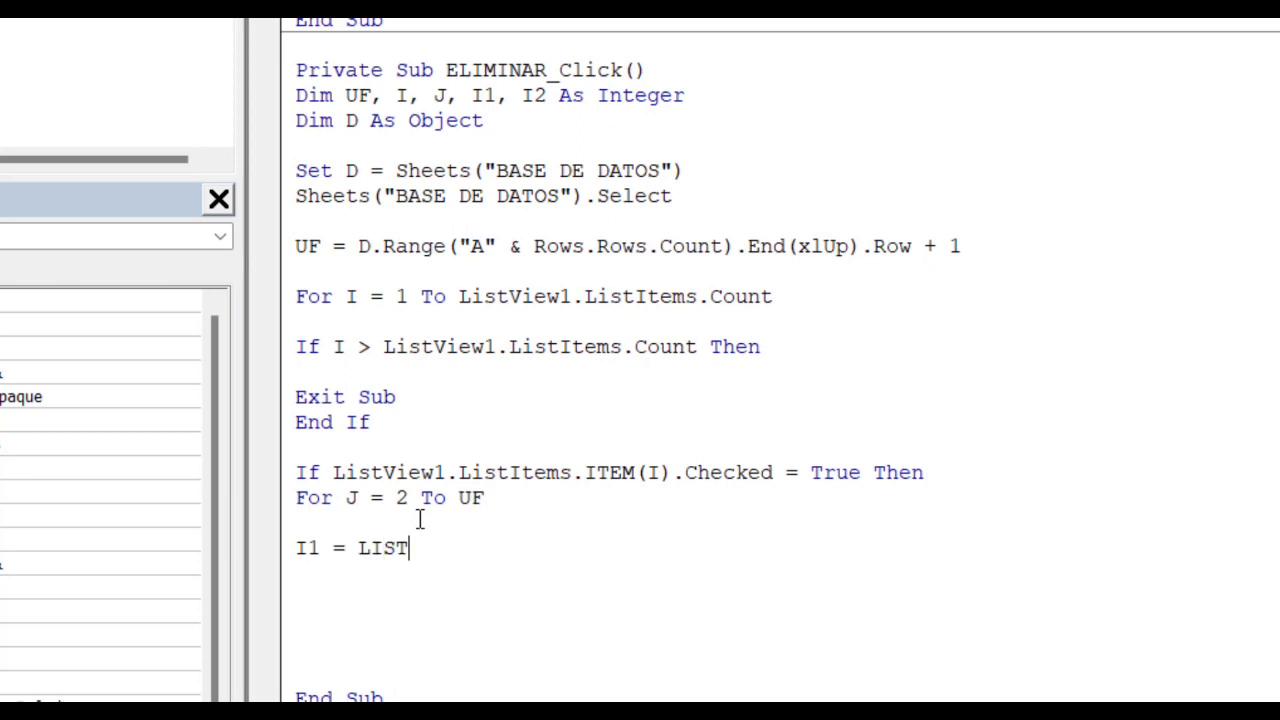
pyautogui.write('VIEW1')
pyautogui.write('.')
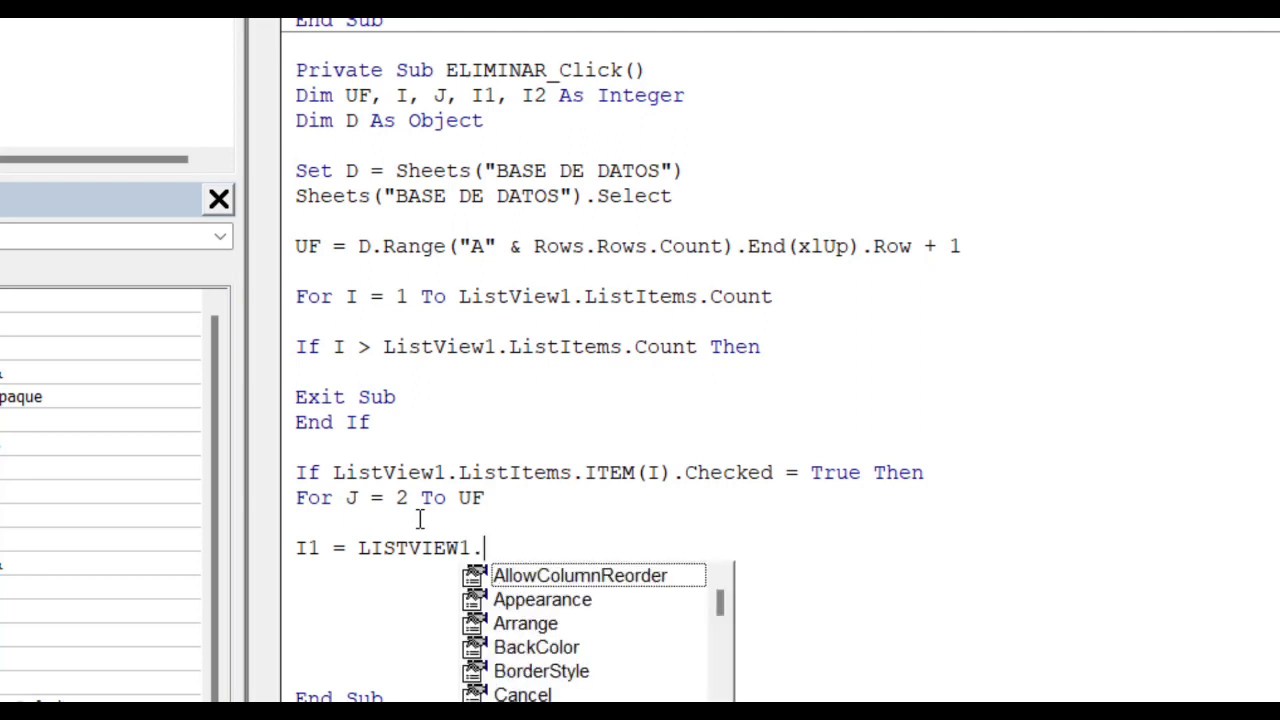
pyautogui.write('LI')
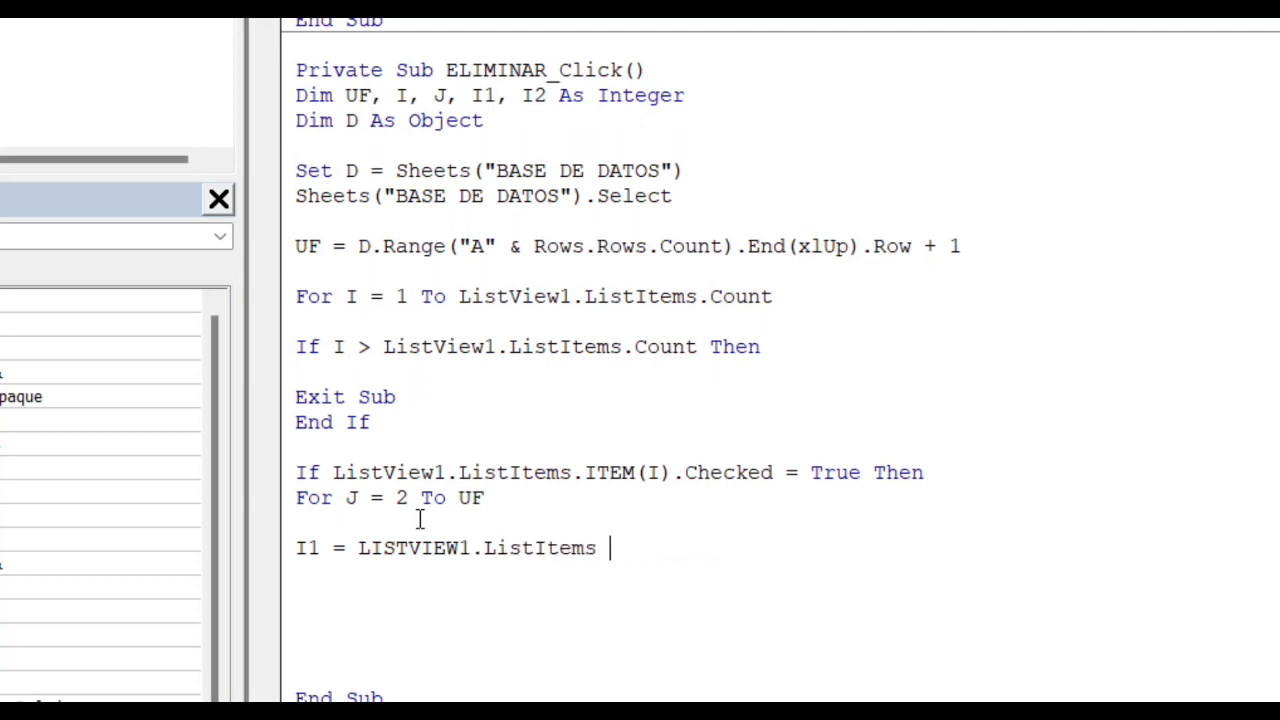
pyautogui.write(' (I')
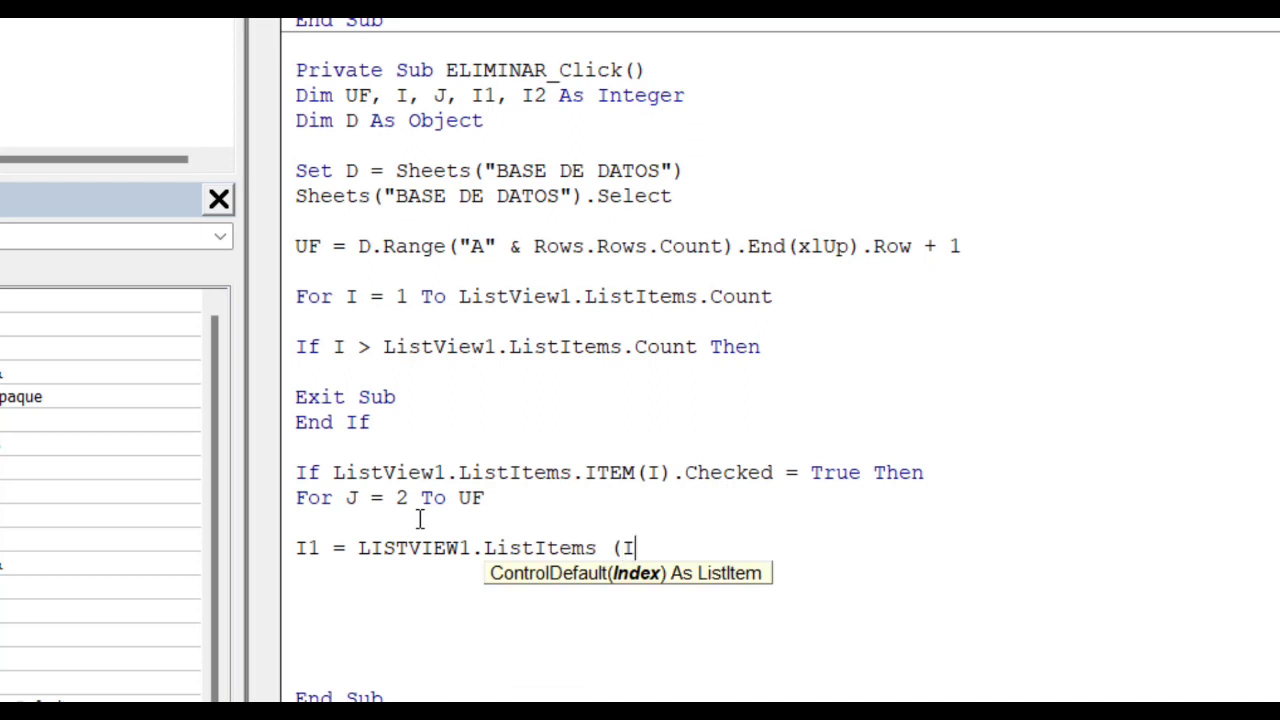
pyautogui.write(')')
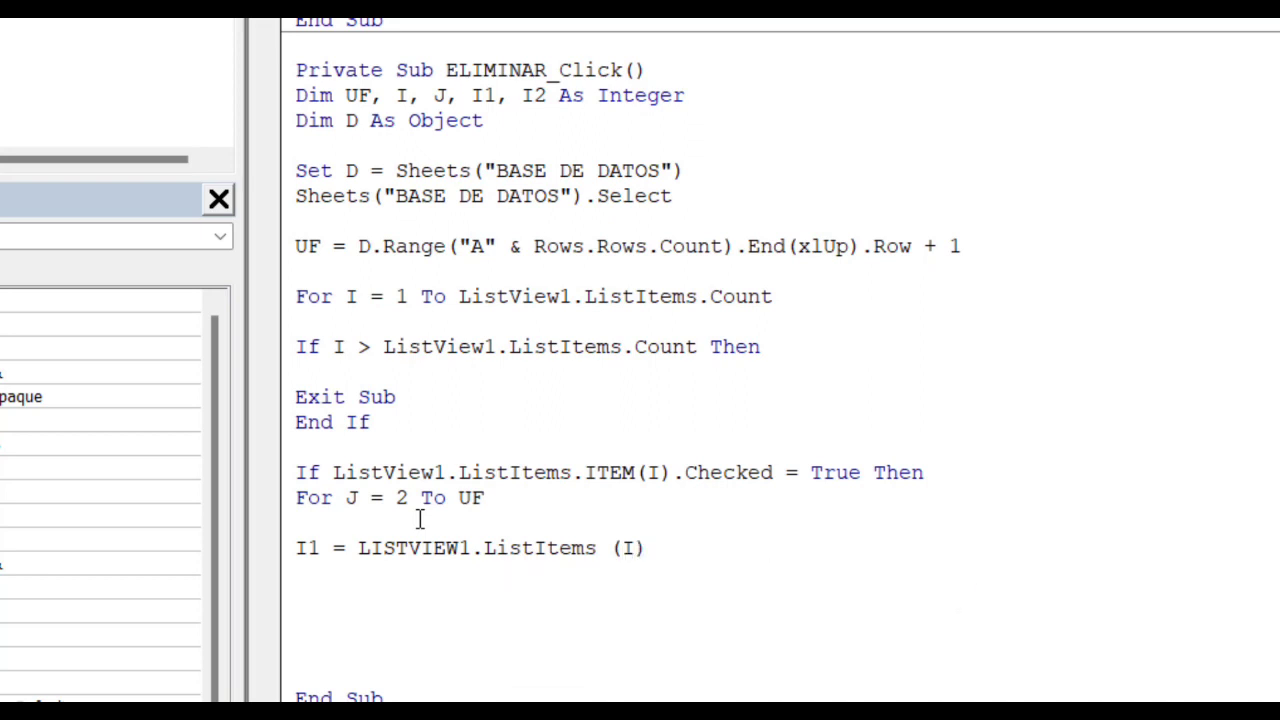
pyautogui.write('.TE')
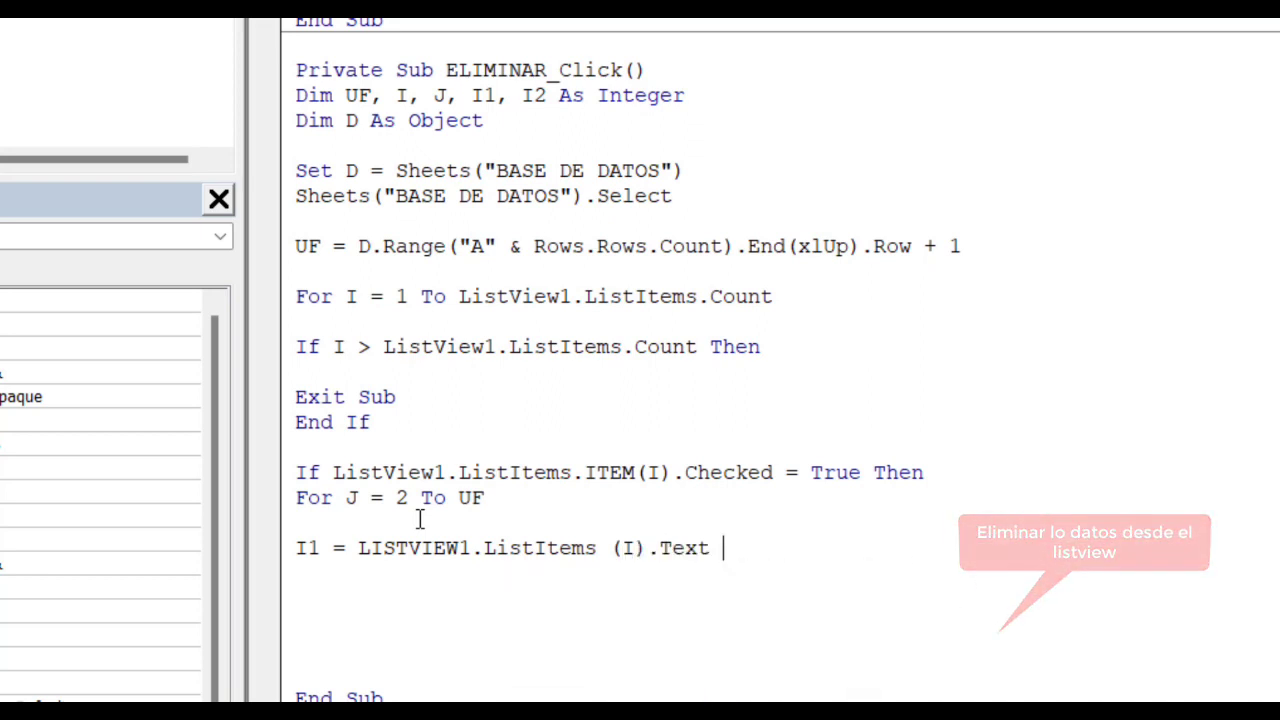
pyautogui.press('Return')
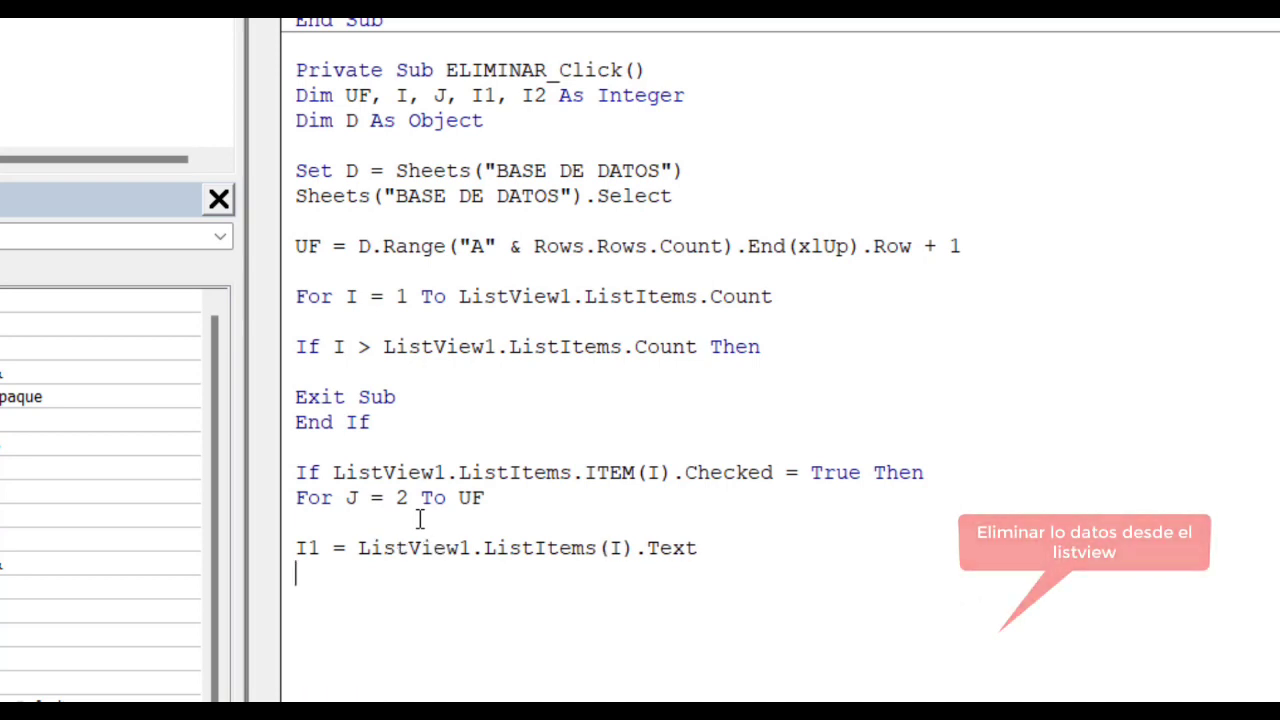
pyautogui.write('I2')
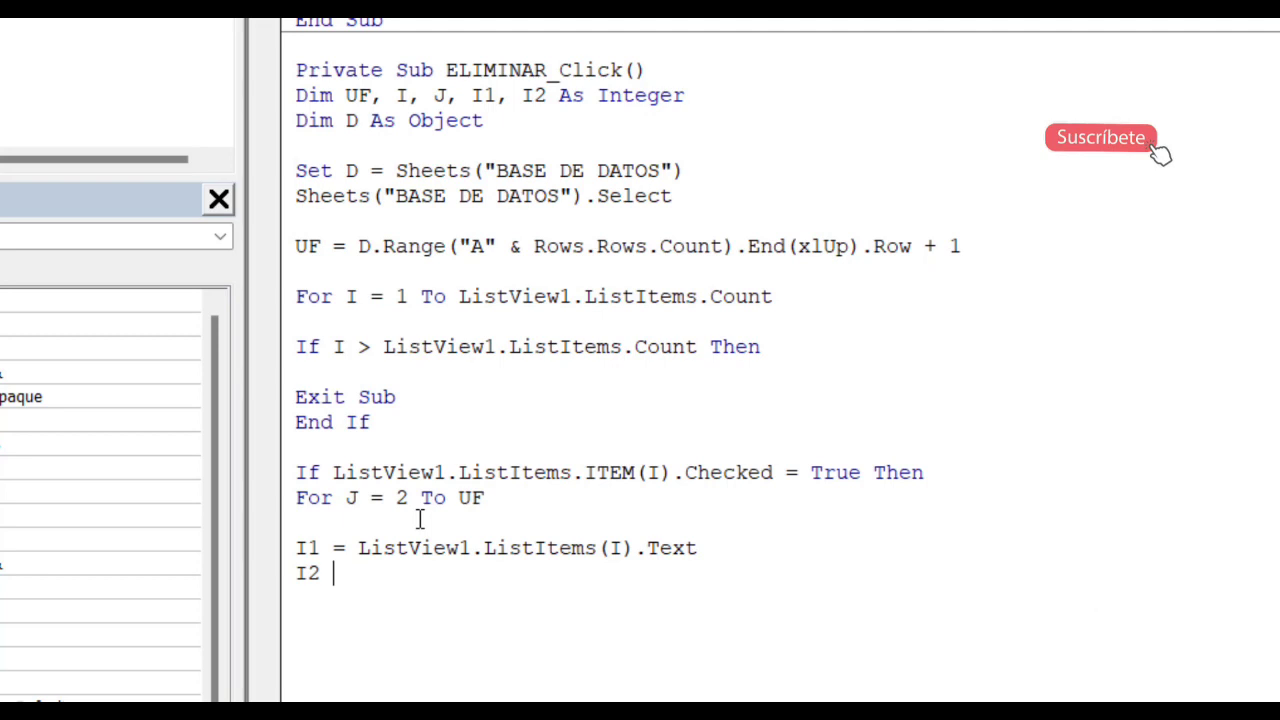
pyautogui.write(' =')
pyautogui.write(' D.CELL')
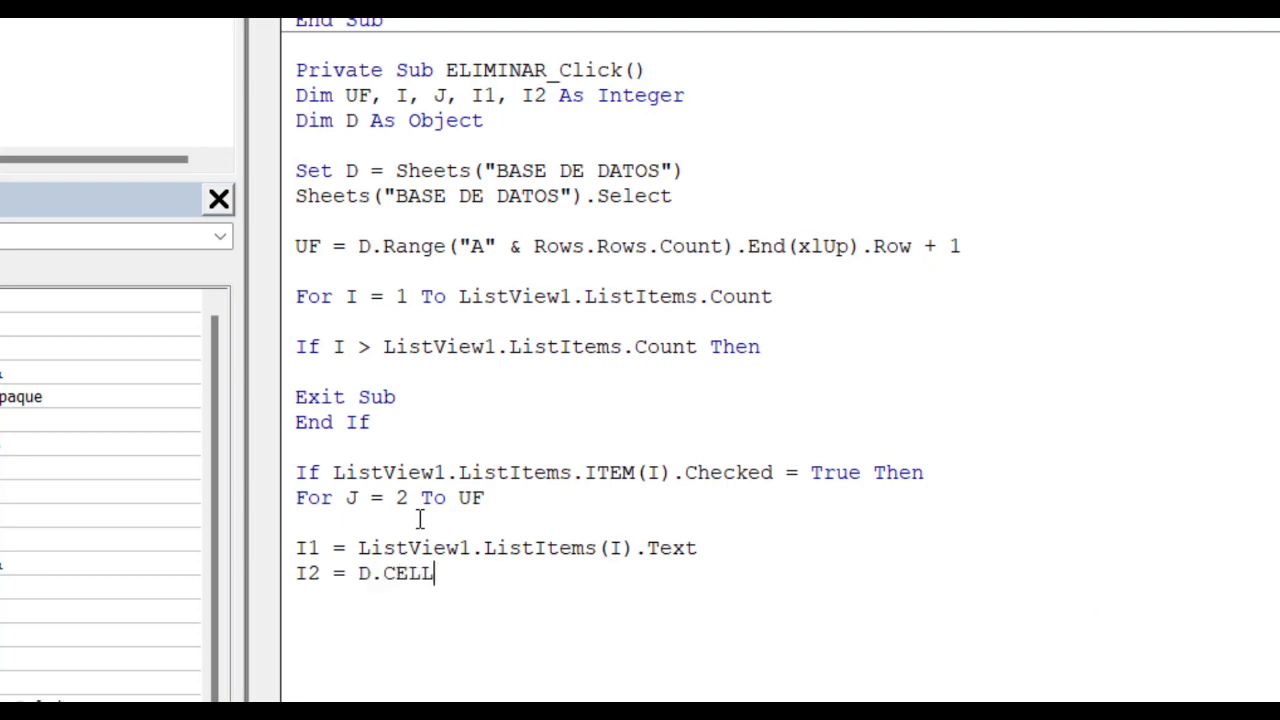
pyautogui.write('S(')
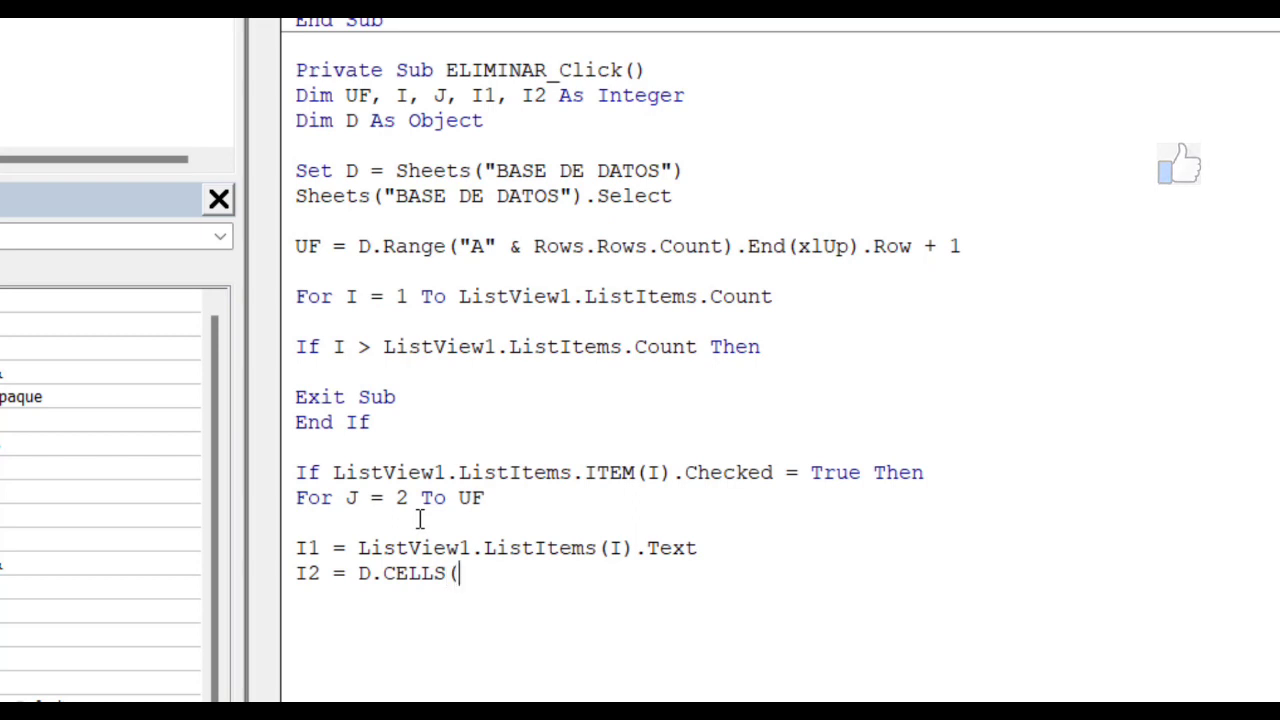
pyautogui.write('J')
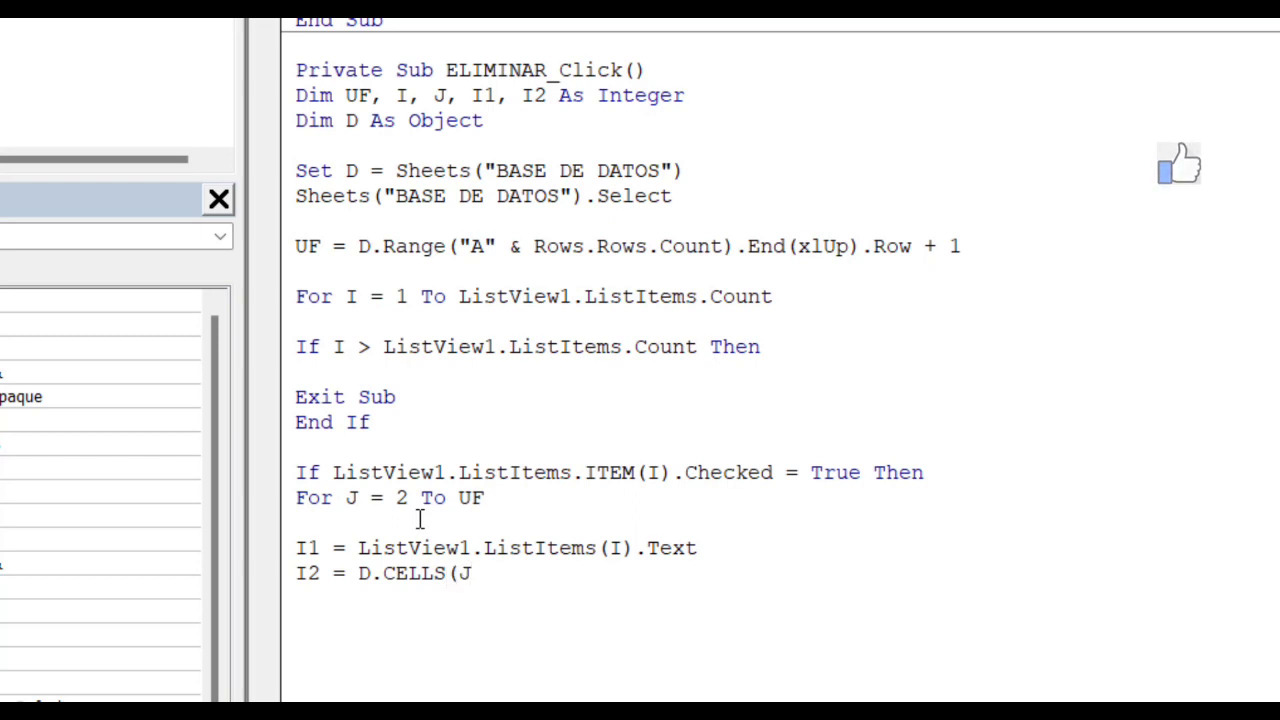
pyautogui.write(',1)')
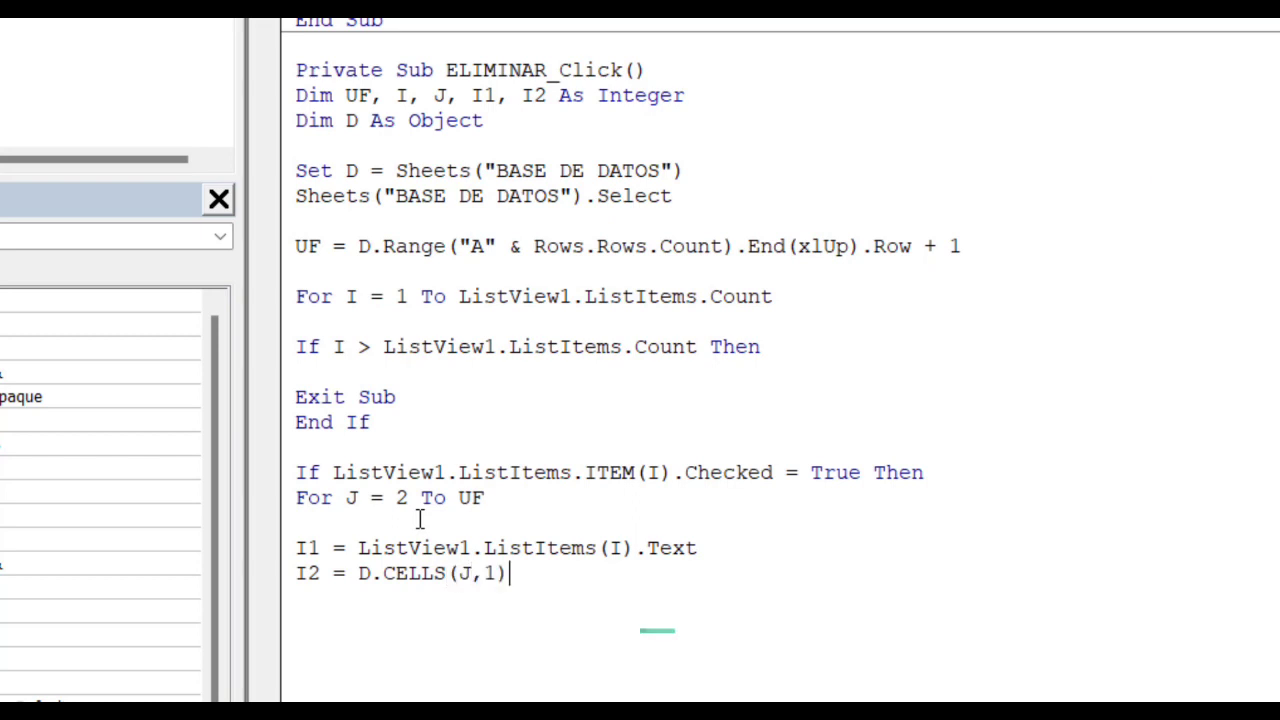
pyautogui.press('Return')
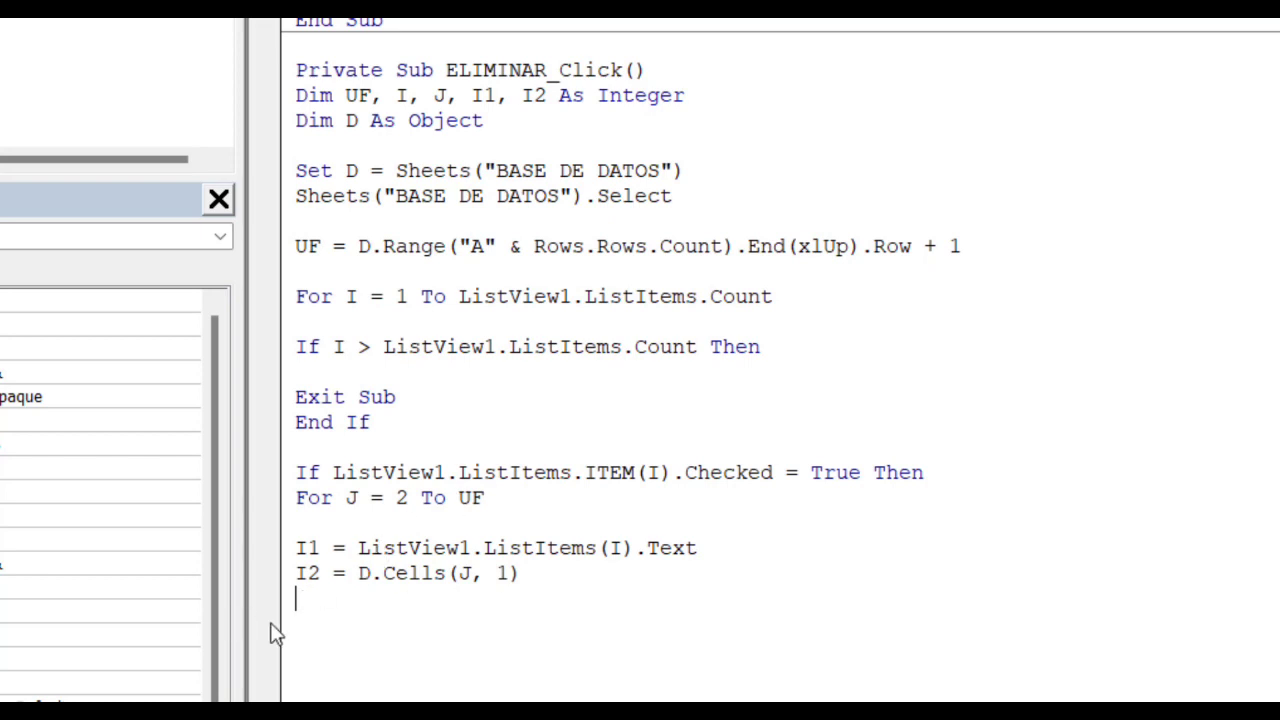
pyautogui.click(305, 626)
pyautogui.write('D')
pyautogui.write('.CELLS')
pyautogui.write('(')
pyautogui.write('J')
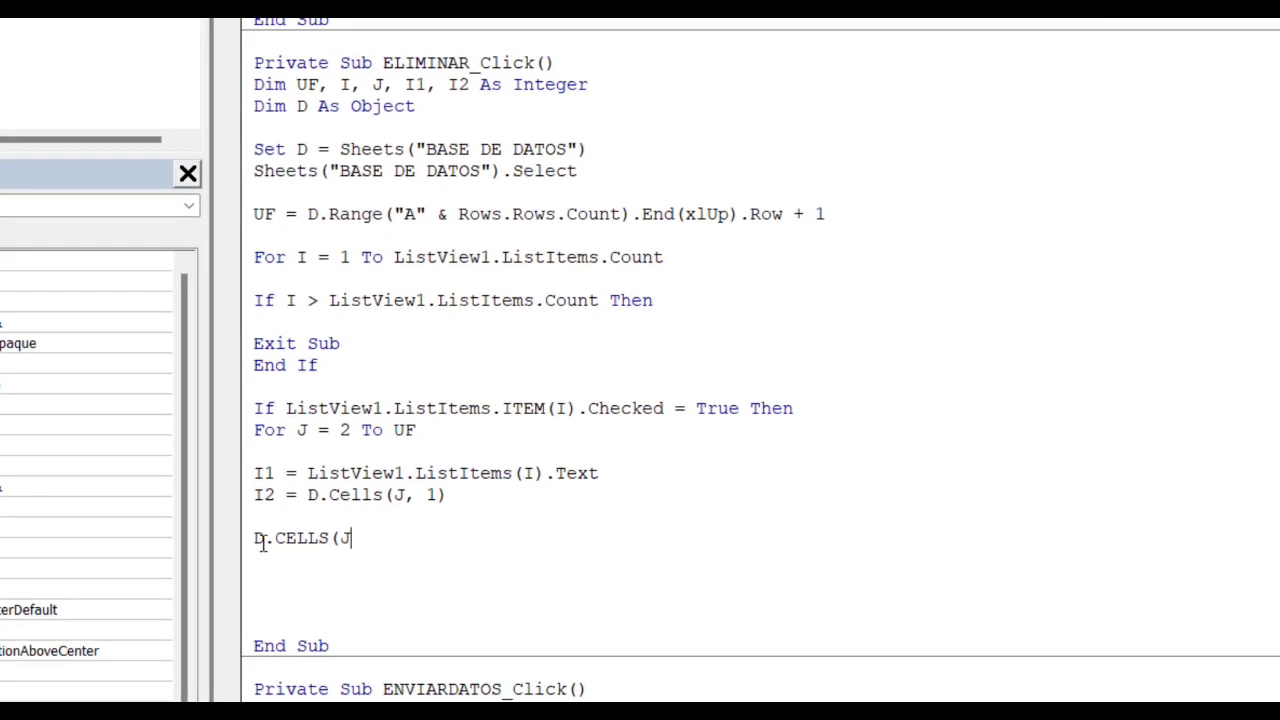
pyautogui.write(',1')
pyautogui.write(')')
pyautogui.write('.SELET')
pyautogui.write('C')
# Complete the D.Cells(J, 1).Select line, correcting the SELETC typo, and add a blank line below.
pyautogui.press('Return')
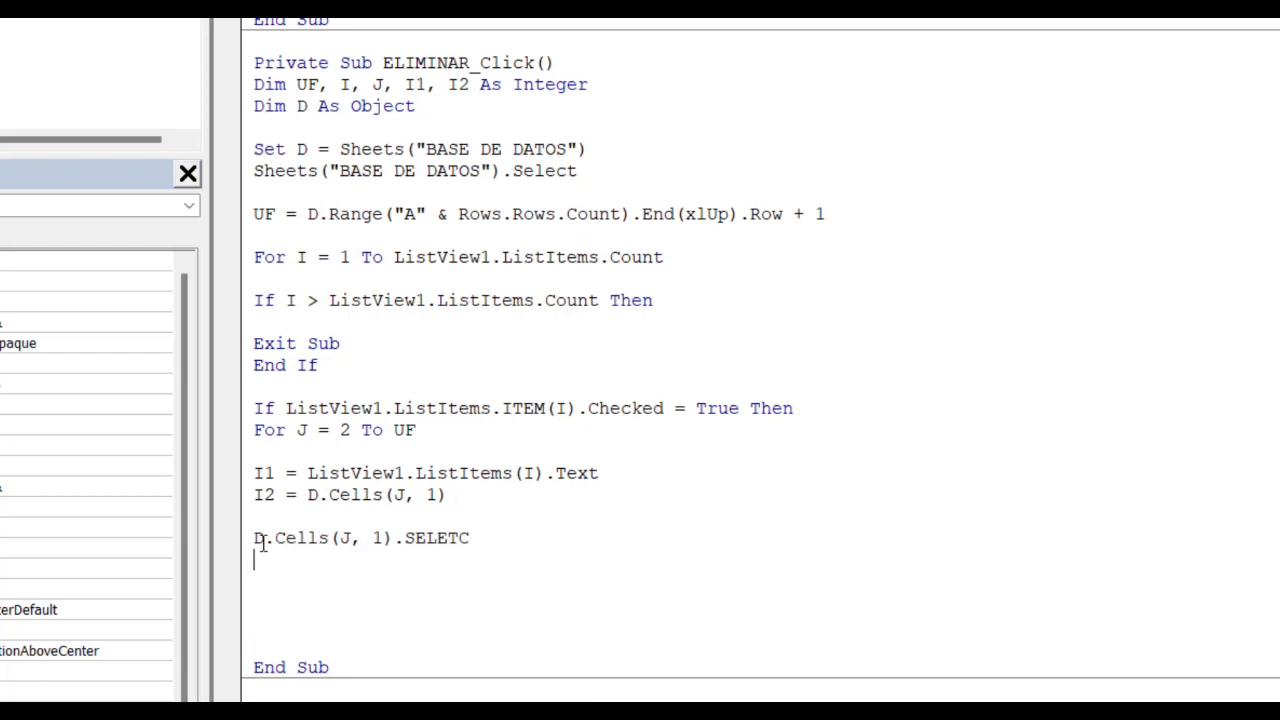
pyautogui.press('BackSpace')
pyautogui.press('BackSpace')
pyautogui.press('BackSpace')
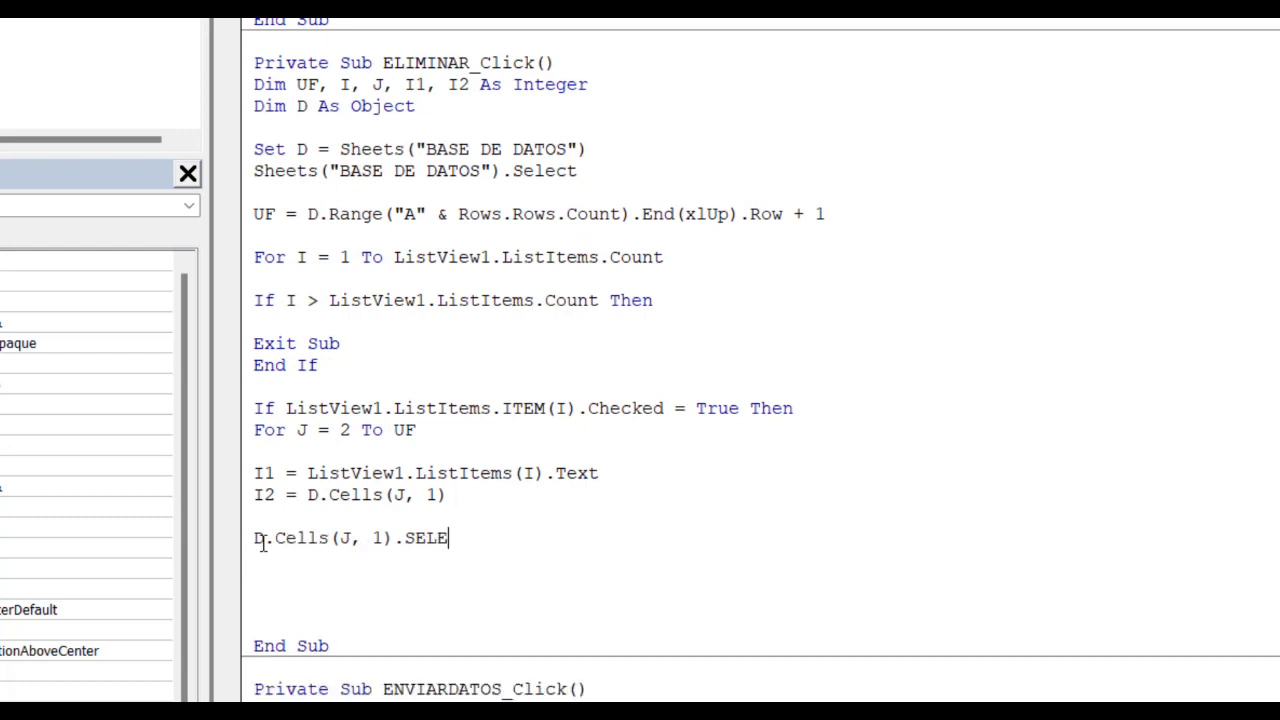
pyautogui.write('CT')
pyautogui.press('Return')
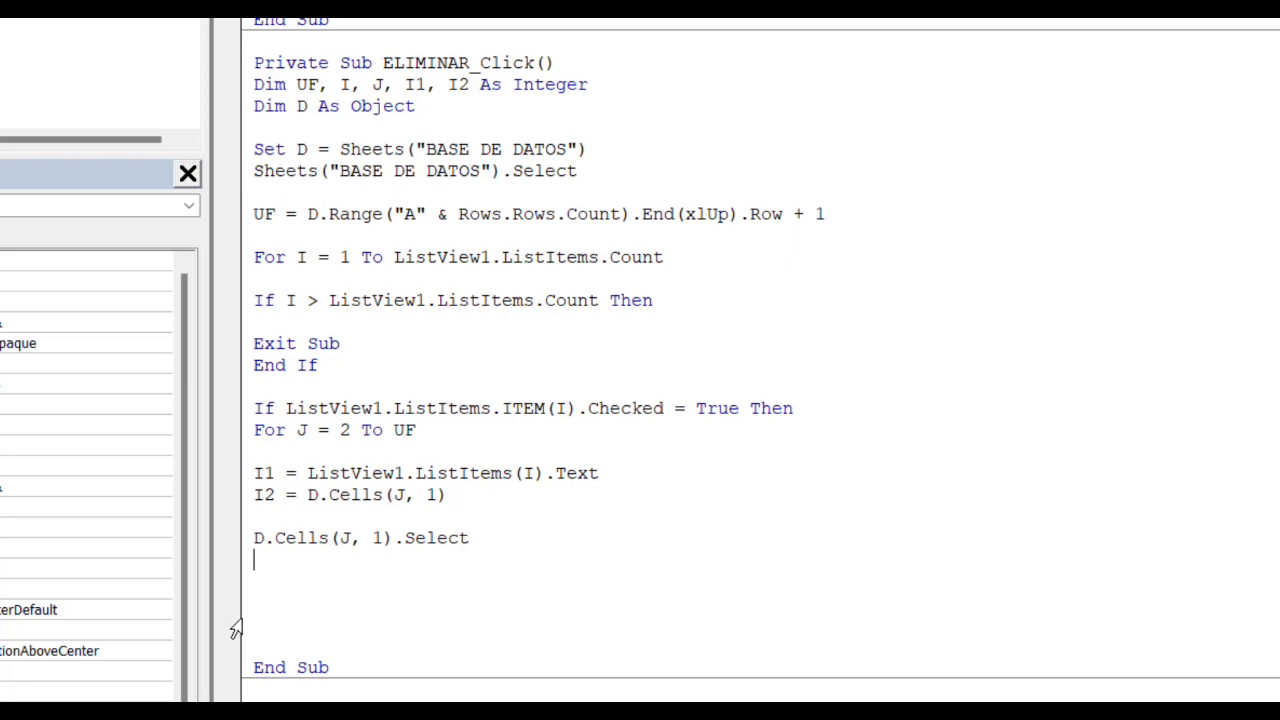
pyautogui.press('Down')
# Insert If I1 = I2 Then below For J = 2 To UF, and begin an ActiveCell statement after Select.
pyautogui.click(382, 446)
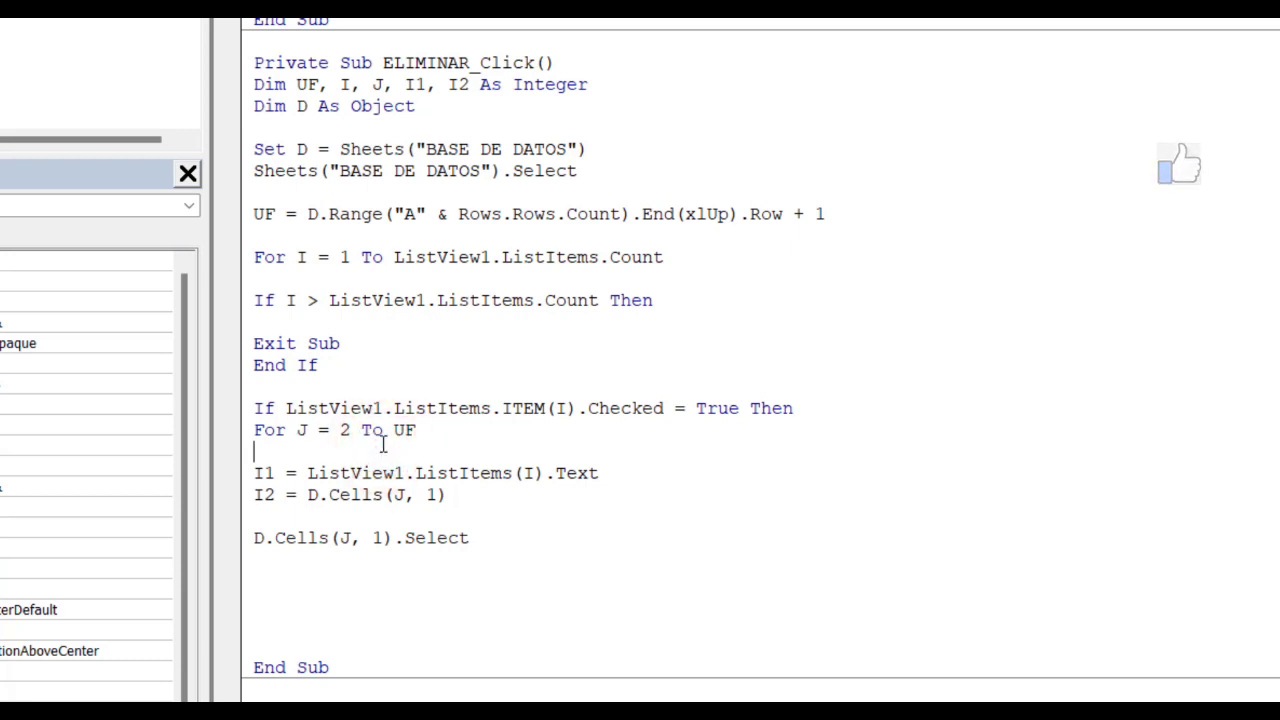
pyautogui.write('IF')
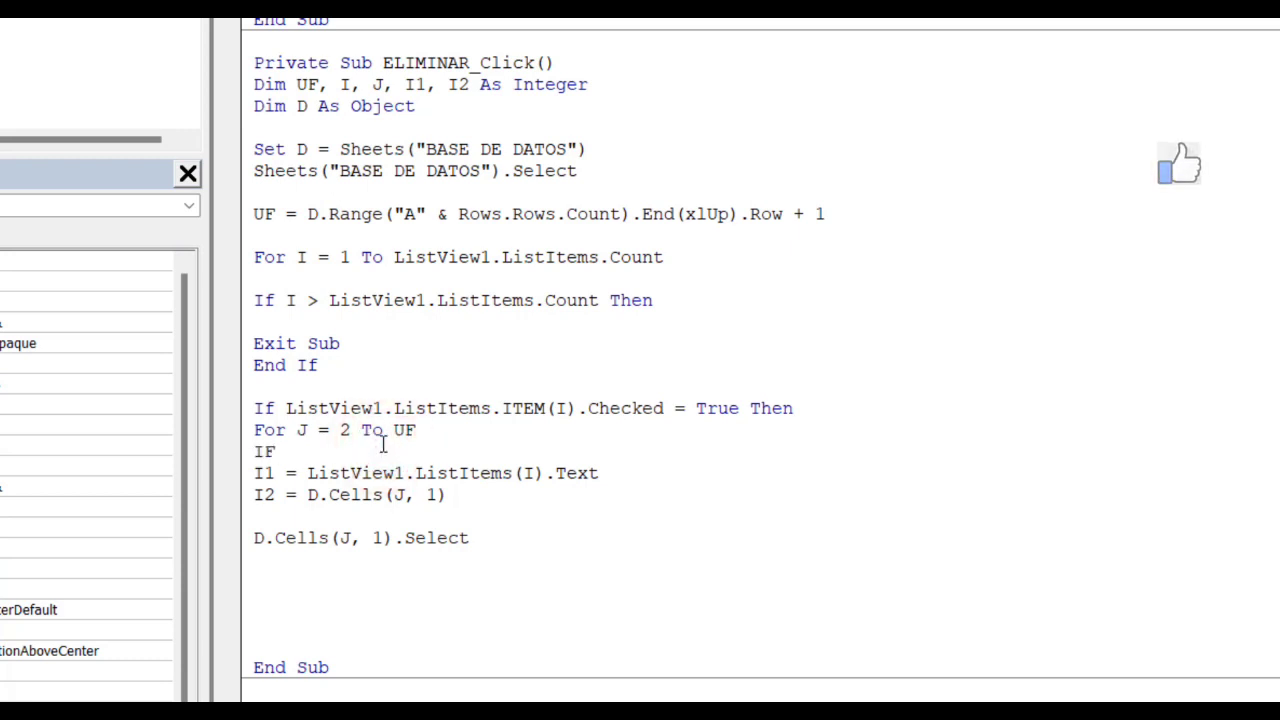
pyautogui.write(' I1 ')
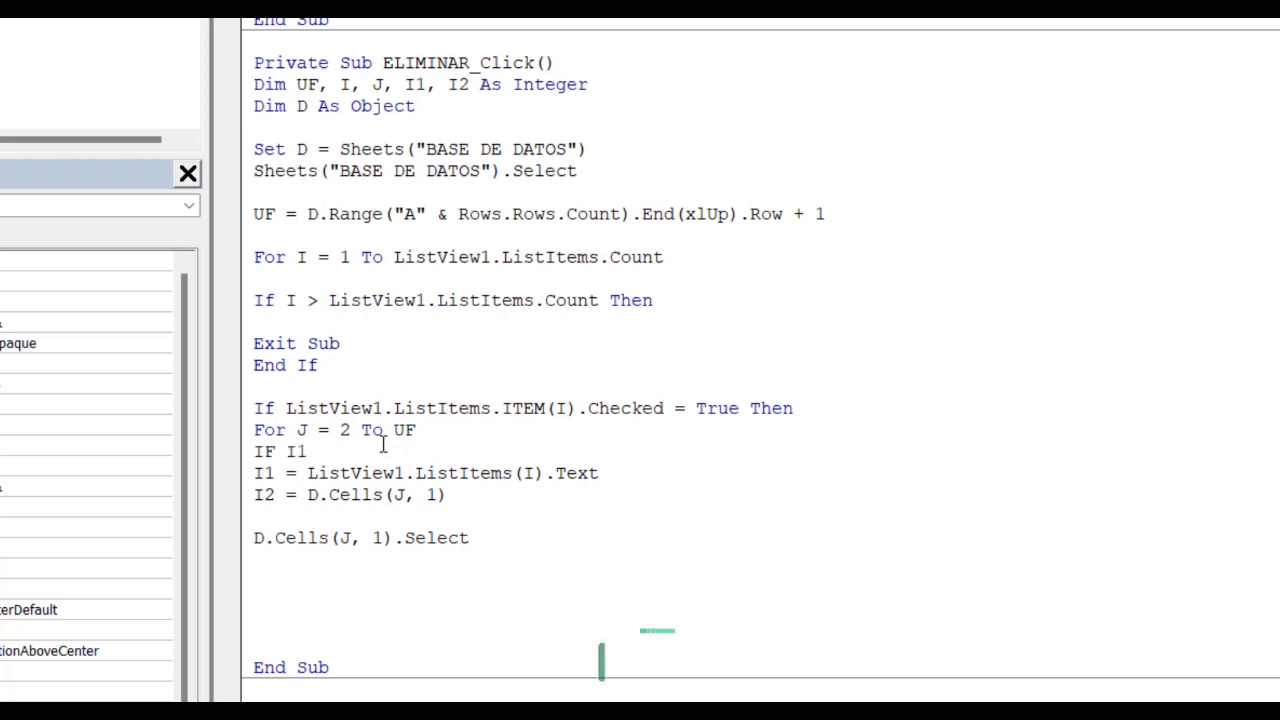
pyautogui.write('=')
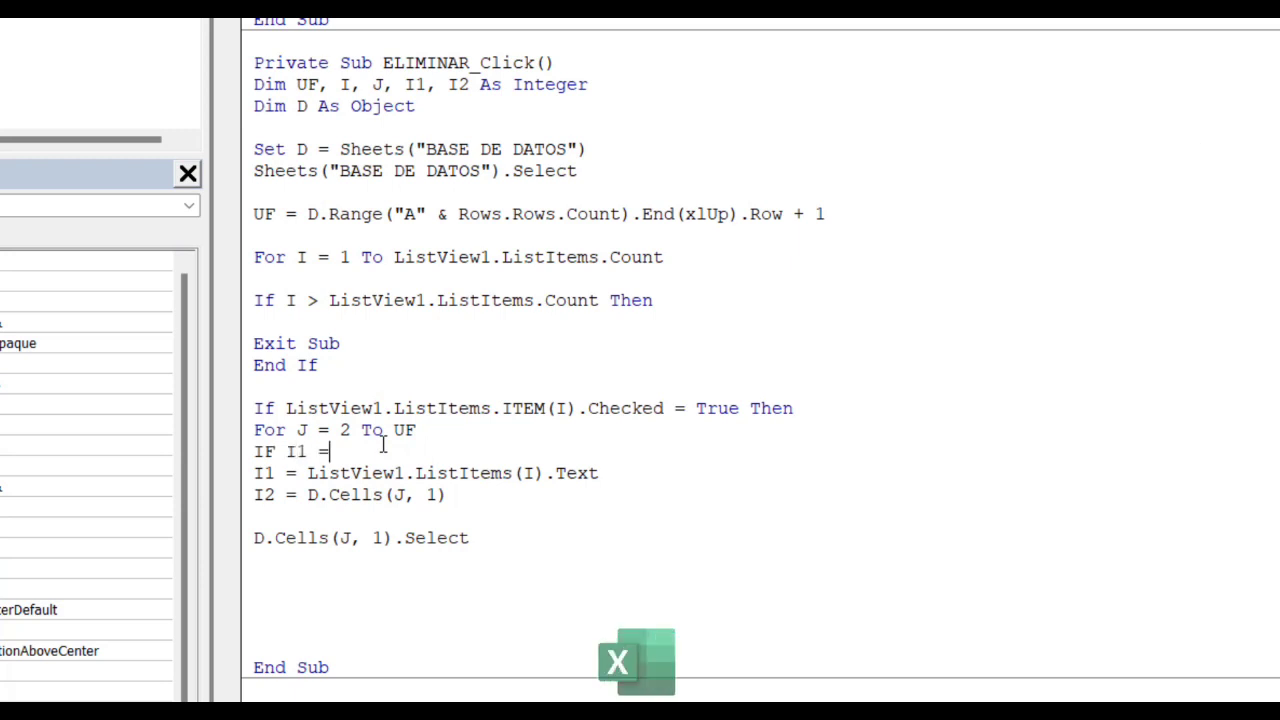
pyautogui.write(' I2 ')
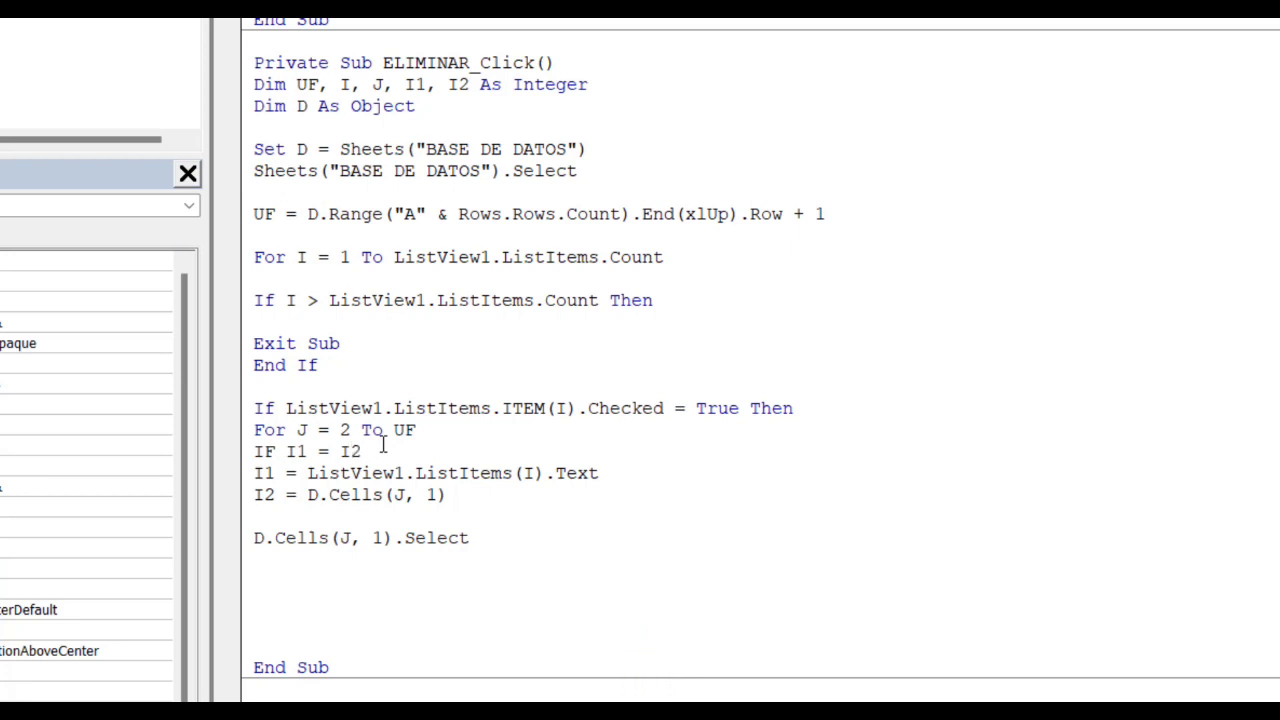
pyautogui.write('THEN')
pyautogui.press('Return')
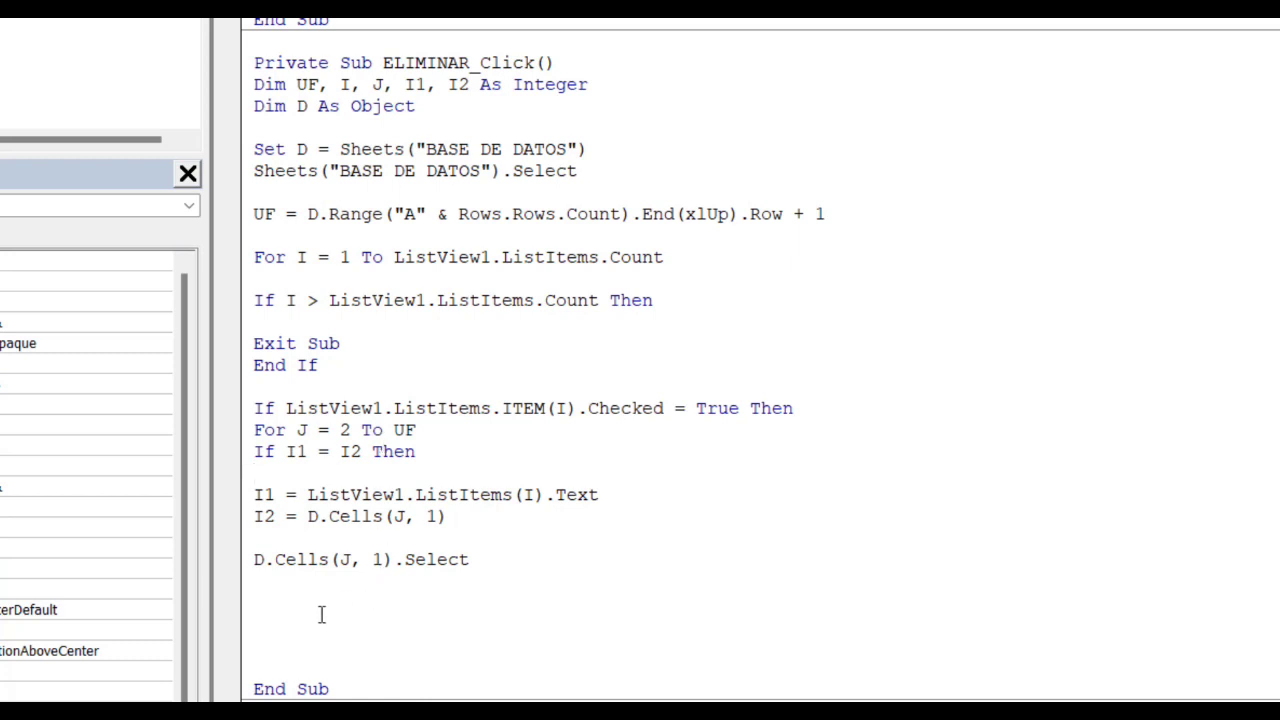
pyautogui.click(264, 603)
pyautogui.write('Act')
pyautogui.write('VEC')
pyautogui.write('ELL.')
pyautogui.write('ENT')
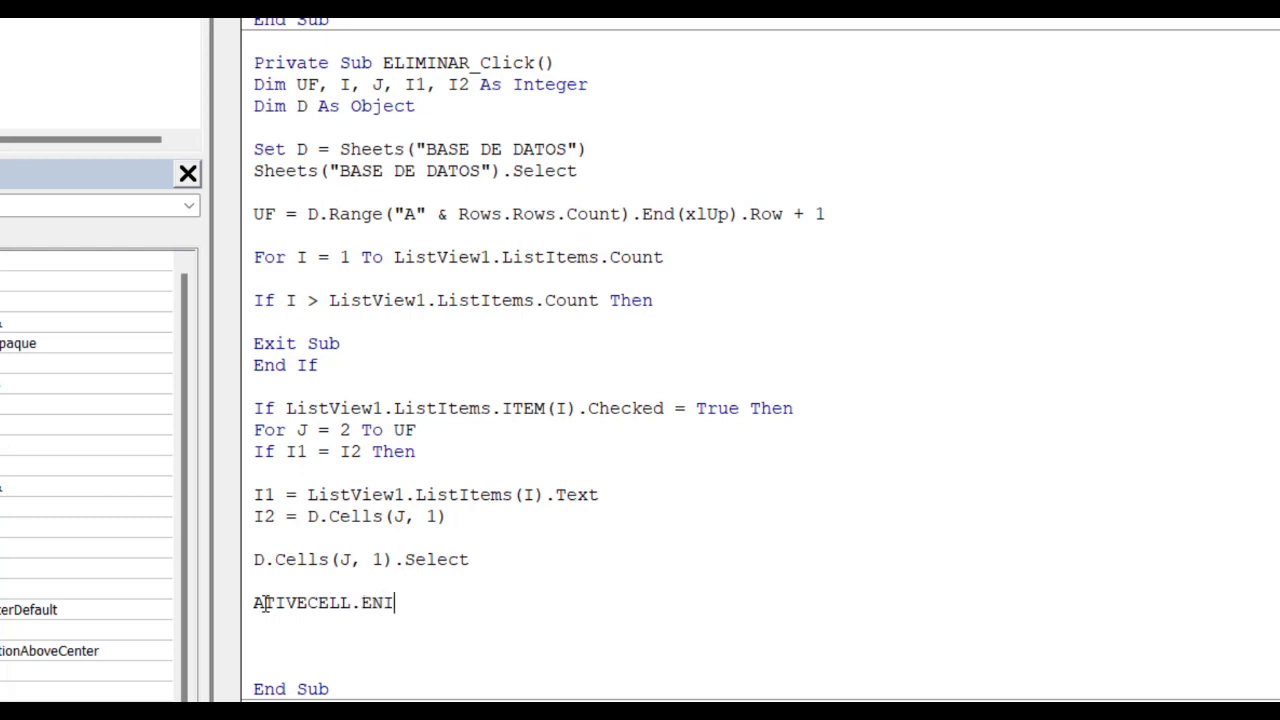
# Complete ActiveCell.EntireRow.Delete, fixing the misspelled ATIVECELL.
pyautogui.press('BackSpace')
pyautogui.write('T')
pyautogui.write('IREROW')
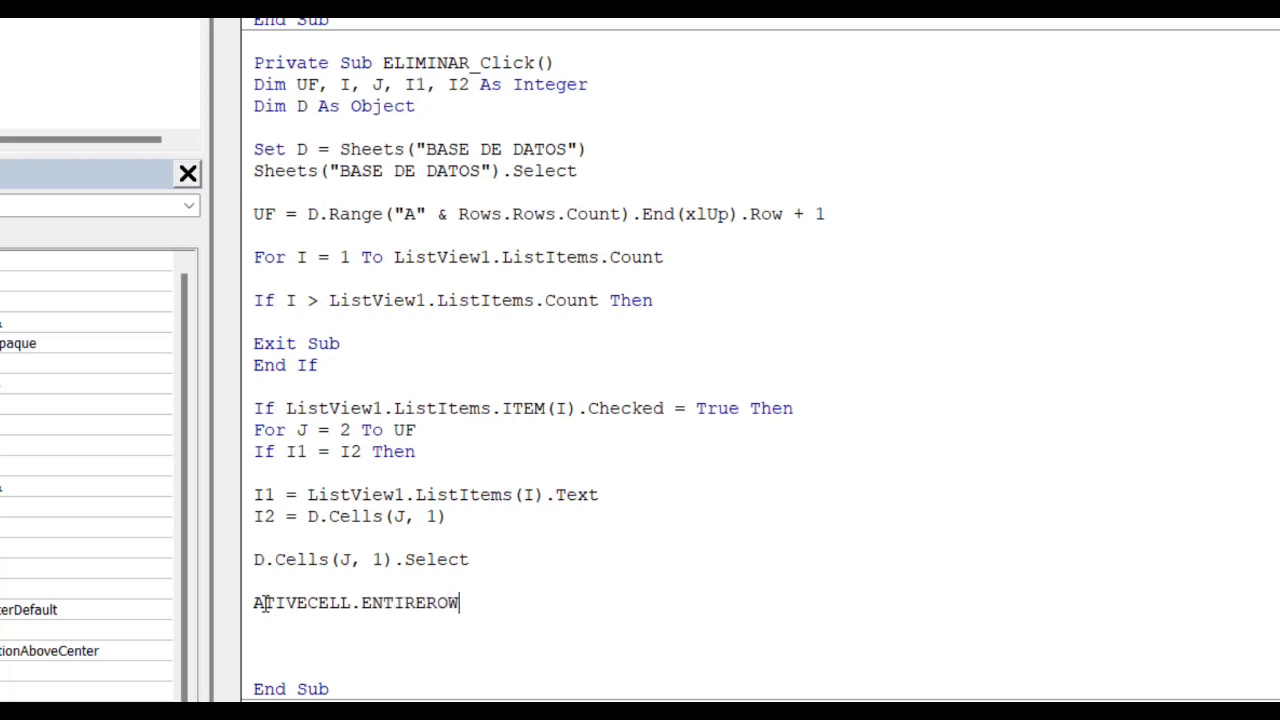
pyautogui.write('.DELETE')
pyautogui.press('Return')
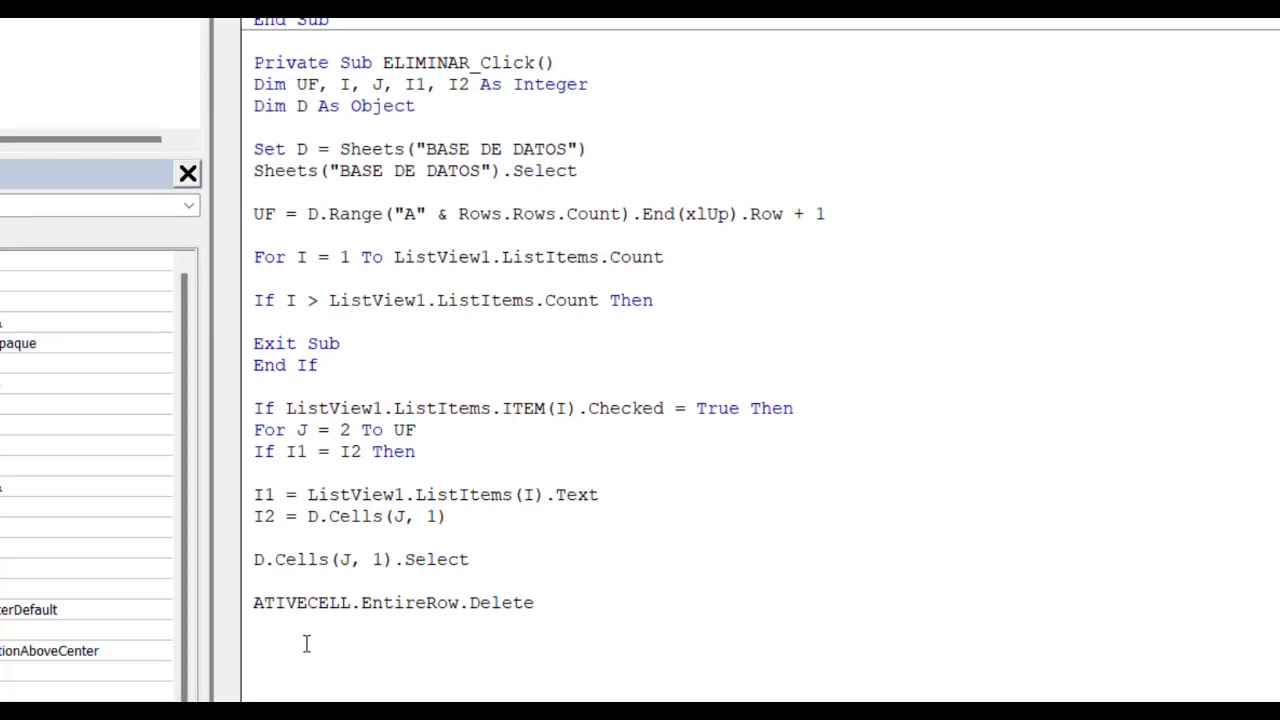
pyautogui.click(266, 602)
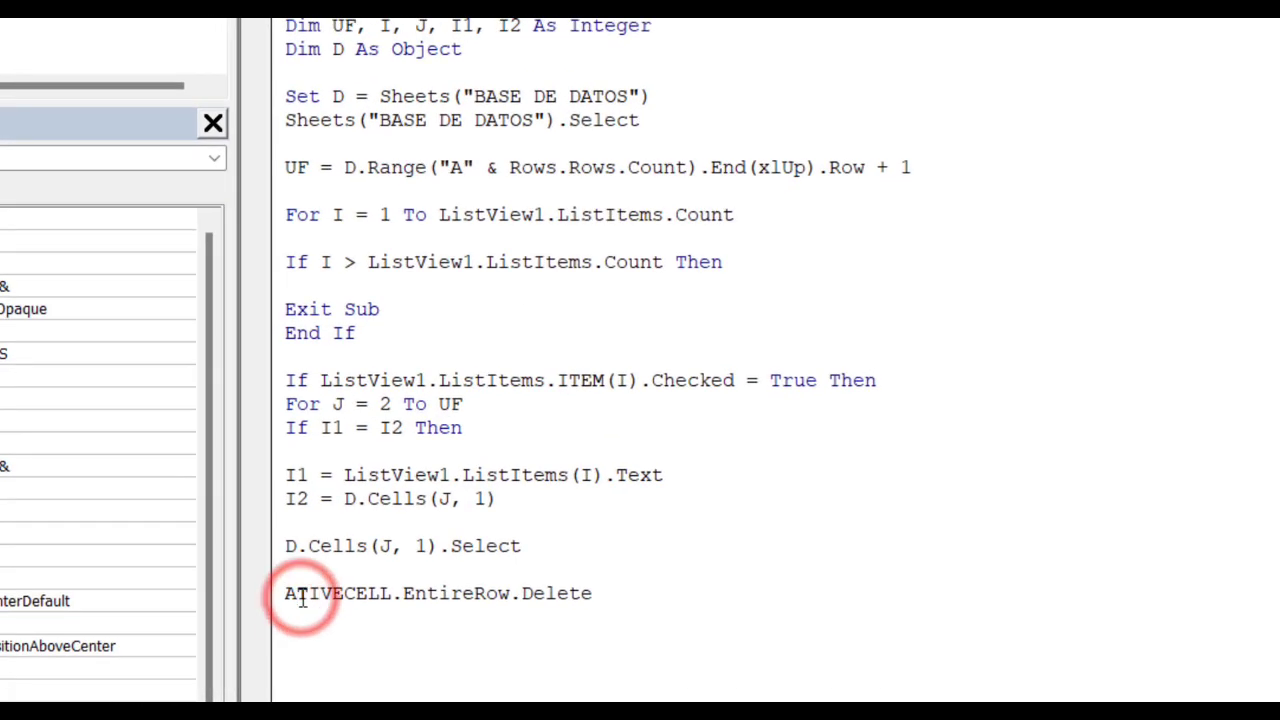
pyautogui.write('C')
pyautogui.click(300, 614)
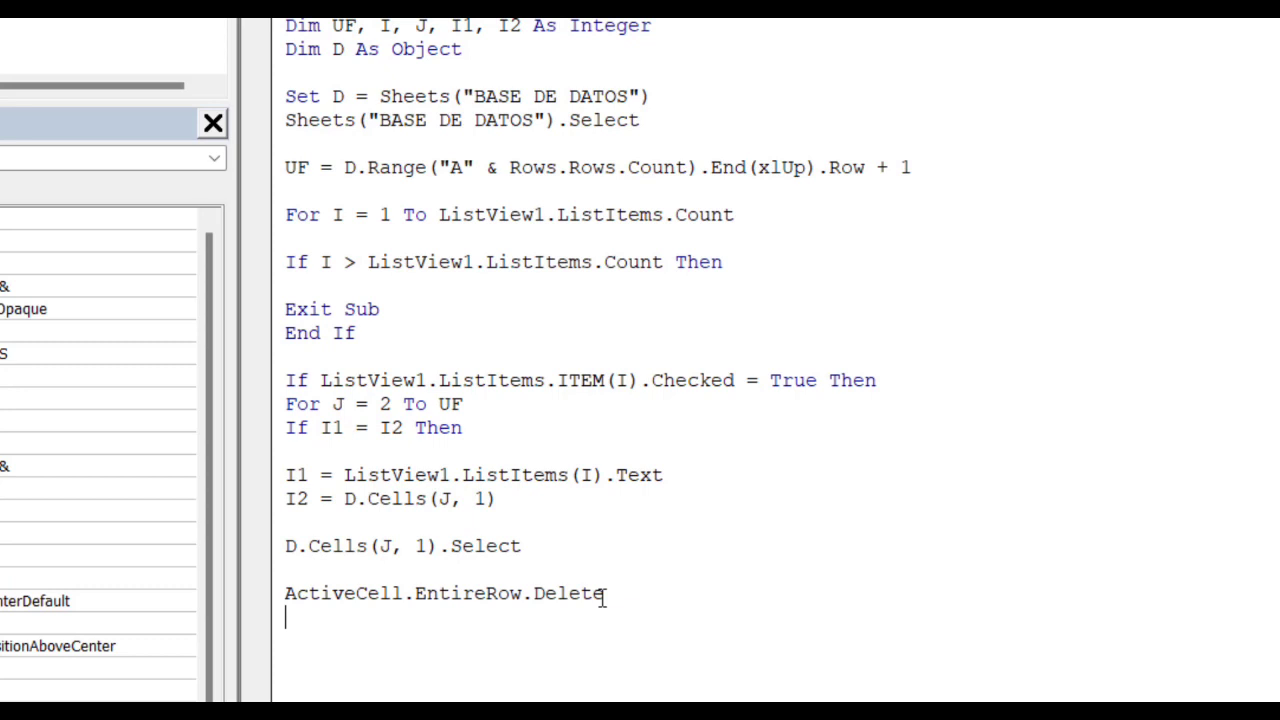
pyautogui.press('Return')
# Add Exit For, End If and Next J on separate lines, plus a blank line before End Sub.
pyautogui.scroll(-1, 601, 607)
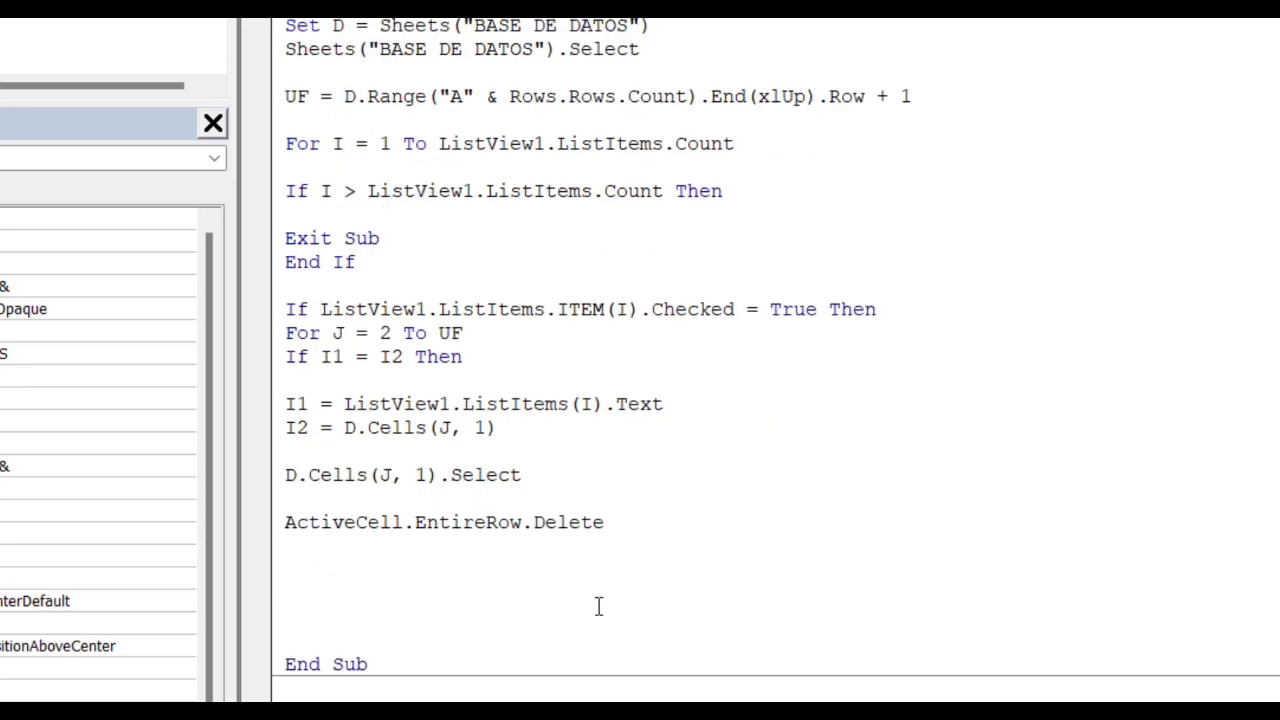
pyautogui.write('EXIT')
pyautogui.write(' For')
pyautogui.press('Return')
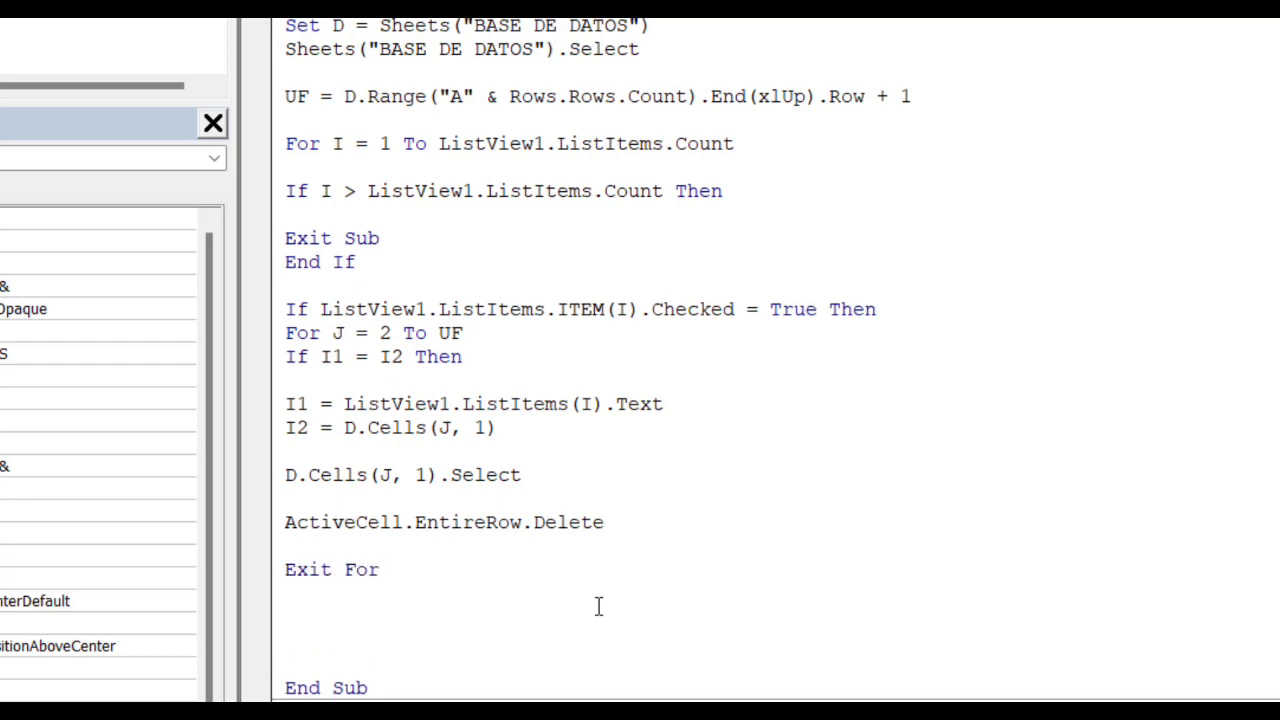
pyautogui.write('END IF')
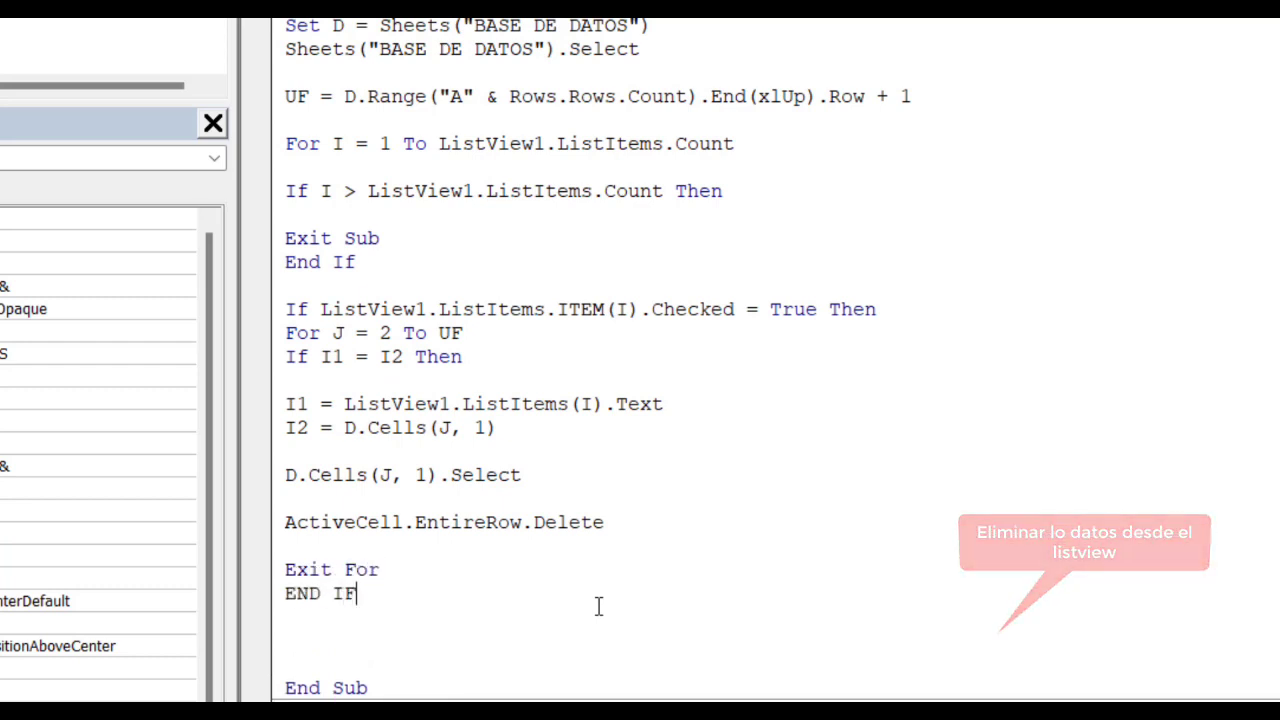
pyautogui.press('Return')
pyautogui.write('NEXT')
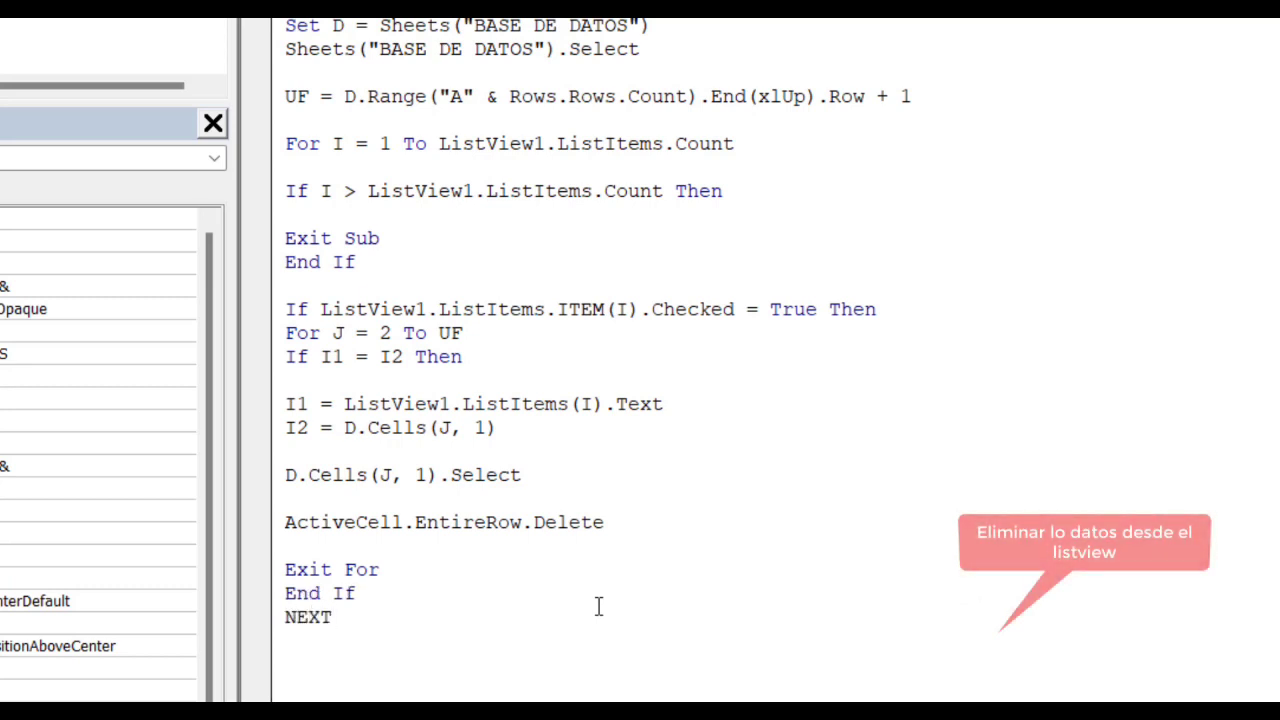
pyautogui.write('ext J')
pyautogui.press('Return')
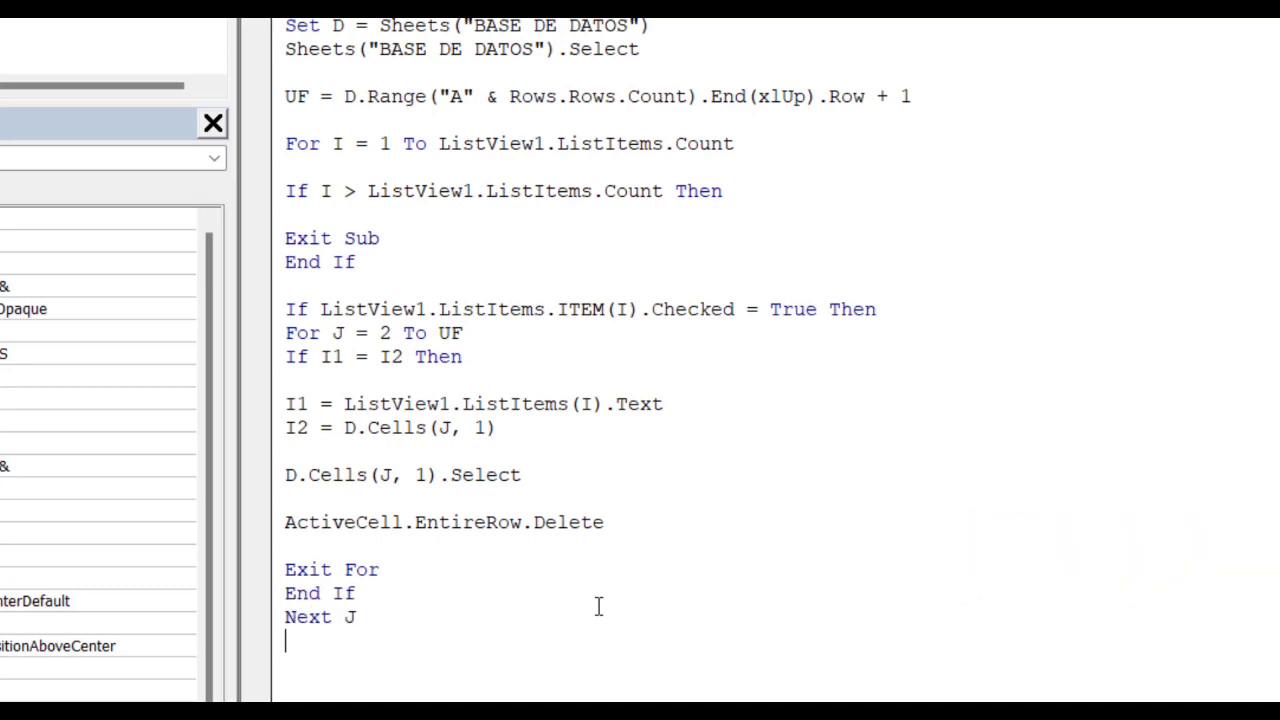
pyautogui.scroll(-3, 598, 606)
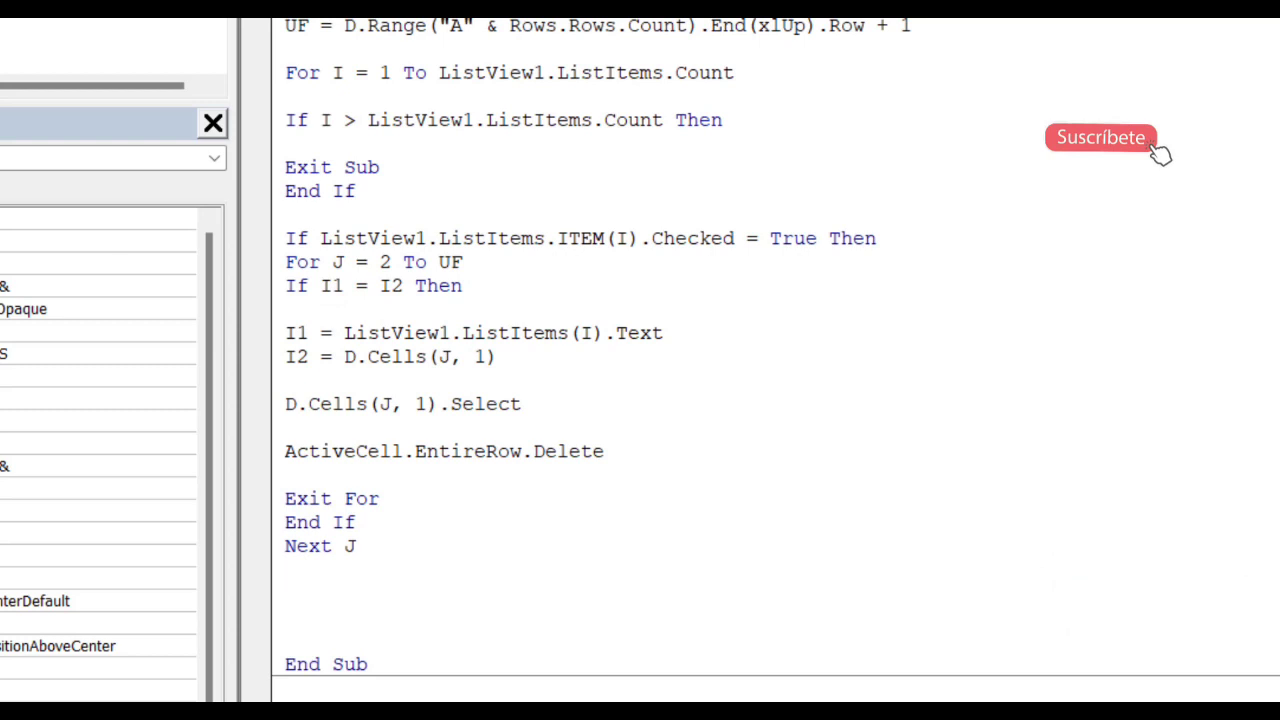
pyautogui.press('Return')
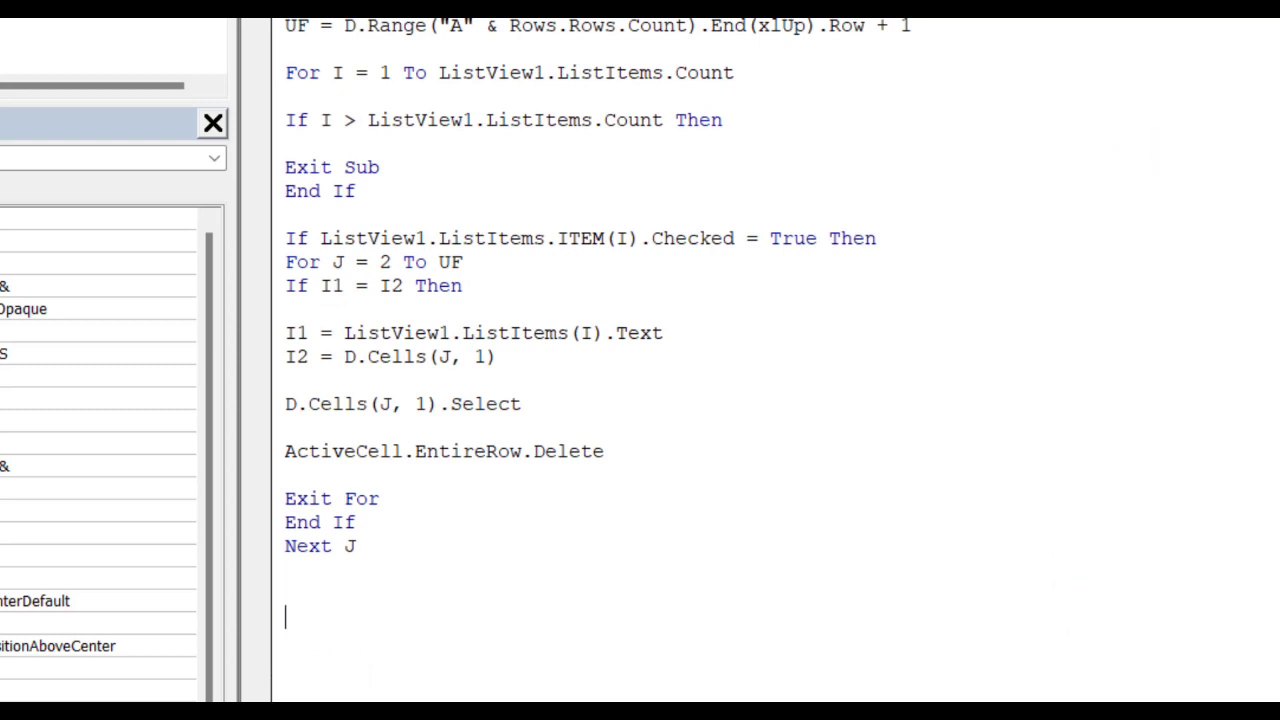
# Write If ListView1.ListItems.Item(I).Checked = True Then below Next J.
pyautogui.write('IF')
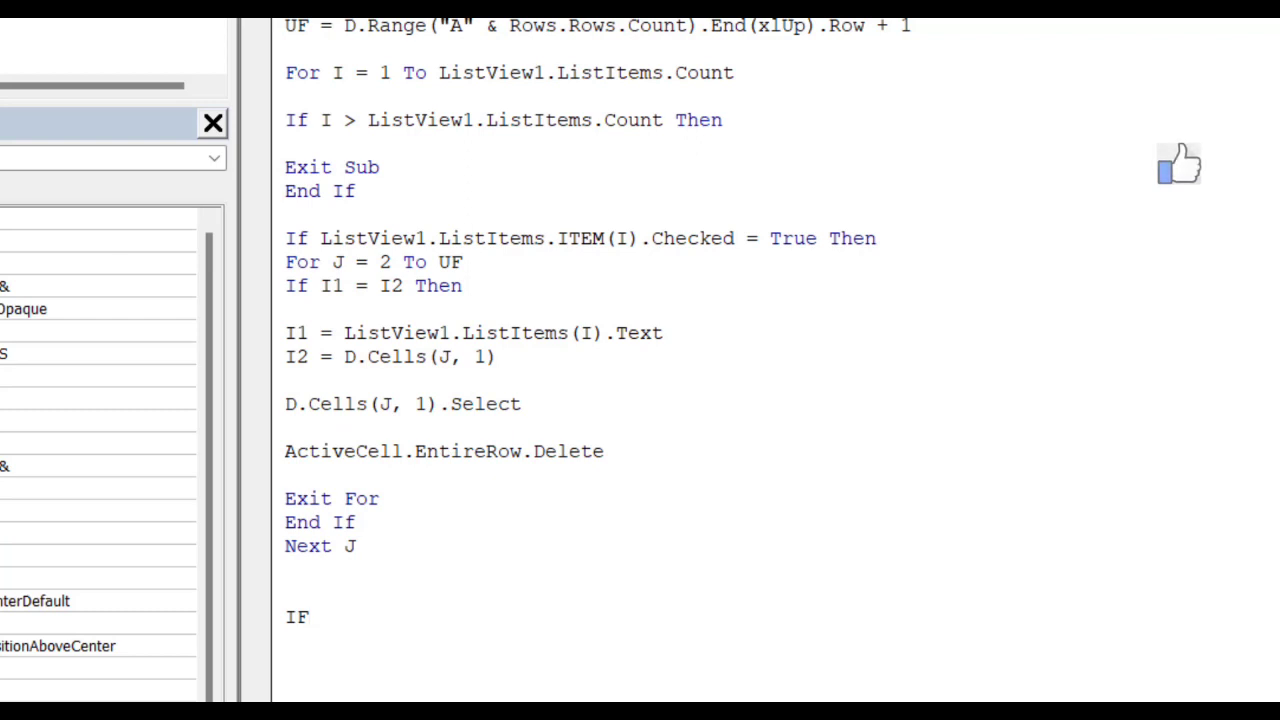
pyautogui.write(' LISTVIE')
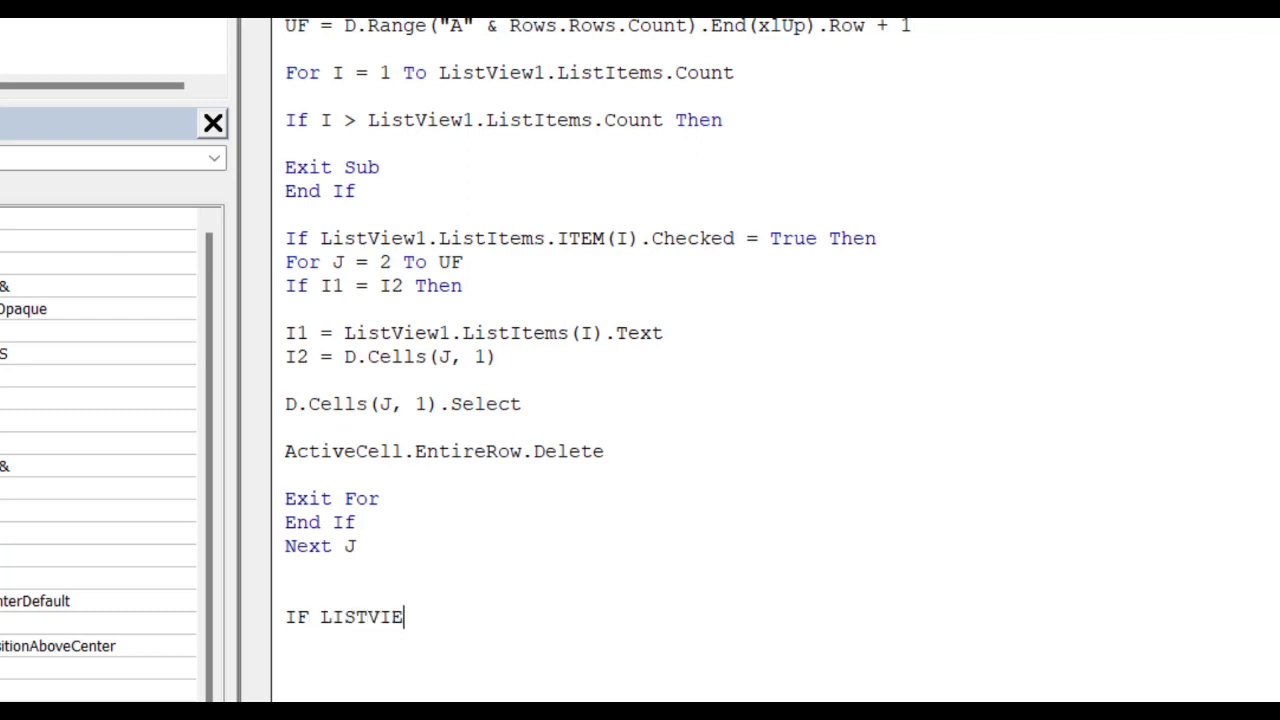
pyautogui.write('W1')
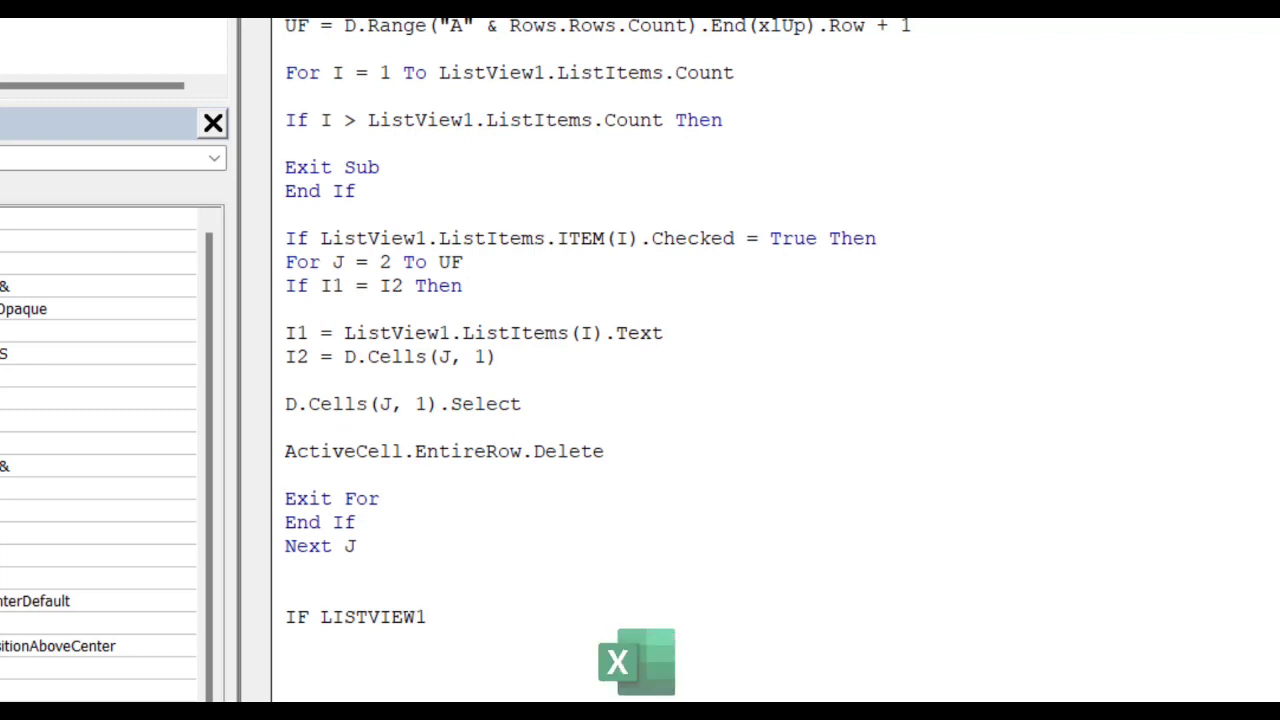
pyautogui.write('.LI')
pyautogui.press('Tab')
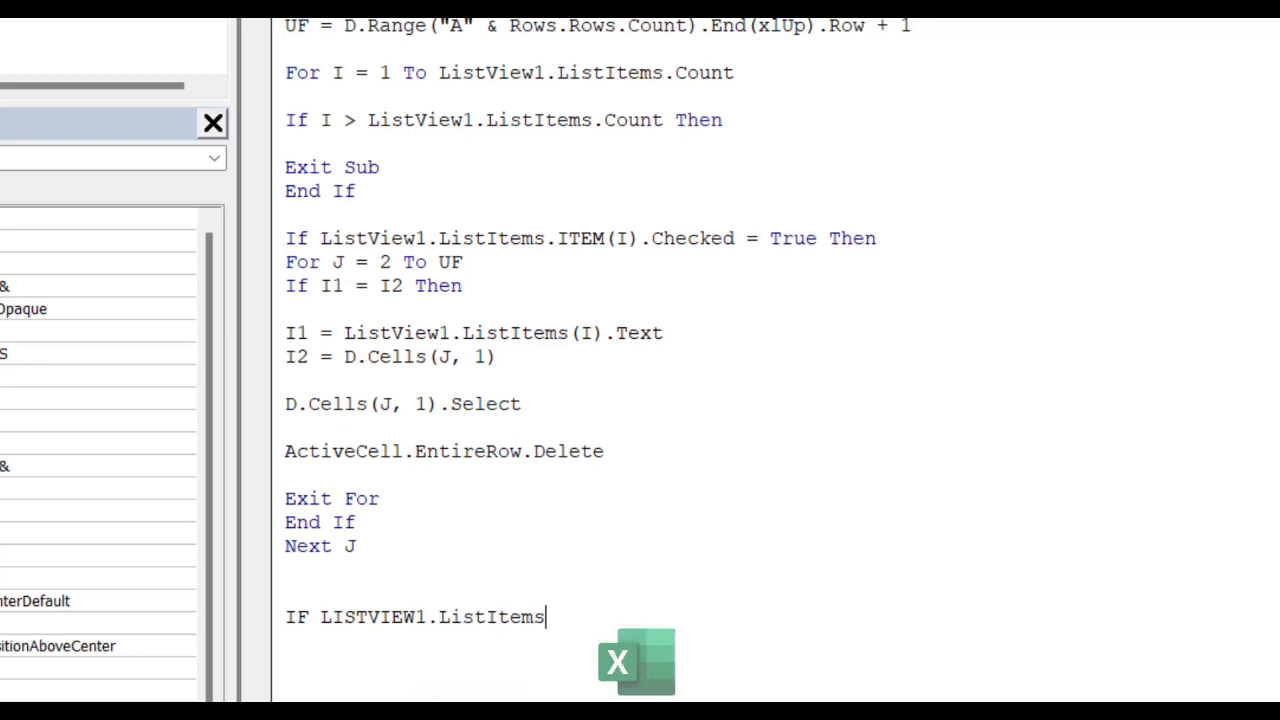
pyautogui.write('.I')
pyautogui.press('space')
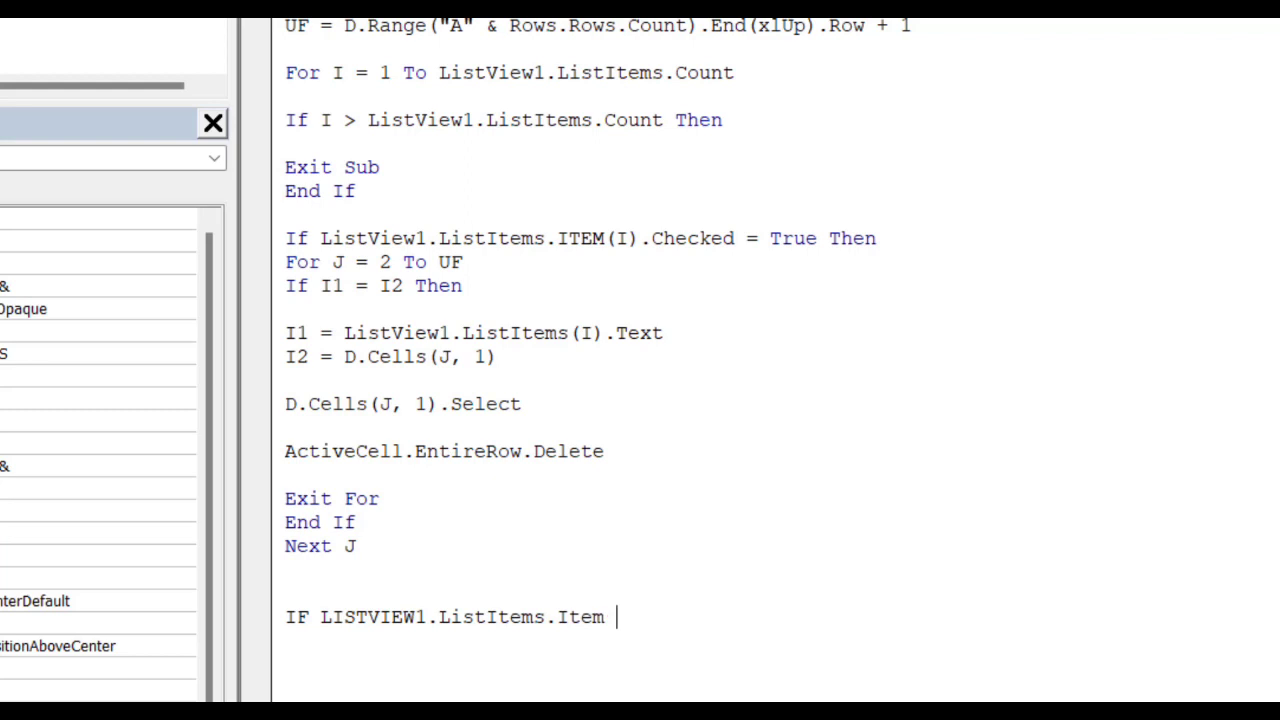
pyautogui.write('(I)')
pyautogui.write('.')
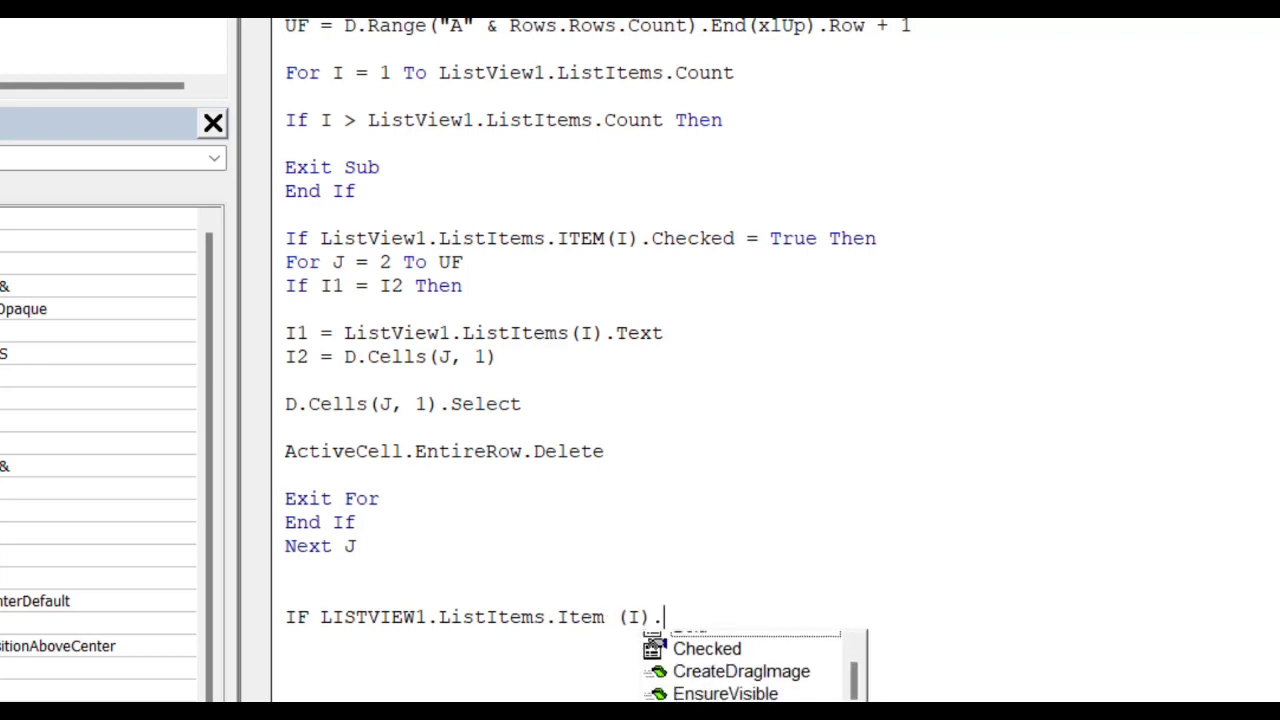
pyautogui.write('CEJ')
pyautogui.press('BackSpace')
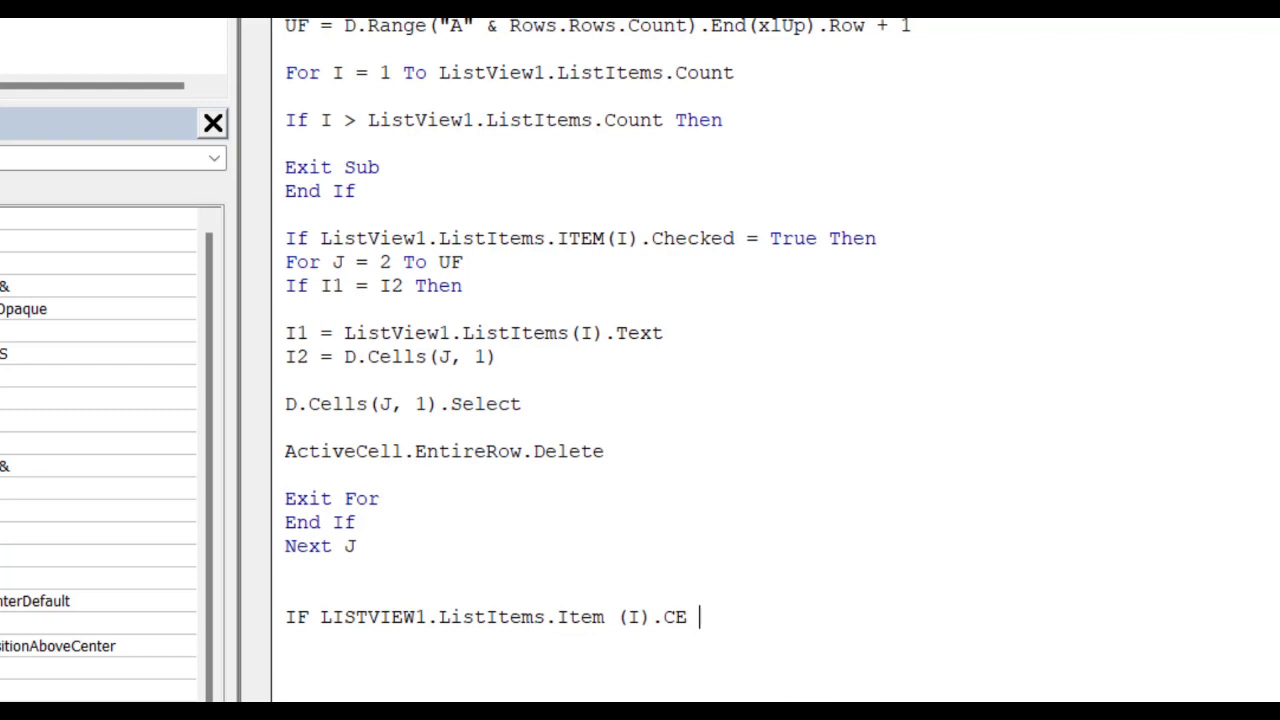
pyautogui.press('BackSpace')
pyautogui.press('BackSpace')
pyautogui.press('BackSpace')
pyautogui.press('BackSpace')
pyautogui.write('.C')
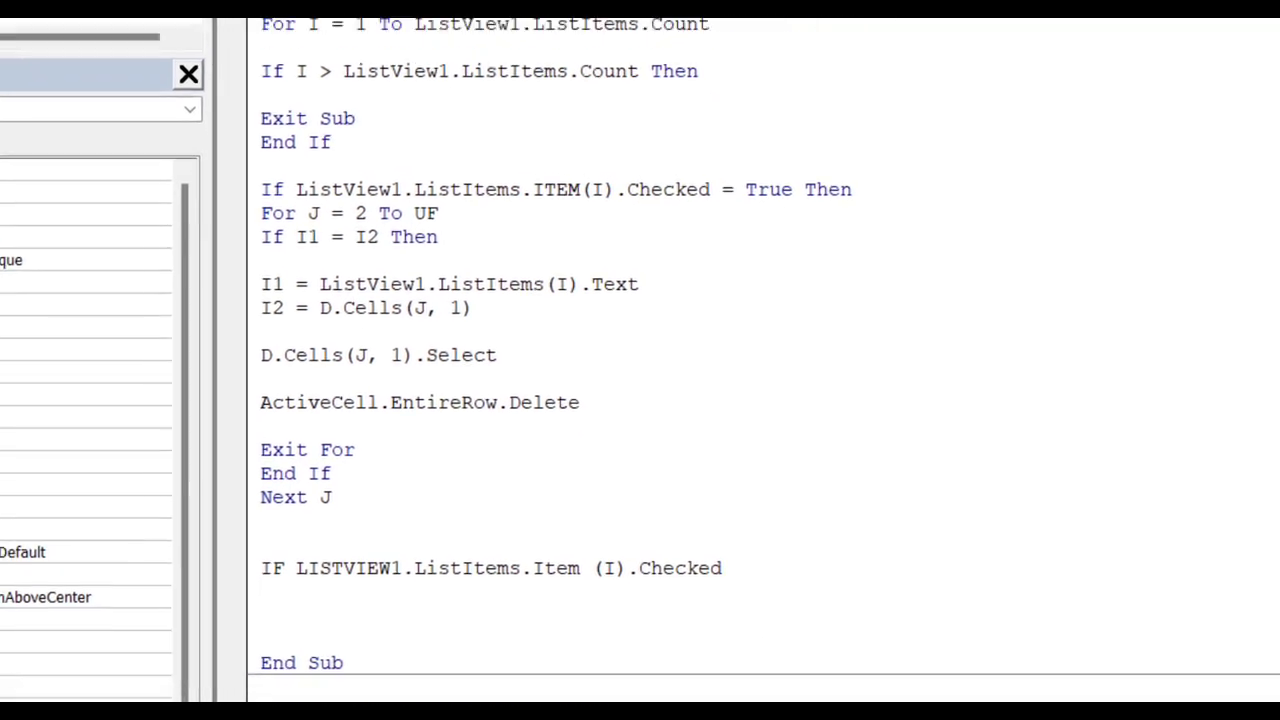
pyautogui.write(' =')
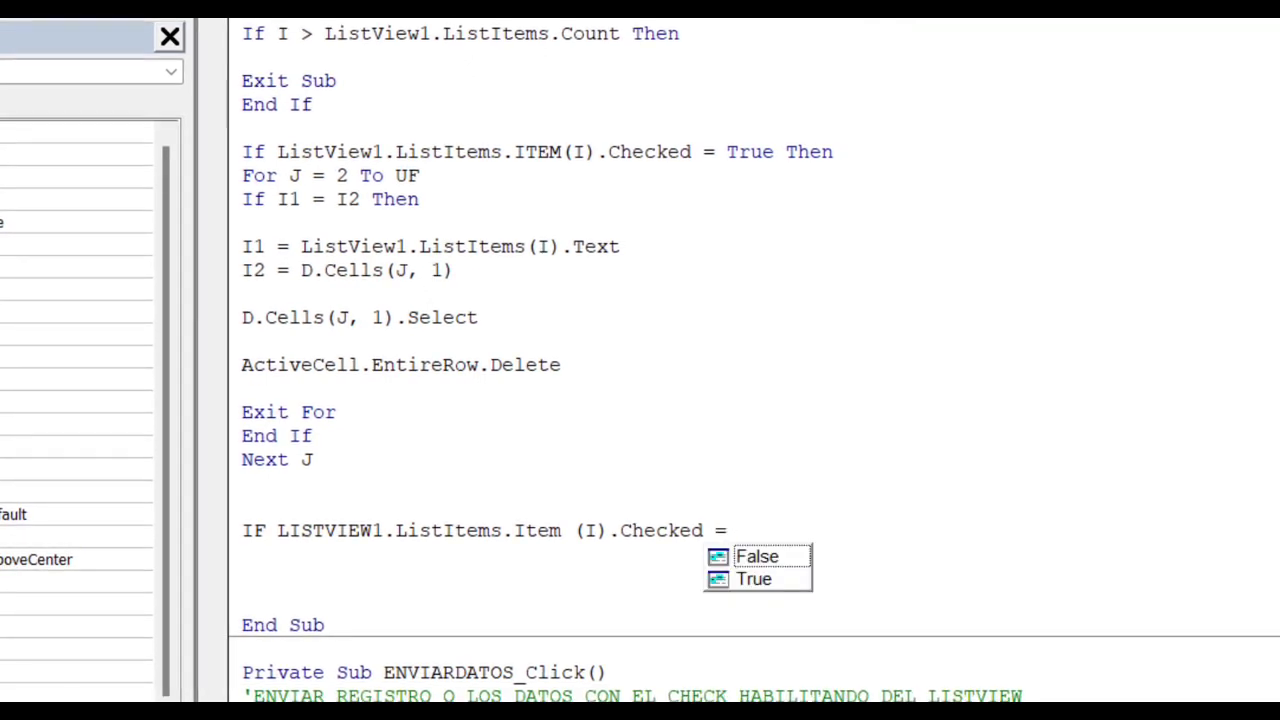
pyautogui.doubleClick(757, 578)
pyautogui.write('RR')
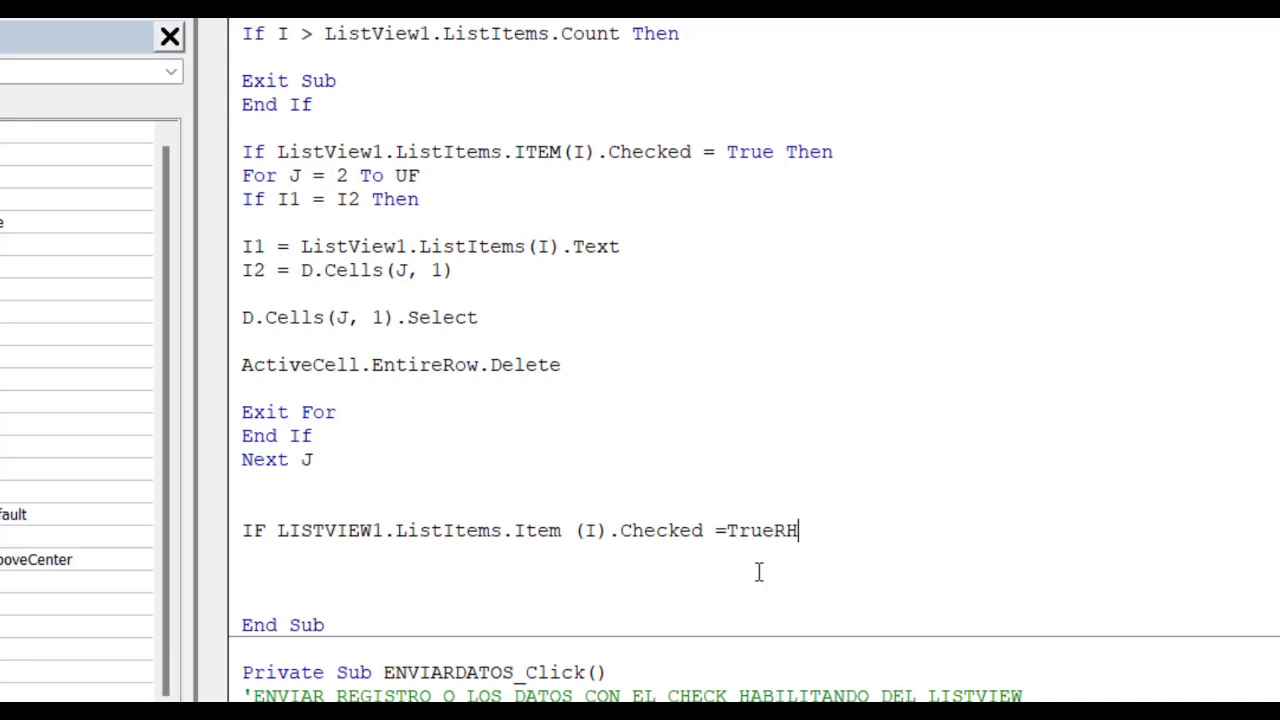
pyautogui.press('BackSpace')
pyautogui.press('BackSpace')
pyautogui.write('THEN')
pyautogui.press('Return')
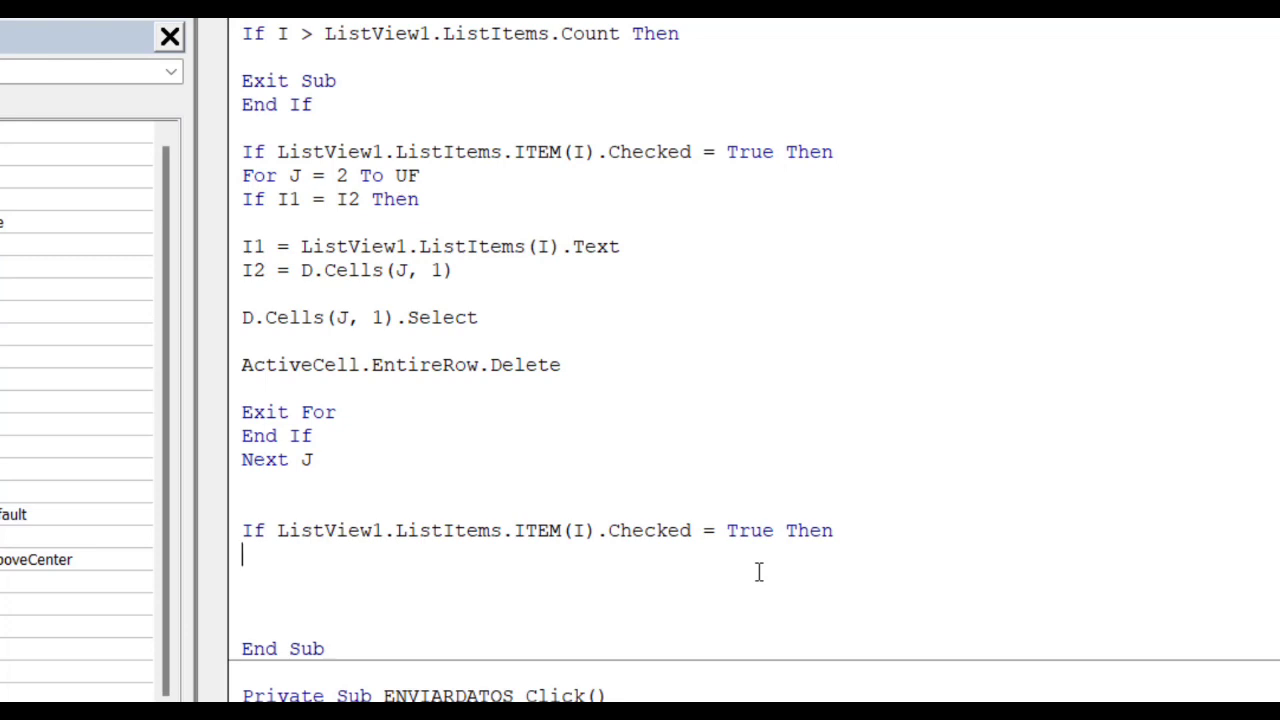
# Add ListView1.ListItems.Remove ListView1.ListItems(I).Index inside the checked-item If block.
pyautogui.press('Return')
pyautogui.write('LIST')
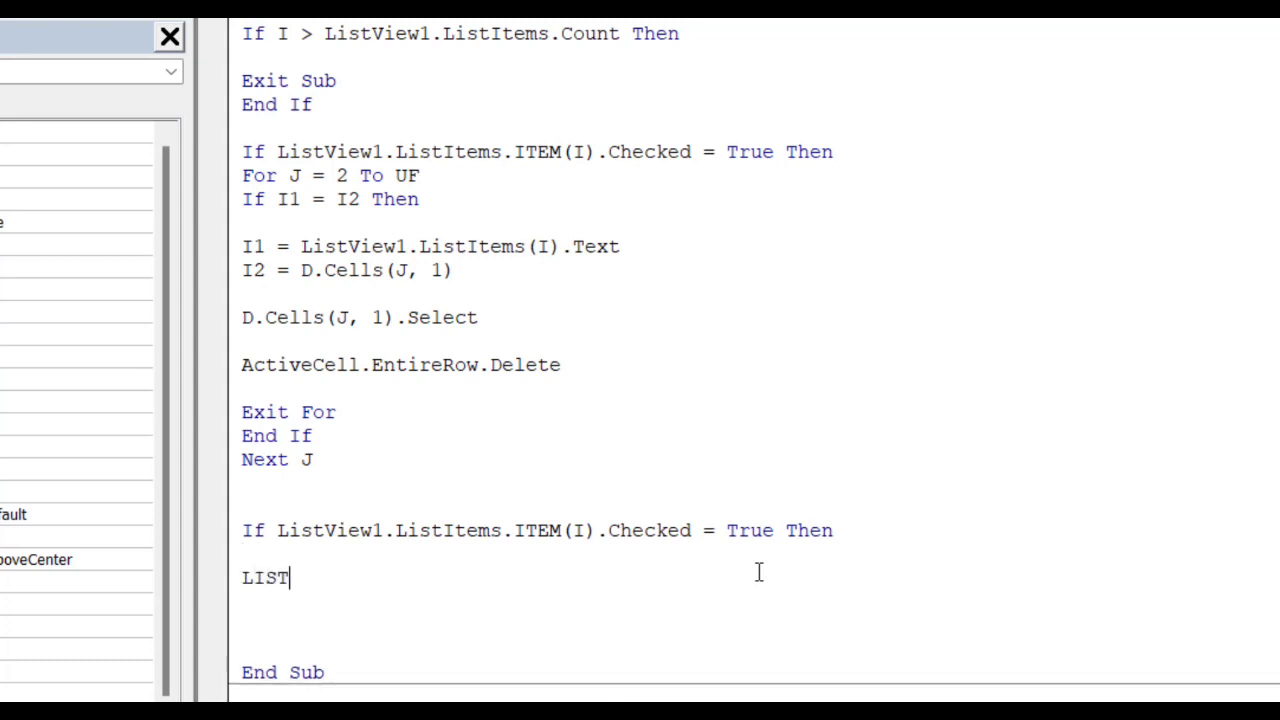
pyautogui.write('VIWE')
pyautogui.press('BackSpace')
pyautogui.write('WE')
pyautogui.write('1.L')
pyautogui.press('BackSpace')
pyautogui.press('BackSpace')
pyautogui.press('BackSpace')
pyautogui.press('BackSpace')
pyautogui.press('BackSpace')
pyautogui.press('BackSpace')
pyautogui.press('BackSpace')
pyautogui.write('VI')
pyautogui.write('EW1.LI')
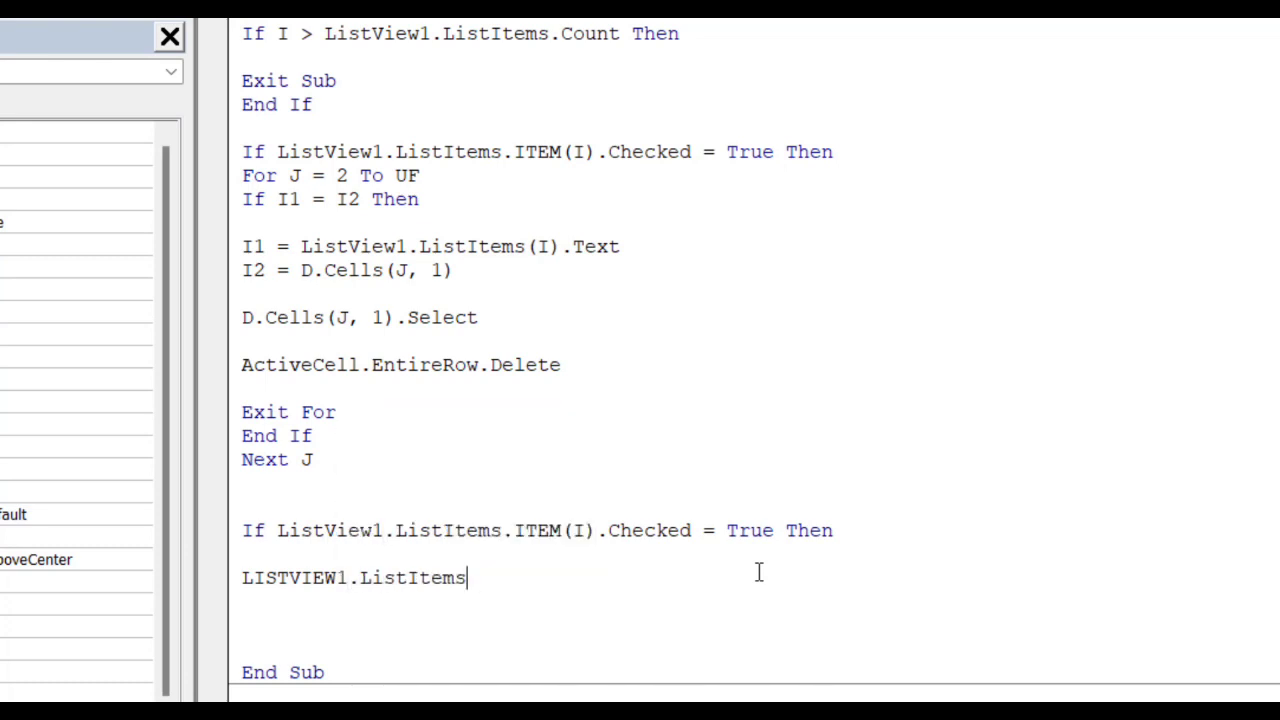
pyautogui.write(' .')
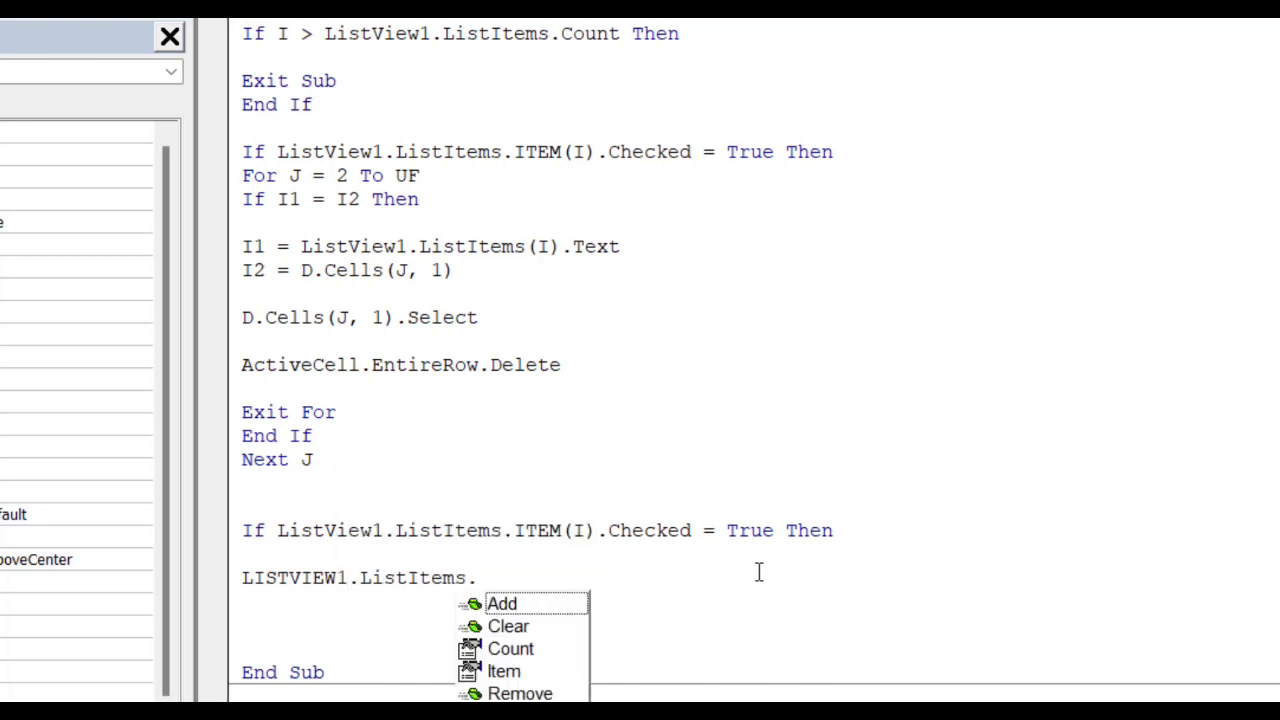
pyautogui.write('R ')
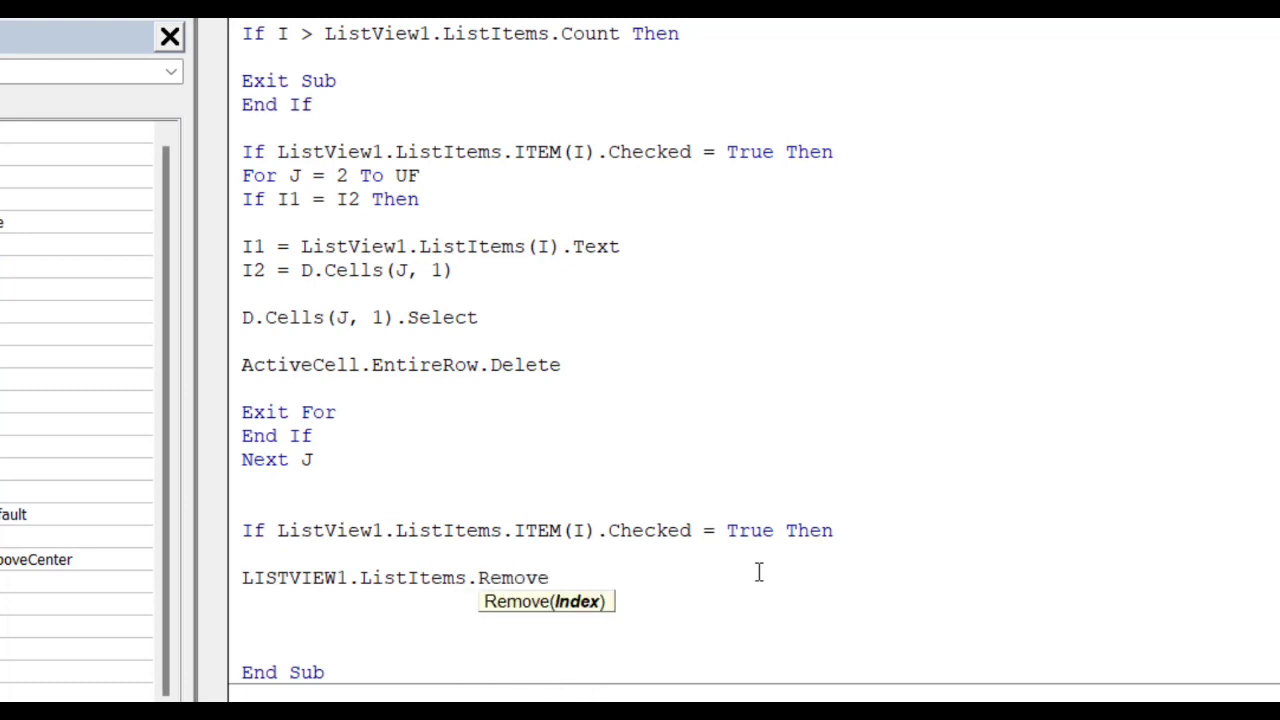
pyautogui.write(' LIST')
pyautogui.write('VIEW')
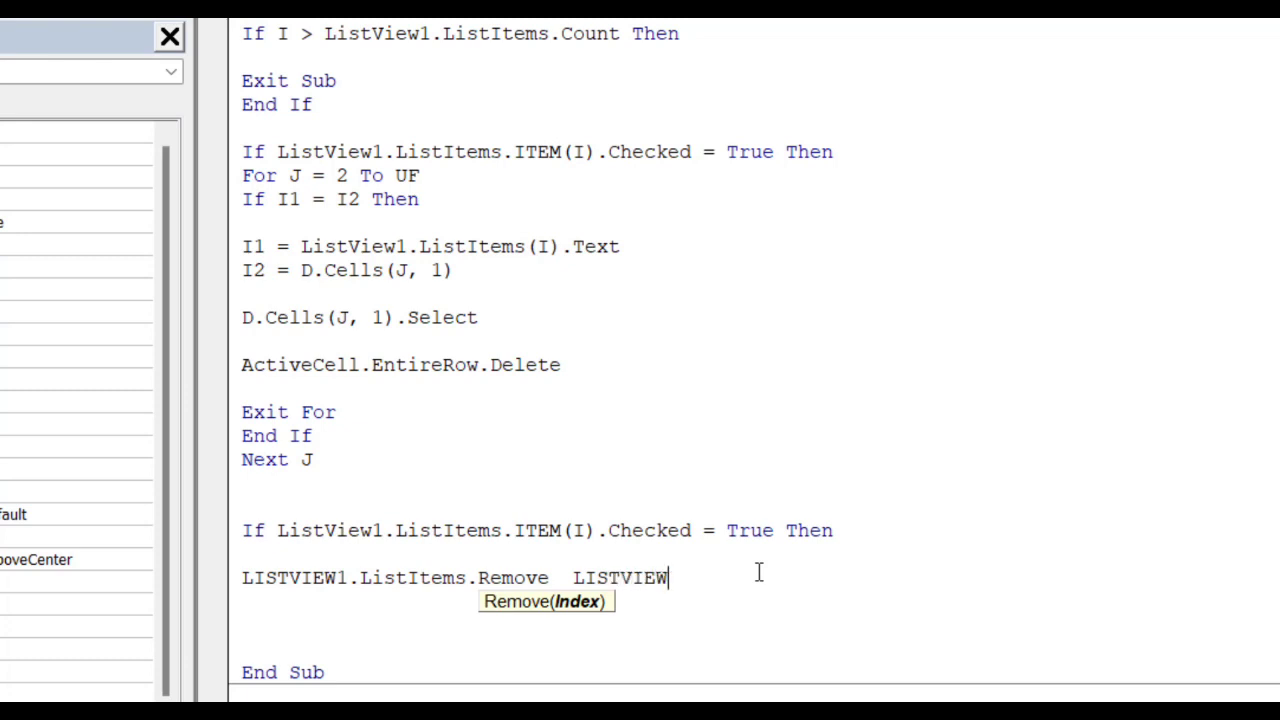
pyautogui.write('1')
pyautogui.write('.LI')
pyautogui.press('Escape')
pyautogui.hotkey('ctrl', 'space')
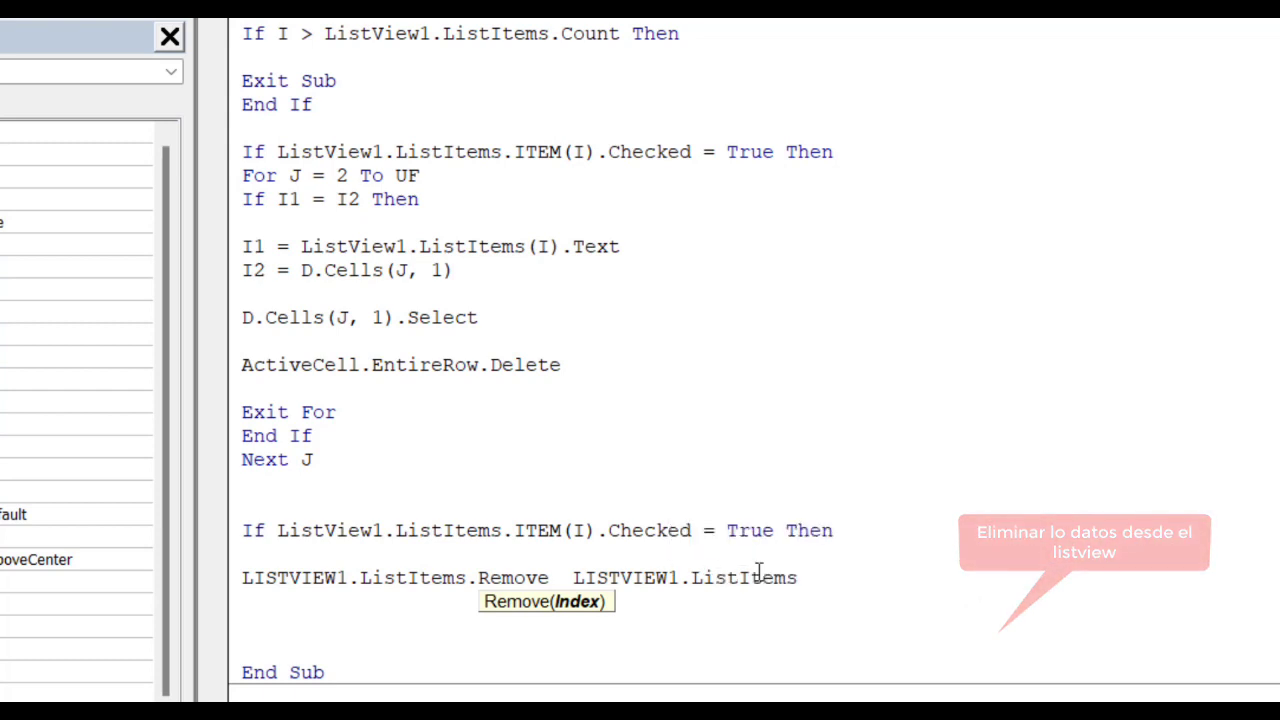
pyautogui.write(' (I')
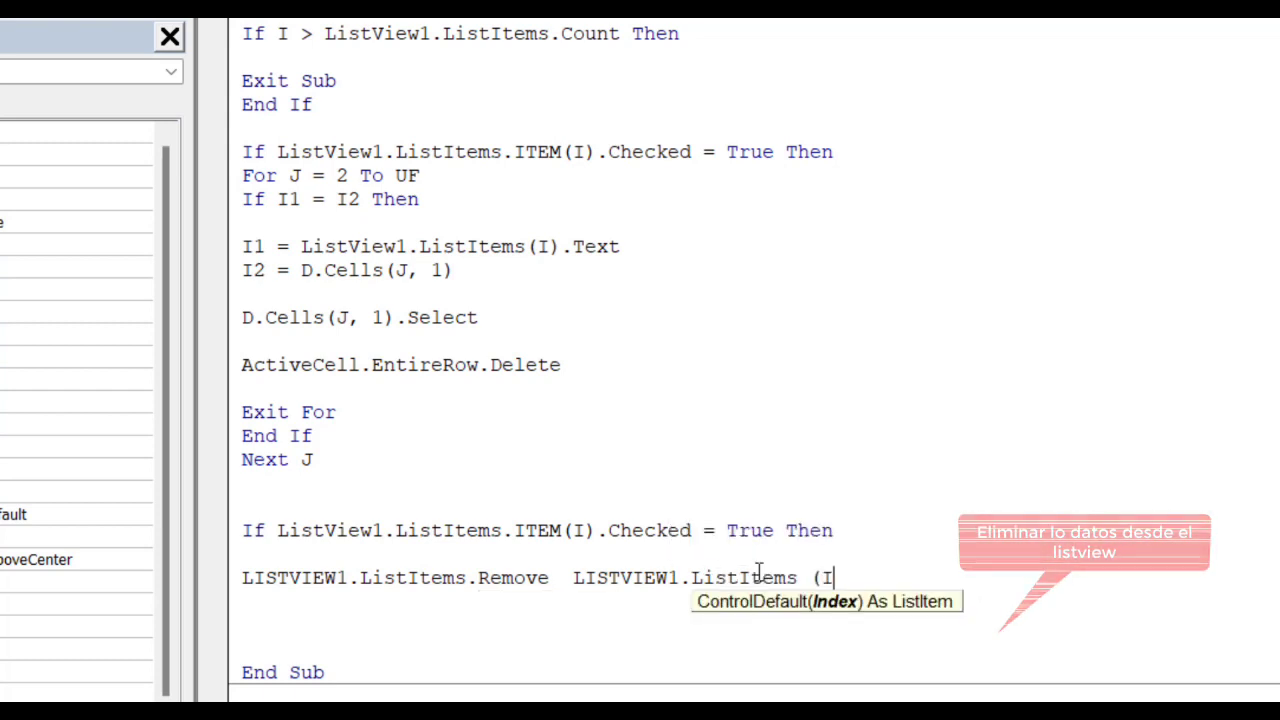
pyautogui.write(').')
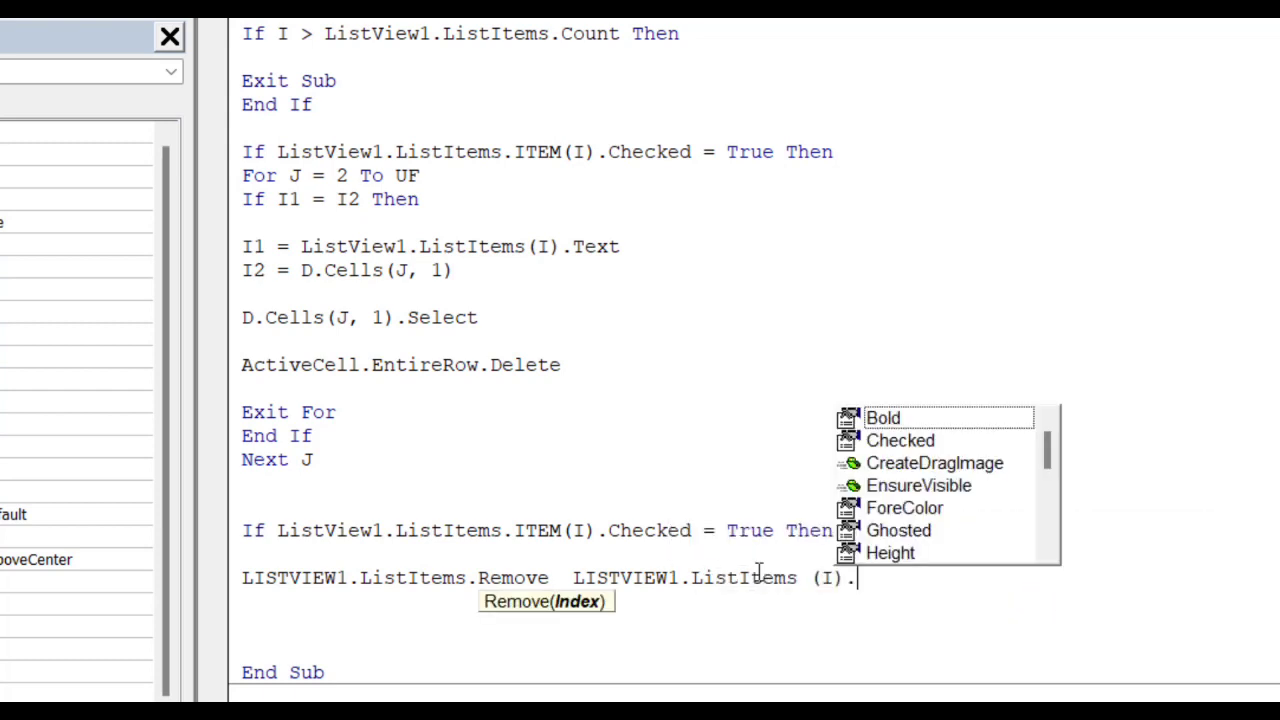
pyautogui.write('IN')
pyautogui.press('Return')
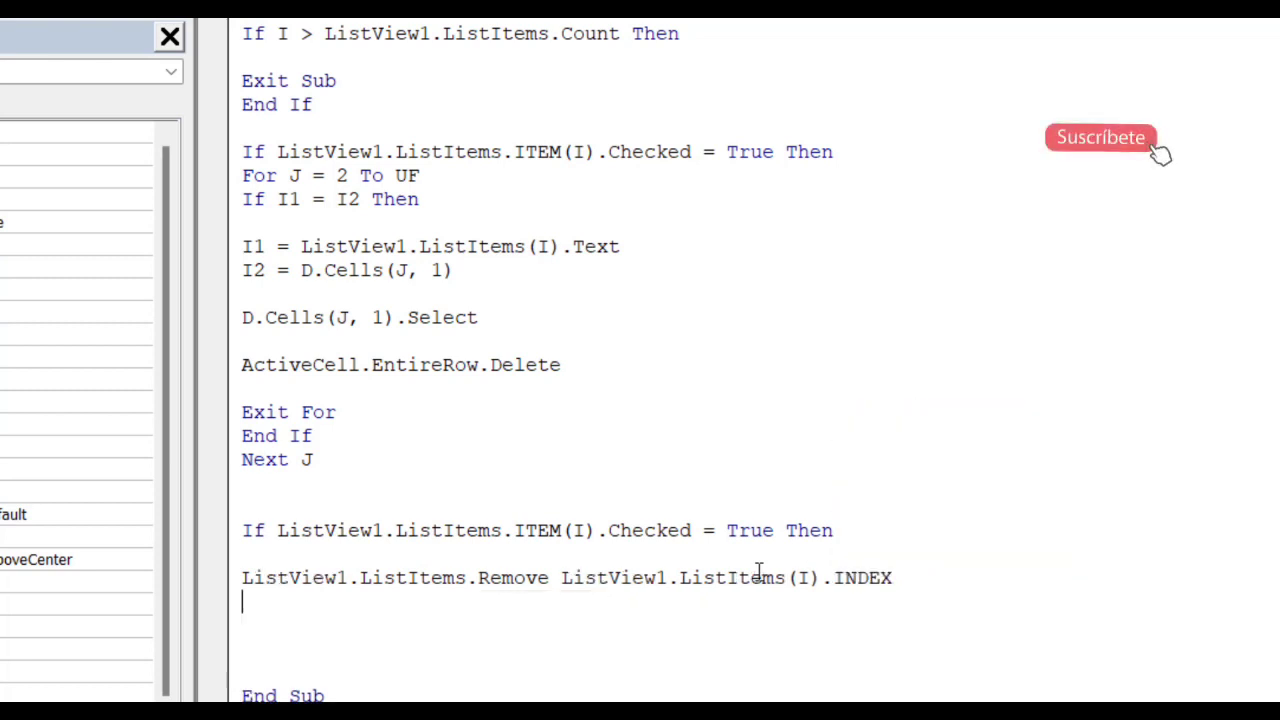
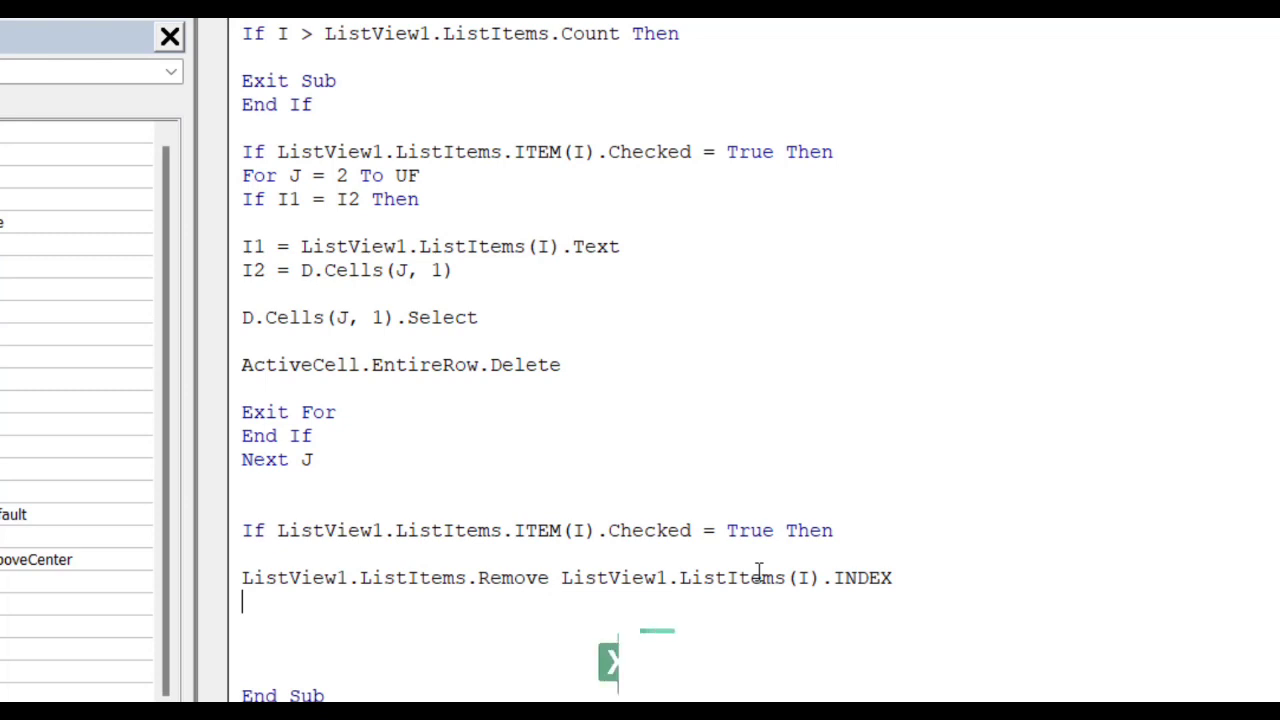
# Below the ListItems.Remove line, add I = I - 1 followed by an End If.
pyautogui.scroll(-1, 757, 580)
pyautogui.scroll(-1, 757, 583)
pyautogui.scroll(-1, 654, 591)
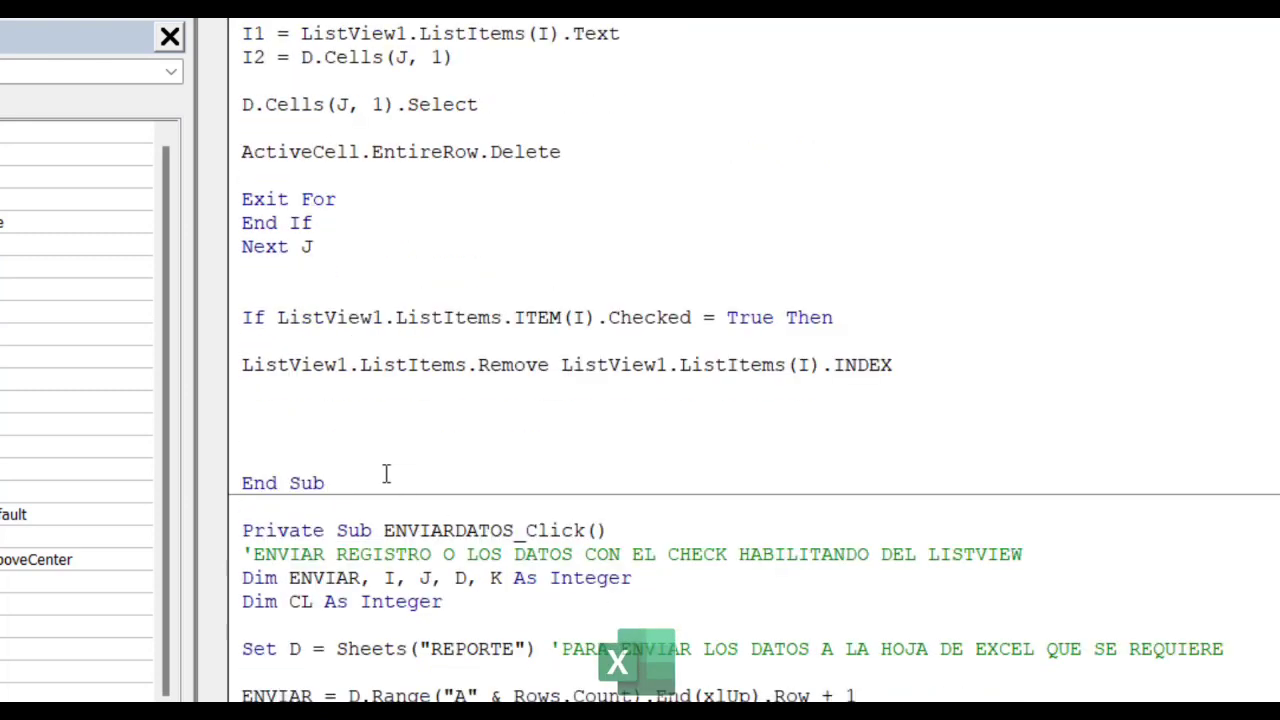
pyautogui.write('I ')
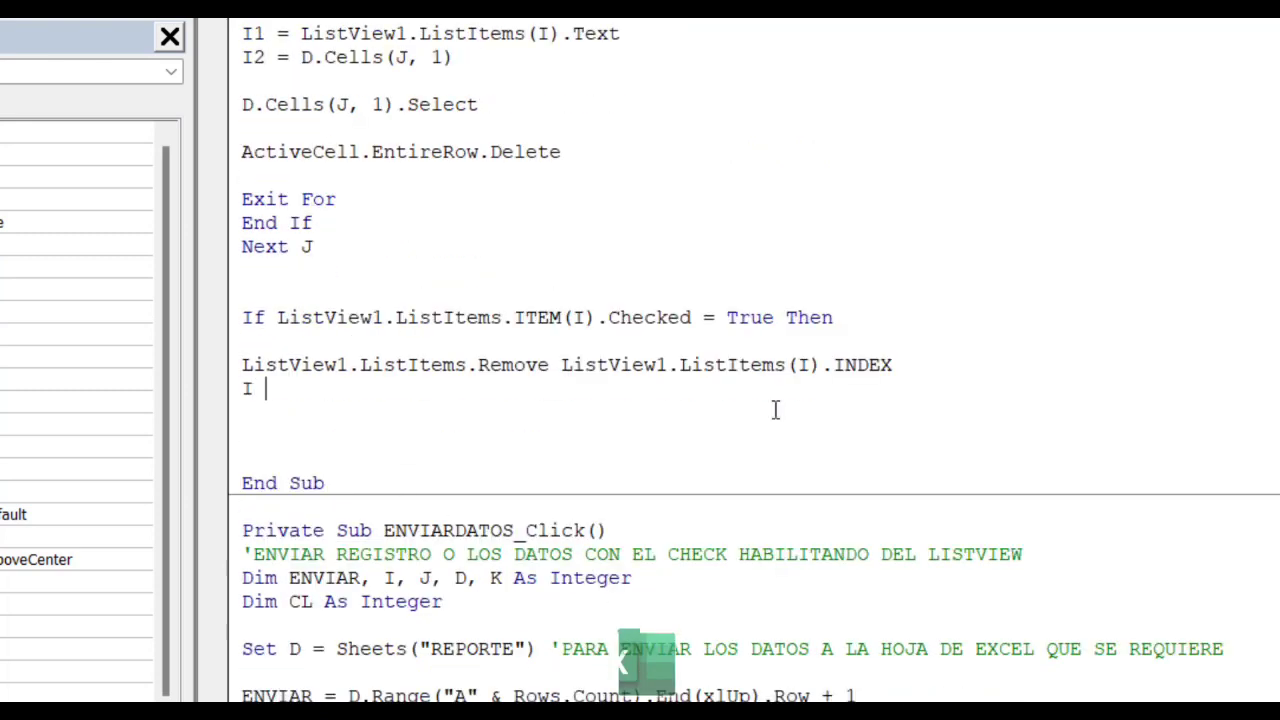
pyautogui.write('= I ')
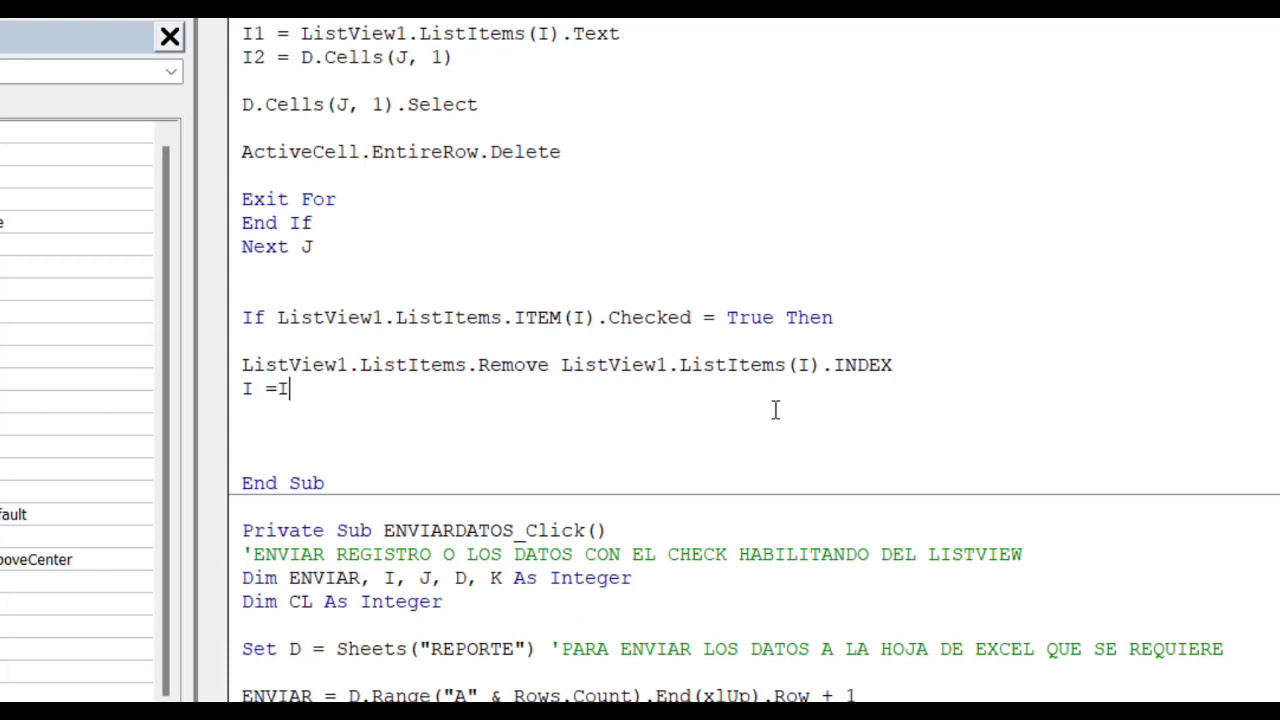
pyautogui.write('- 1')
pyautogui.press('Return')
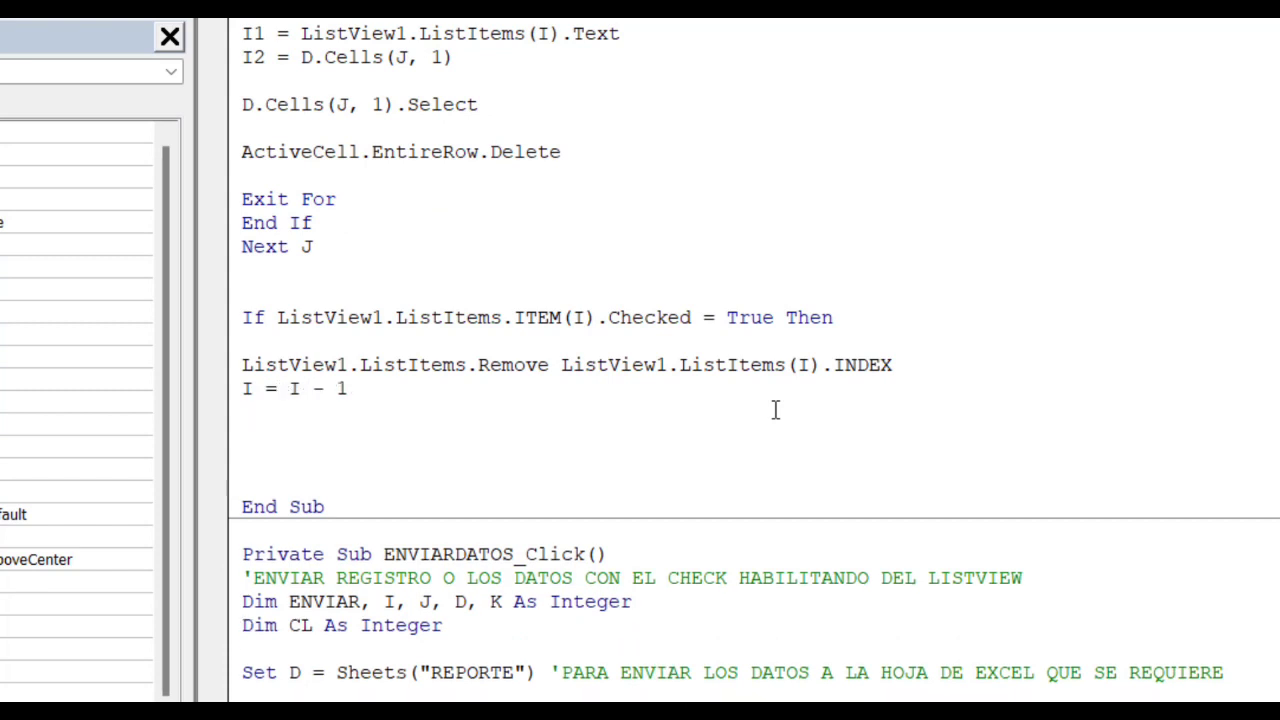
pyautogui.write('END IF')
pyautogui.press('Return')
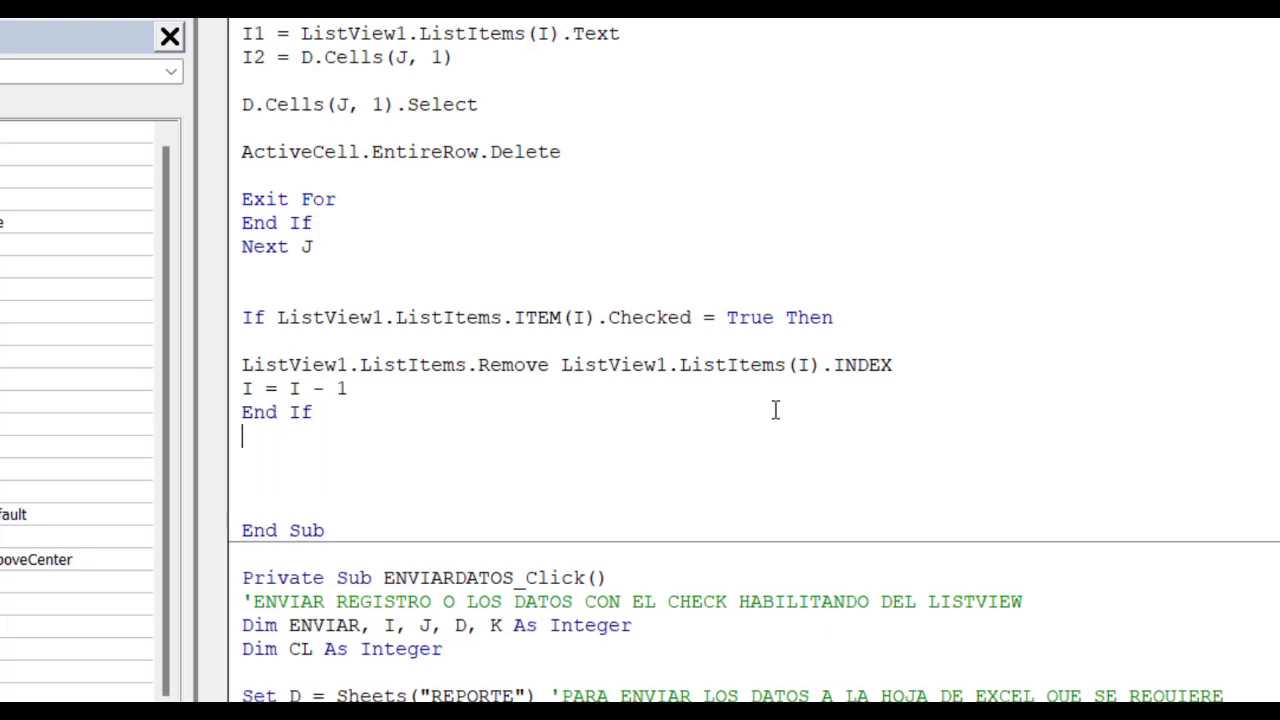
# Add a second End If and the Next I line to close the loop.
pyautogui.write('NEX')
pyautogui.press('BackSpace')
pyautogui.press('BackSpace')
pyautogui.press('BackSpace')
pyautogui.write('EN')
pyautogui.write('D IF')
pyautogui.press('Return')
pyautogui.write('NEX')
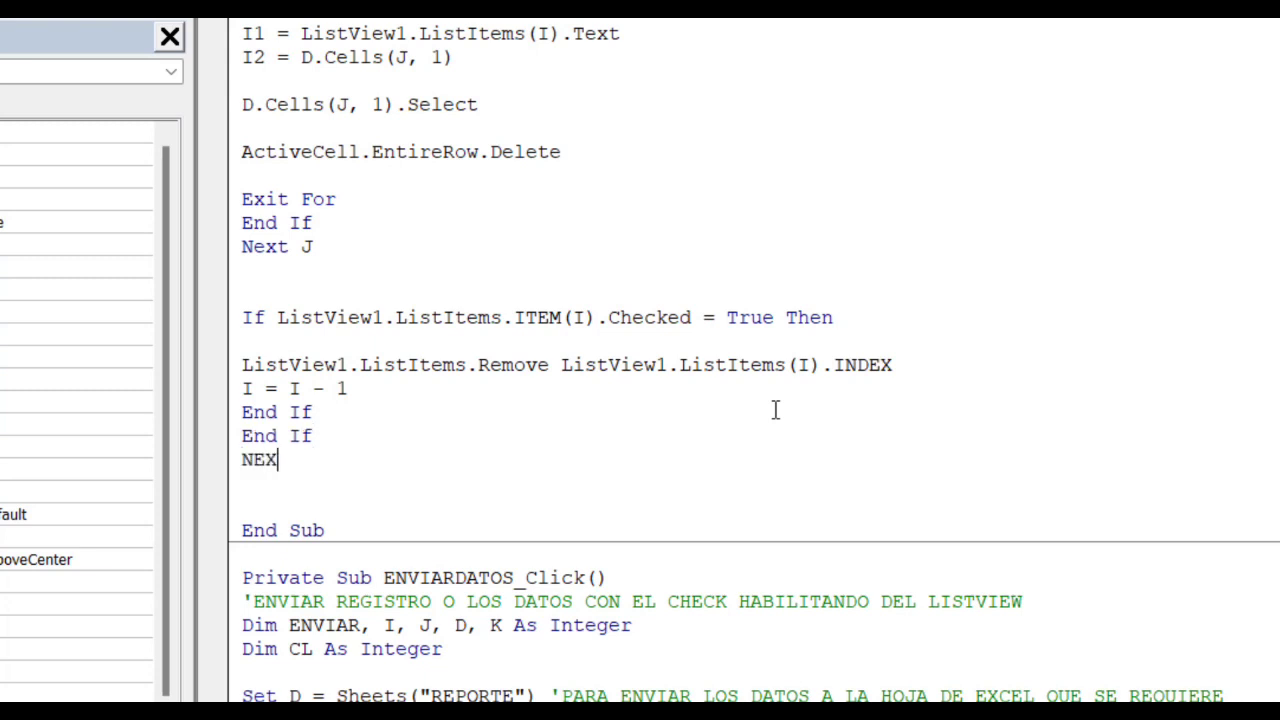
pyautogui.write('T ')
pyautogui.write('I')
pyautogui.press('Return')
pyautogui.write('NE')
pyautogui.press('BackSpace')
pyautogui.press('BackSpace')
# Add the final End If and review the finished ELIMINAR_Click code.
pyautogui.write('END ')
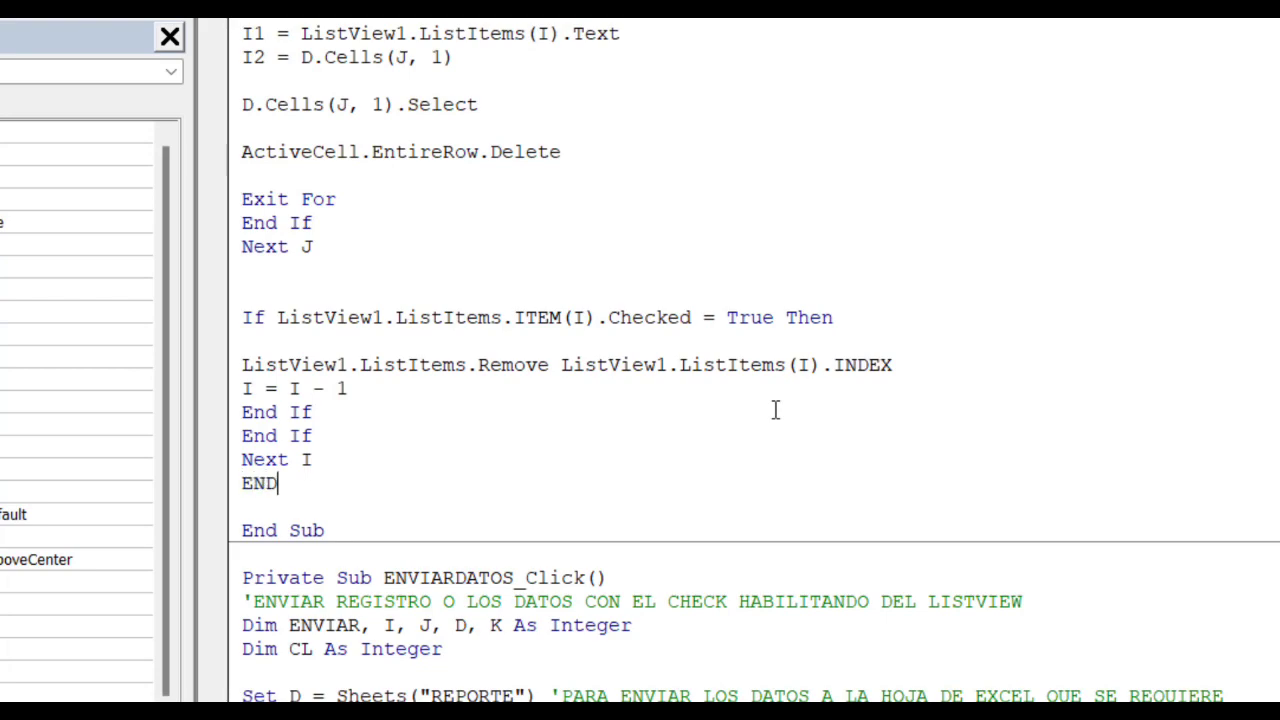
pyautogui.write('IF')
pyautogui.click(608, 523)
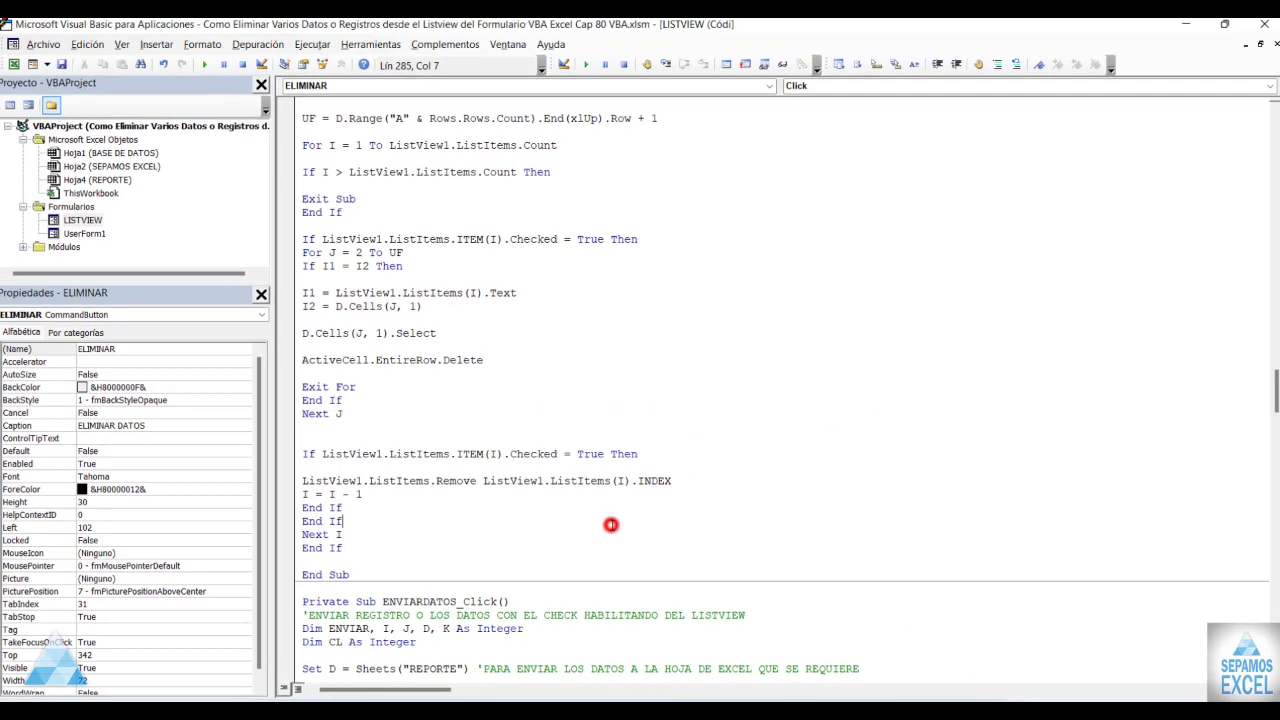
pyautogui.scroll(3, 567, 521)
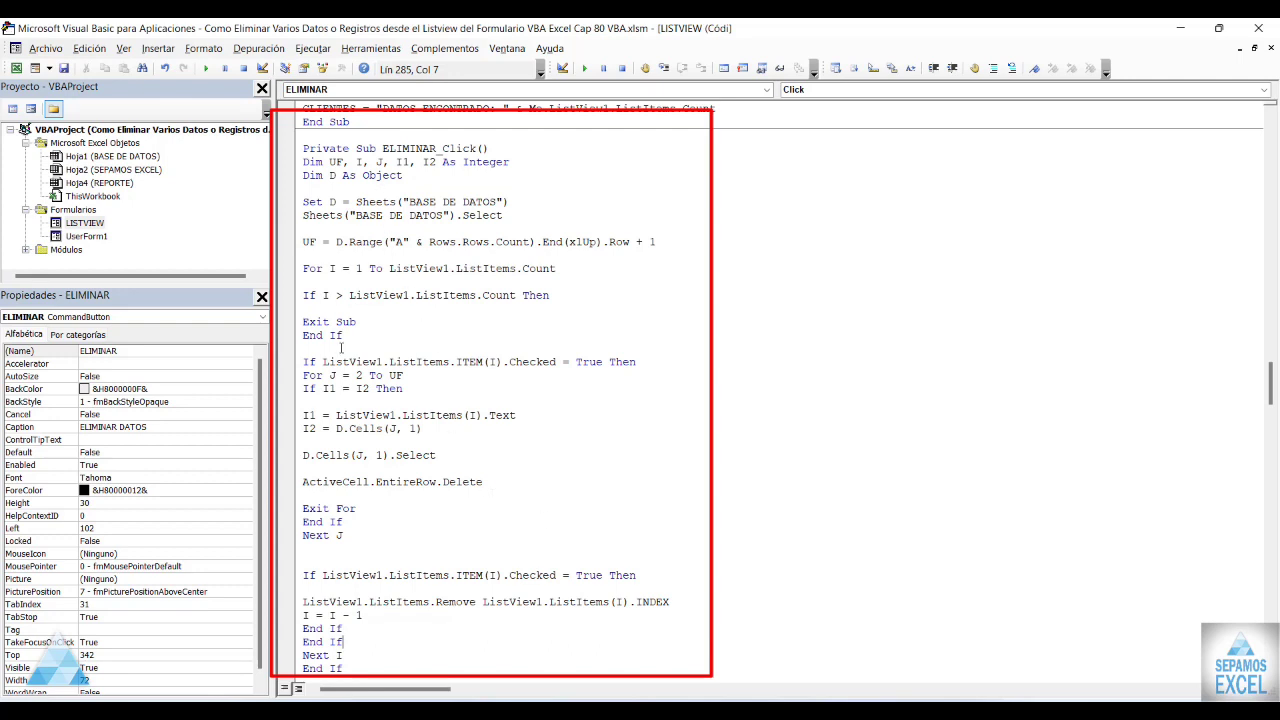
pyautogui.moveTo(305, 165); pyautogui.dragTo(362, 615)
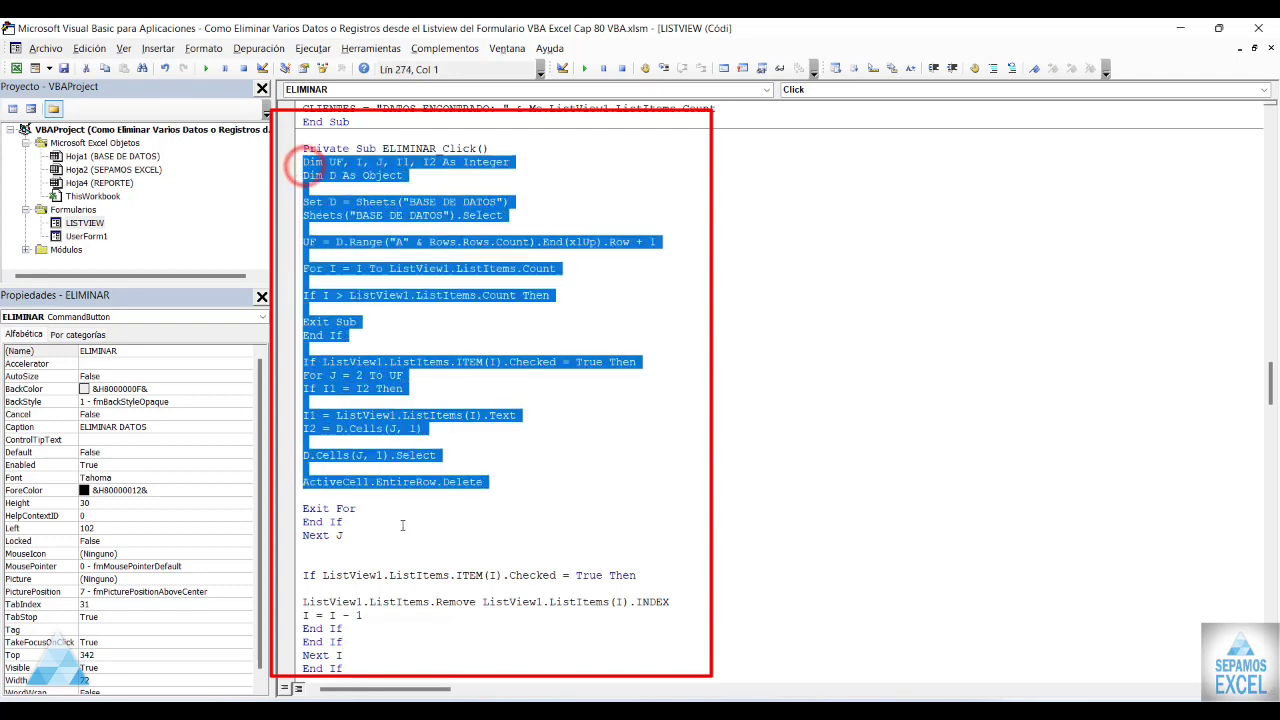
pyautogui.scroll(-3, 400, 604)
pyautogui.scroll(3, 400, 604)
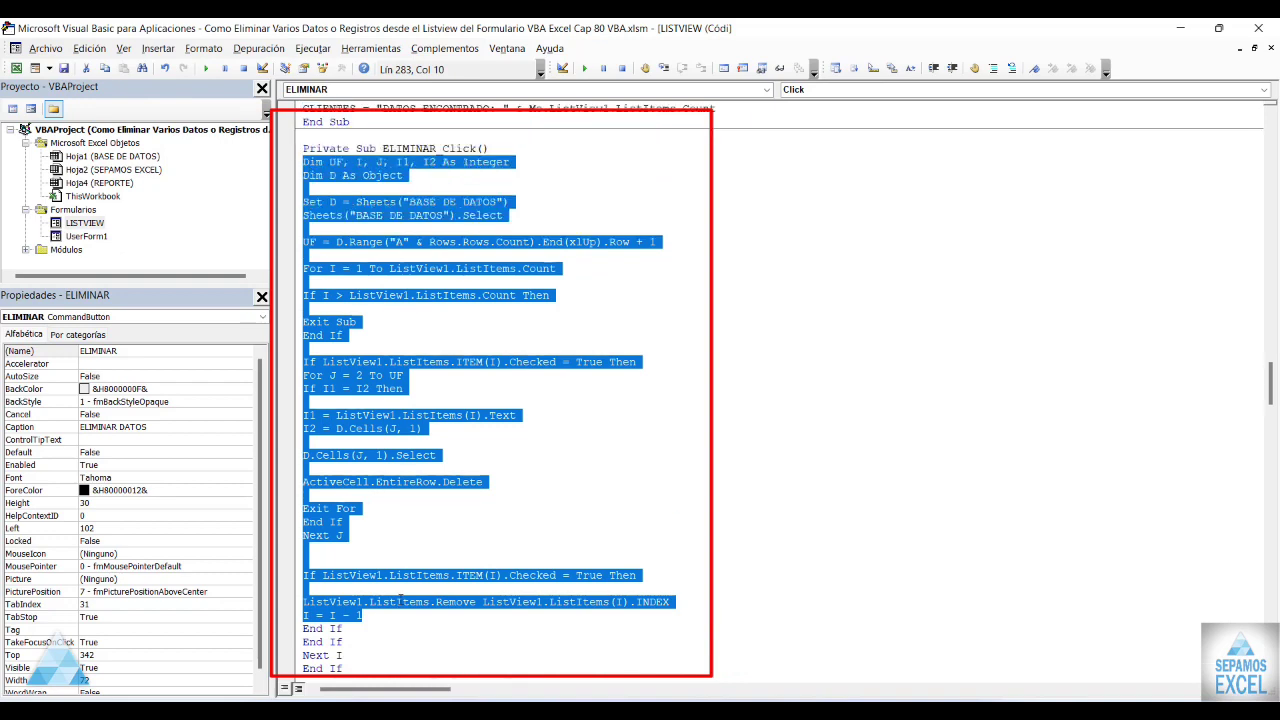
pyautogui.click(466, 533)
pyautogui.scroll(2, 466, 533)
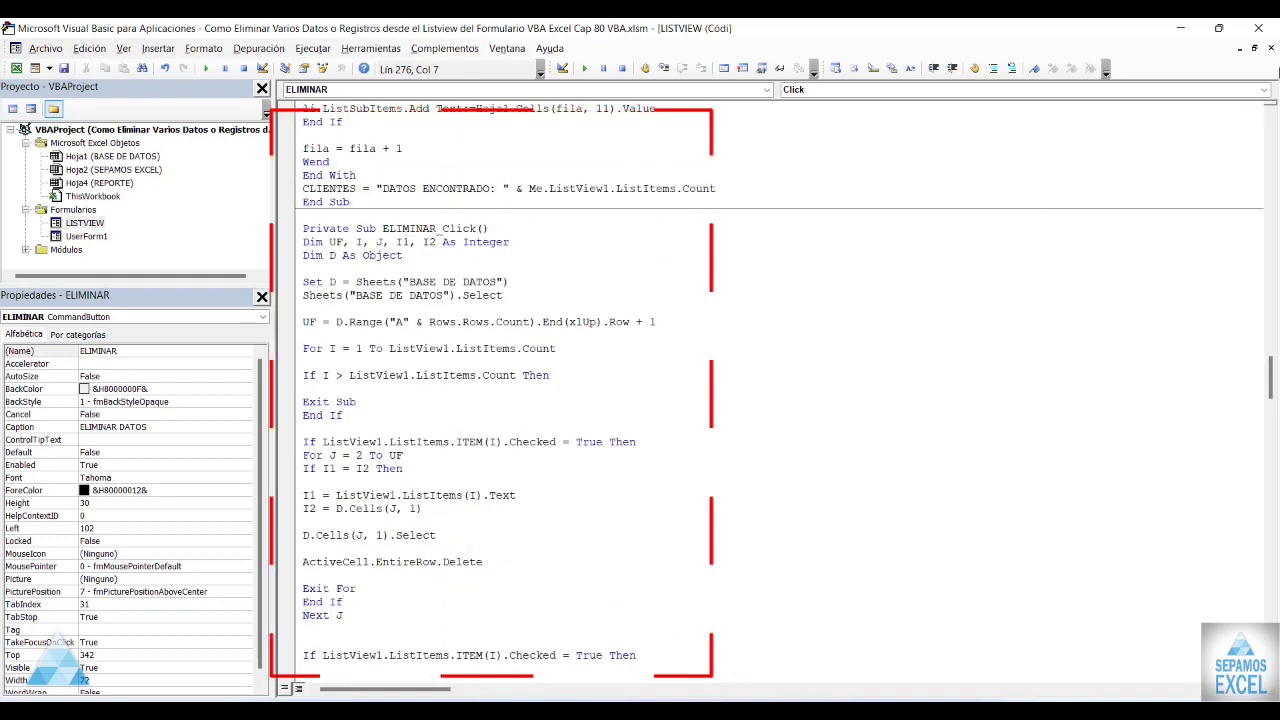
# Reopen the ELIMINAR DATOS code from the form designer, check it, and close the code window.
pyautogui.click(1270, 48)
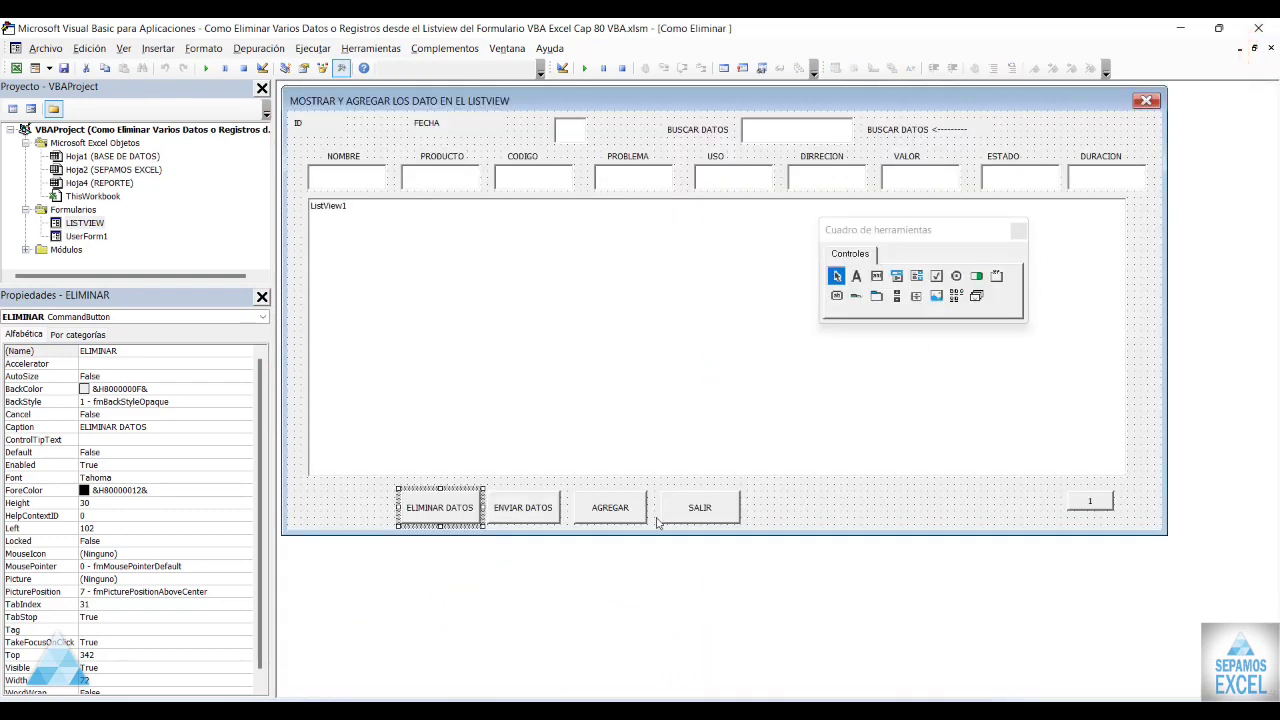
pyautogui.click(830, 503)
pyautogui.click(452, 513)
pyautogui.click(783, 494)
pyautogui.doubleClick(453, 505)
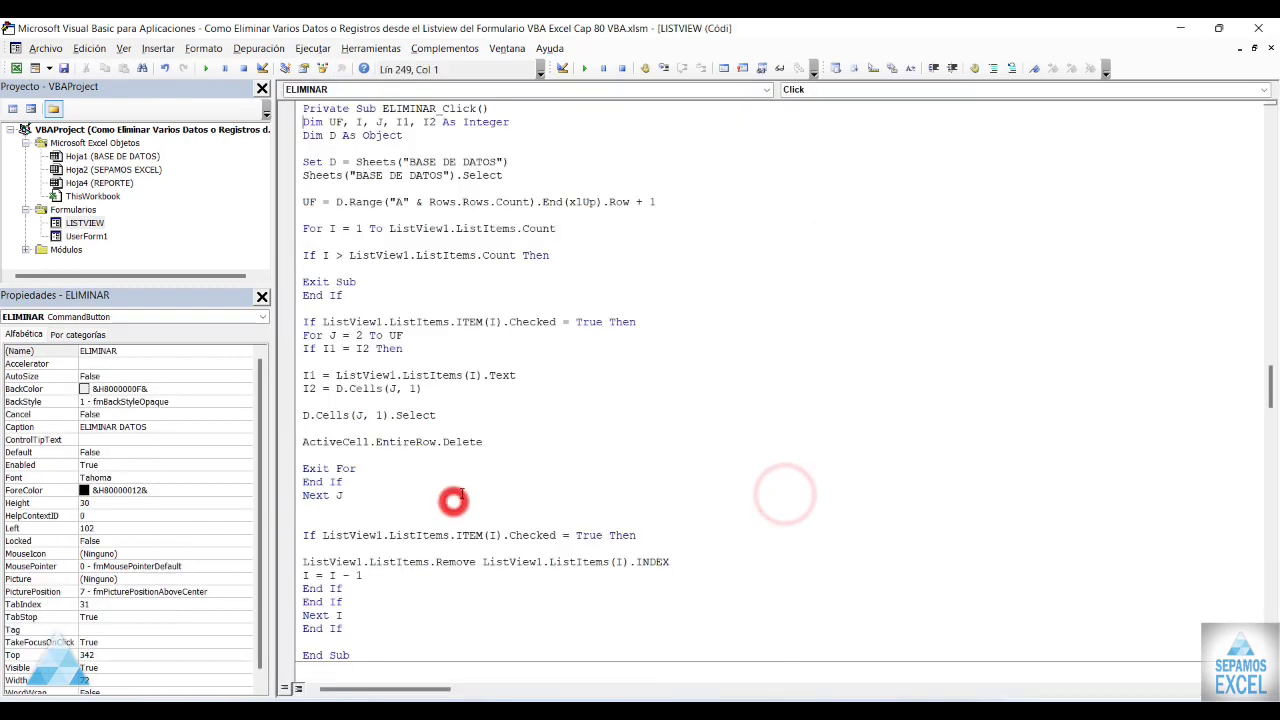
pyautogui.scroll(-4, 357, 400)
pyautogui.scroll(2, 361, 457)
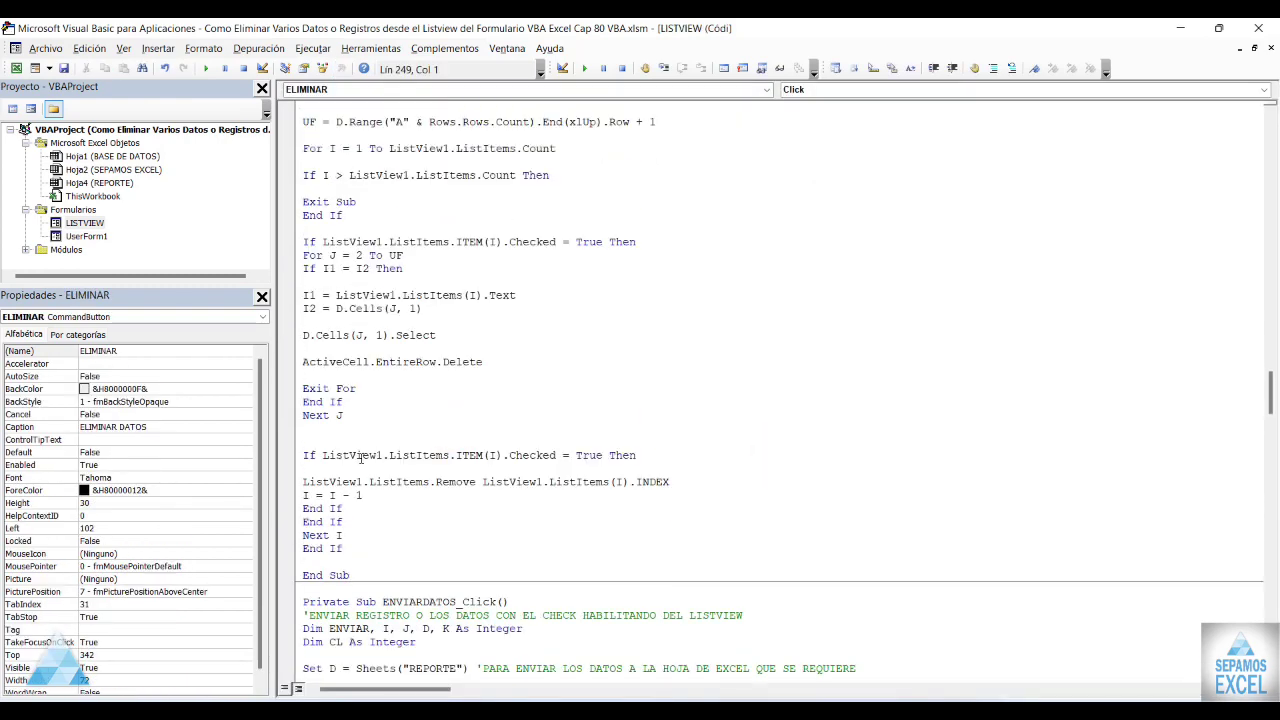
pyautogui.click(302, 553)
pyautogui.scroll(5, 481, 560)
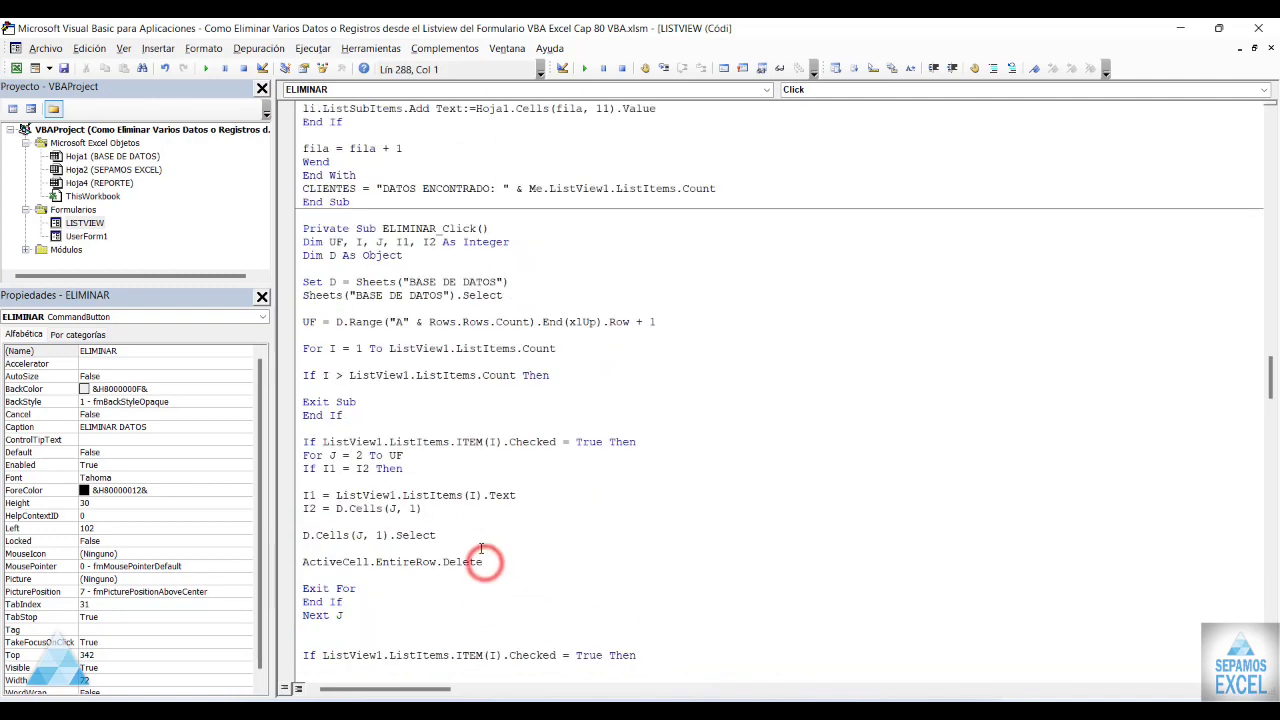
pyautogui.click(1271, 48)
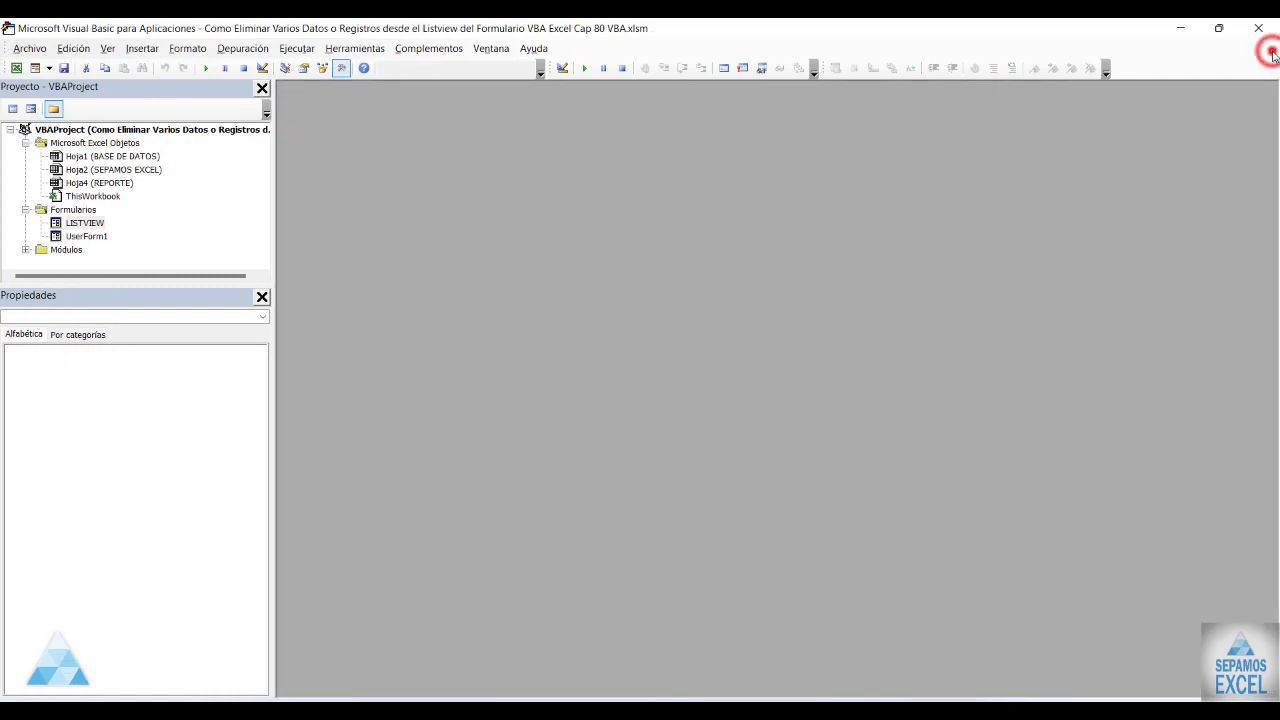
# From the workbook, open FORMULARIO, tick record ID 2 (TV 25P), delete it with ELIMINAR DATOS, and close the form.
pyautogui.click(1258, 28)
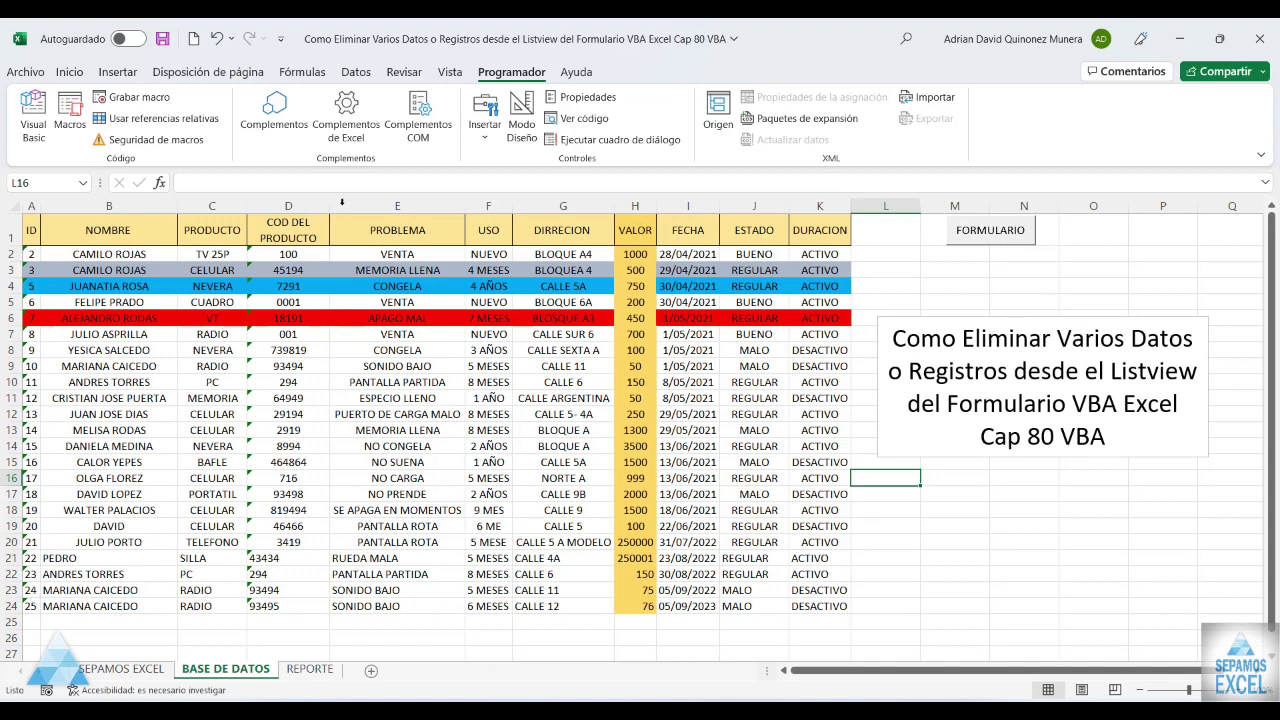
pyautogui.click(1006, 231)
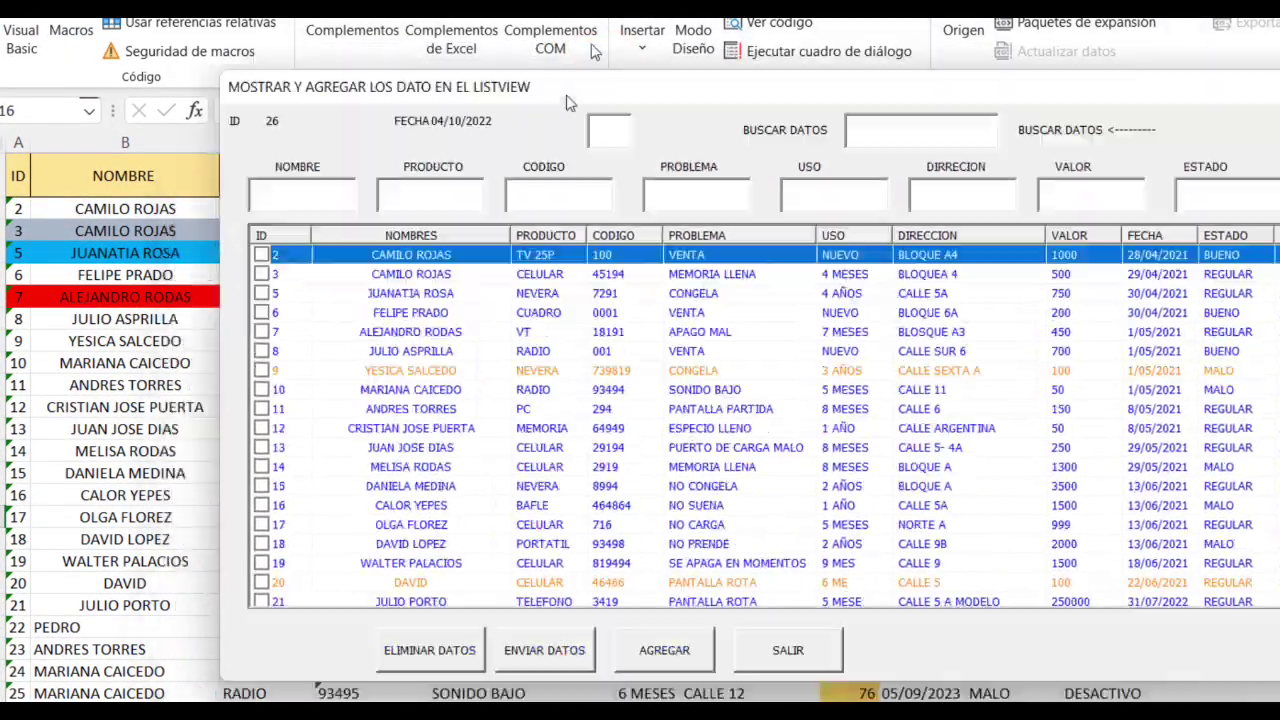
pyautogui.moveTo(604, 78)
pyautogui.mouseDown()
pyautogui.moveTo(764, 14)
pyautogui.moveTo(700, 24)
pyautogui.mouseUp()
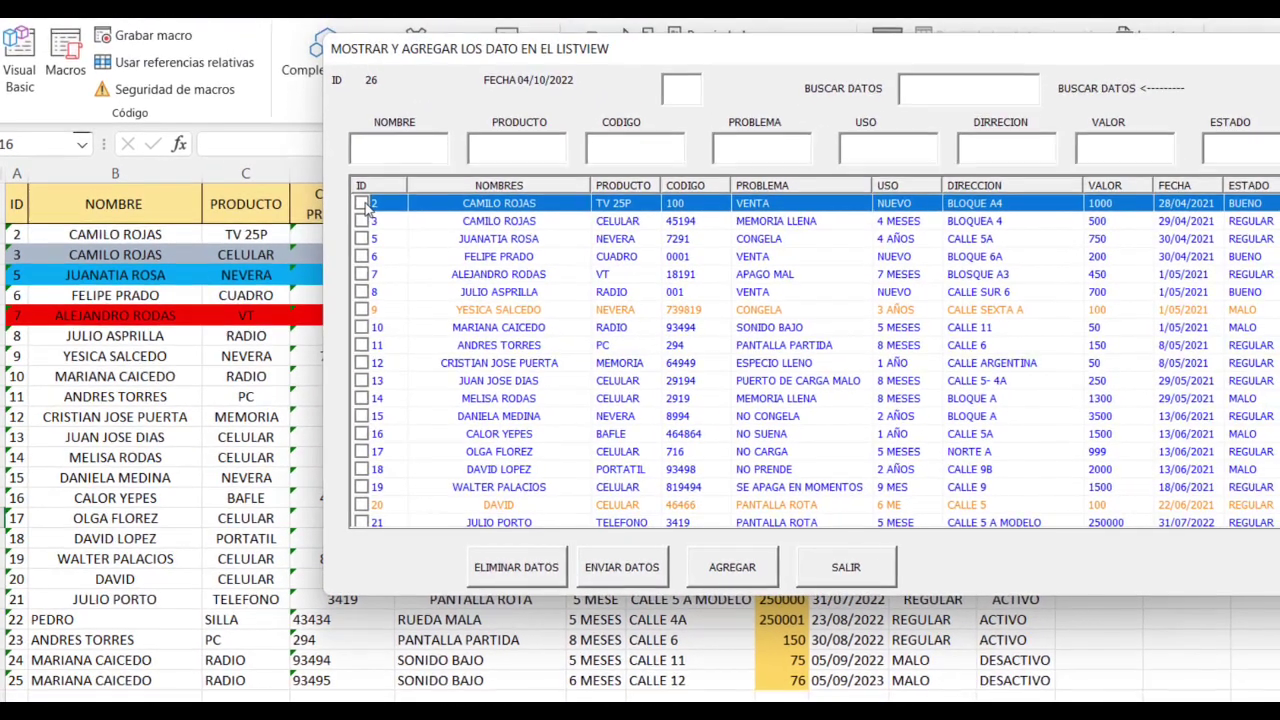
pyautogui.click(361, 203)
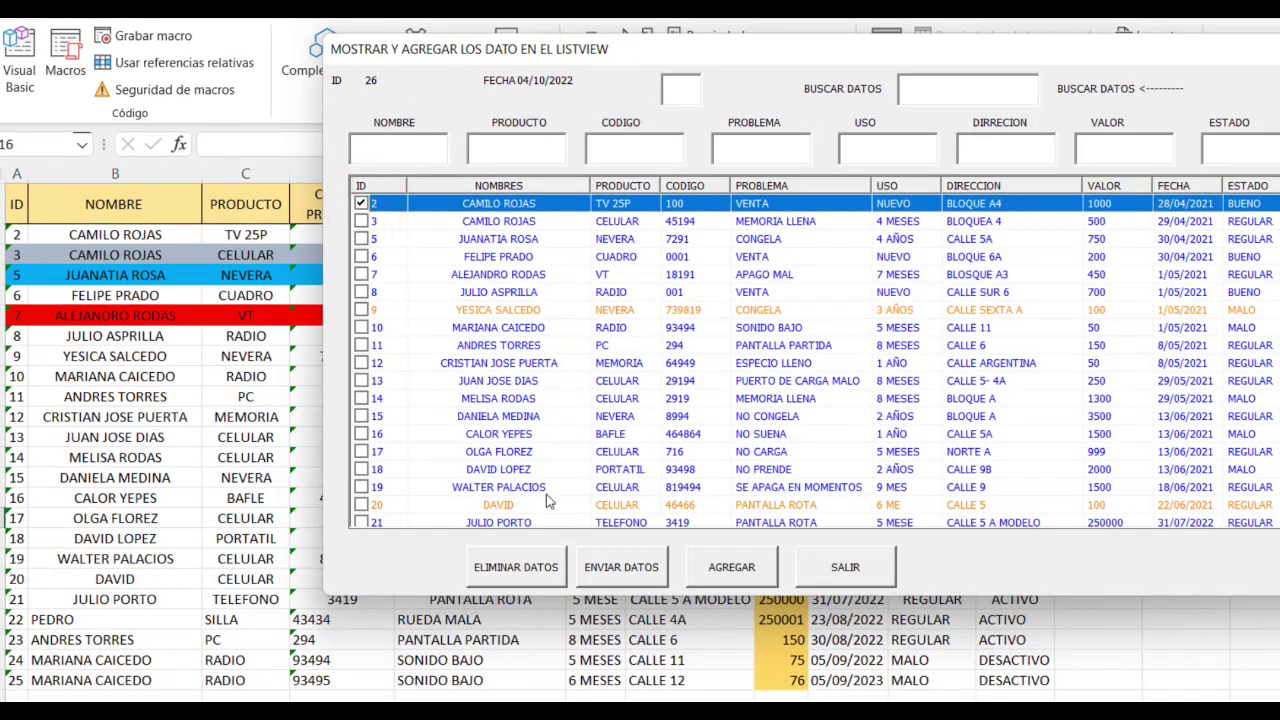
pyautogui.click(548, 570)
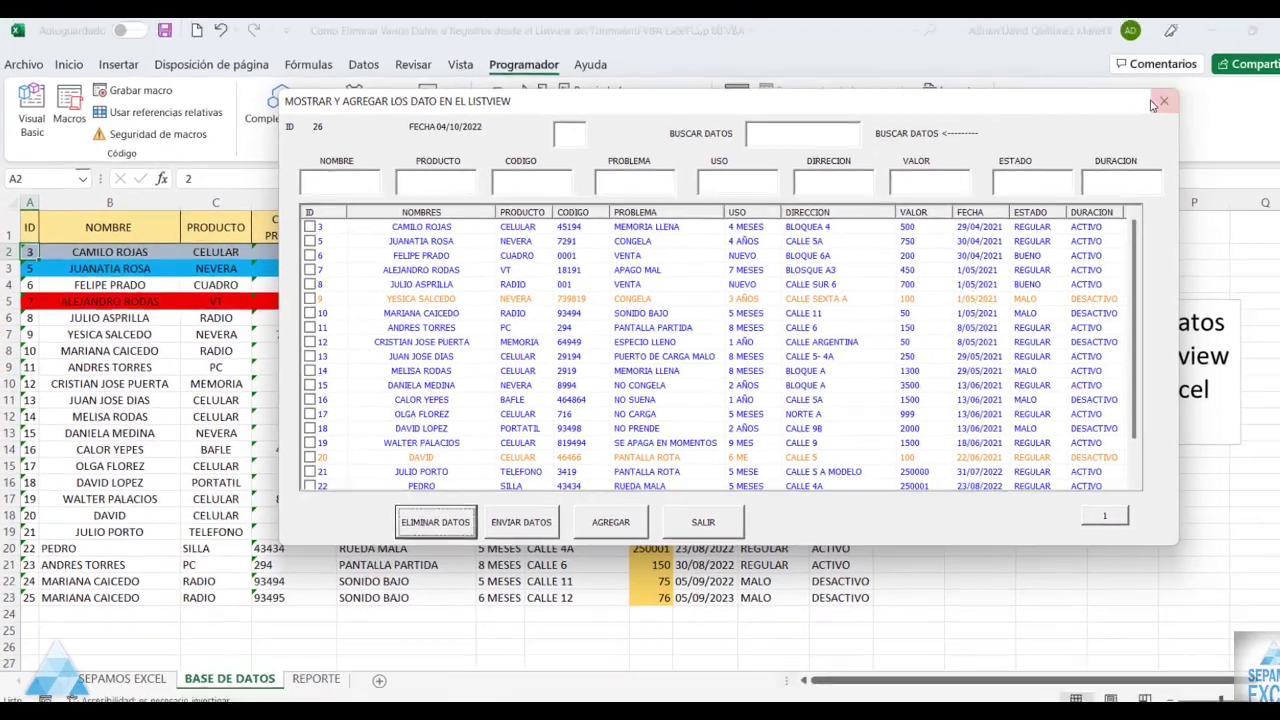
pyautogui.click(1128, 108)
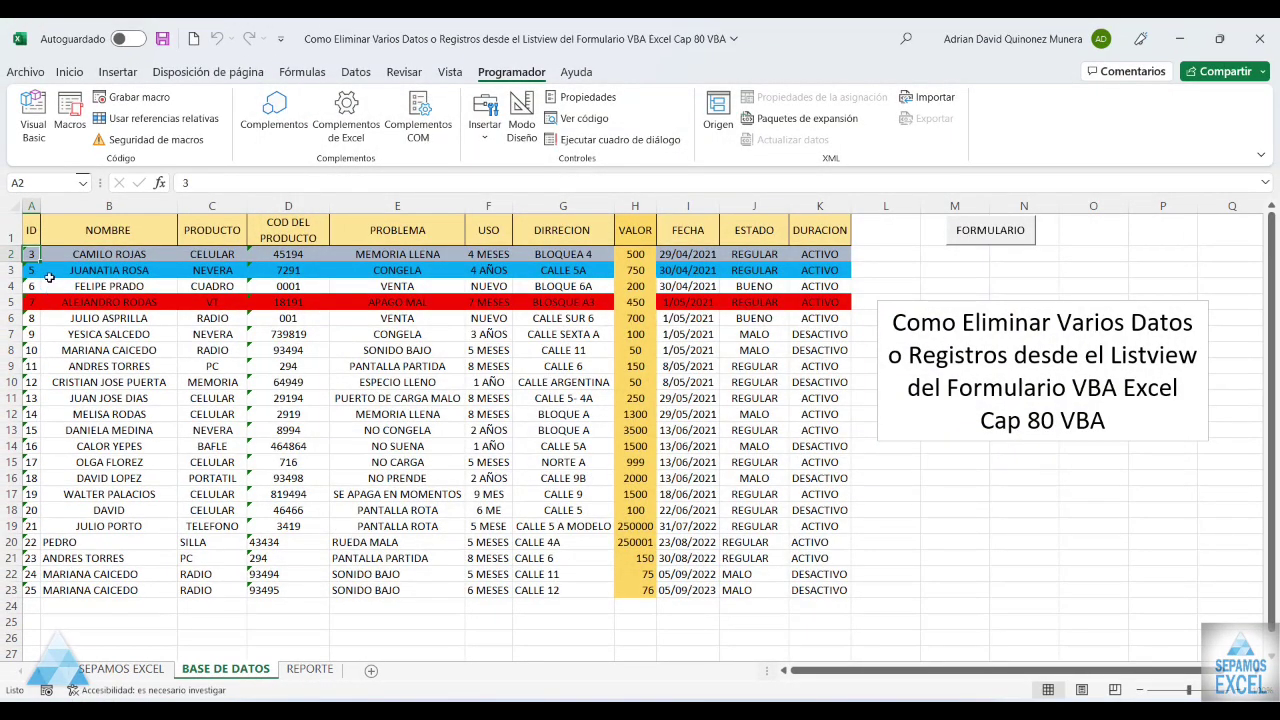
# Collapse the ribbon to tabs only and reopen the ListView form, repositioning it over the sheet.
pyautogui.click(978, 230)
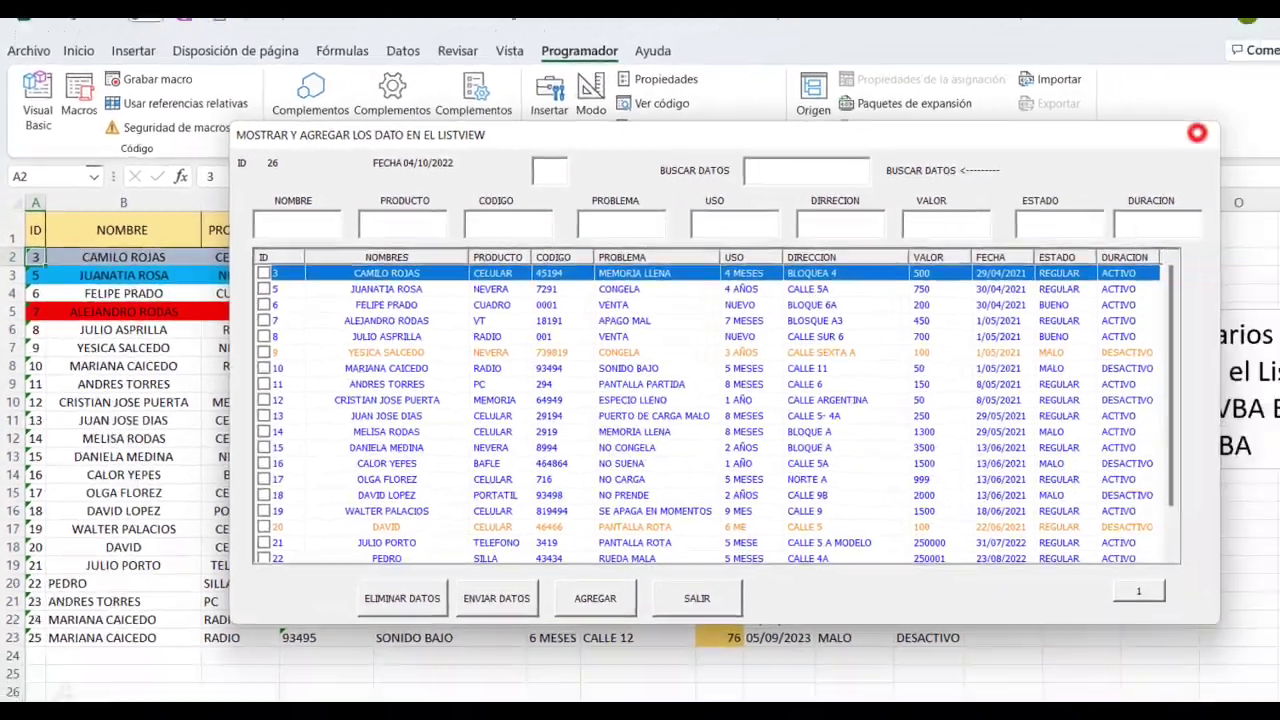
pyautogui.click(1057, 143)
pyautogui.click(1258, 156)
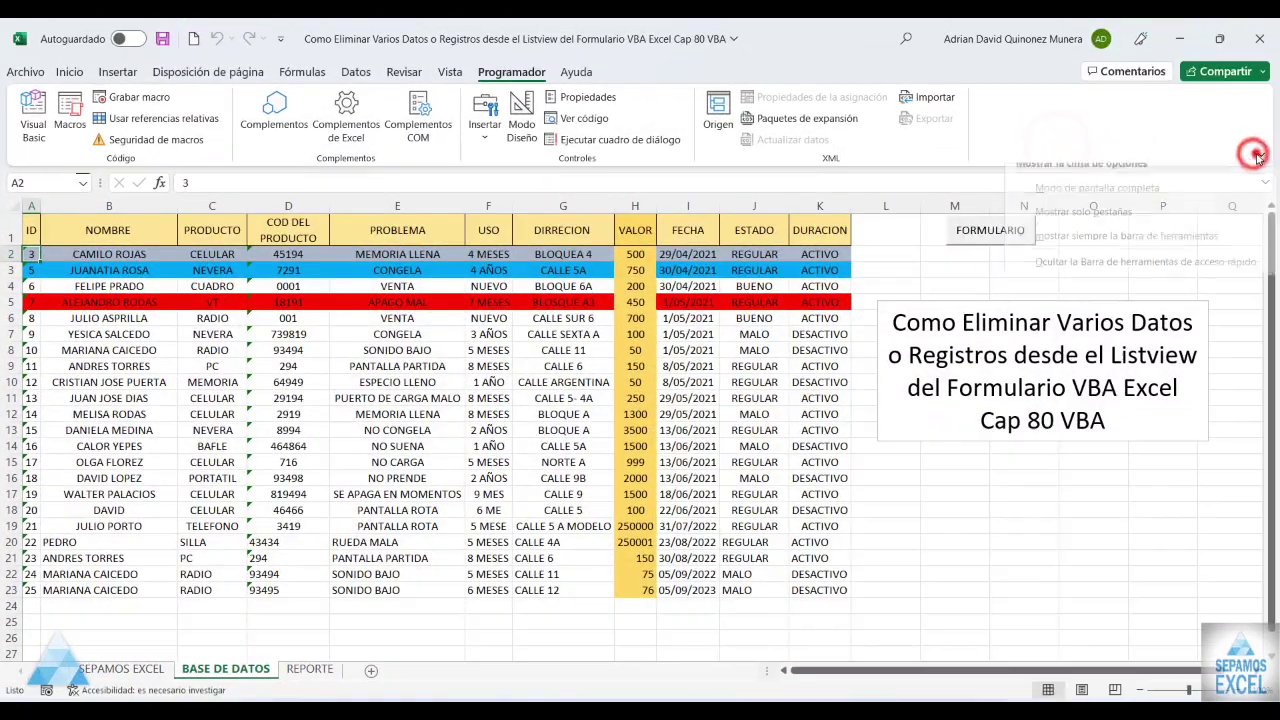
pyautogui.click(1069, 226)
pyautogui.click(990, 148)
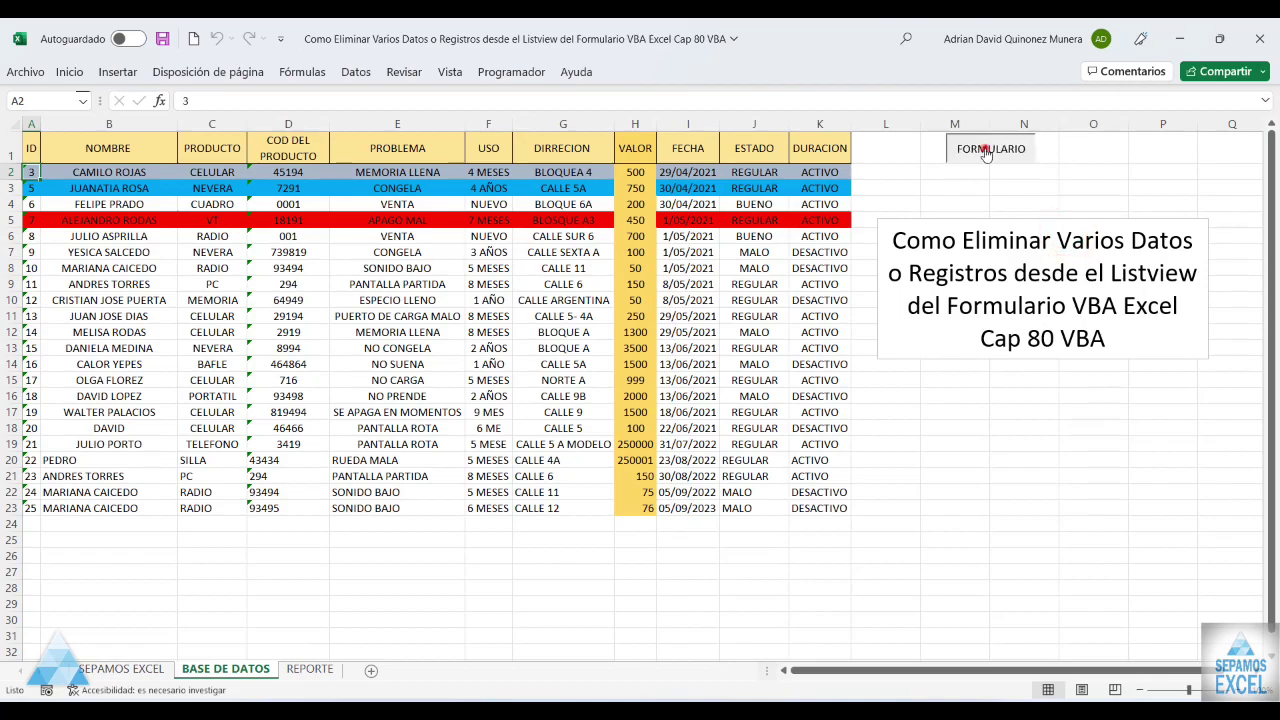
pyautogui.moveTo(730, 152)
pyautogui.mouseDown()
pyautogui.moveTo(840, 255)
pyautogui.moveTo(837, 211)
pyautogui.mouseUp()
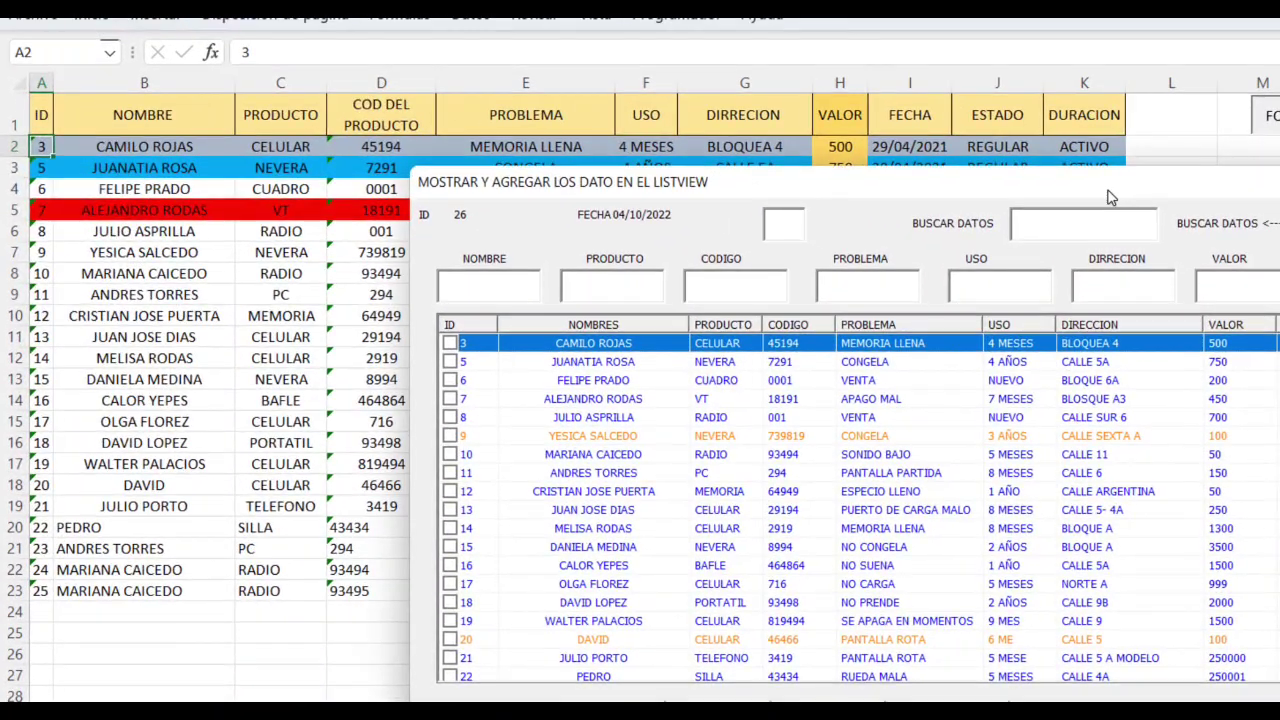
pyautogui.moveTo(1110, 197); pyautogui.dragTo(1110, 189)
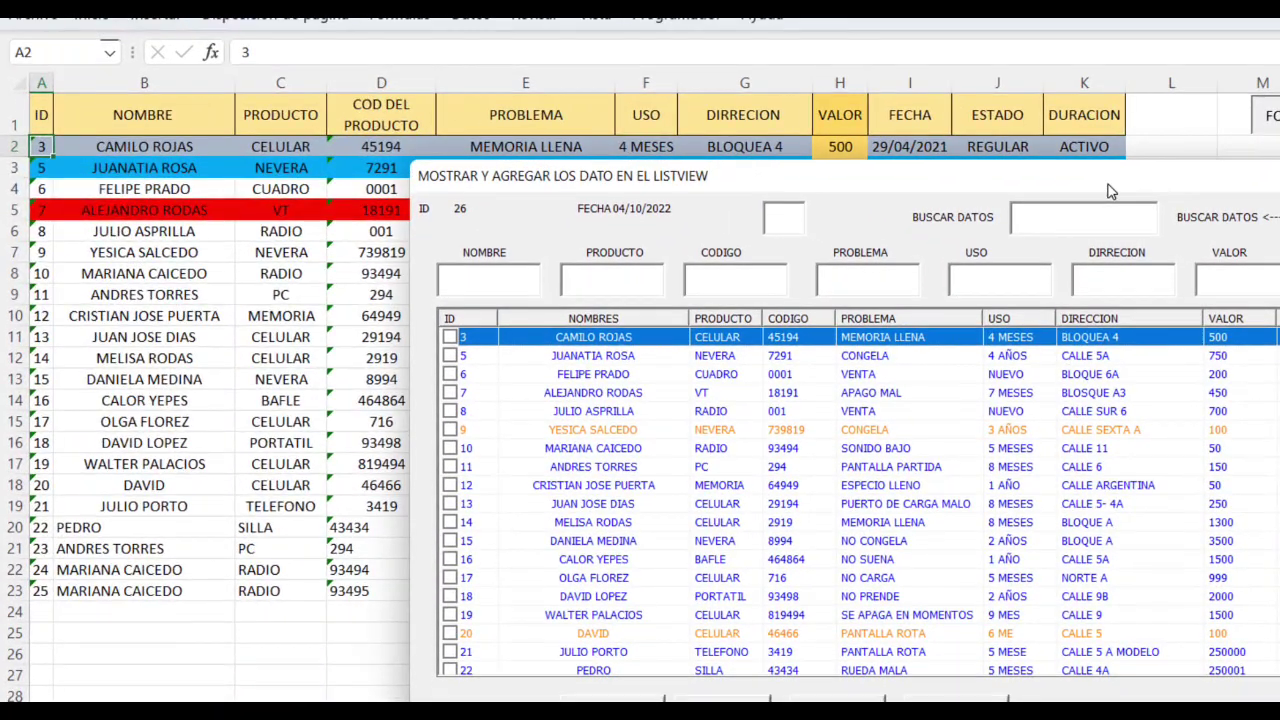
pyautogui.moveTo(1032, 185); pyautogui.dragTo(1063, 183)
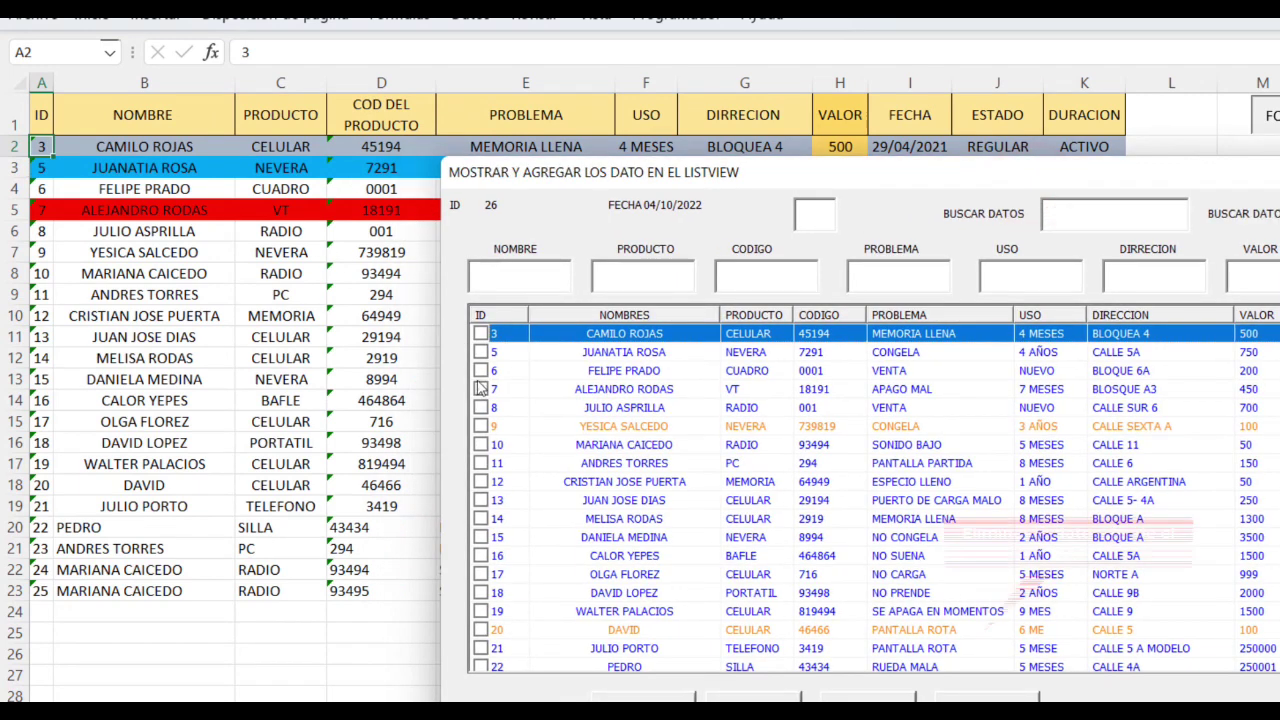
pyautogui.scroll(-1, 630, 500)
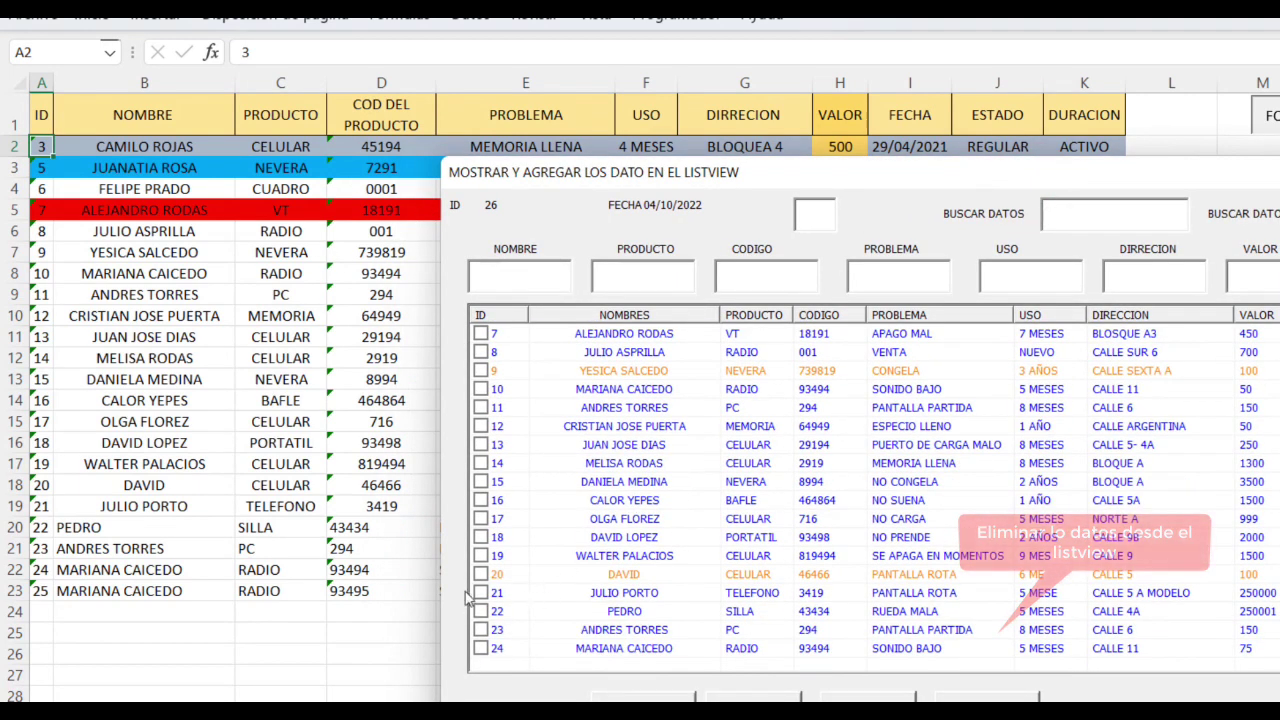
pyautogui.scroll(1, 565, 570)
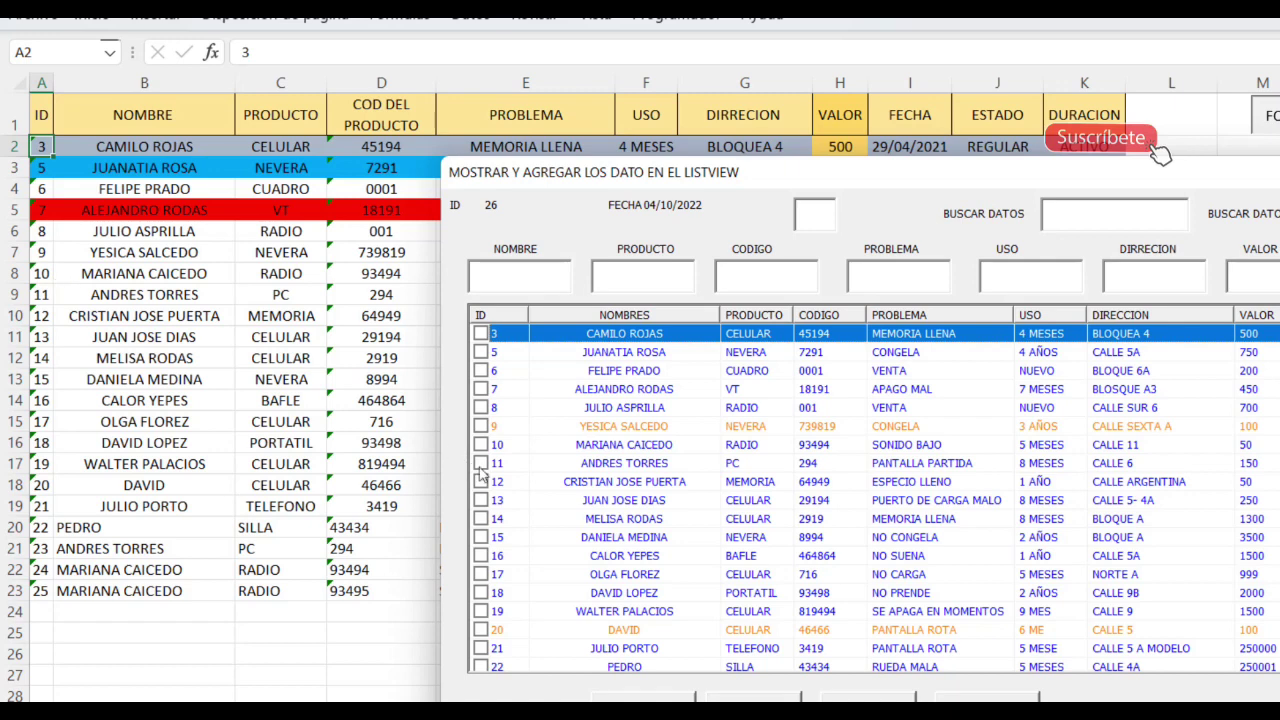
pyautogui.click(481, 428)
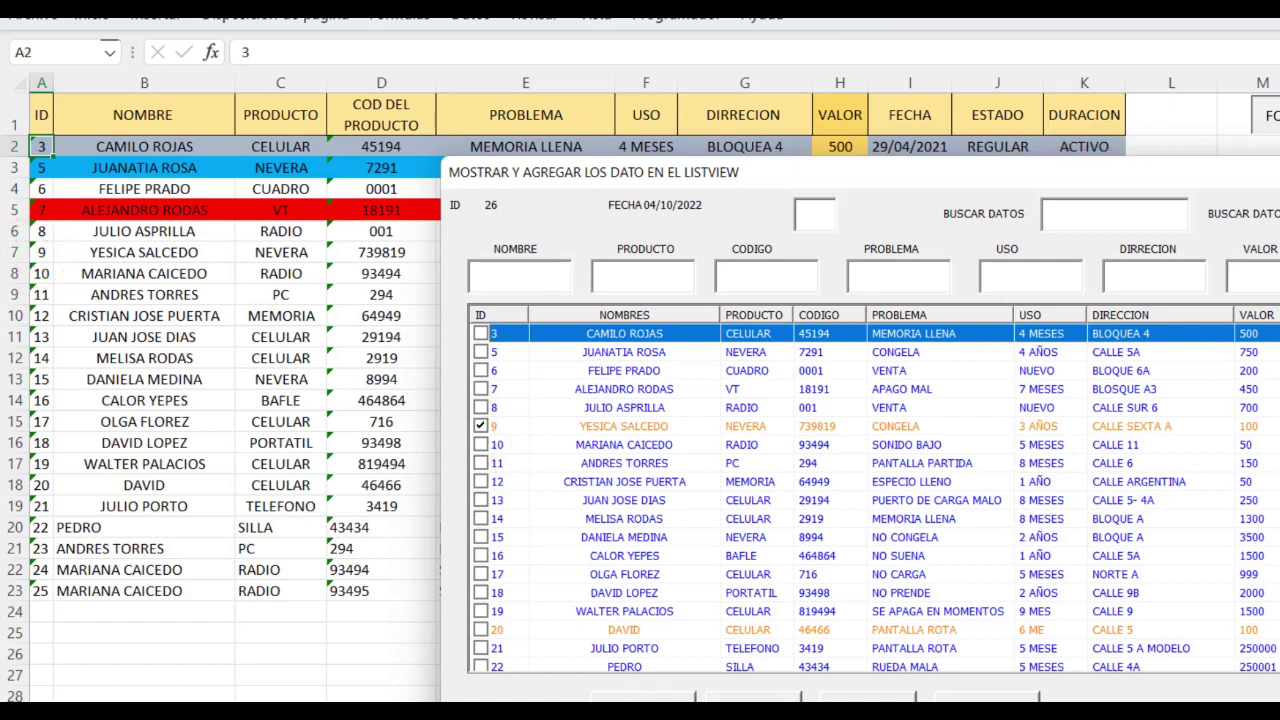
pyautogui.click(625, 696)
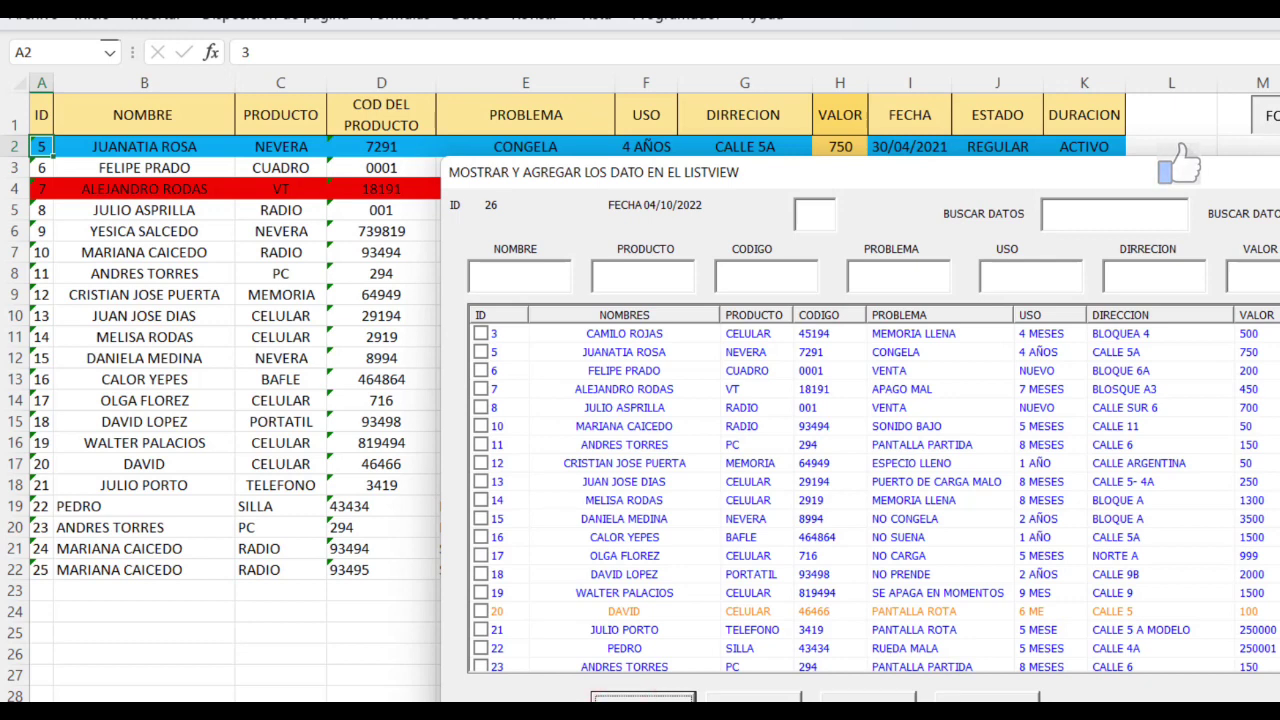
pyautogui.scroll(-1, 680, 500)
pyautogui.scroll(1, 740, 385)
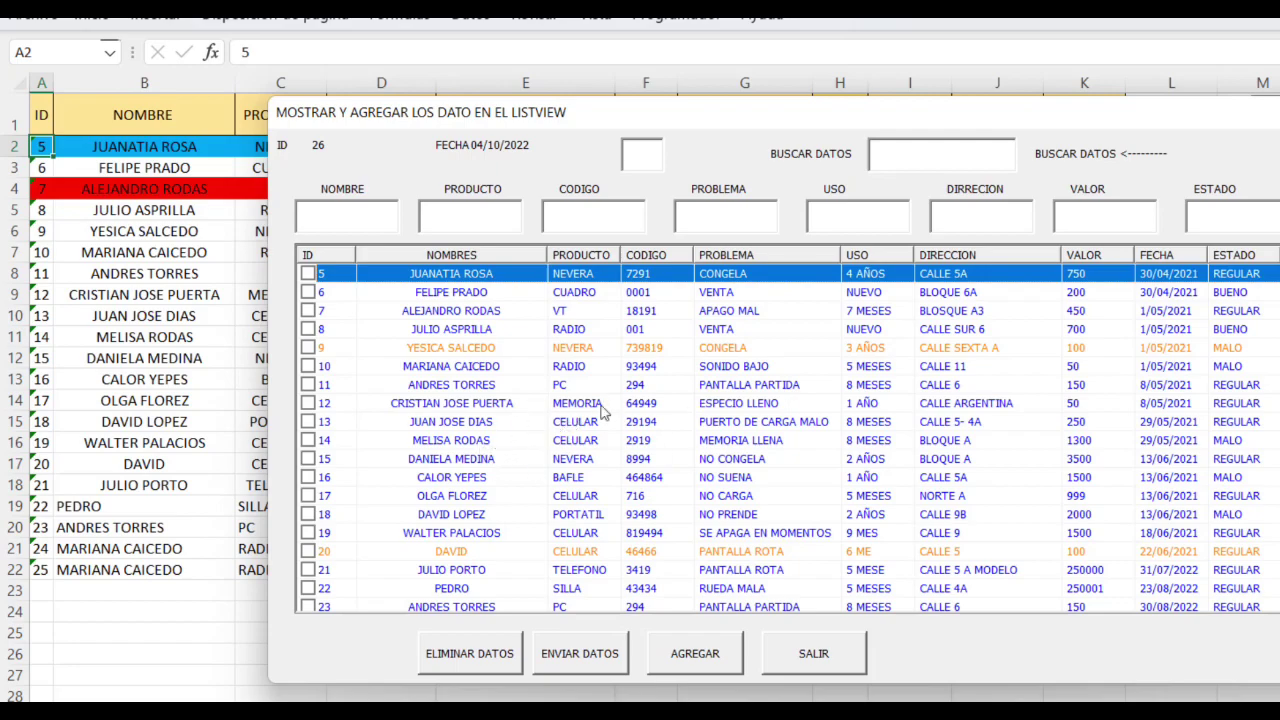
pyautogui.scroll(-1, 604, 437)
pyautogui.scroll(1, 670, 428)
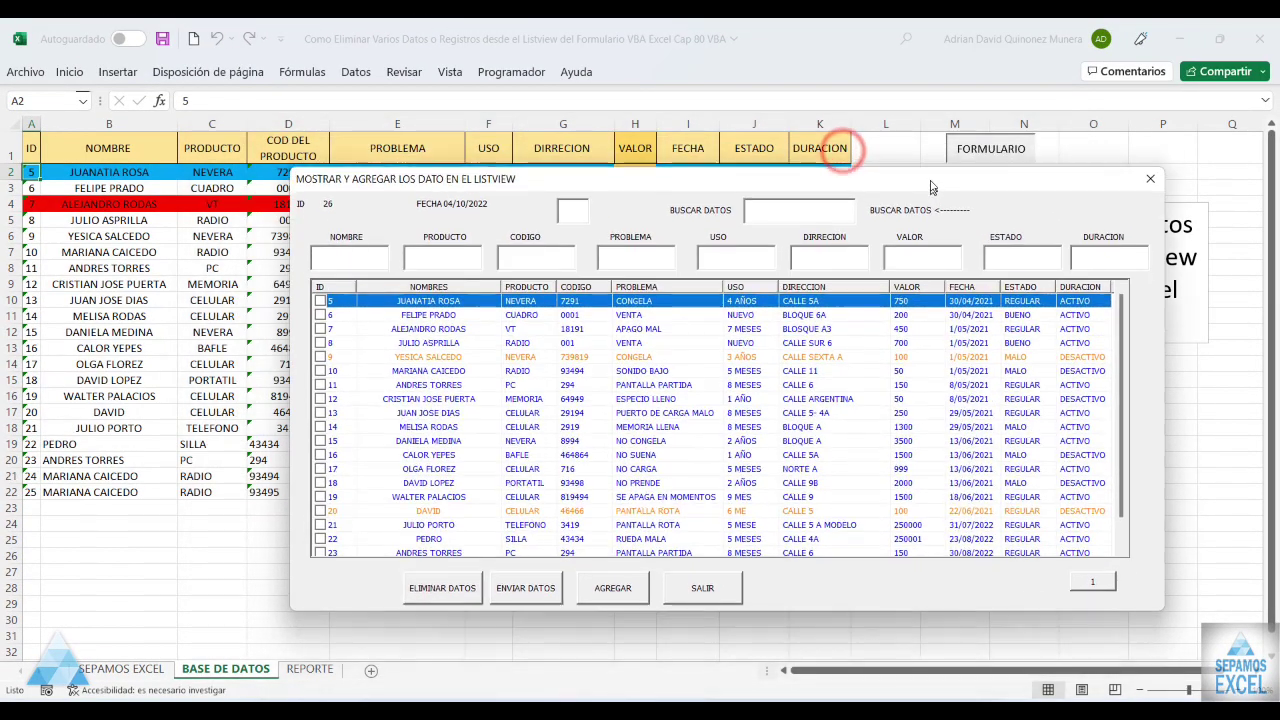
pyautogui.click(1150, 162)
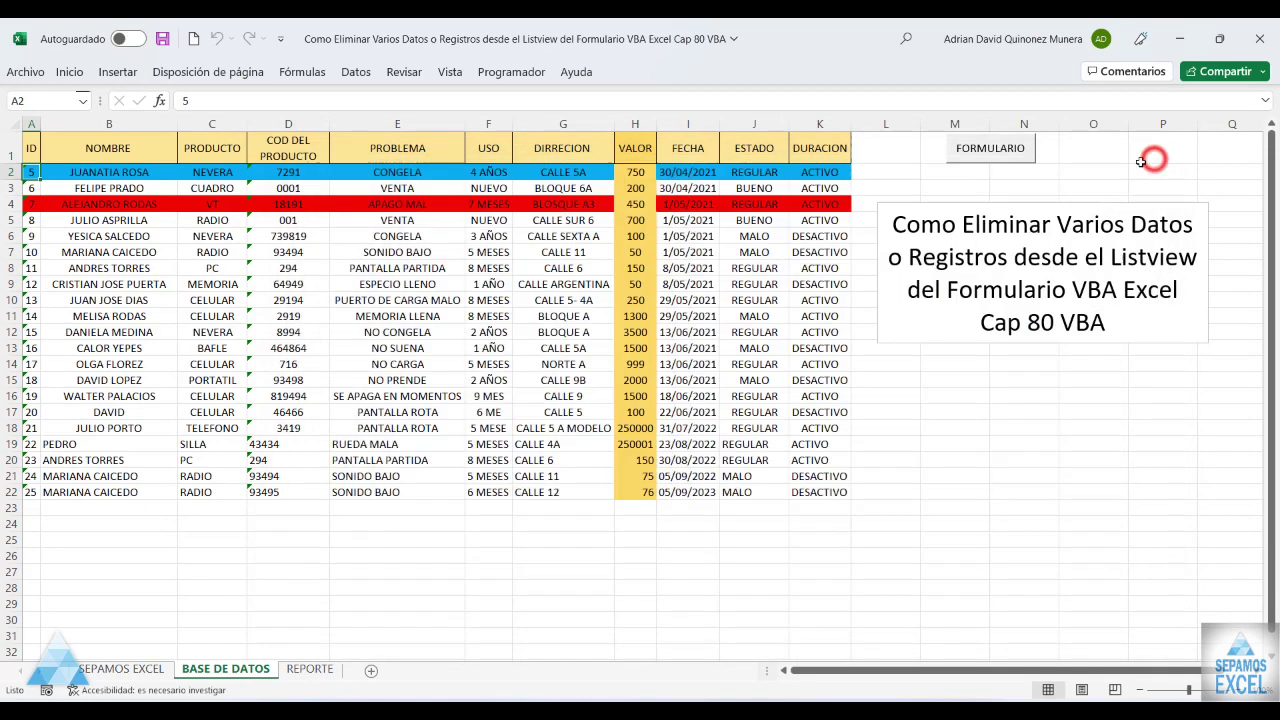
pyautogui.click(510, 72)
pyautogui.click(28, 120)
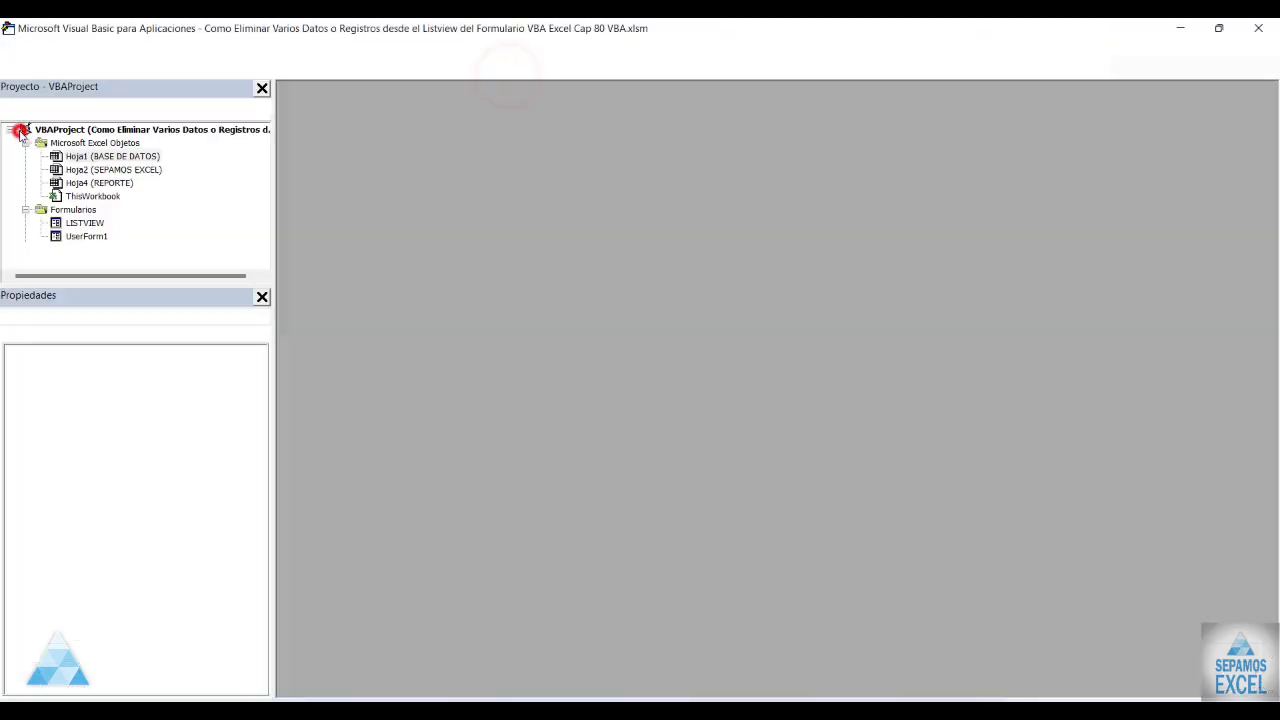
pyautogui.doubleClick(84, 222)
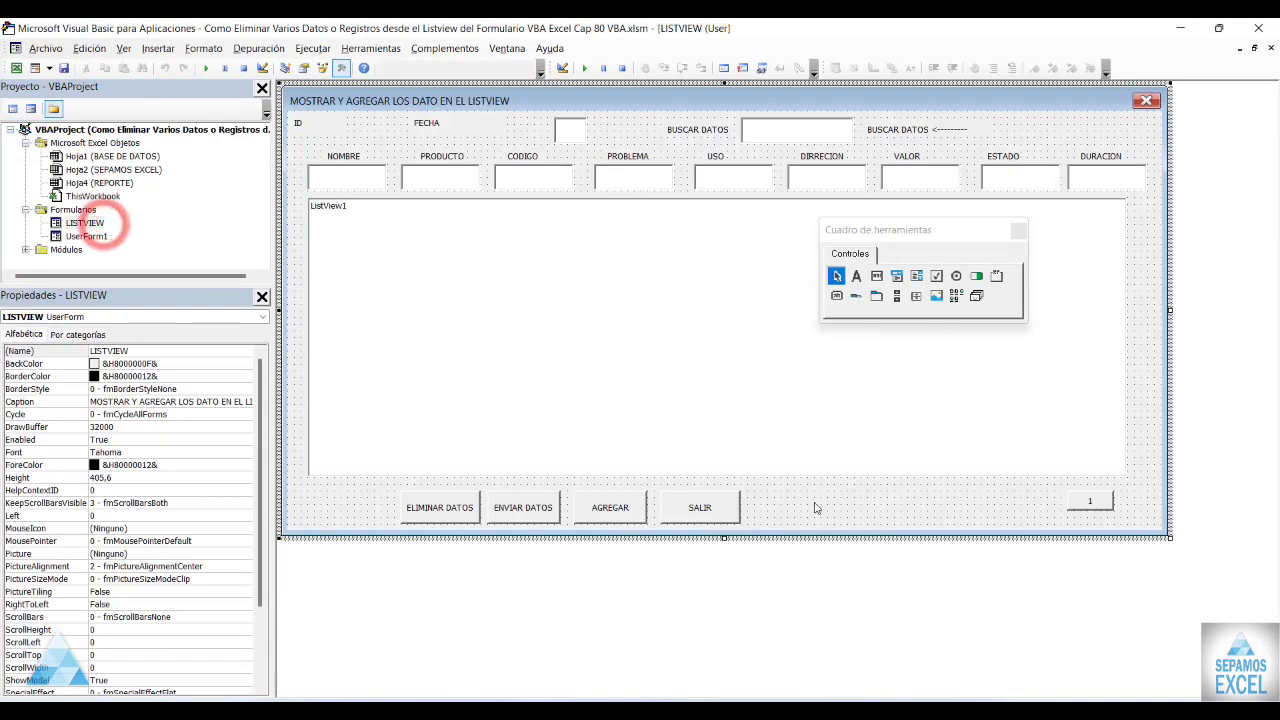
pyautogui.press('F5')
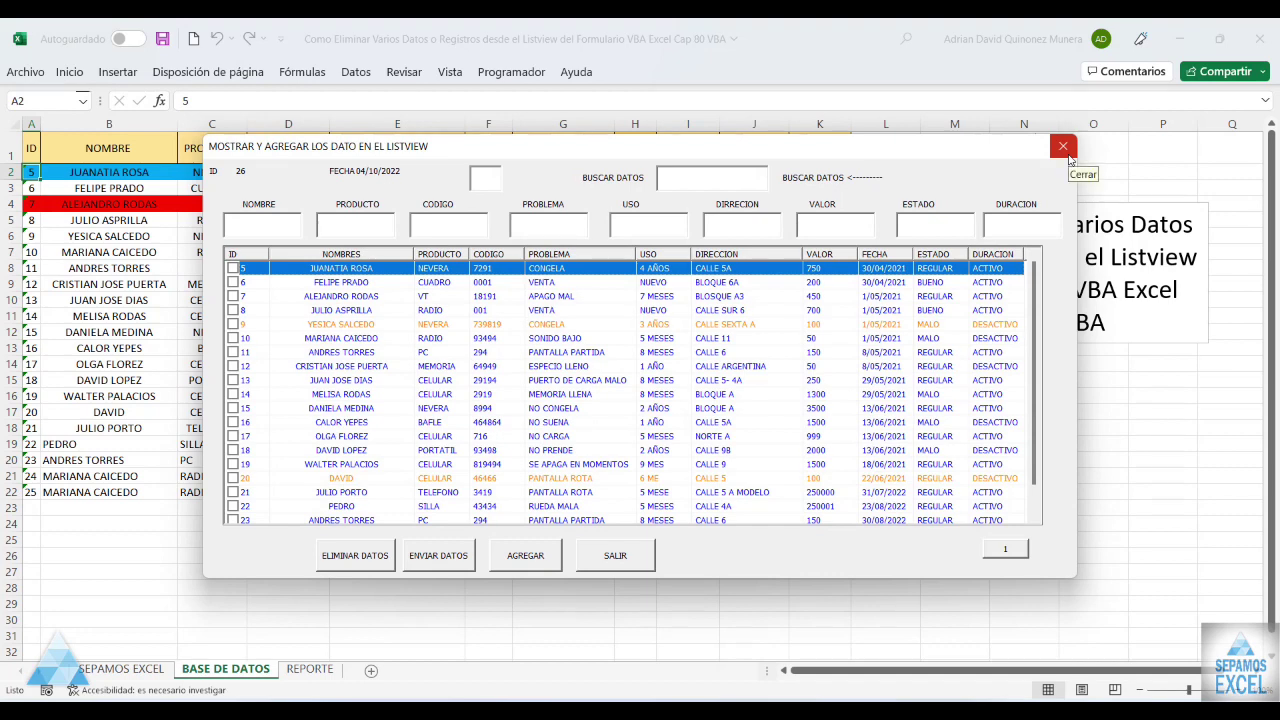
pyautogui.moveTo(1035, 303)
pyautogui.mouseDown()
pyautogui.moveTo(1022, 373)
pyautogui.moveTo(1022, 280)
pyautogui.mouseUp()
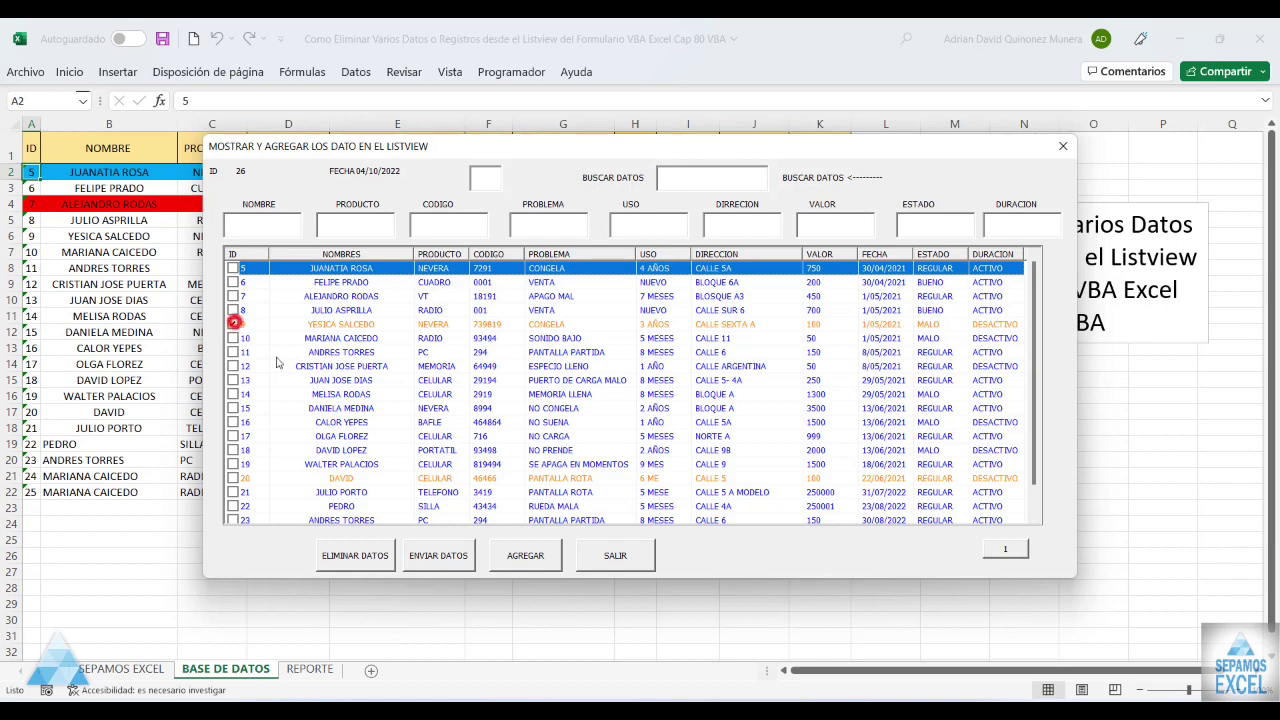
pyautogui.click(370, 556)
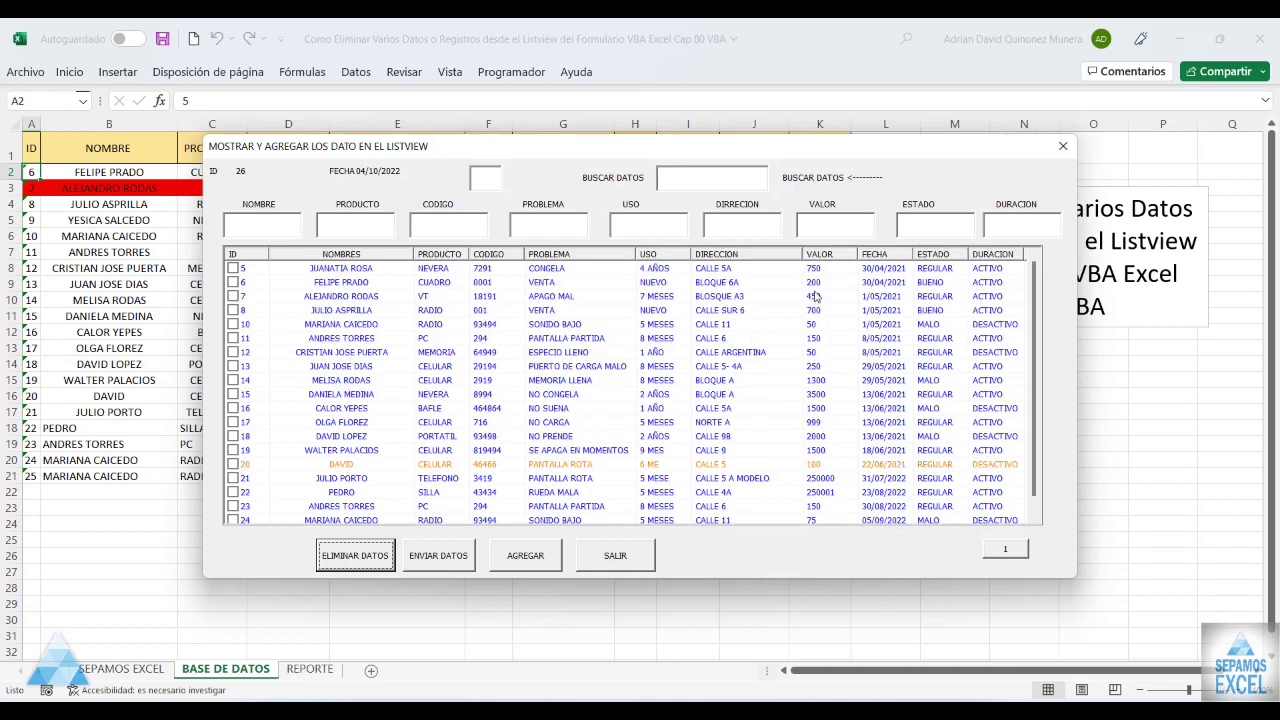
pyautogui.click(1063, 146)
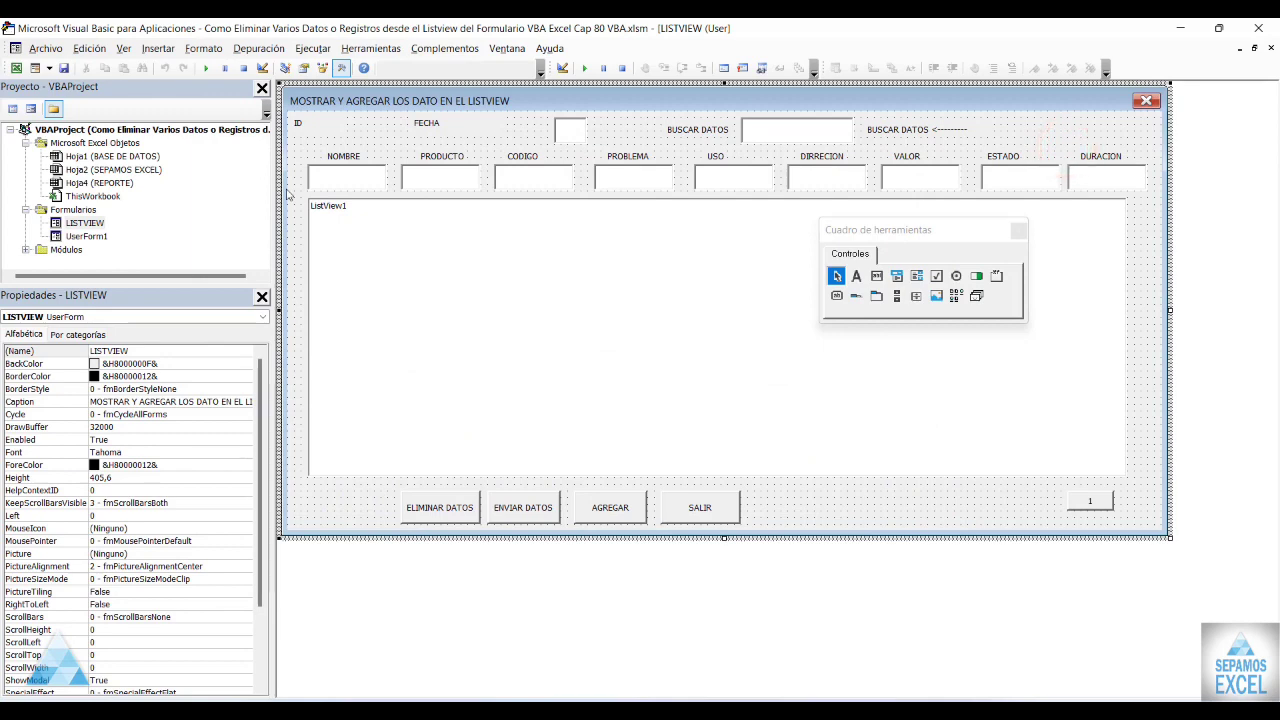
# Reopen the form via FORMULARIO to confirm the sheet now starts at ID 7, then close it.
pyautogui.hotkey('alt', 'F11')
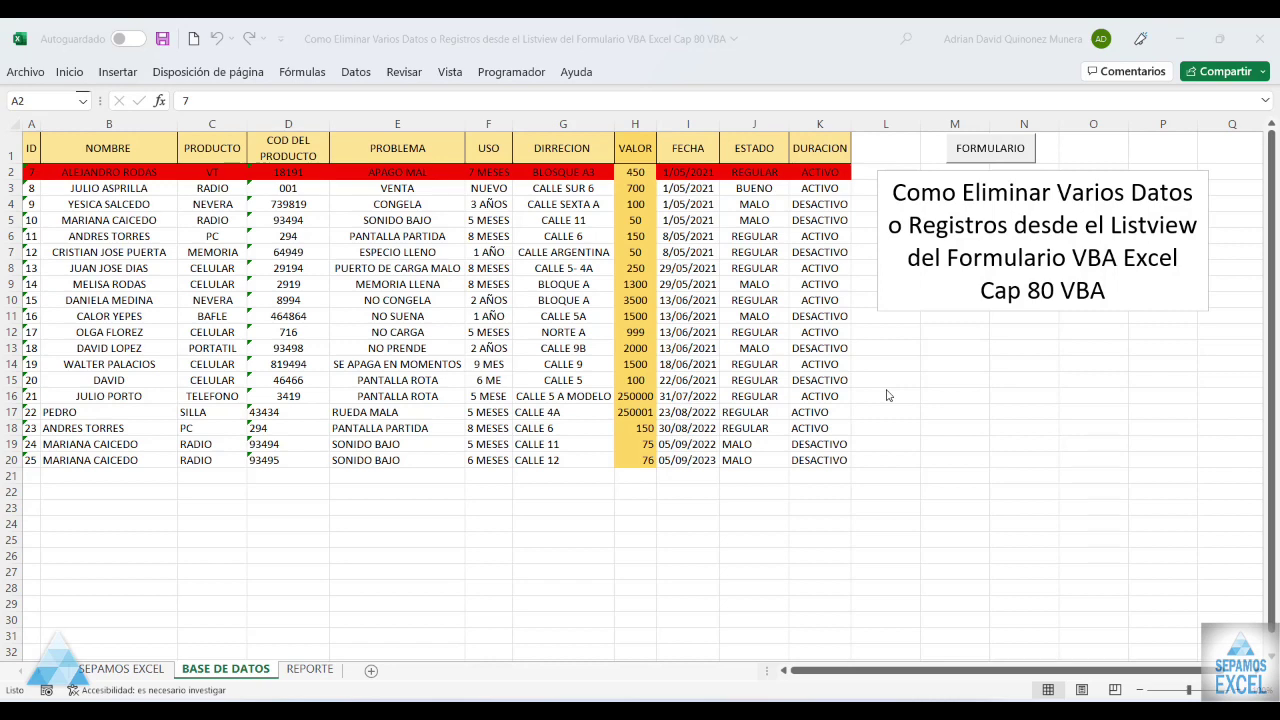
pyautogui.click(970, 150)
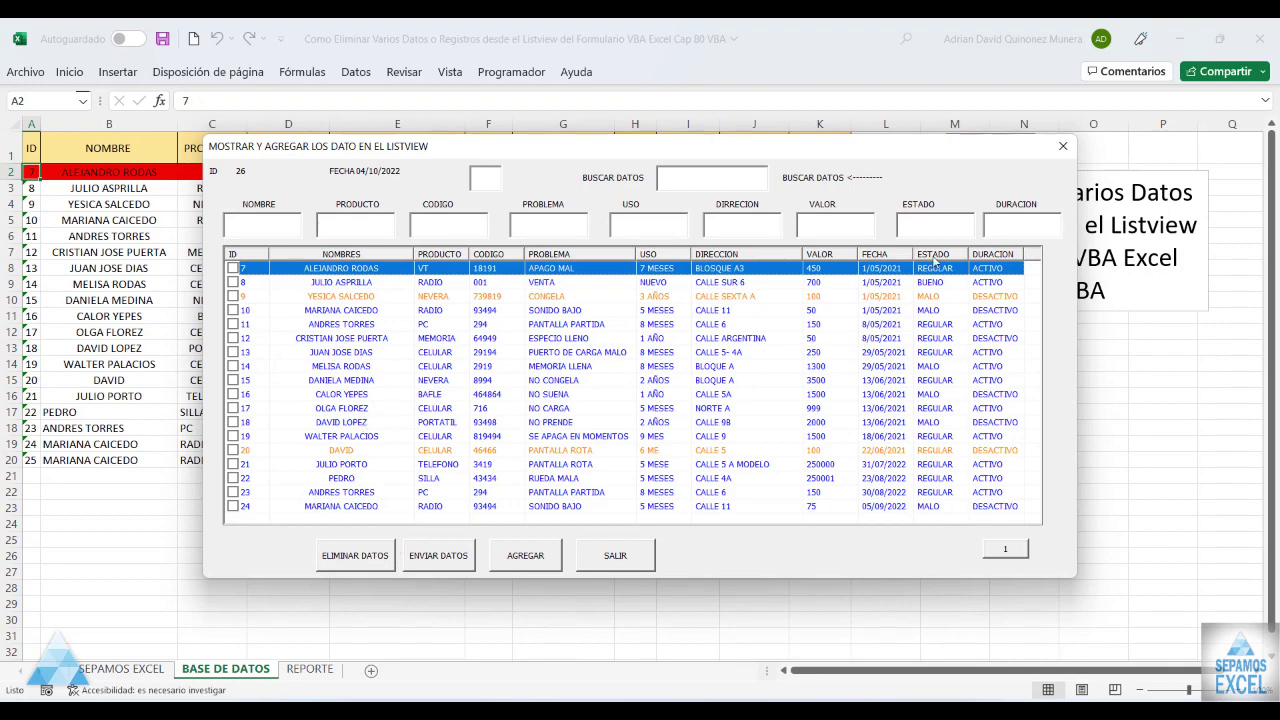
pyautogui.click(1062, 146)
# Delete the blank line under Private Sub ELIMINAR_Click() and minimize the VBA editor back to Excel.
pyautogui.click(511, 72)
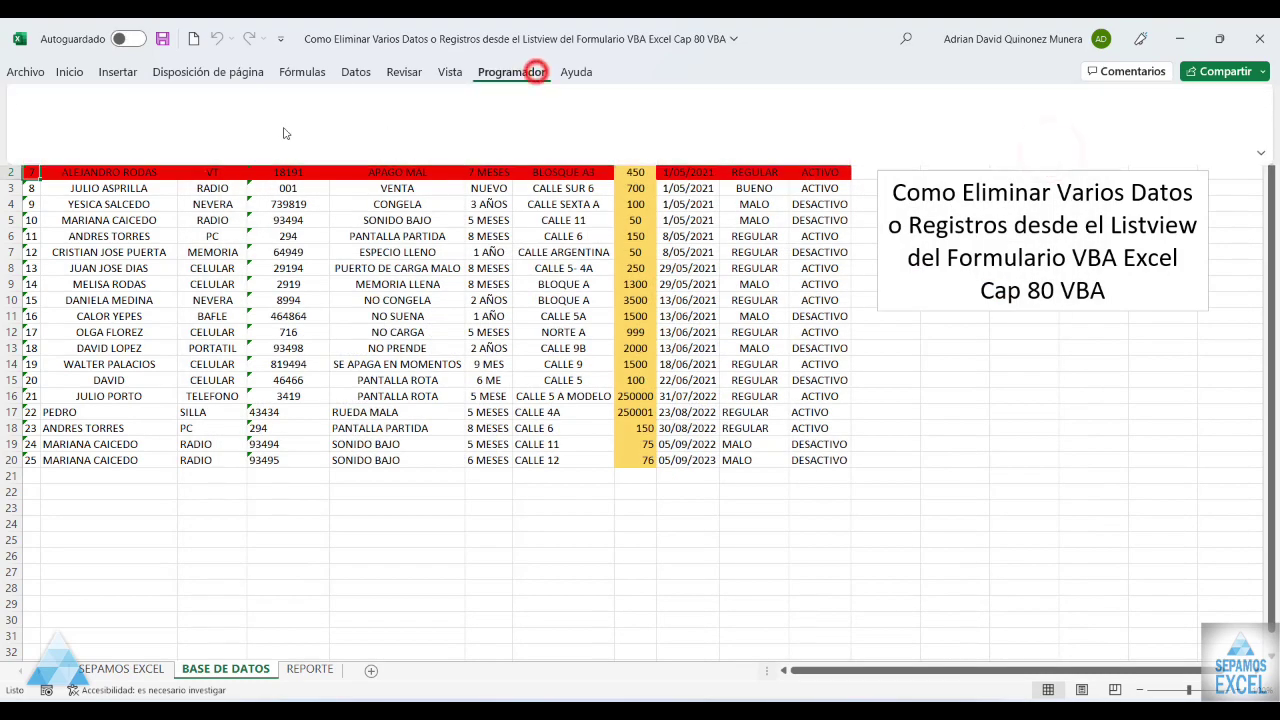
pyautogui.click(44, 140)
pyautogui.doubleClick(443, 508)
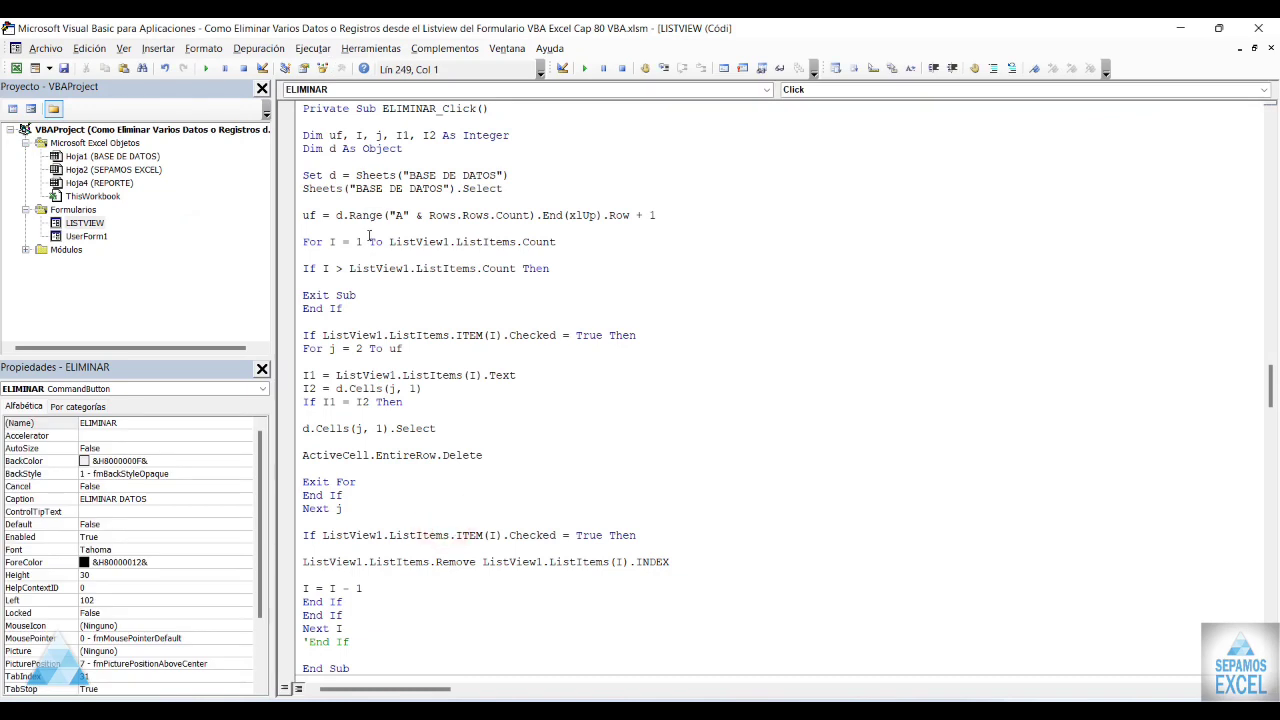
pyautogui.press('BackSpace')
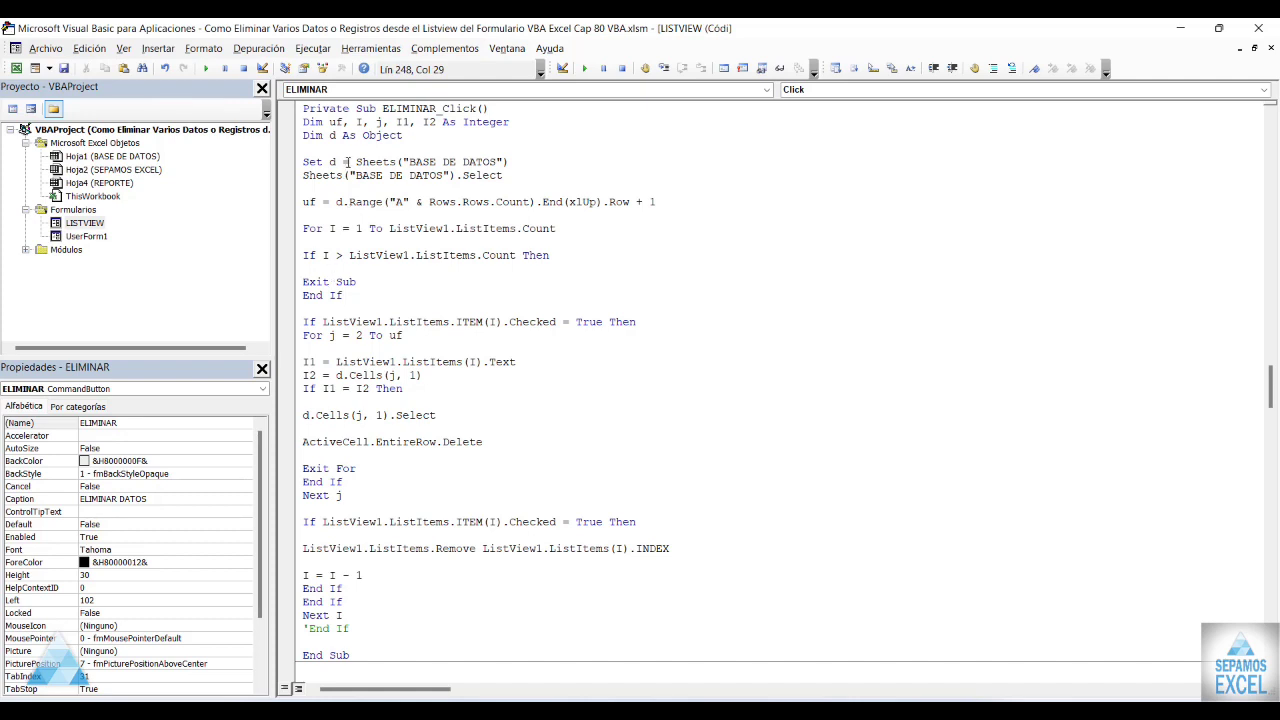
pyautogui.scroll(-3, 389, 274)
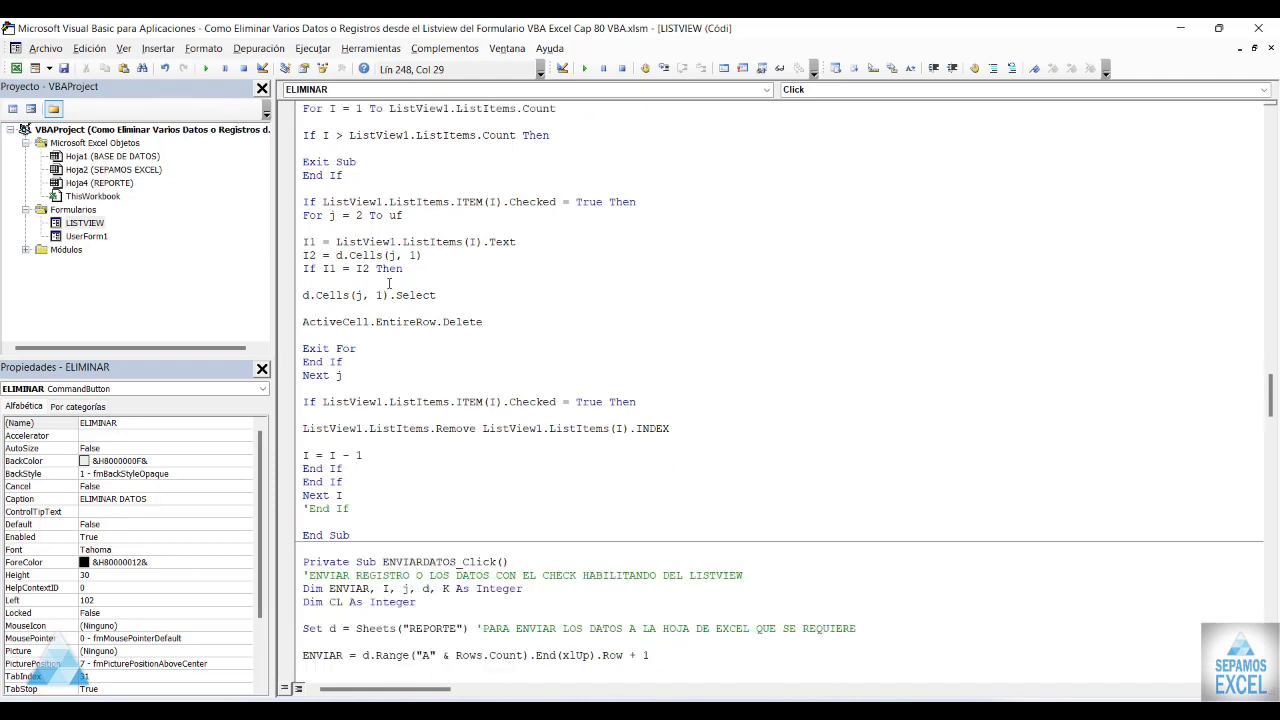
pyautogui.scroll(4, 424, 414)
pyautogui.scroll(2, 424, 414)
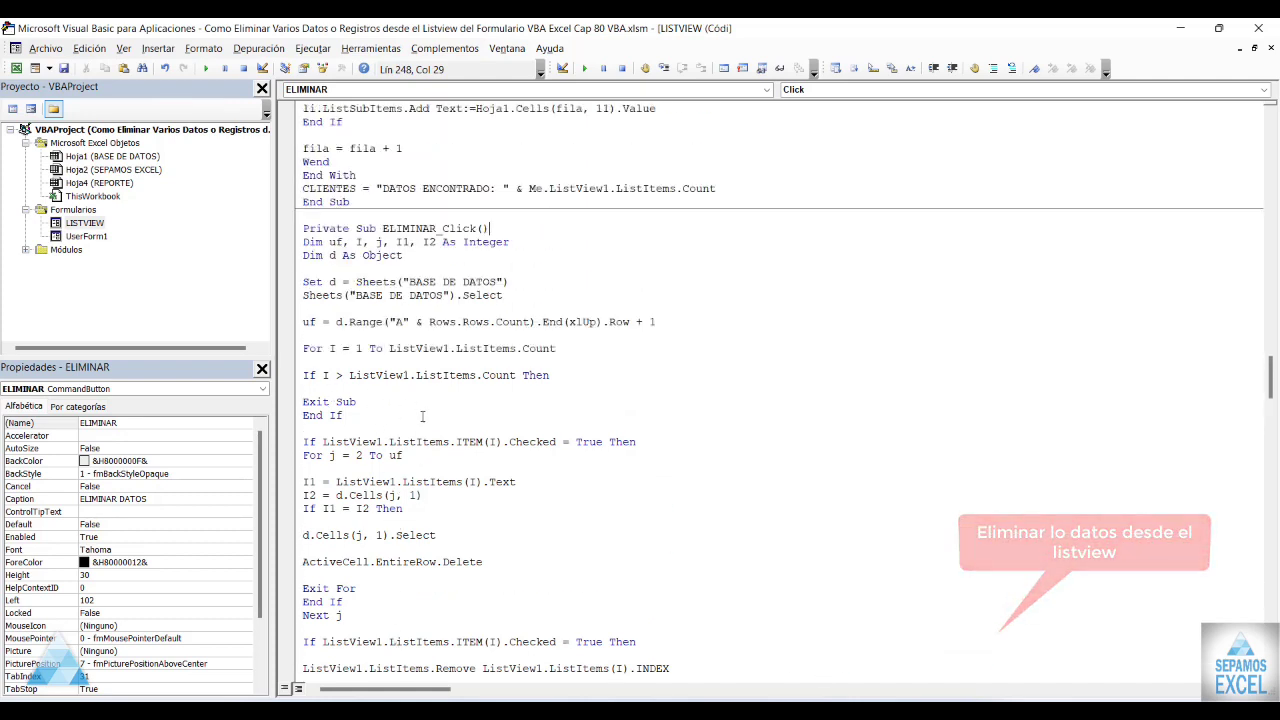
pyautogui.scroll(1, 420, 360)
pyautogui.scroll(-4, 420, 334)
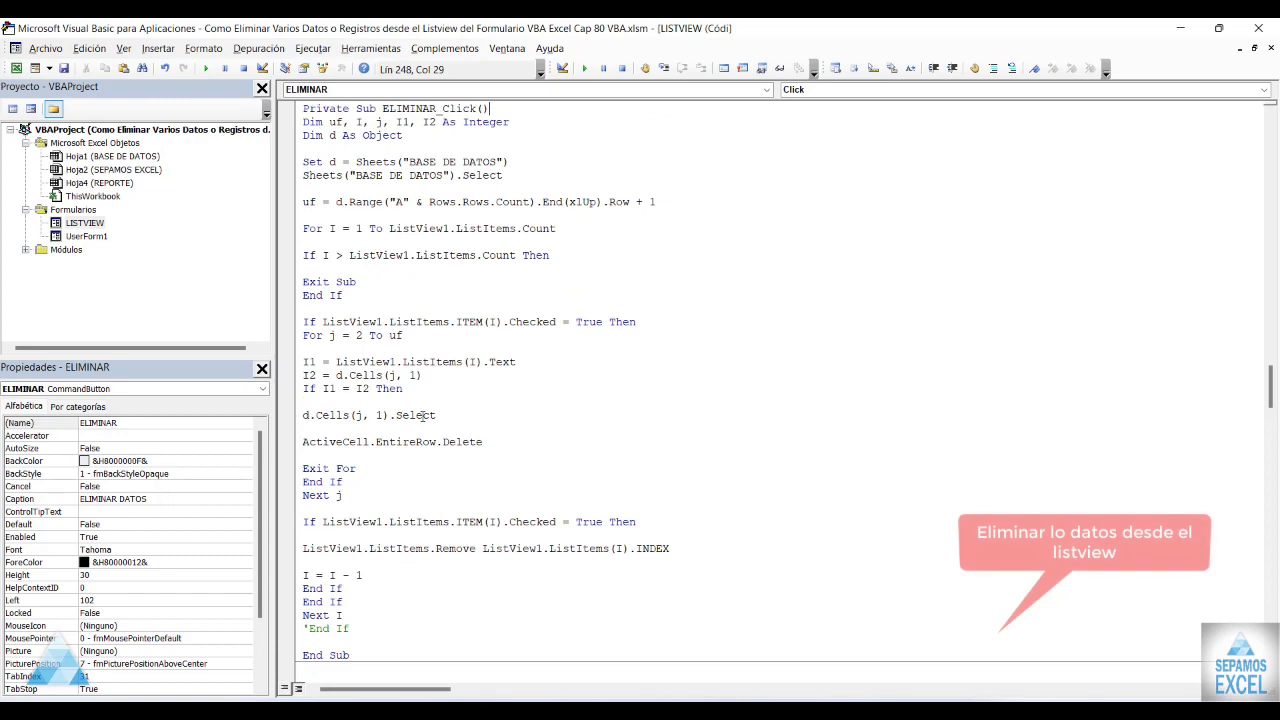
pyautogui.click(1180, 28)
# Test ENVIAR DATOS and ELIMINAR DATOS on an empty, unchecked form, then reopen the Visual Basic editor.
pyautogui.click(1000, 158)
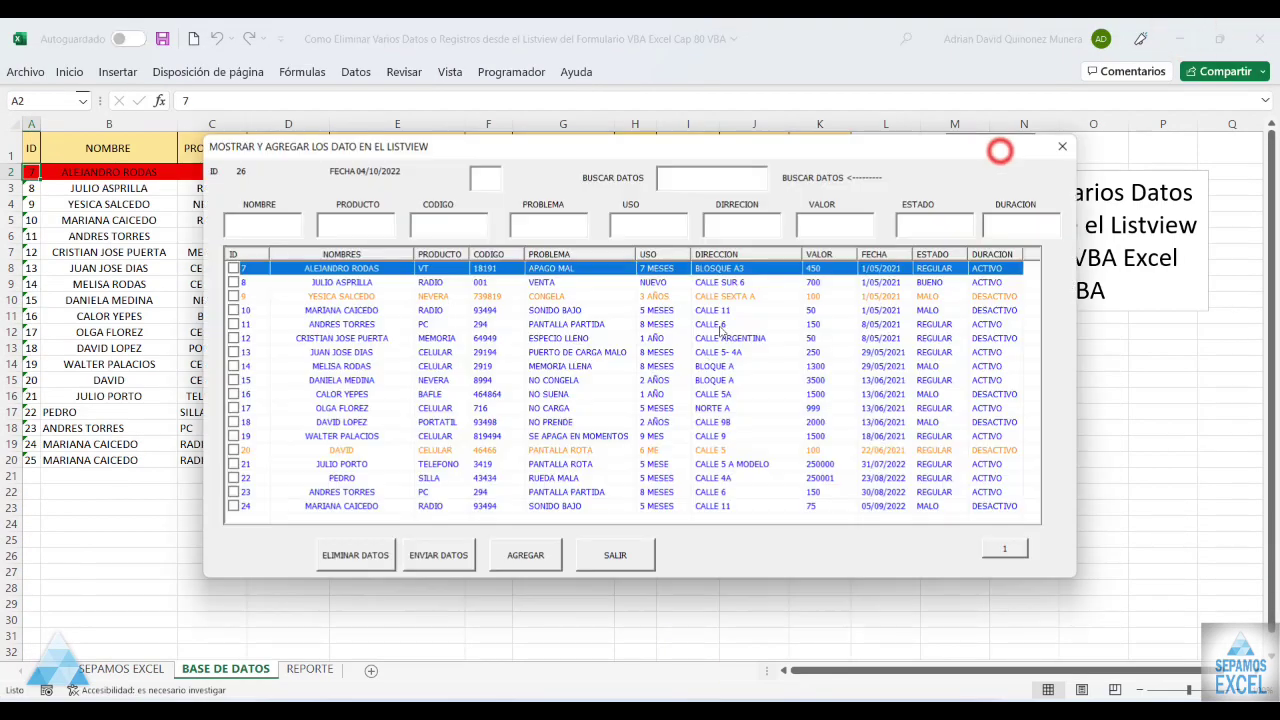
pyautogui.click(440, 556)
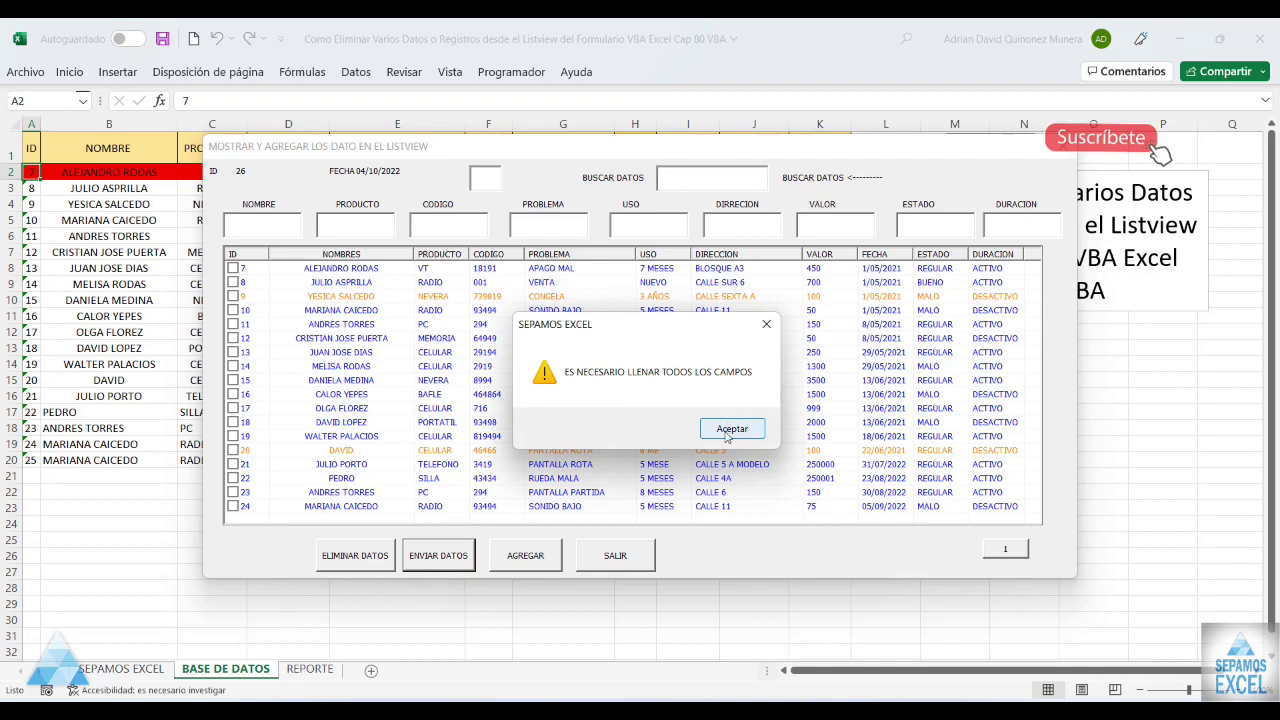
pyautogui.click(728, 430)
pyautogui.click(352, 563)
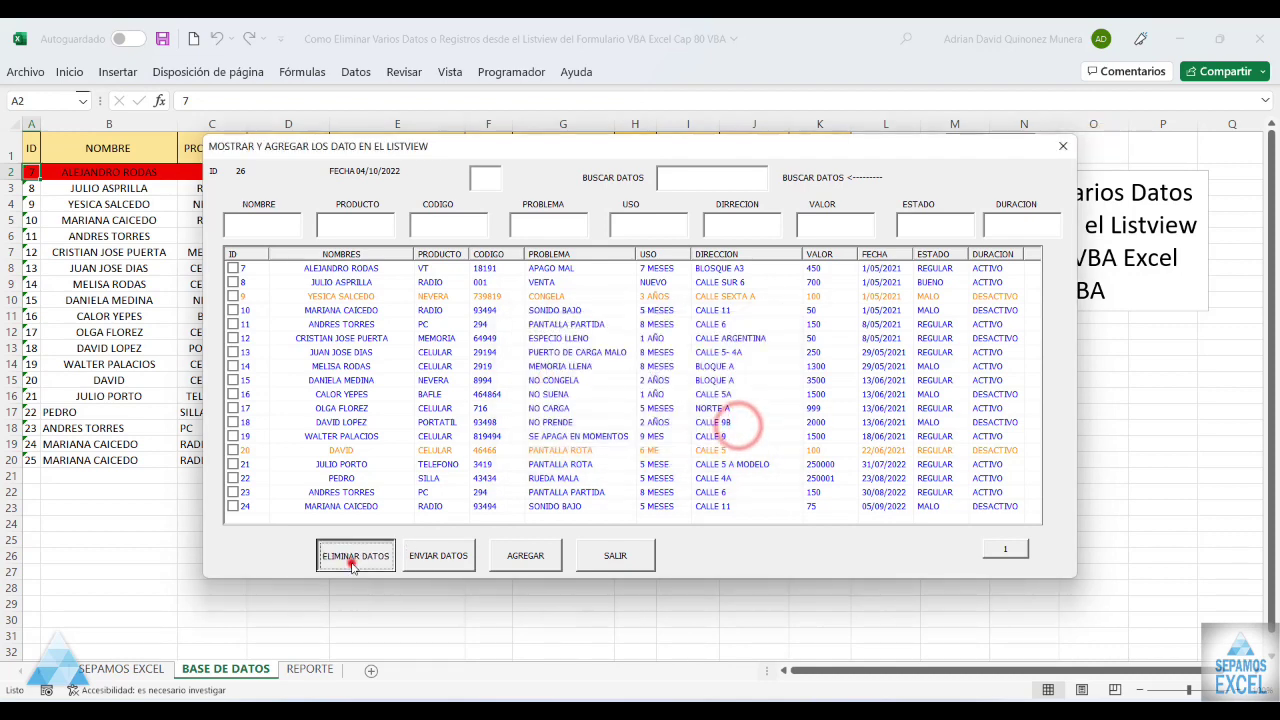
pyautogui.click(352, 567)
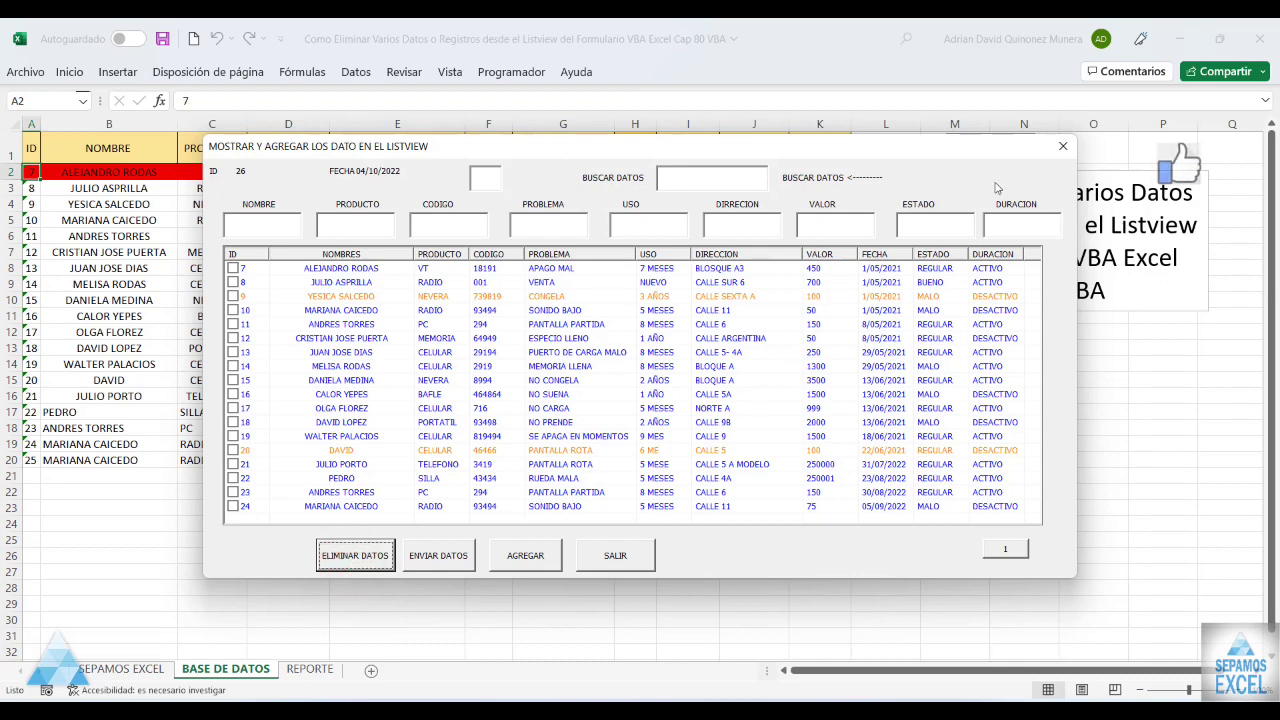
pyautogui.click(1063, 146)
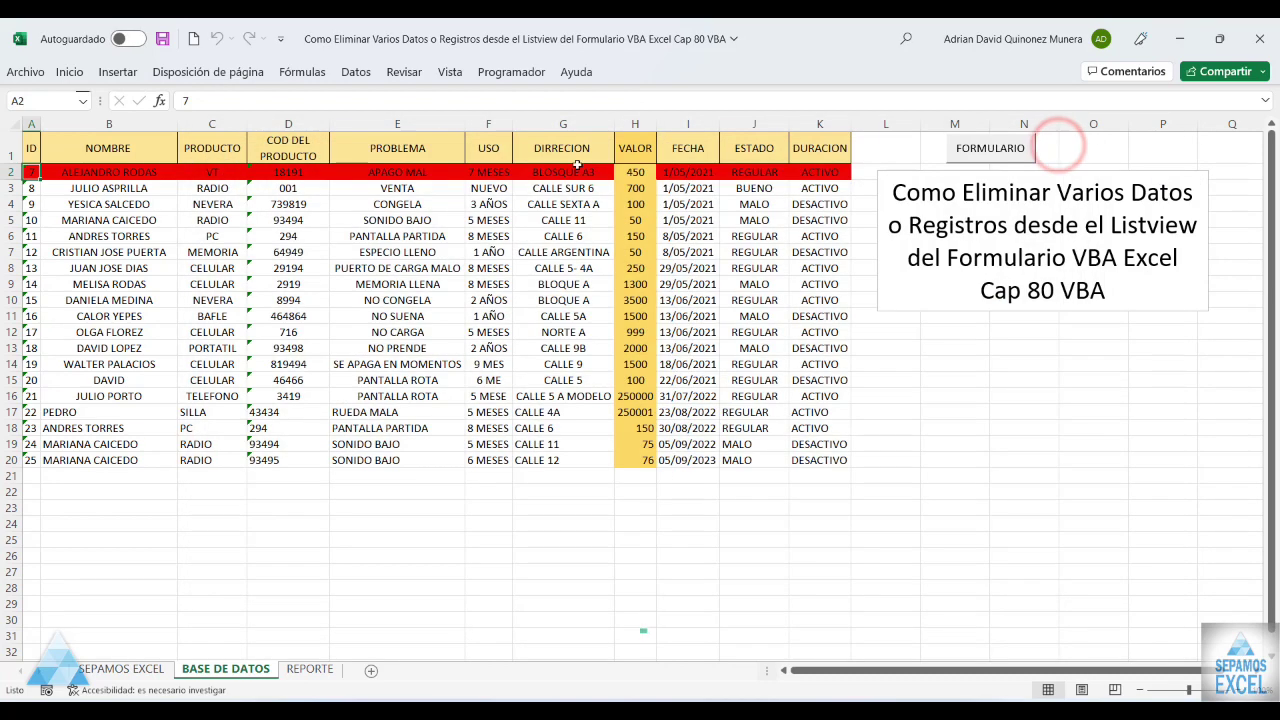
pyautogui.click(508, 70)
pyautogui.click(15, 133)
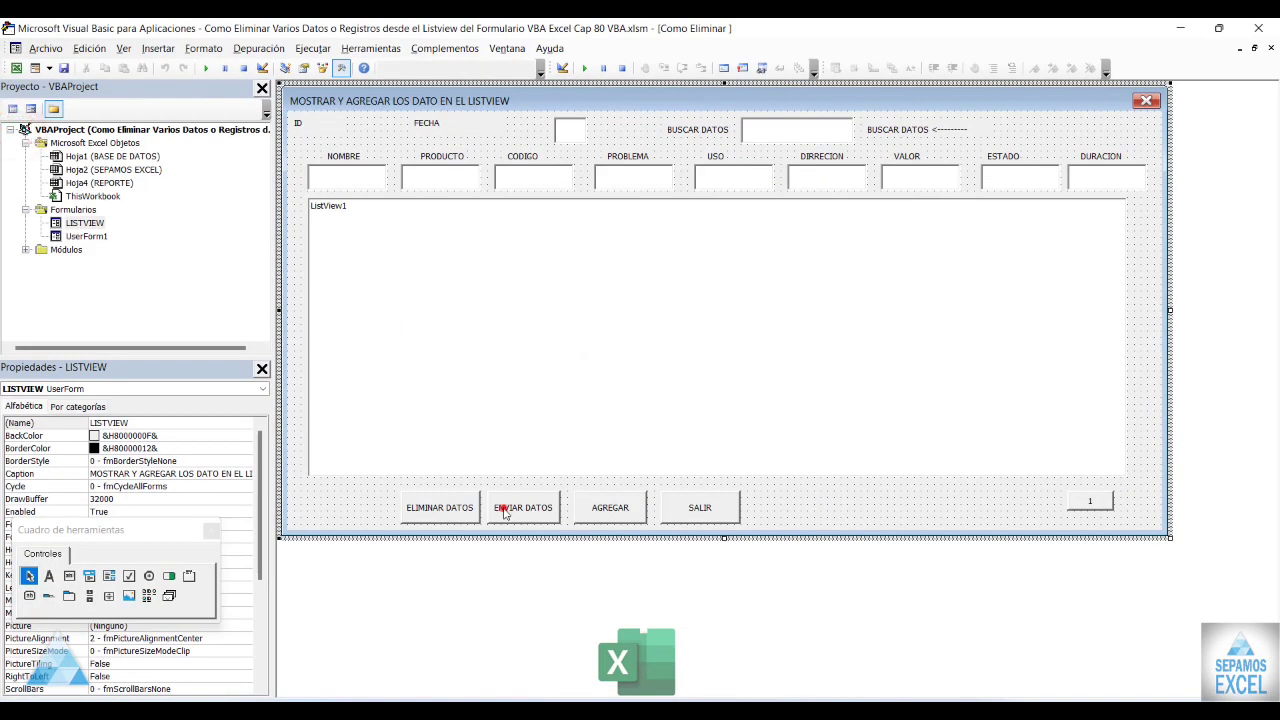
# Copy the IMPEDIR empty-field validation block from ENVIARDATOS_Click.
pyautogui.doubleClick(506, 510)
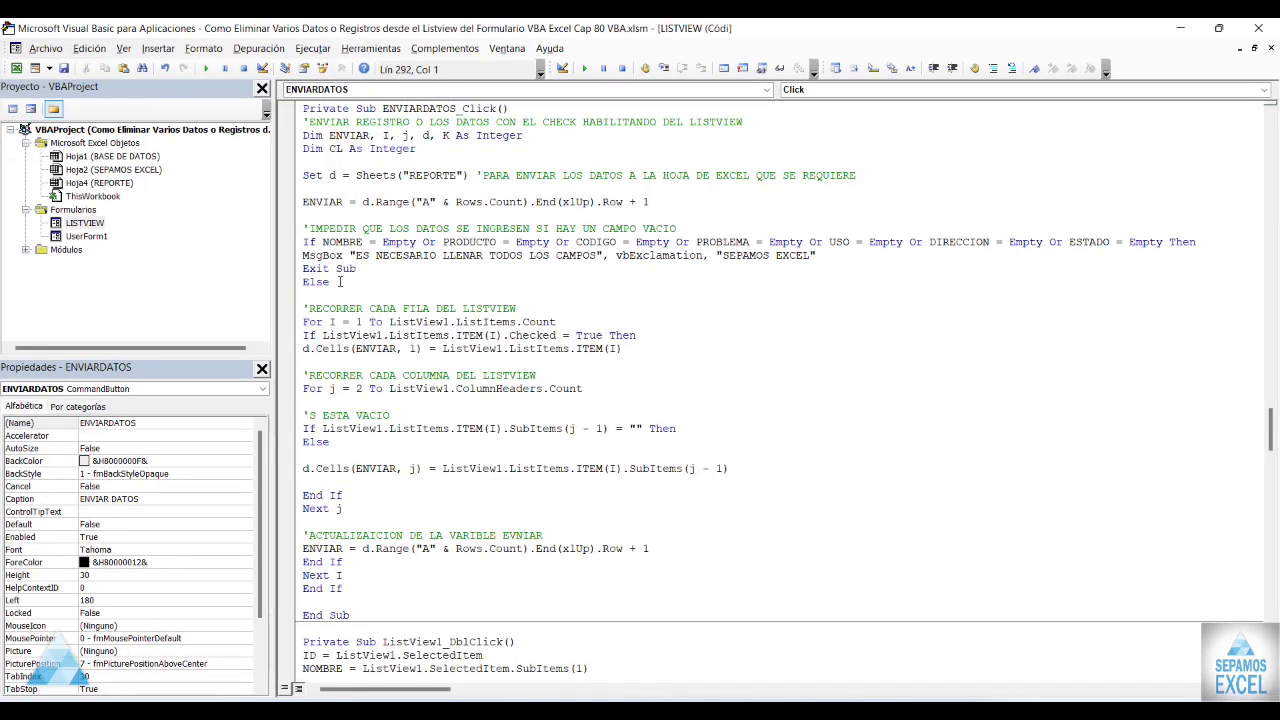
pyautogui.moveTo(340, 282); pyautogui.dragTo(296, 229)
pyautogui.hotkey('ctrl', 'c')
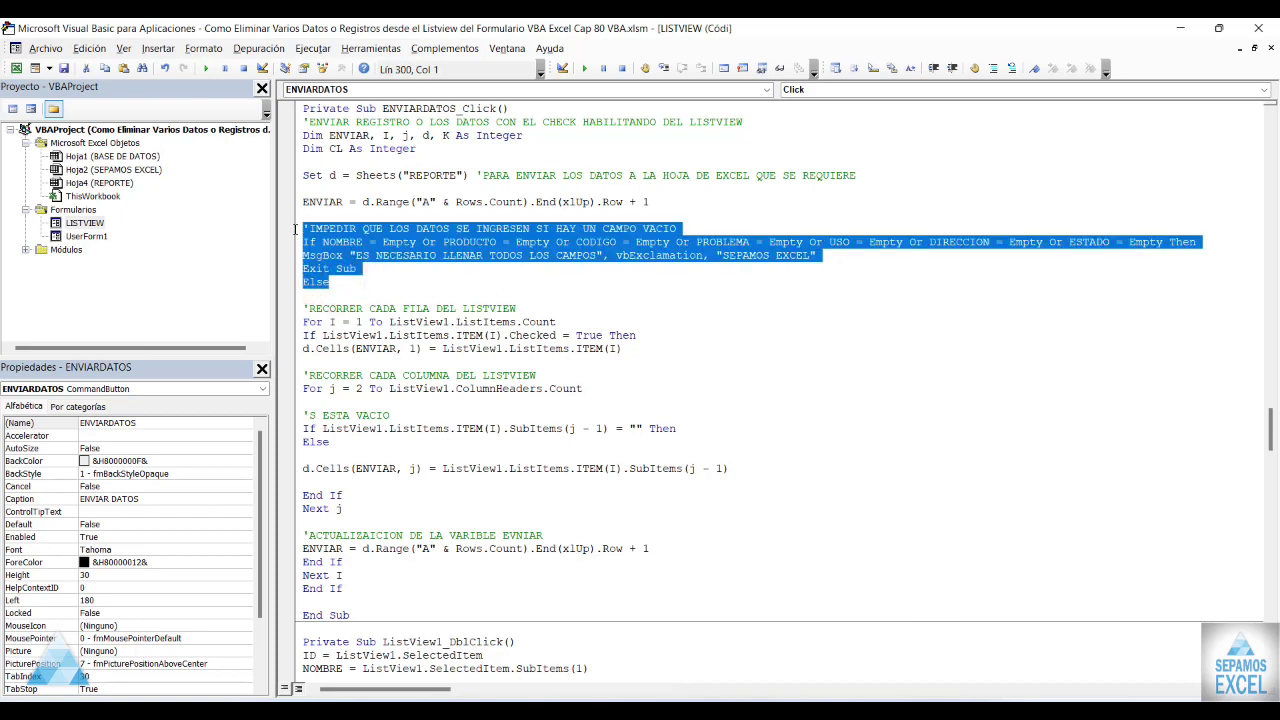
pyautogui.scroll(5, 413, 314)
pyautogui.scroll(5, 413, 314)
pyautogui.scroll(4, 413, 314)
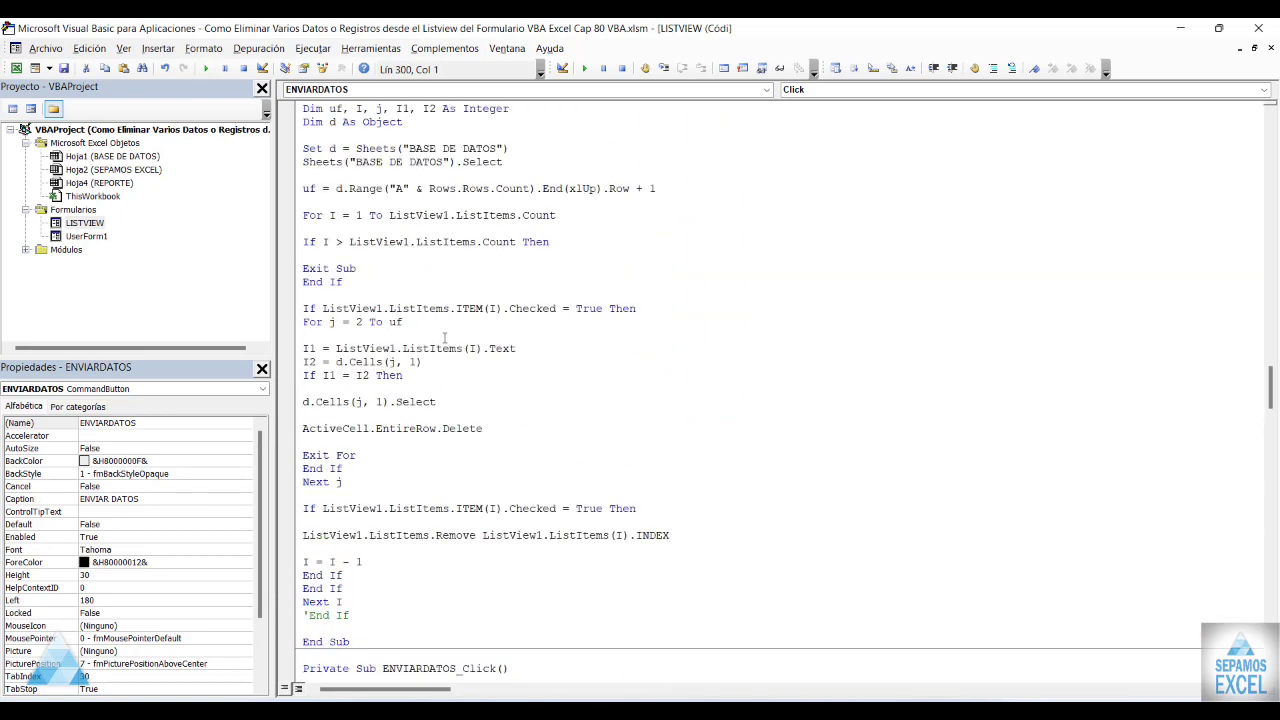
pyautogui.scroll(3, 413, 314)
# Paste it after Sheets("BASE DE DATOS").Select in ELIMINAR_Click and uncomment its closing End If.
pyautogui.click(505, 295)
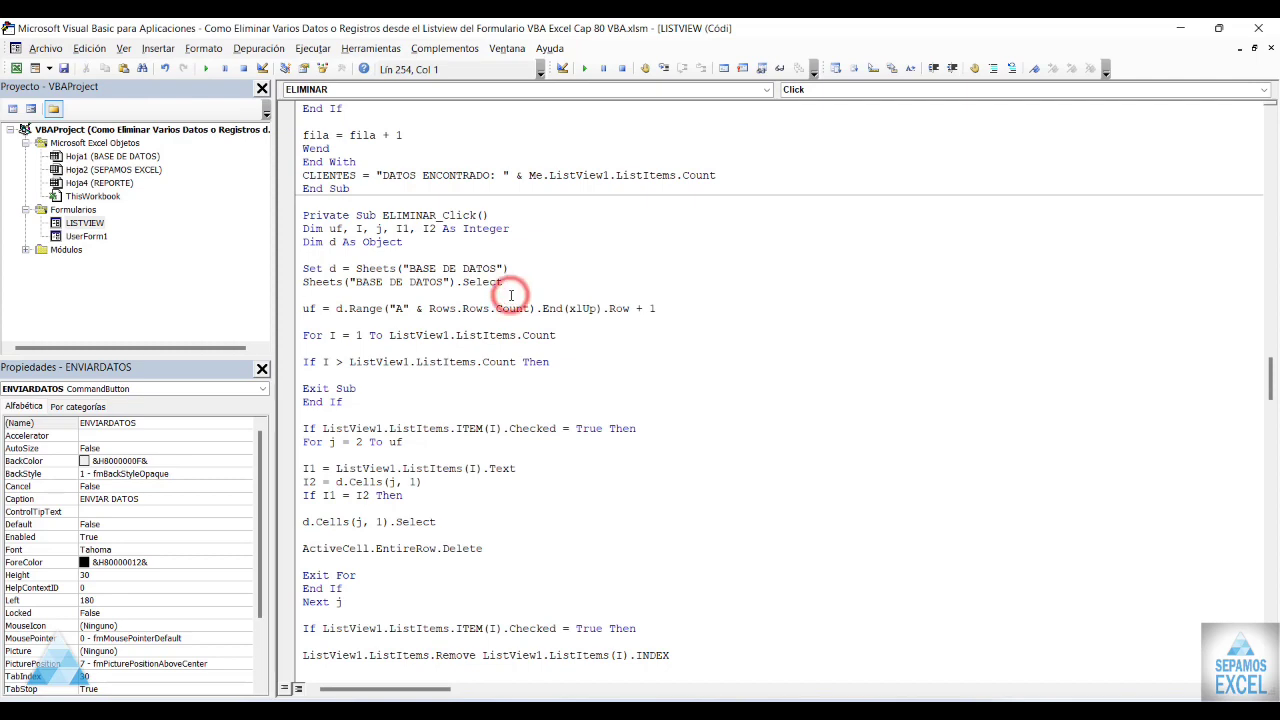
pyautogui.press('Return')
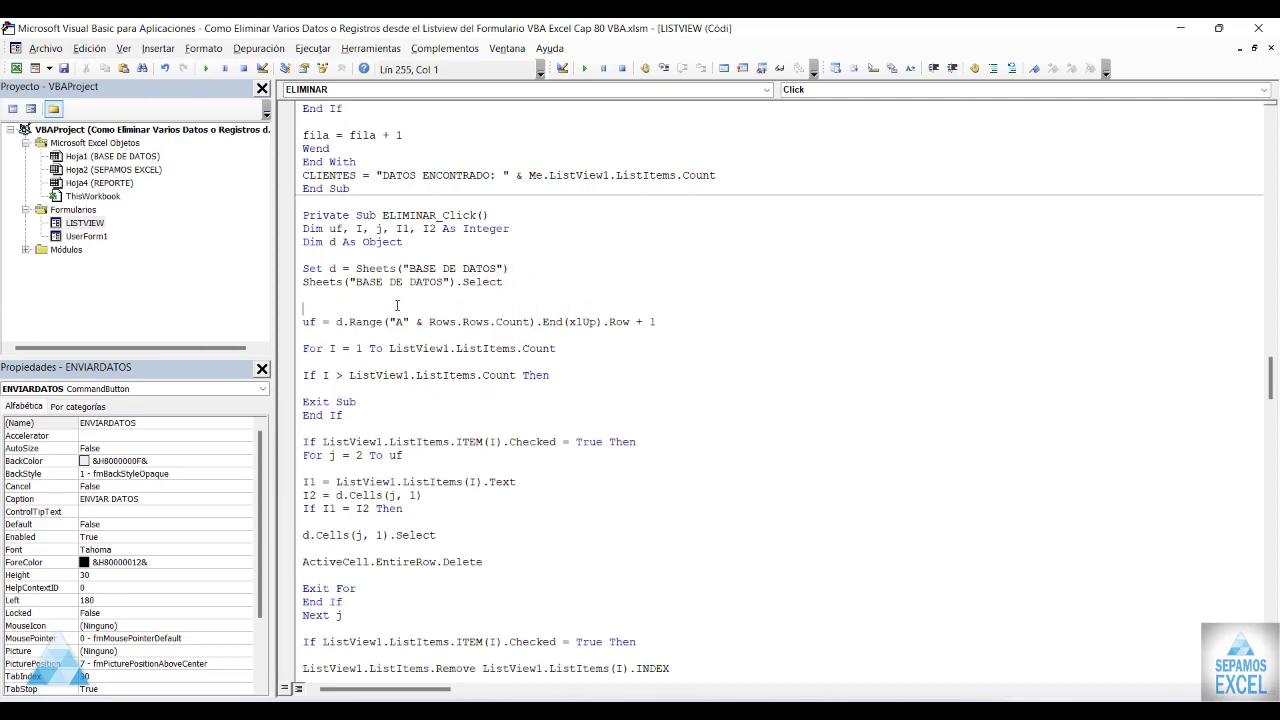
pyautogui.hotkey('ctrl', 'v')
pyautogui.press('Return')
pyautogui.scroll(-5, 355, 400)
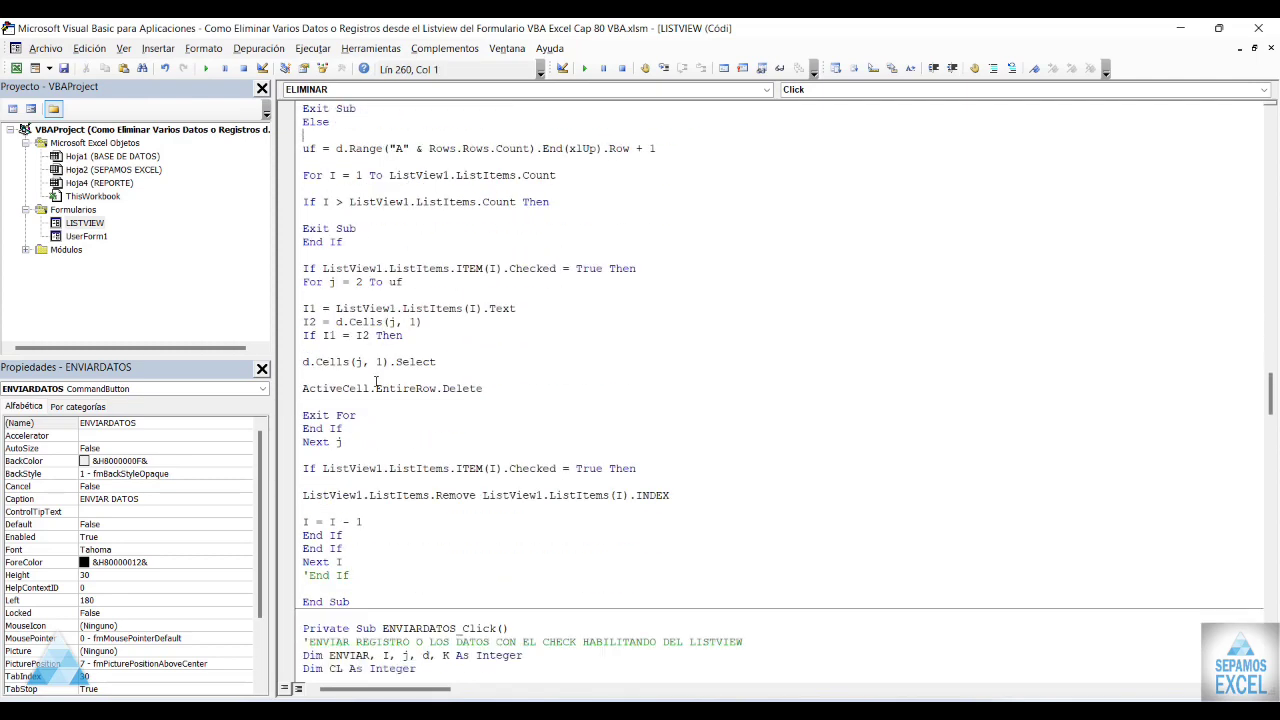
pyautogui.scroll(-2, 313, 482)
pyautogui.click(305, 494)
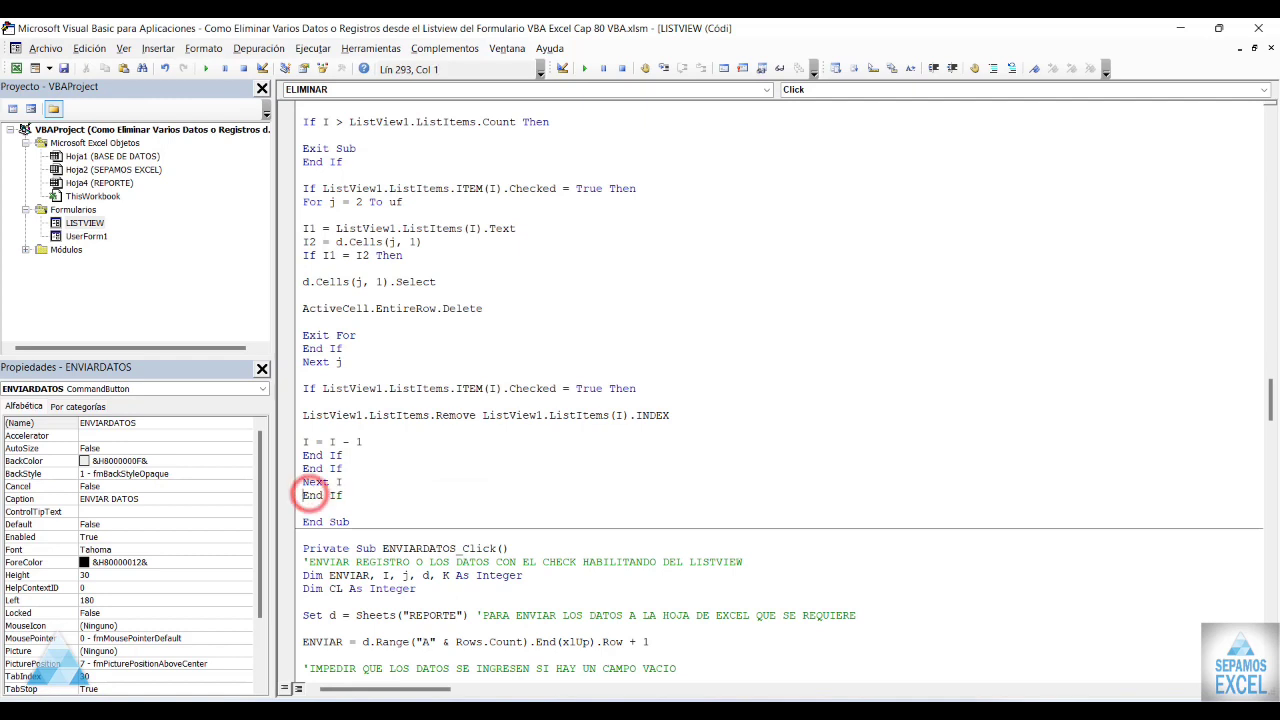
pyautogui.scroll(3, 310, 494)
pyautogui.scroll(2, 417, 388)
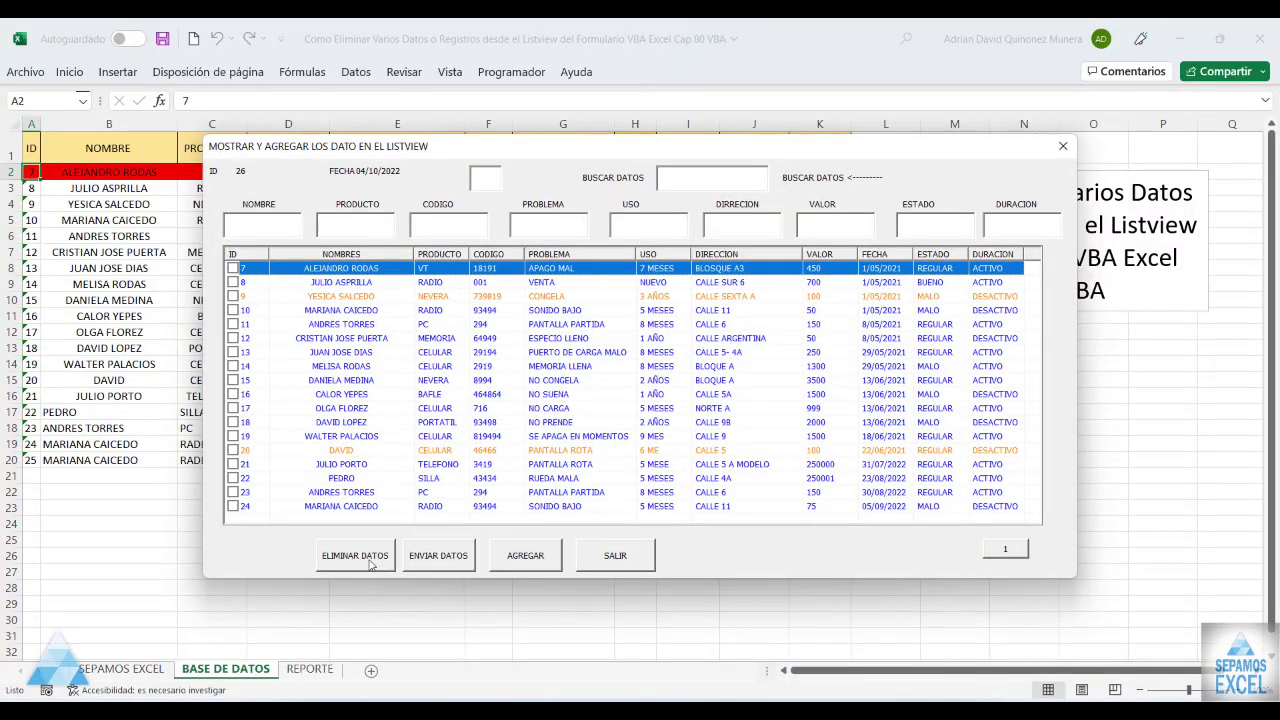
# Verify ELIMINAR DATOS shows the fill-all-fields warning with empty fields, even with ID 7 checked.
pyautogui.click(358, 556)
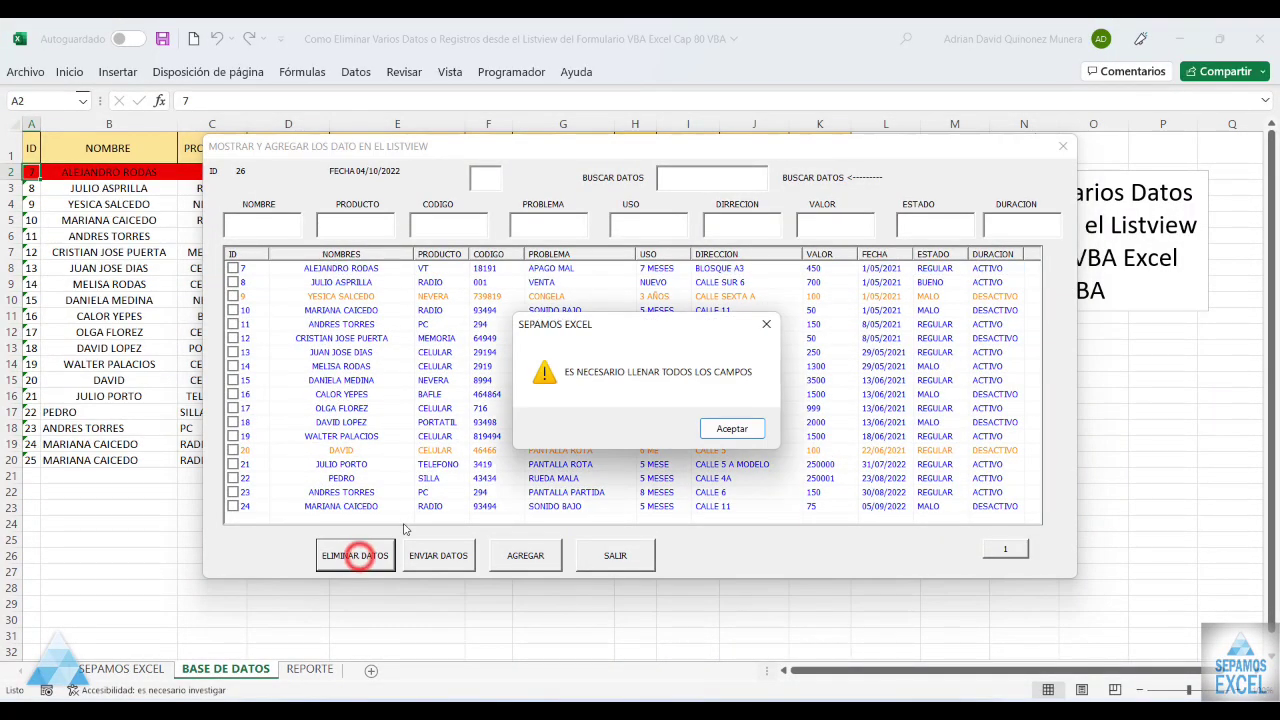
pyautogui.click(732, 430)
pyautogui.click(233, 269)
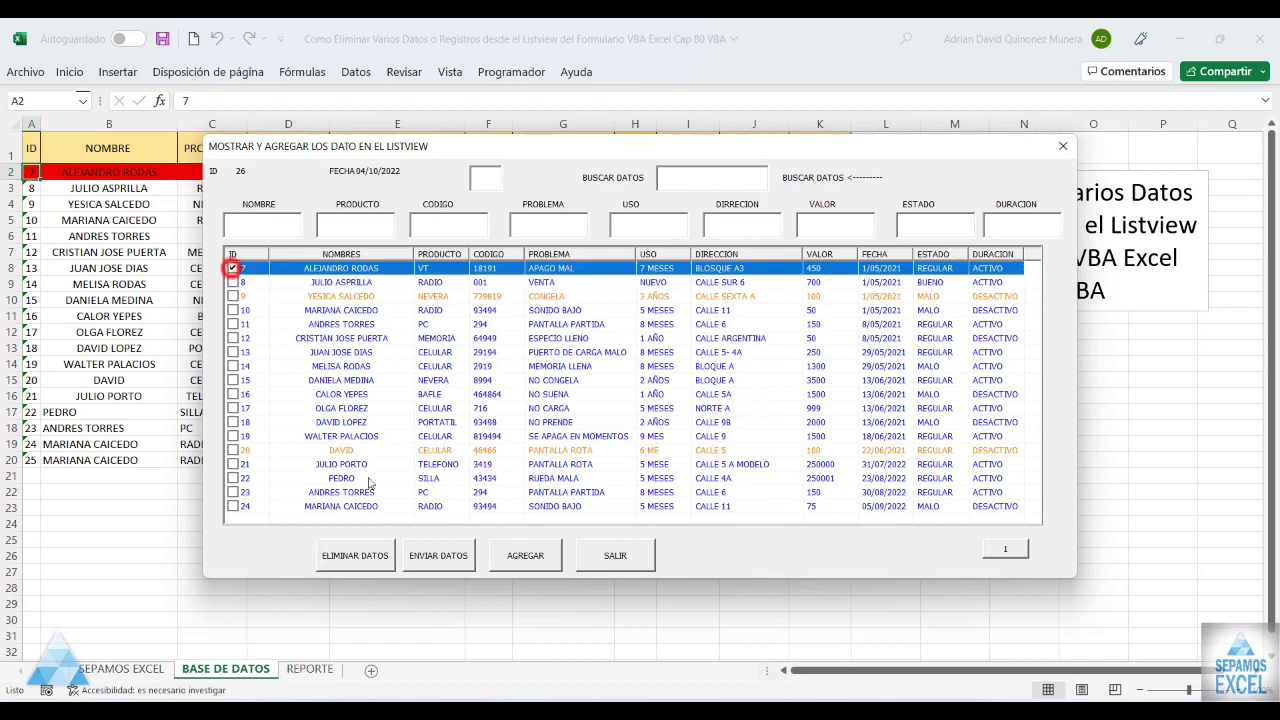
pyautogui.click(360, 554)
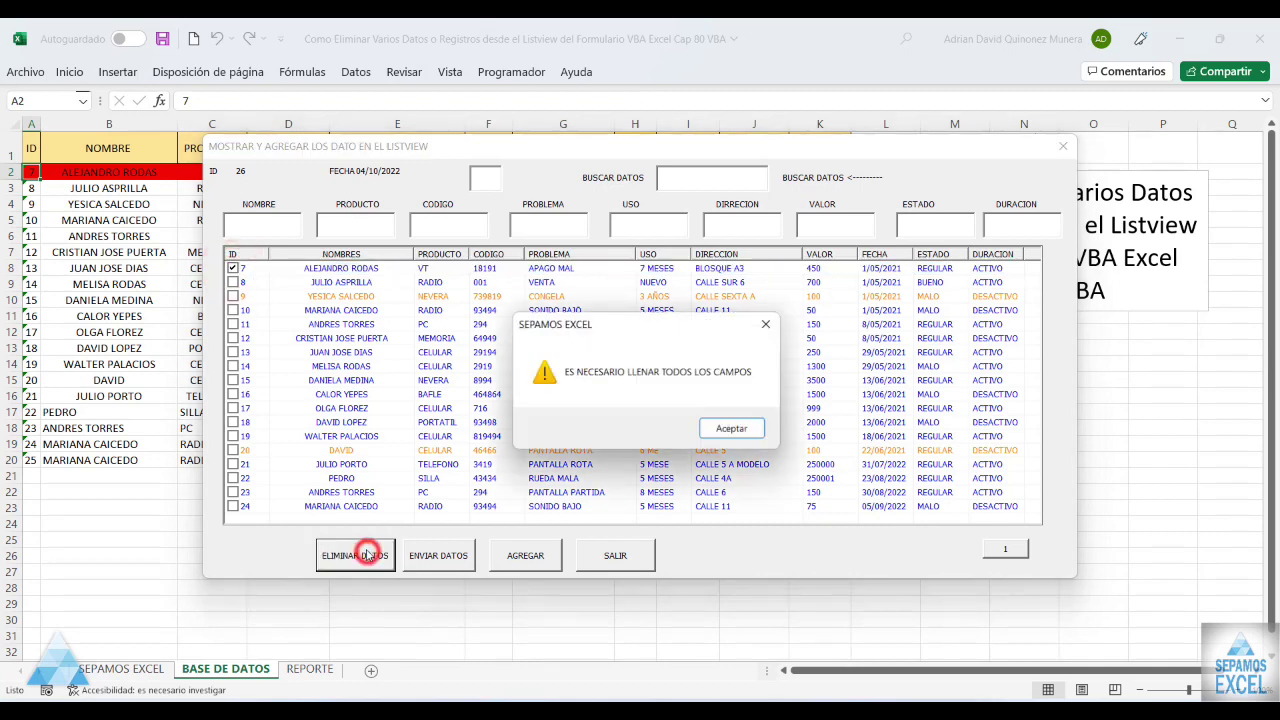
pyautogui.click(734, 428)
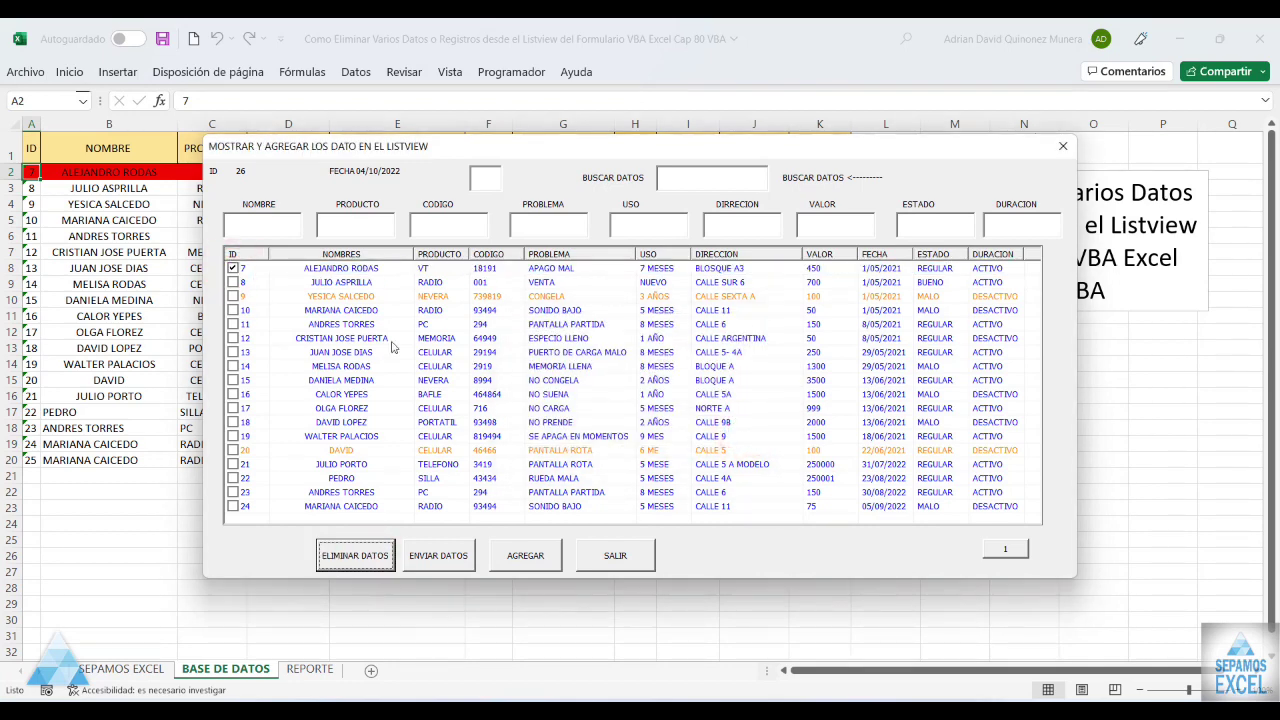
# Load record ID 7 into the fields, delete it with ELIMINAR DATOS, and close the form.
pyautogui.click(336, 270)
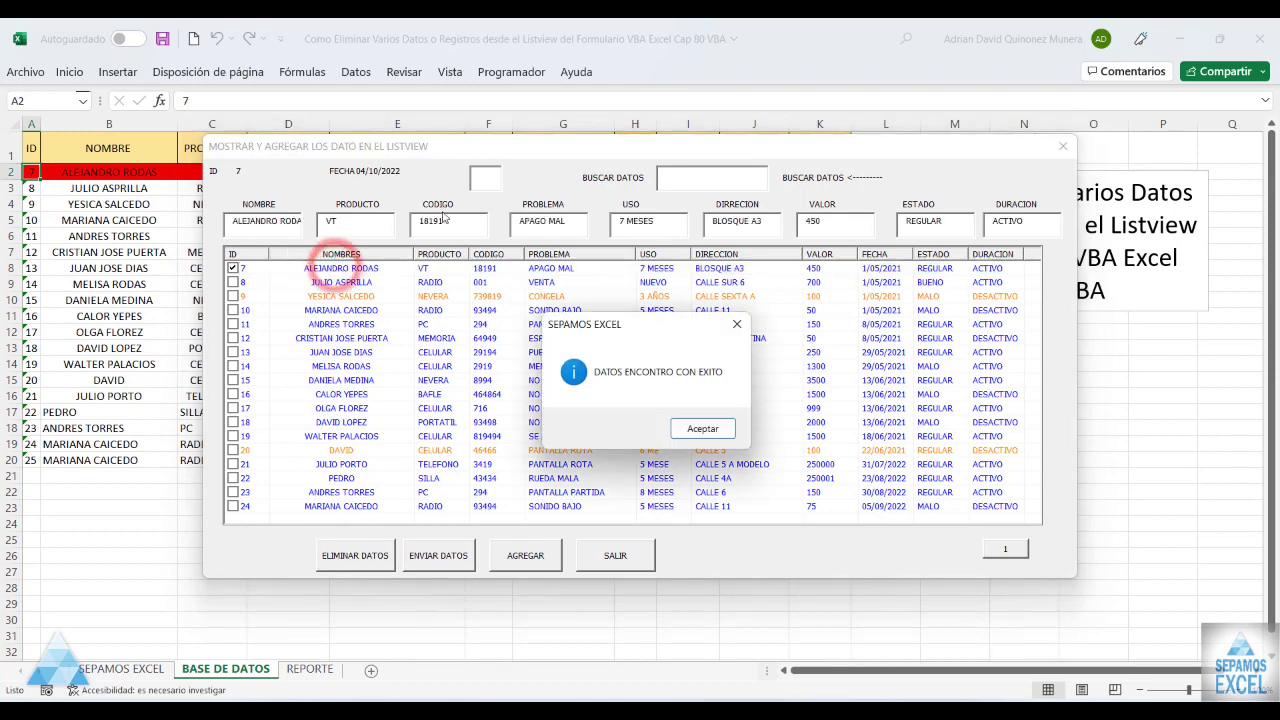
pyautogui.click(704, 426)
pyautogui.click(366, 553)
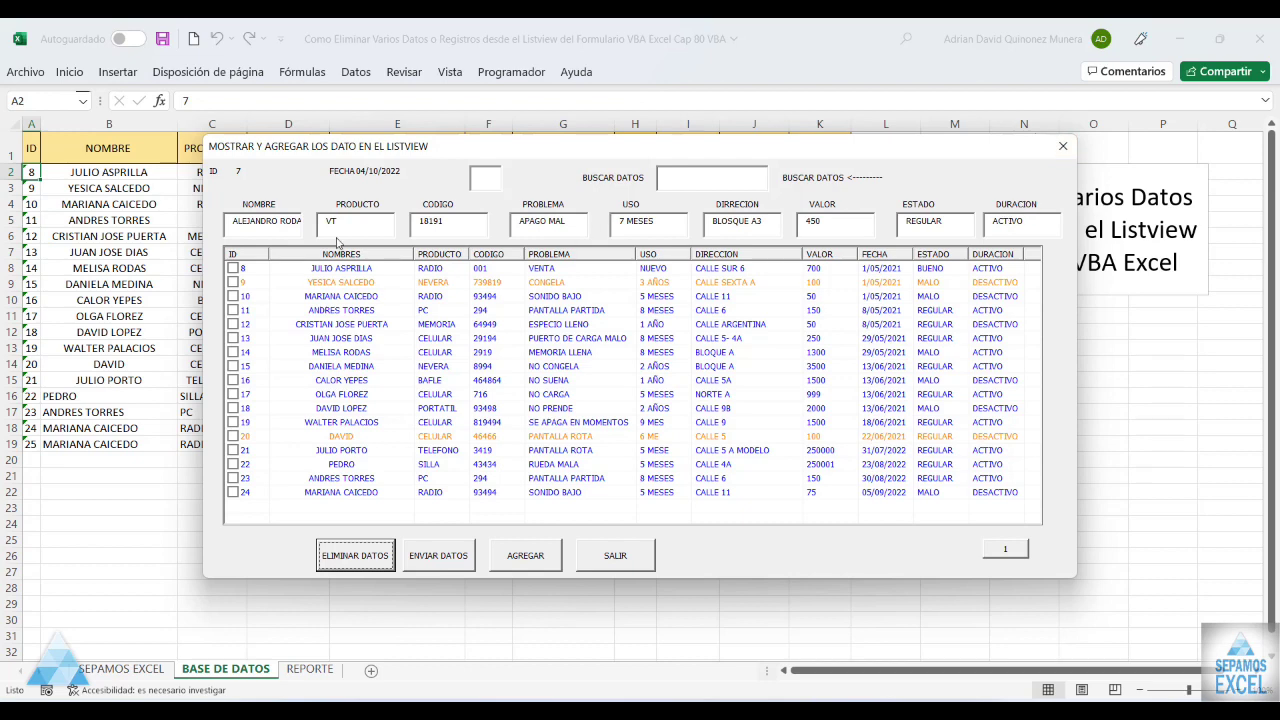
pyautogui.click(1063, 146)
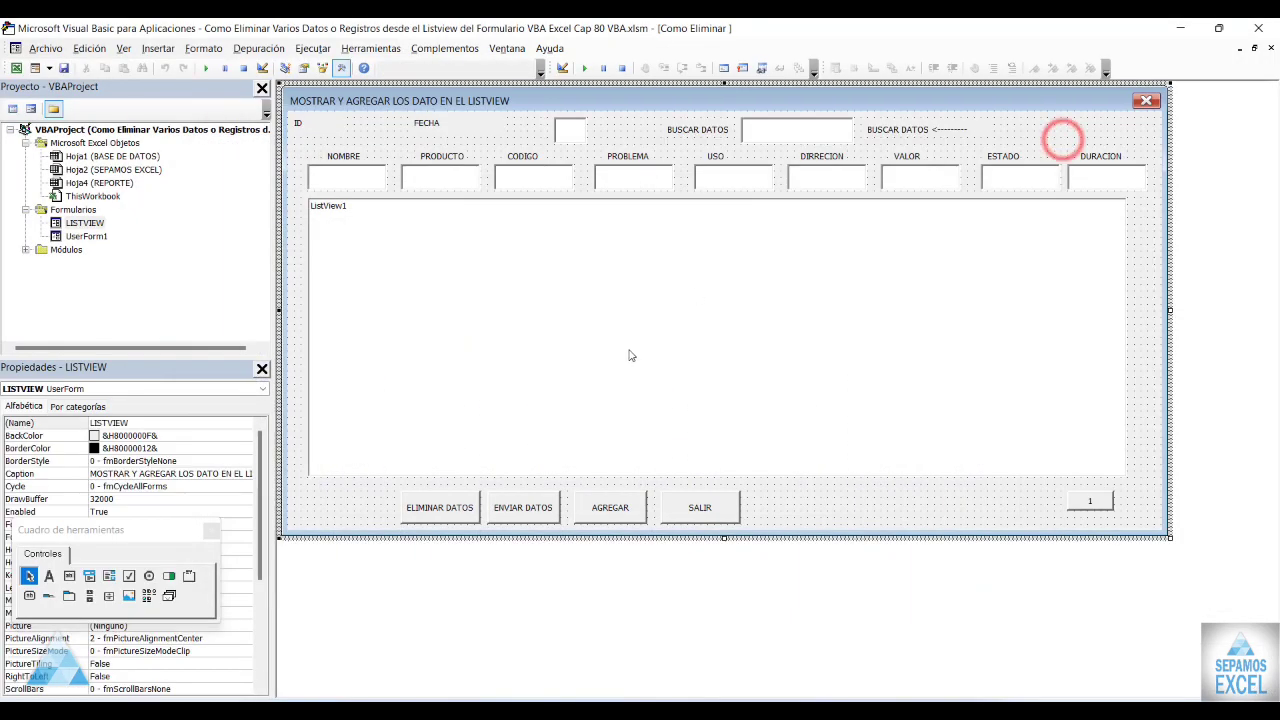
# Copy the NOMBRE = Empty through DURACION = Empty lines from the AGREGAR code.
pyautogui.doubleClick(615, 490)
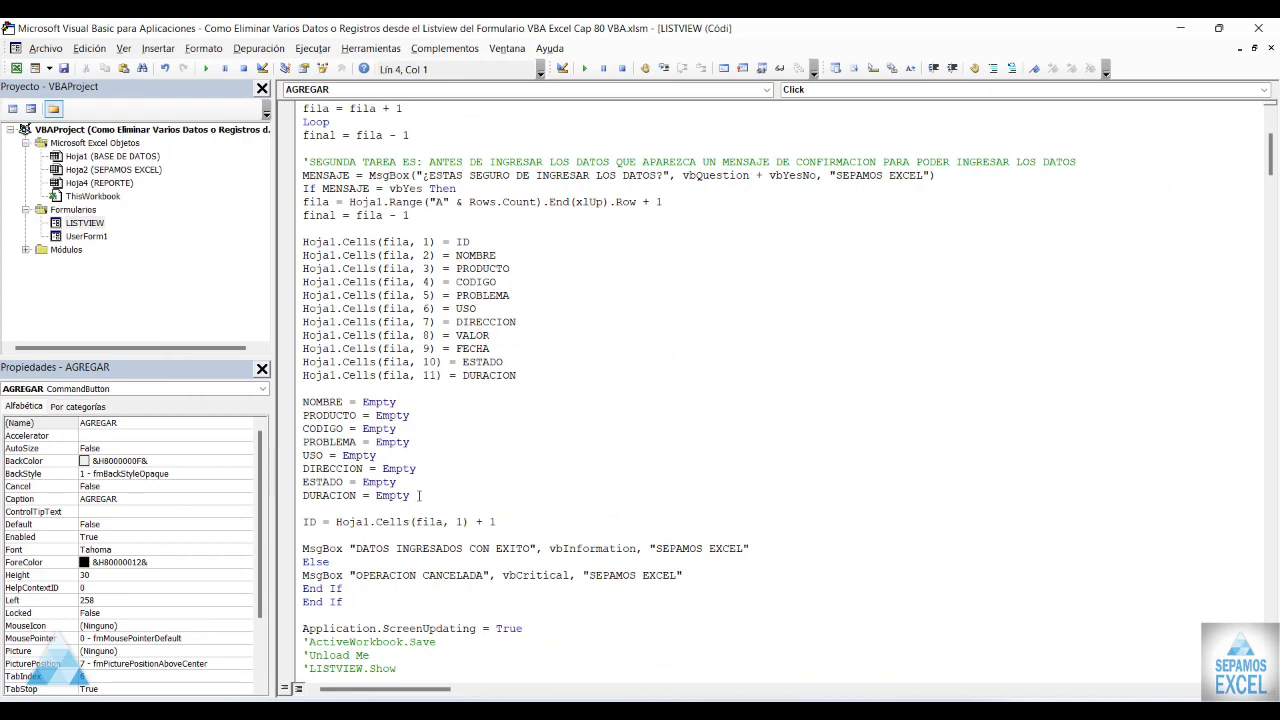
pyautogui.moveTo(412, 497); pyautogui.dragTo(303, 402)
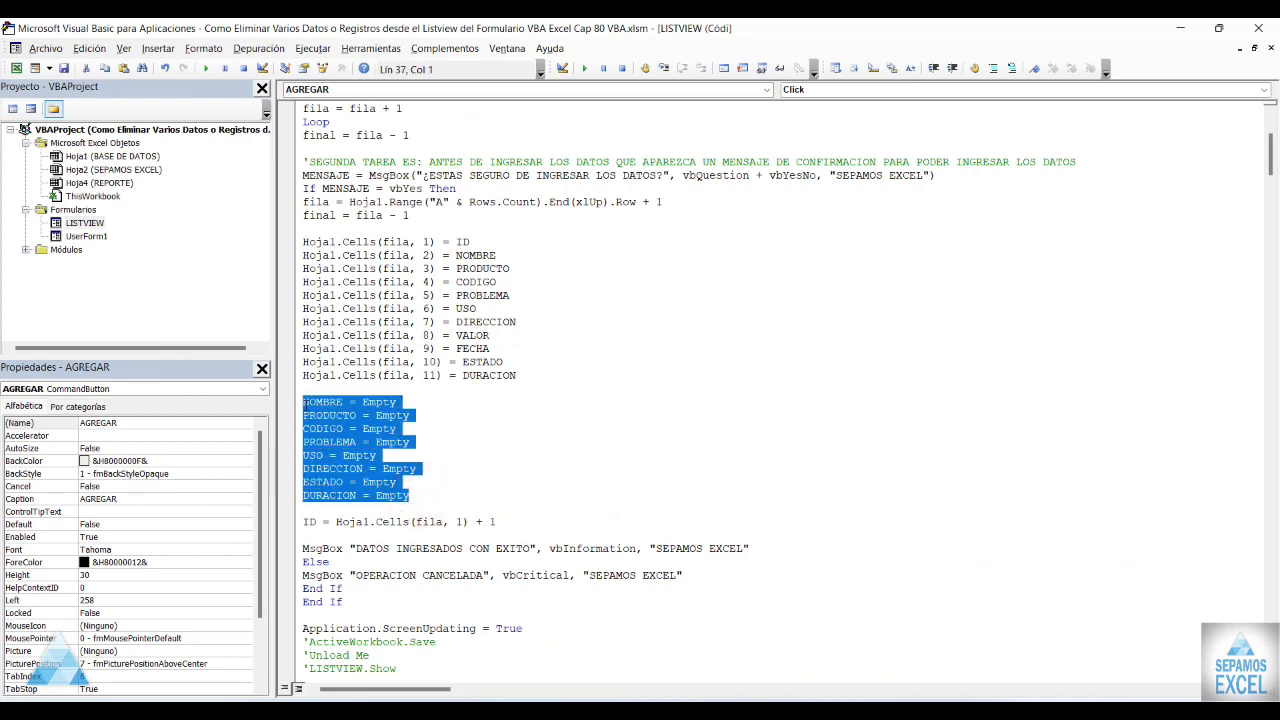
pyautogui.scroll(-5, 377, 425)
pyautogui.scroll(-5, 377, 425)
pyautogui.scroll(-5, 377, 425)
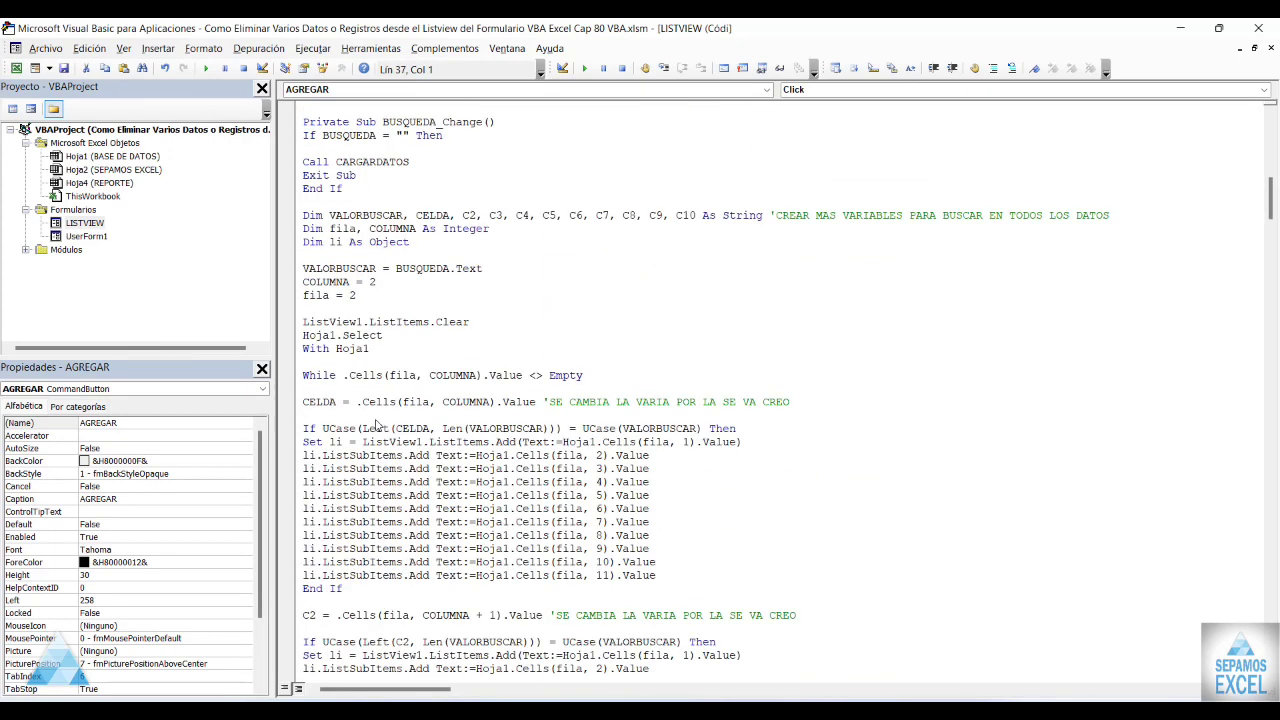
pyautogui.scroll(-6, 377, 425)
pyautogui.scroll(-9, 377, 425)
pyautogui.scroll(-6, 377, 425)
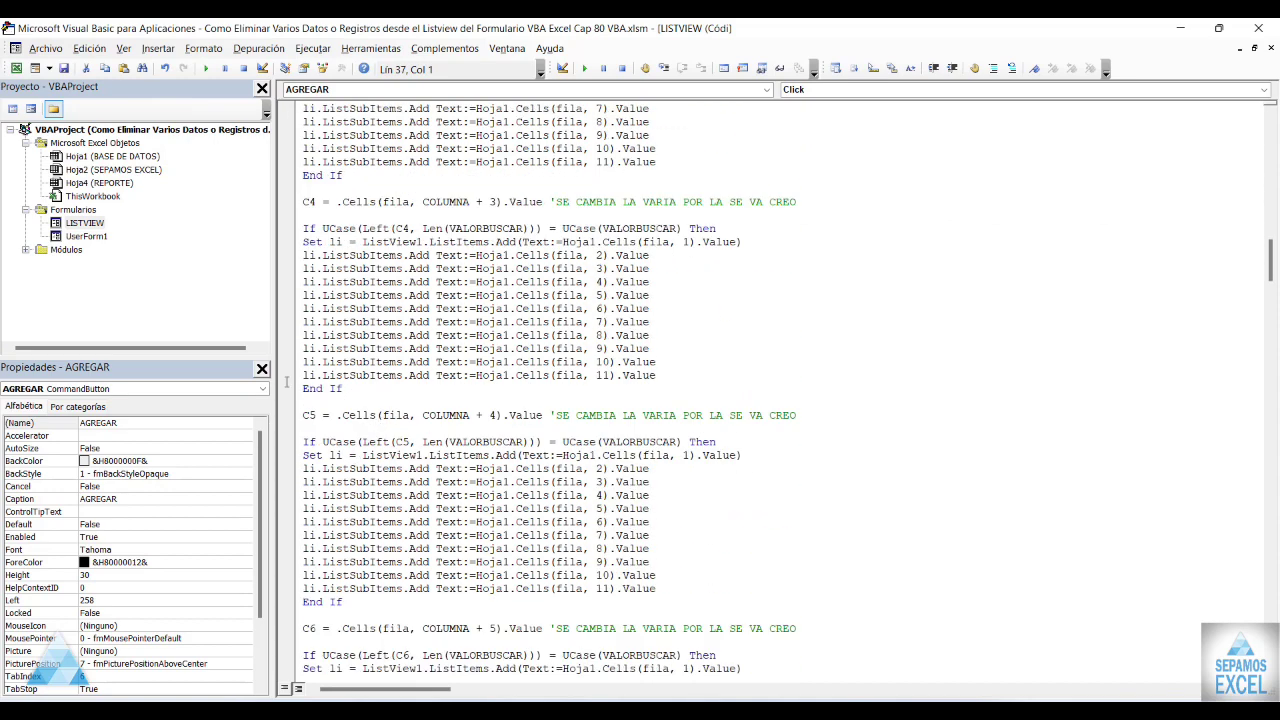
# Paste the field-clearing lines after ListItems.Remove in ELIMINAR_Click and run the form with F5.
pyautogui.doubleClick(94, 222)
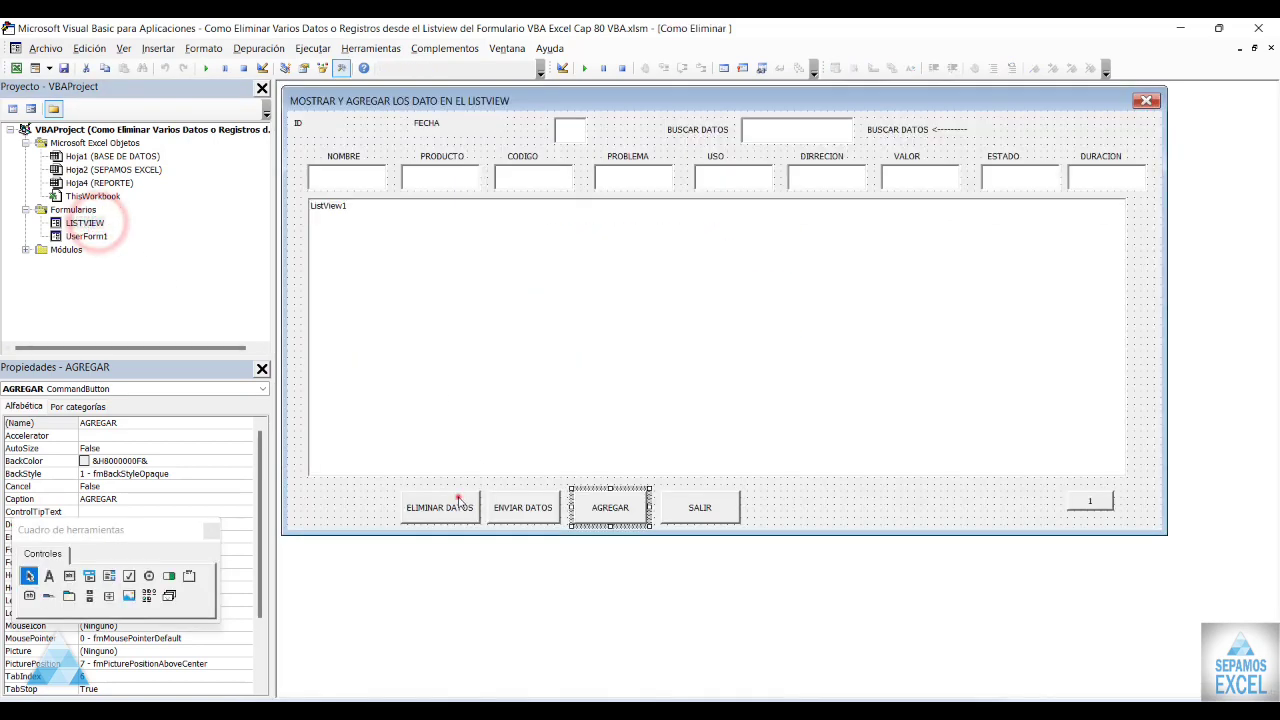
pyautogui.doubleClick(458, 496)
pyautogui.scroll(-5, 420, 535)
pyautogui.scroll(-2, 420, 535)
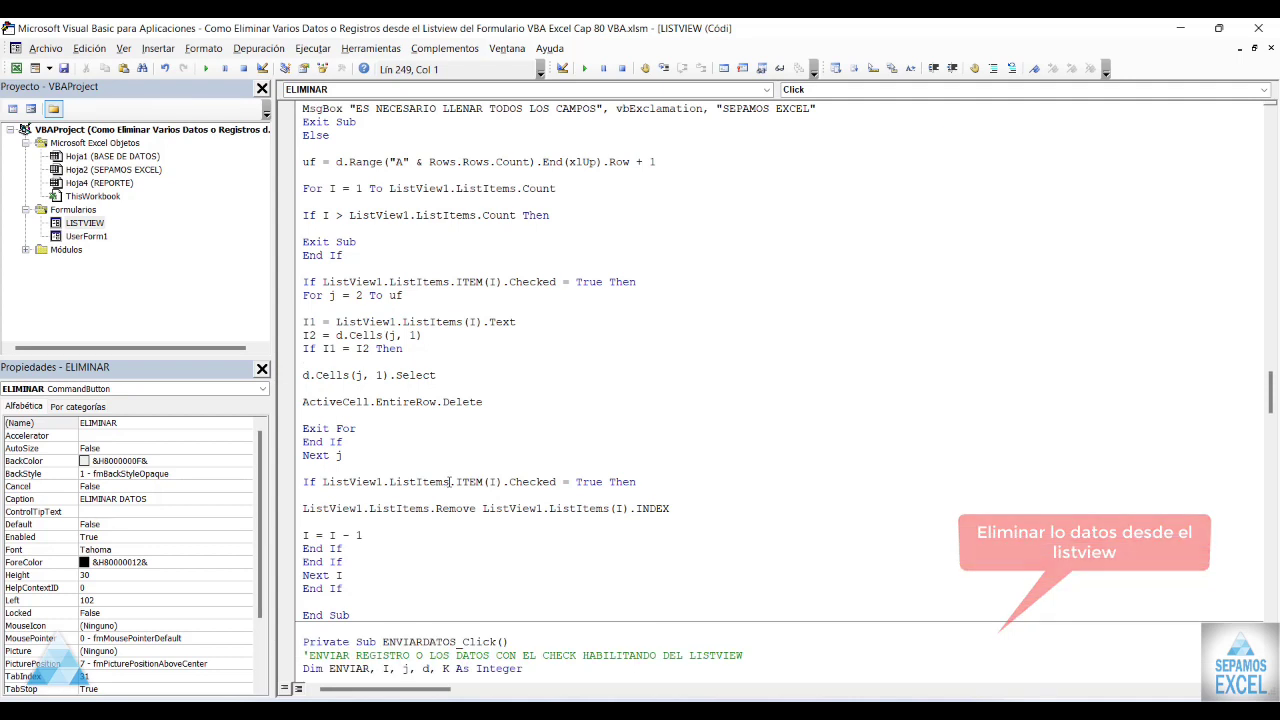
pyautogui.scroll(4, 502, 428)
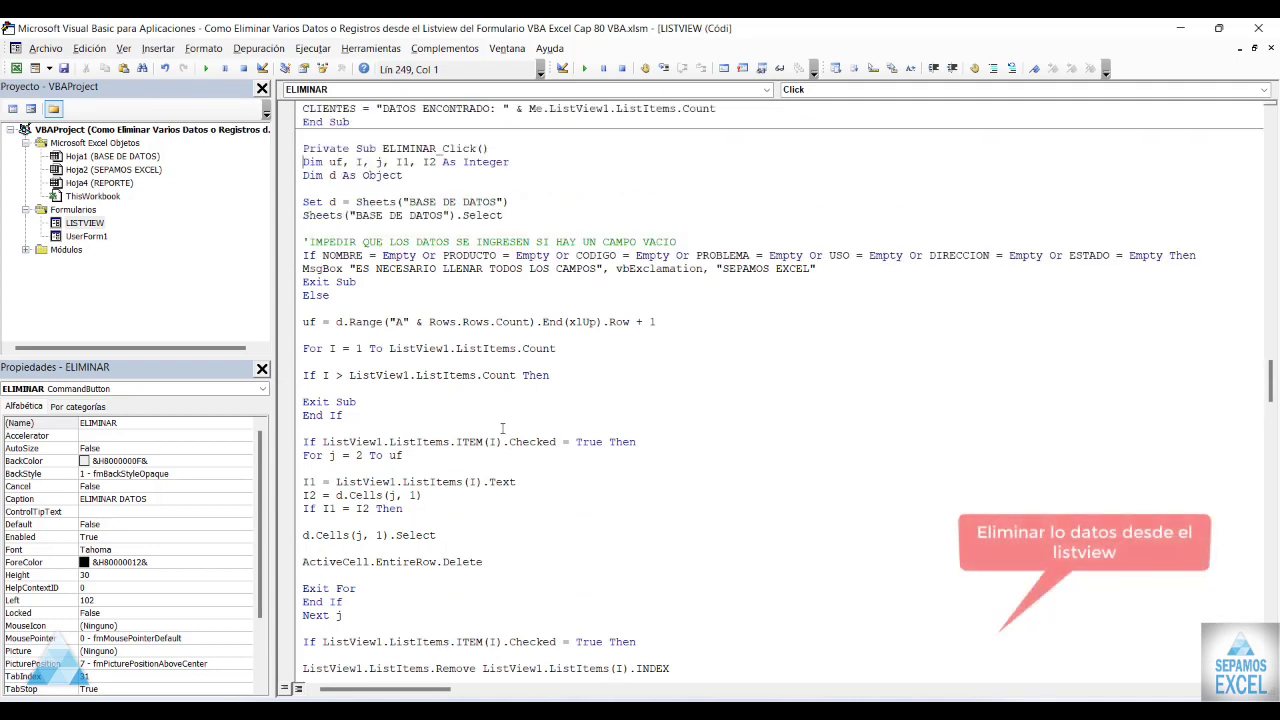
pyautogui.scroll(-5, 440, 490)
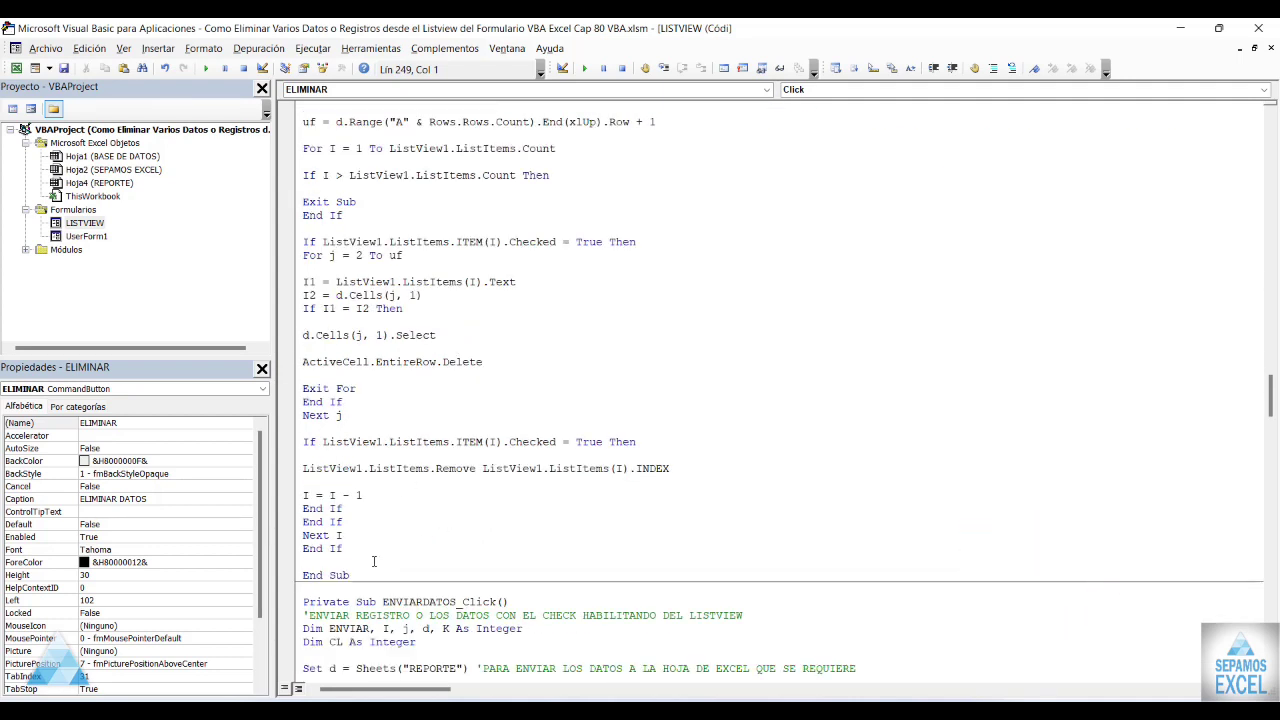
pyautogui.click(705, 468)
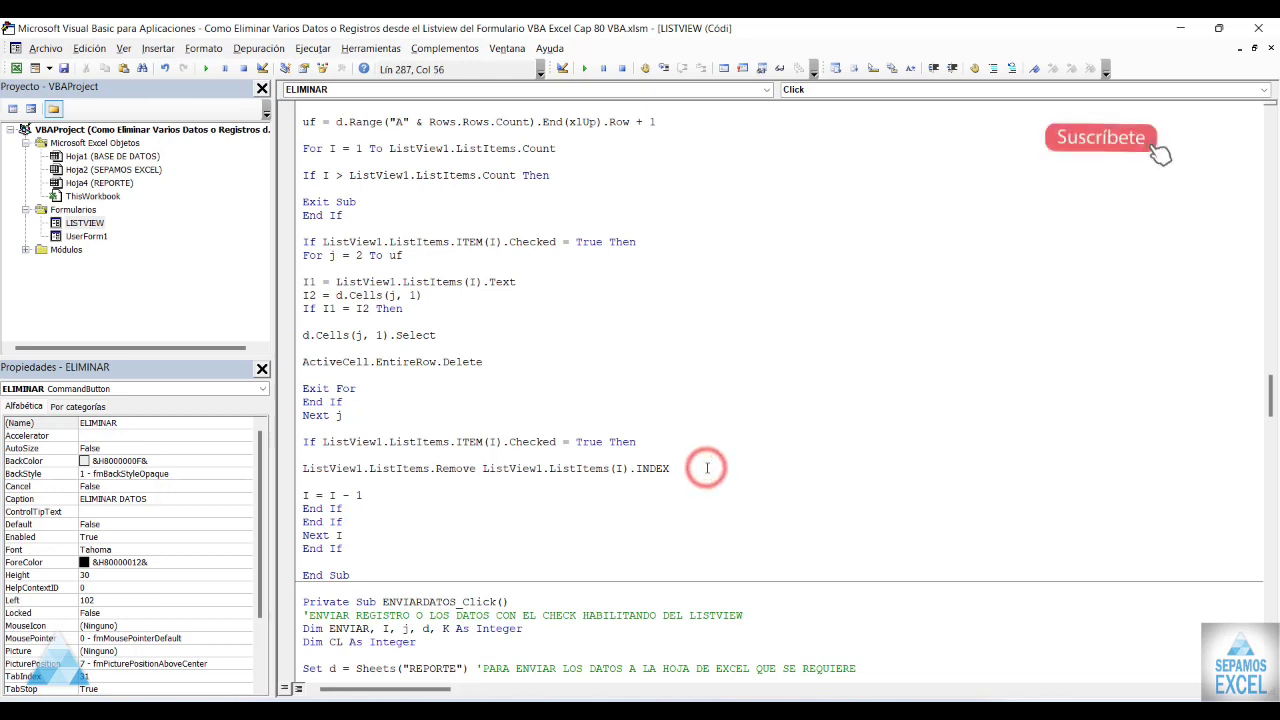
pyautogui.press('Return')
pyautogui.press('Return')
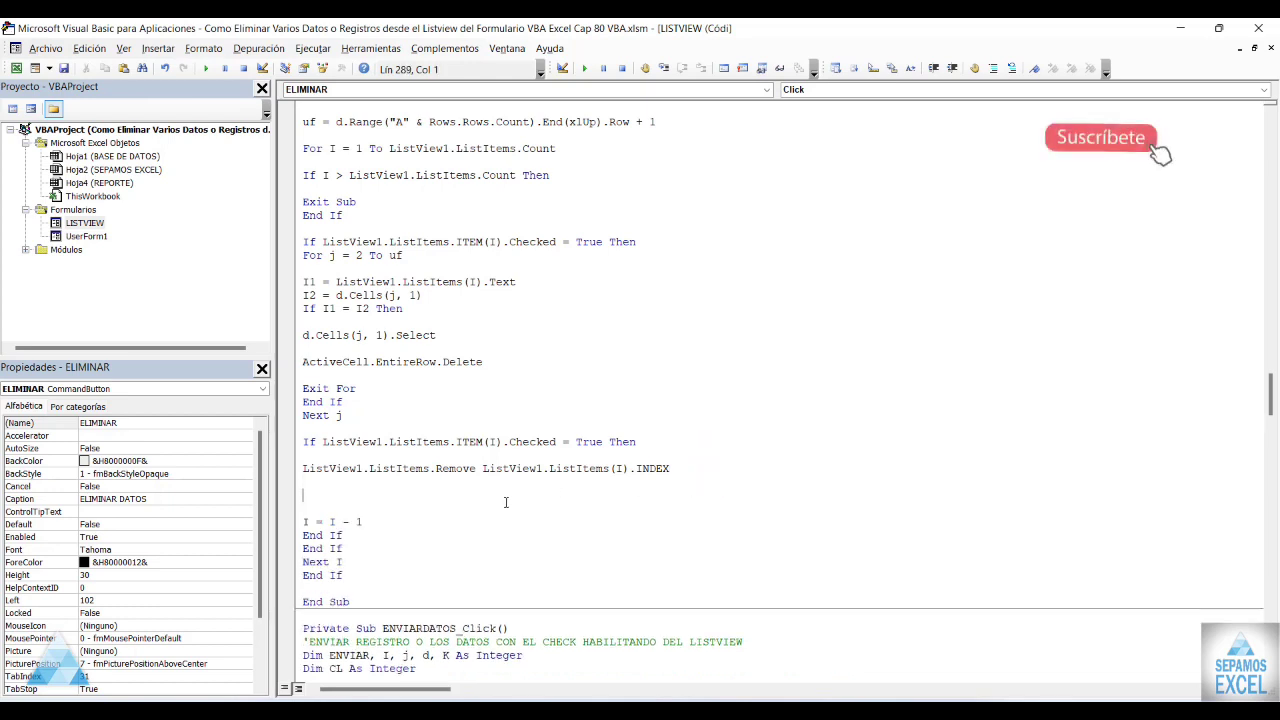
pyautogui.write('NOMBRE = Empty PRODUCTO = Empty CODIGO = Empty PROBLEMA = Empty USO = Empty DIRECCION = Empty ESTADO = Empty DURACION = Empty')
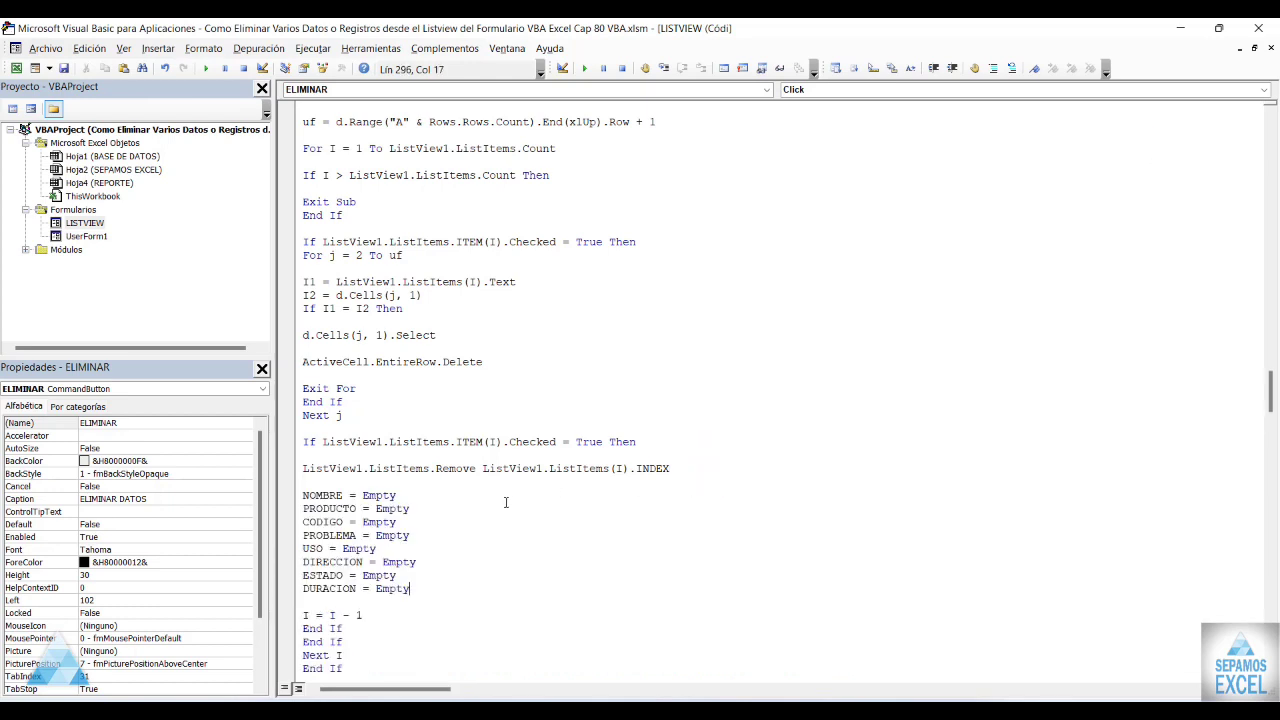
pyautogui.scroll(3, 559, 529)
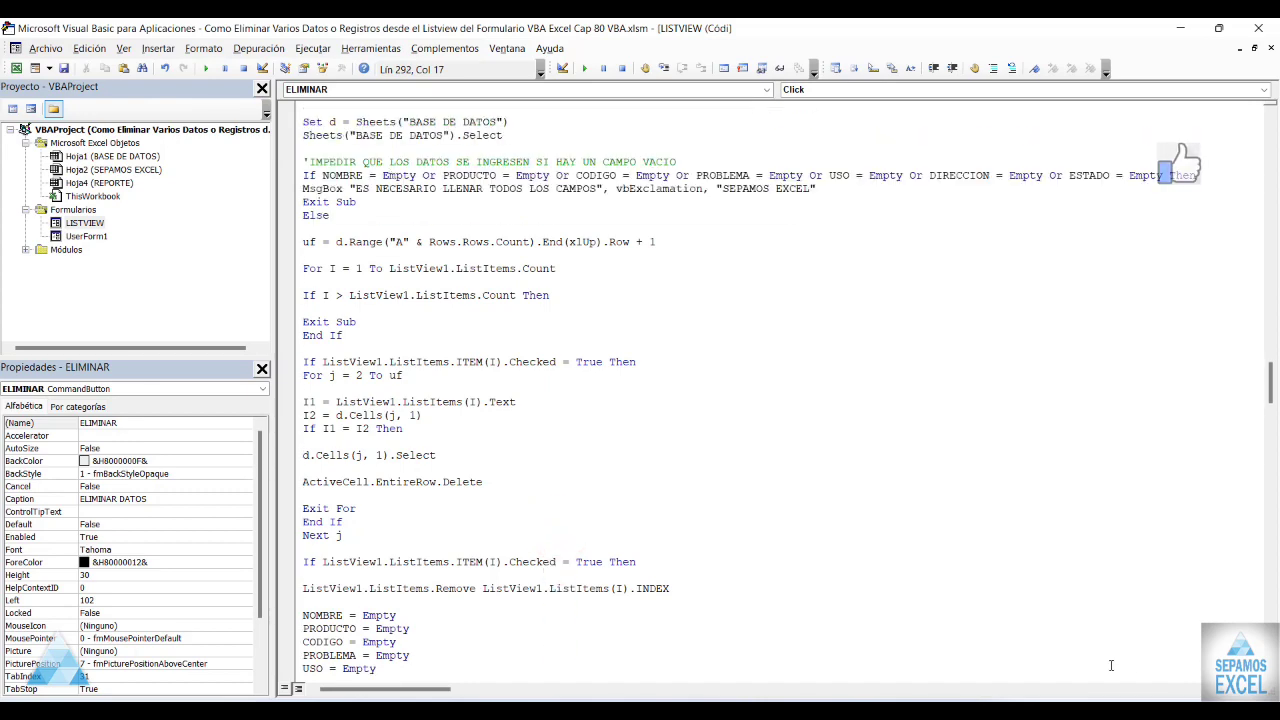
pyautogui.press('F5')
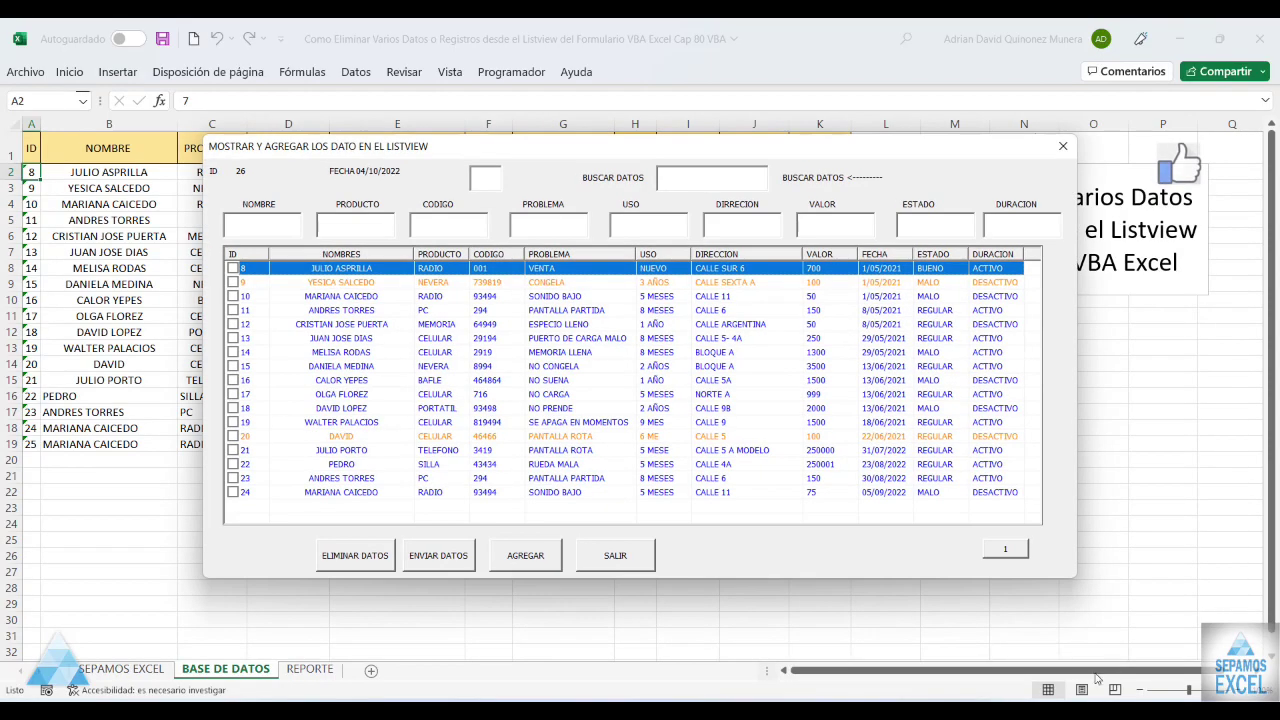
# Test ELIMINAR DATOS with no record checked, dismiss the fill-all-fields warning, and reposition the form.
pyautogui.click(345, 556)
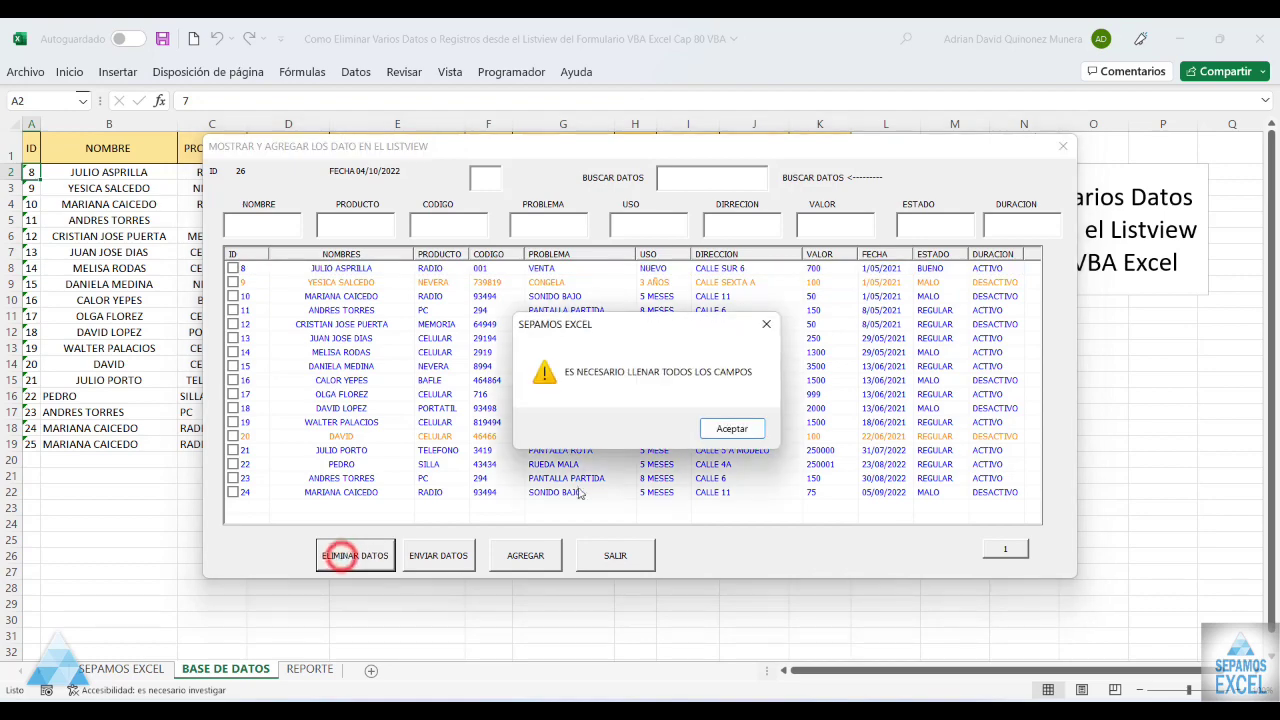
pyautogui.click(737, 427)
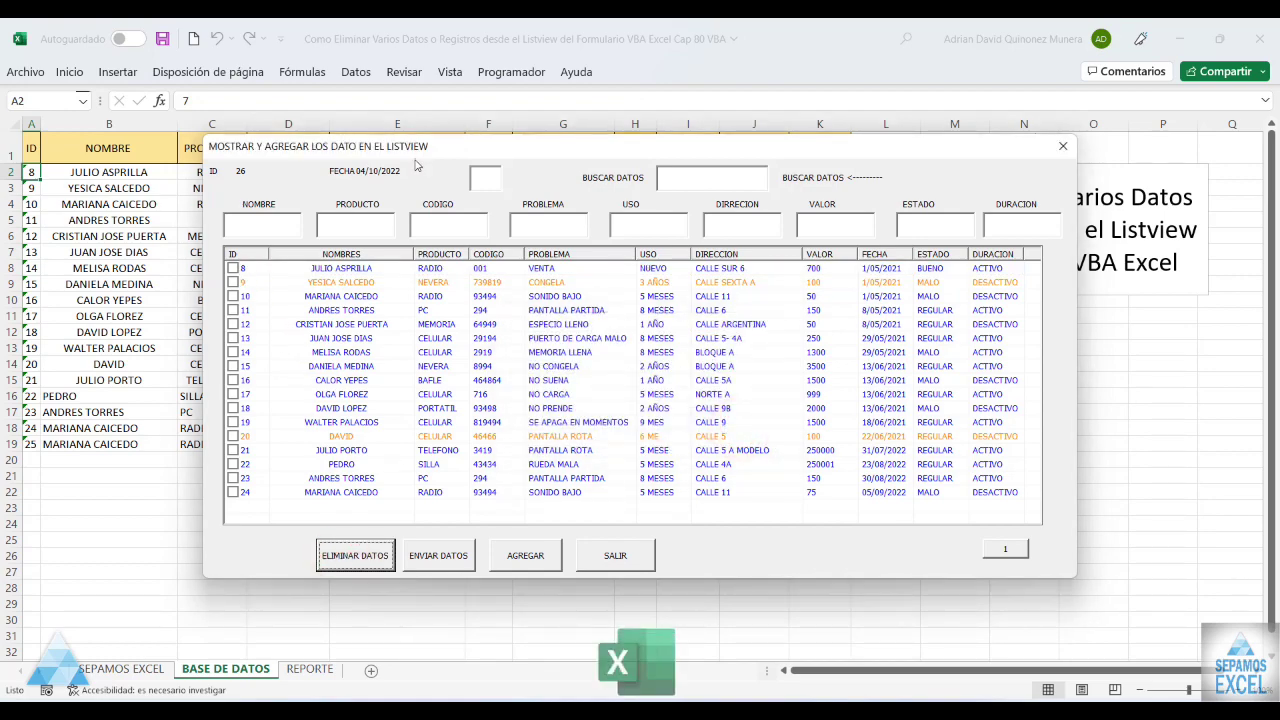
pyautogui.moveTo(445, 152)
pyautogui.mouseDown()
pyautogui.moveTo(497, 194)
pyautogui.moveTo(633, 255)
pyautogui.moveTo(551, 198)
pyautogui.mouseUp()
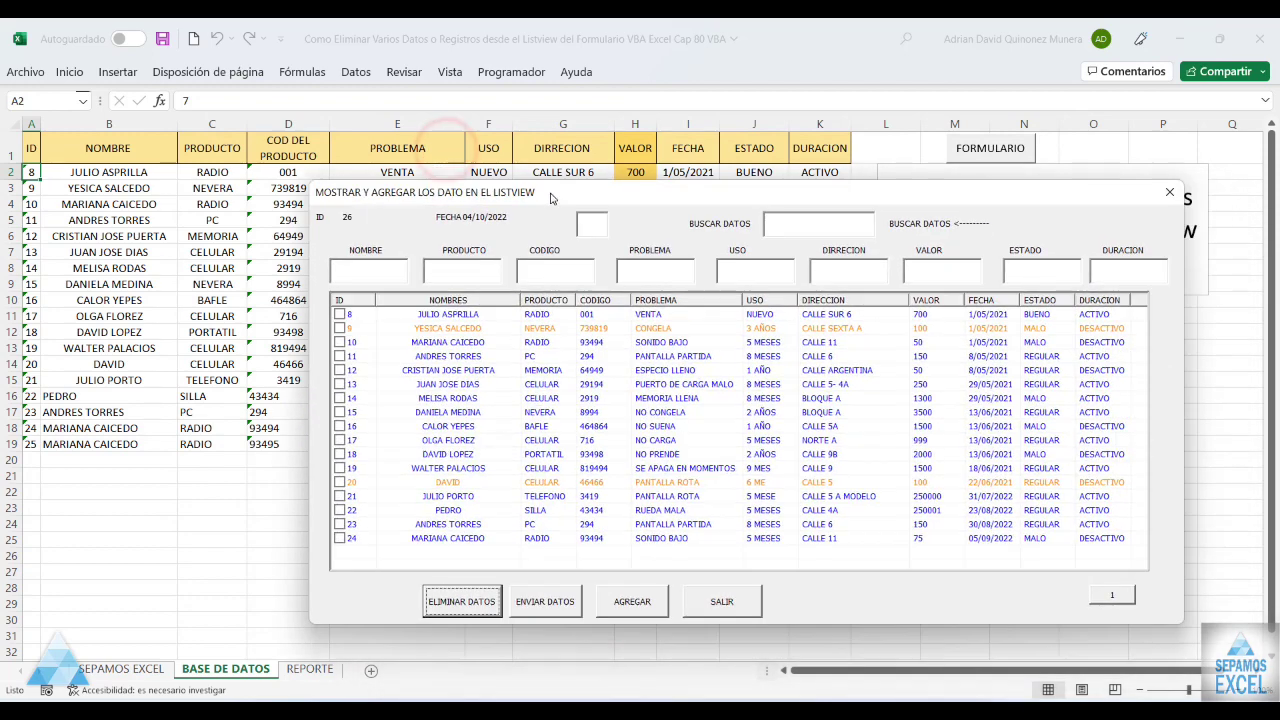
pyautogui.click(341, 314)
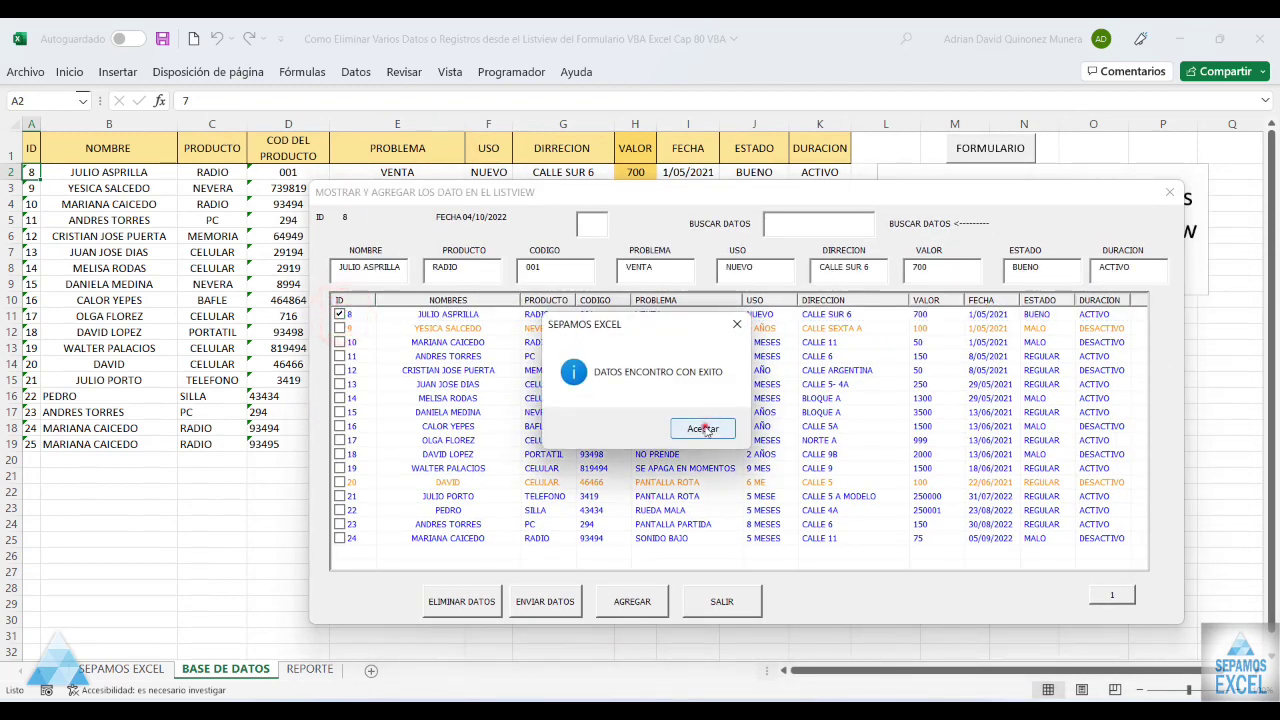
pyautogui.click(704, 428)
pyautogui.click(461, 601)
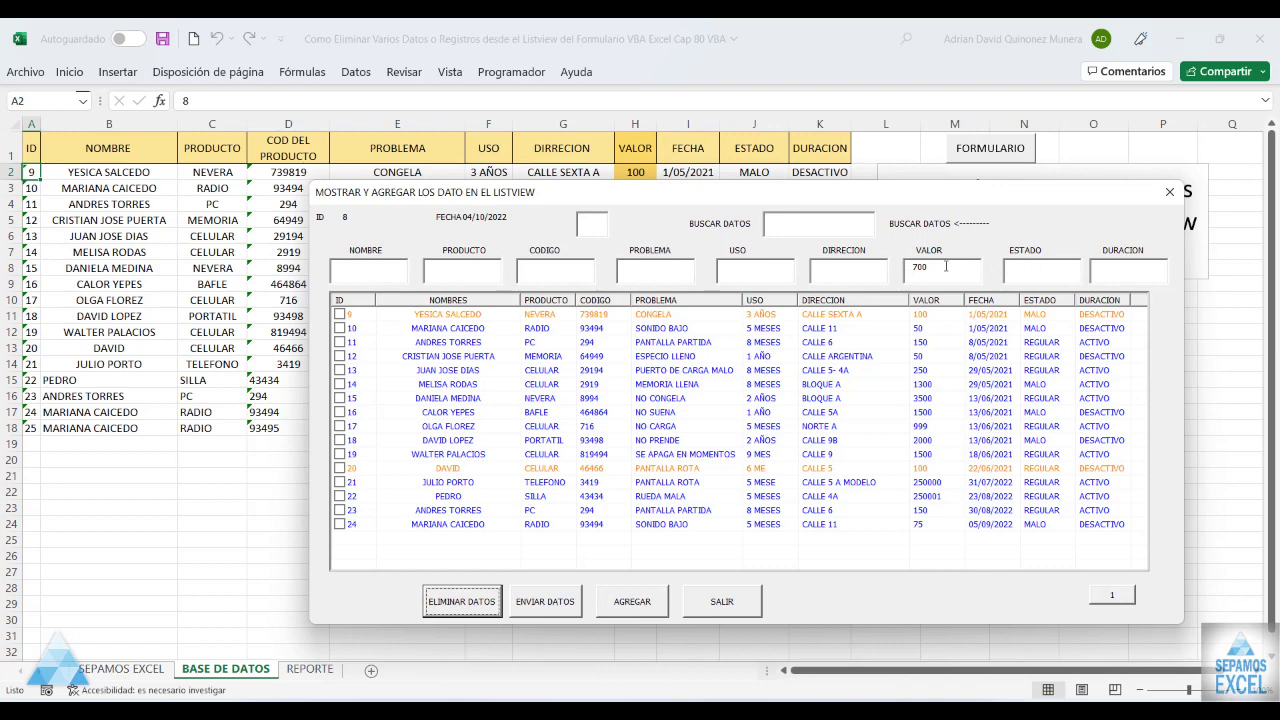
pyautogui.click(1169, 191)
pyautogui.doubleClick(423, 512)
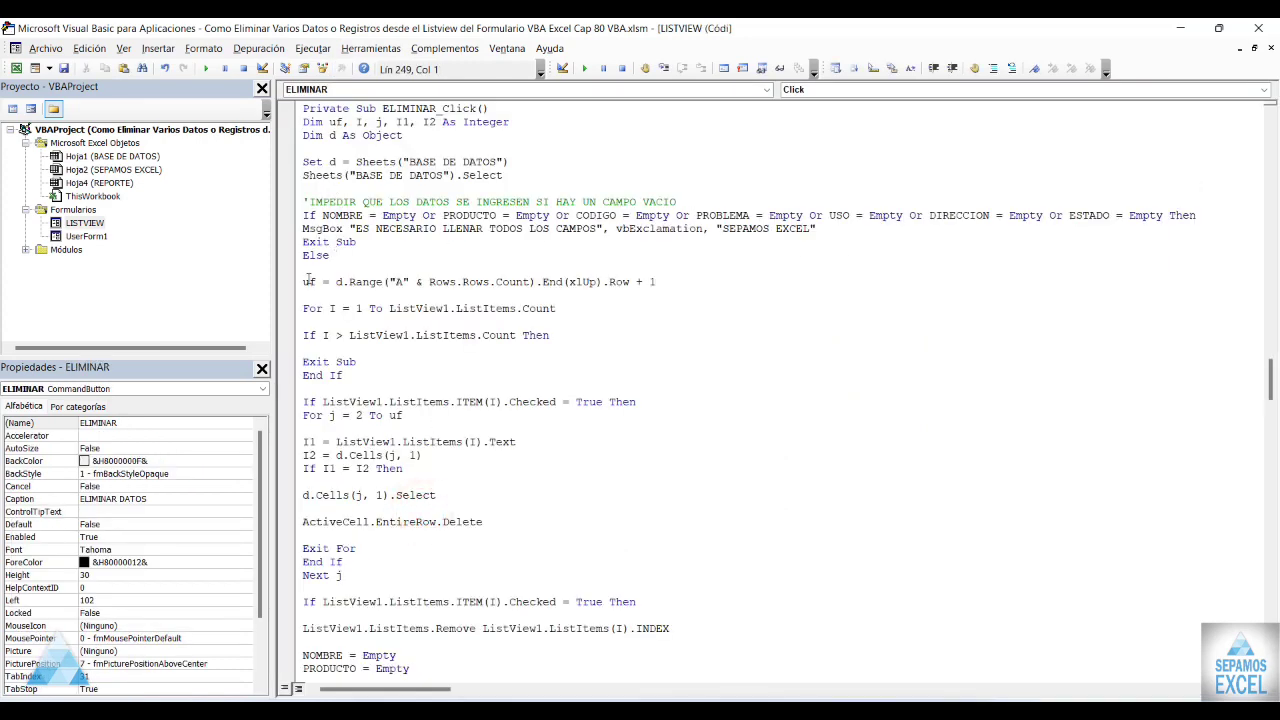
pyautogui.click(1177, 30)
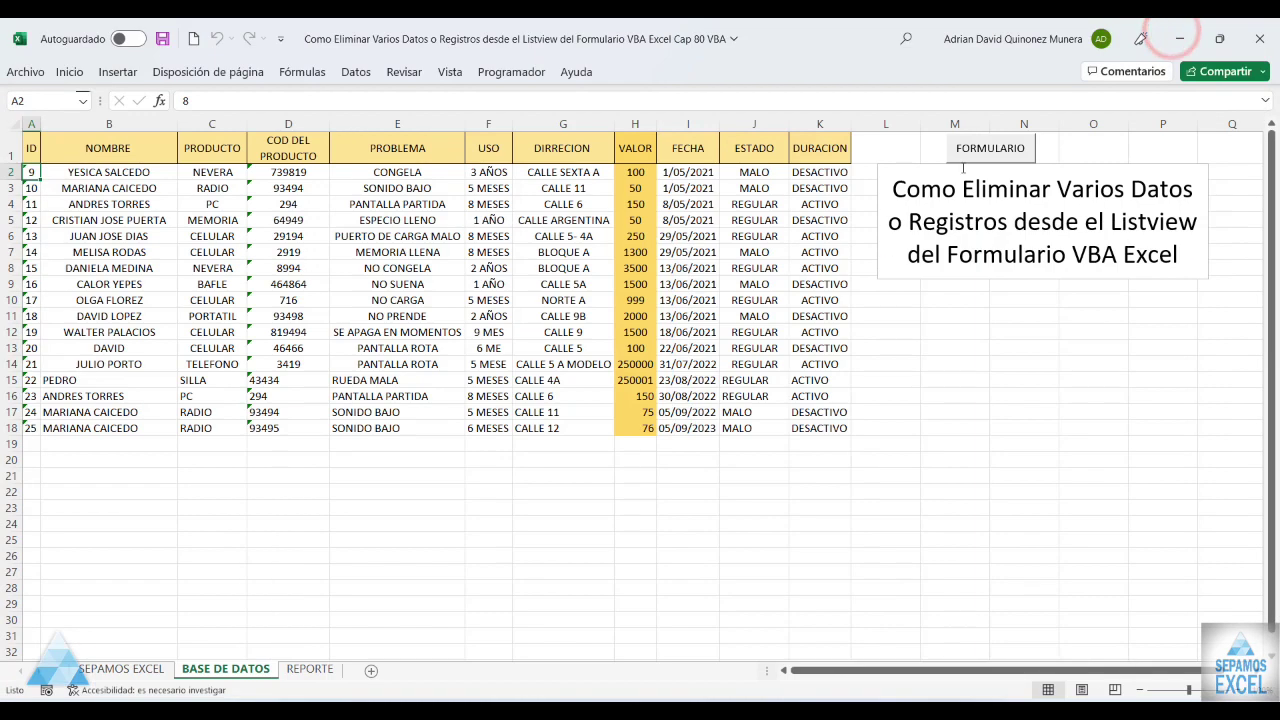
pyautogui.click(999, 140)
pyautogui.click(383, 565)
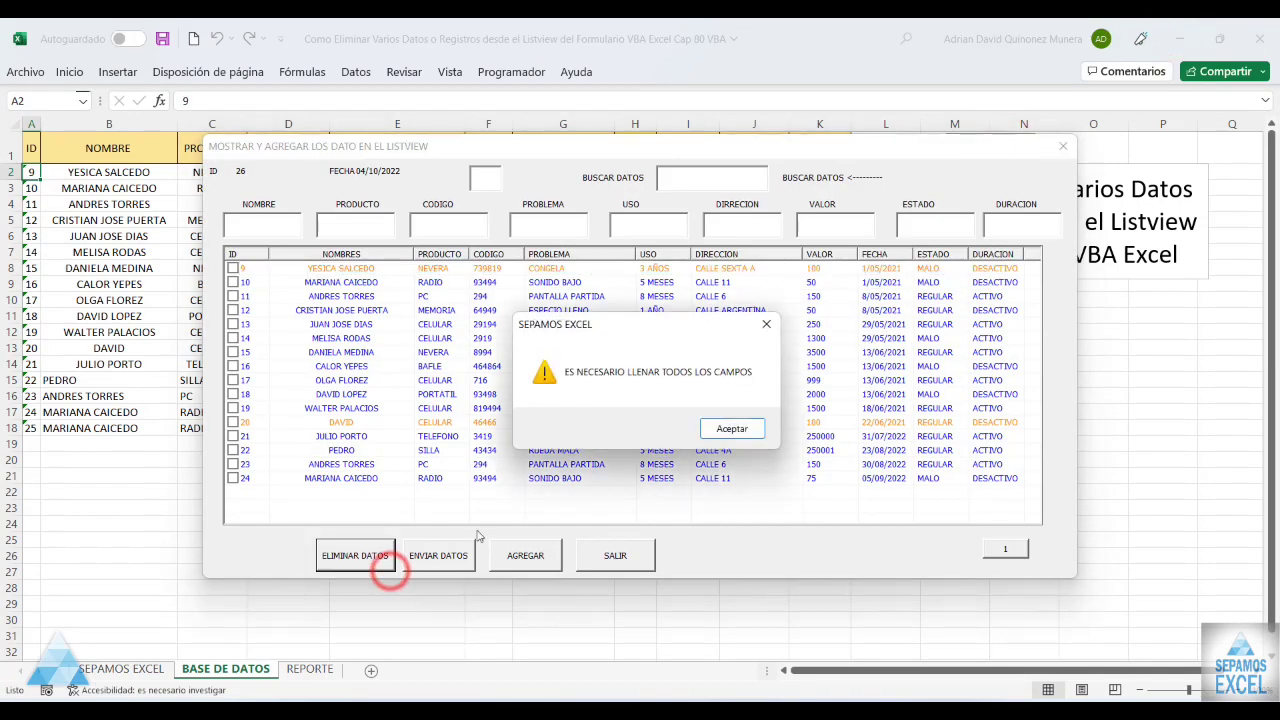
pyautogui.click(757, 430)
pyautogui.click(437, 555)
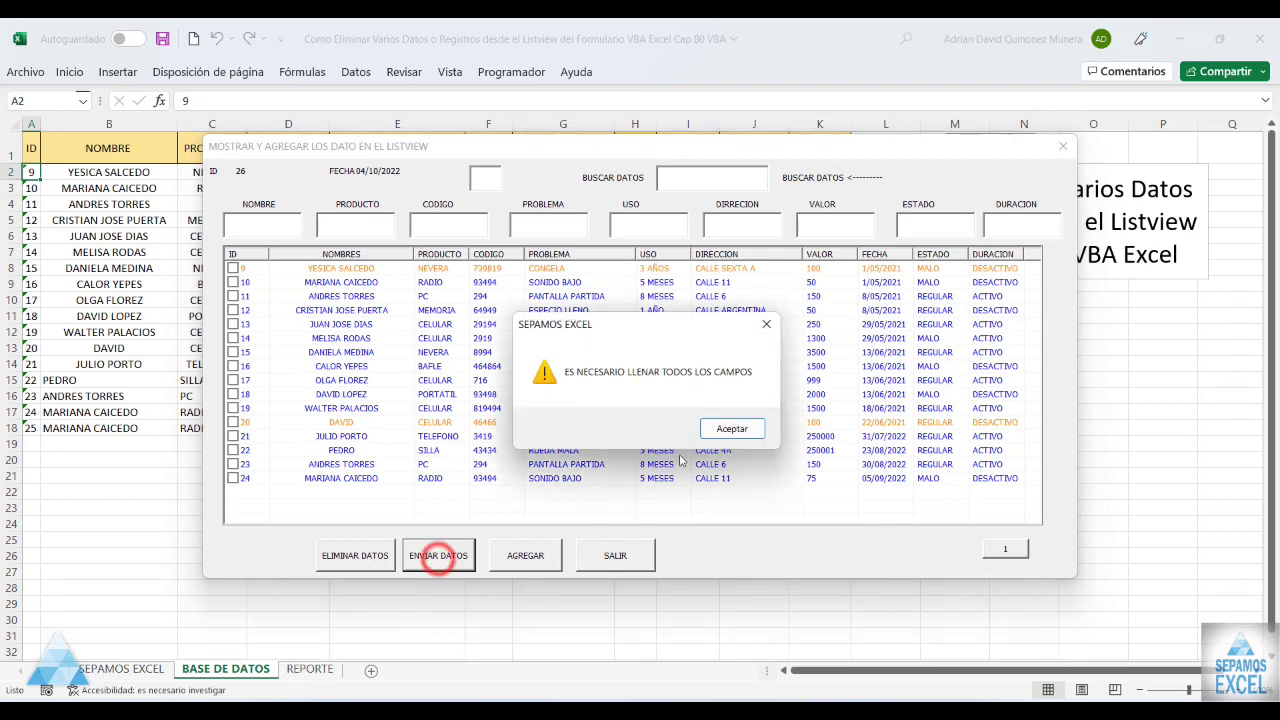
pyautogui.click(757, 430)
pyautogui.click(505, 555)
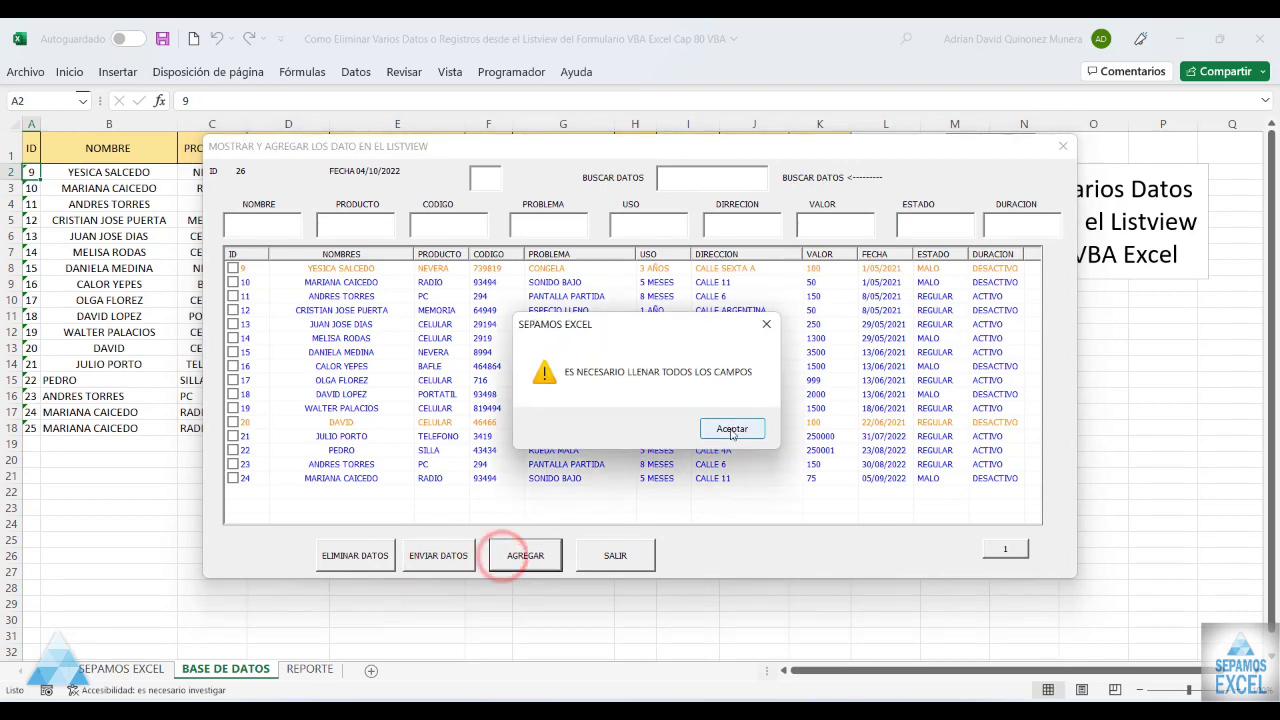
pyautogui.click(731, 429)
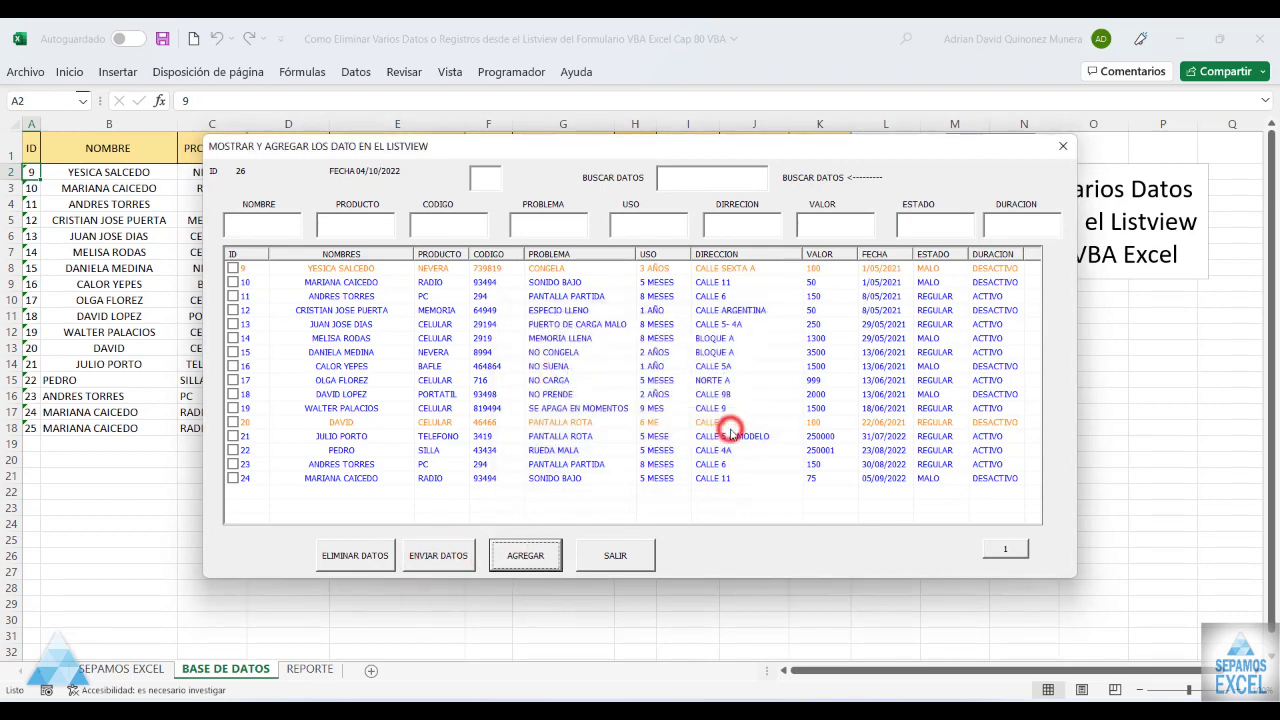
pyautogui.click(430, 270)
pyautogui.click(710, 428)
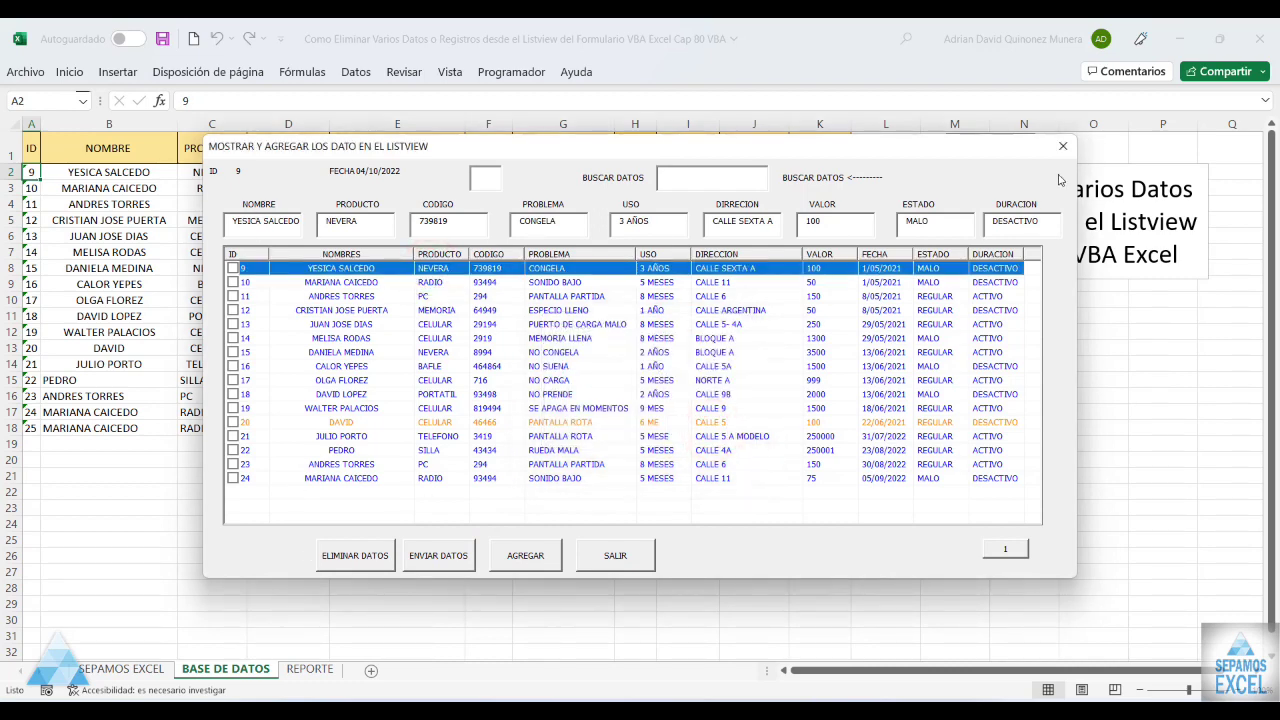
pyautogui.click(1063, 149)
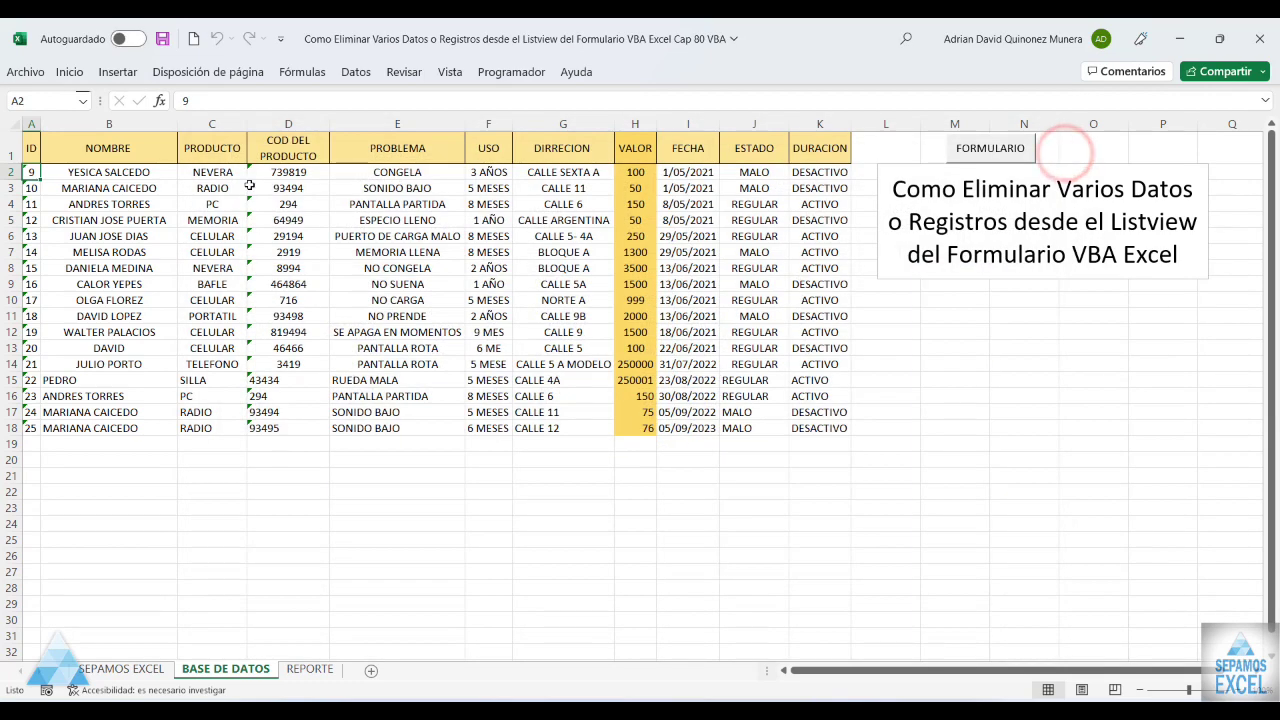
pyautogui.click(511, 72)
pyautogui.click(28, 128)
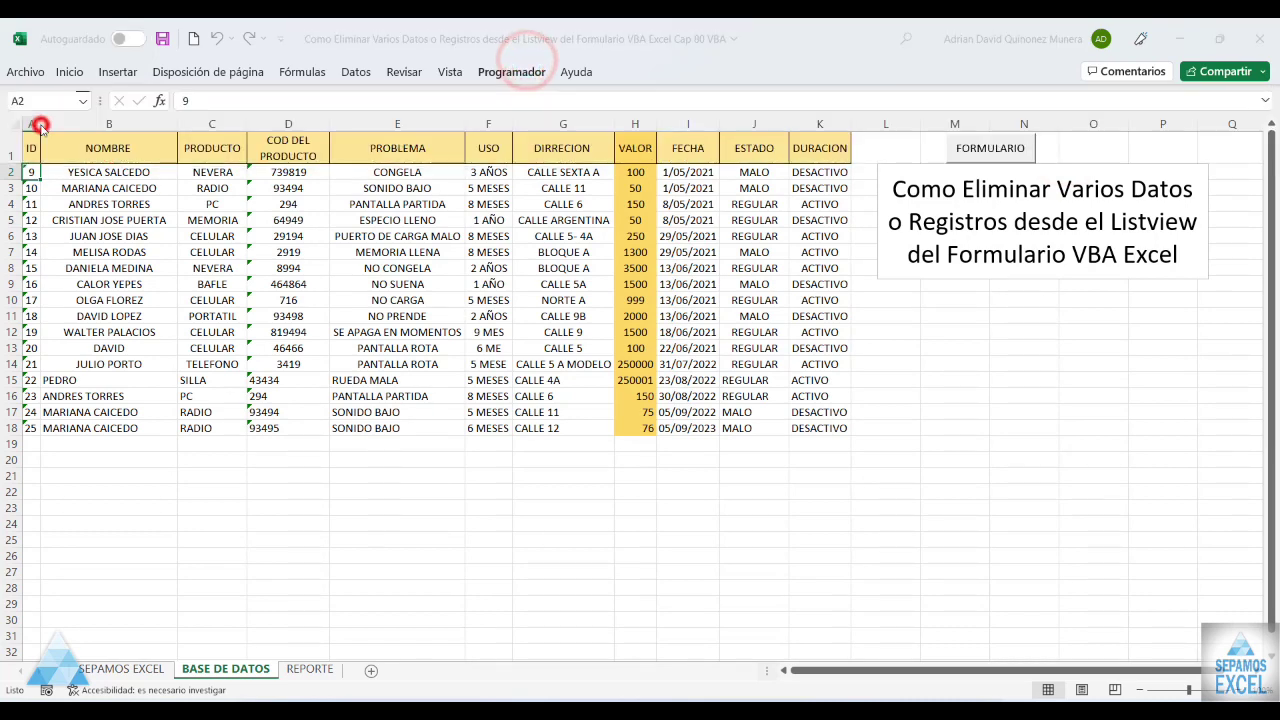
pyautogui.doubleClick(459, 501)
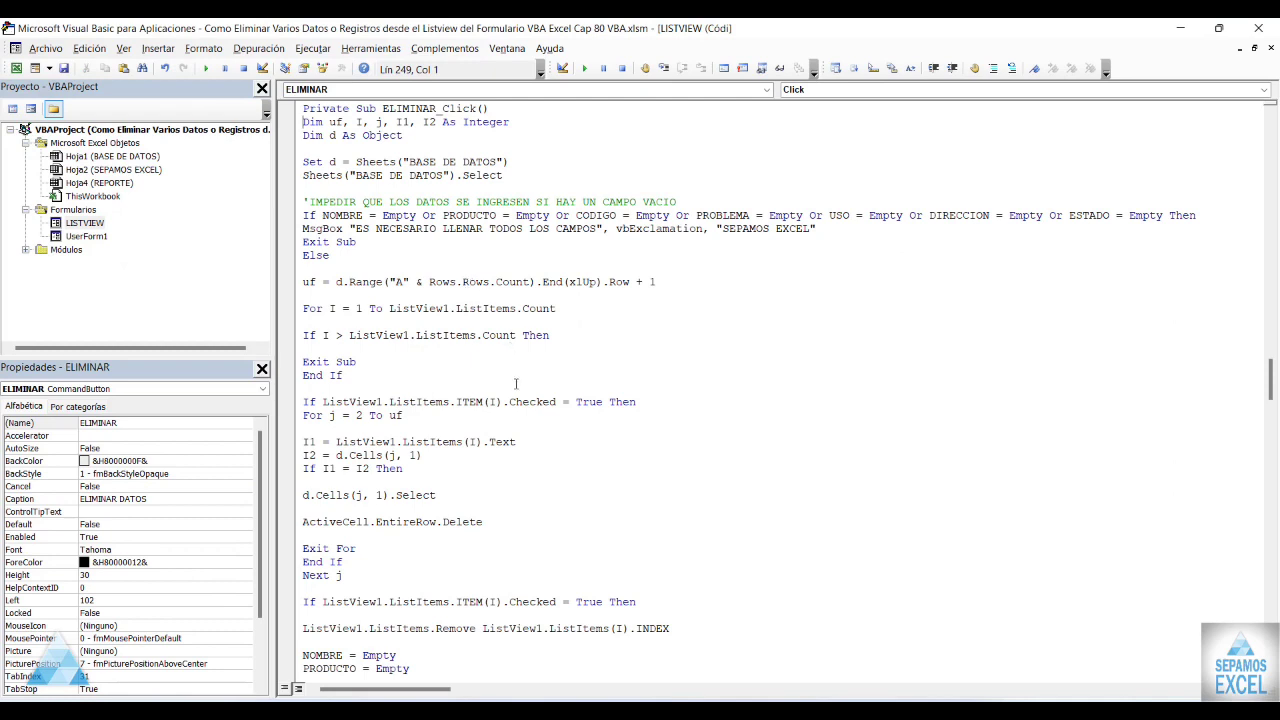
# Comment the Set d line with 'PONER EL NOMBRE A LA HOJA', naming the sheet for the delete method.
pyautogui.scroll(1, 445, 374)
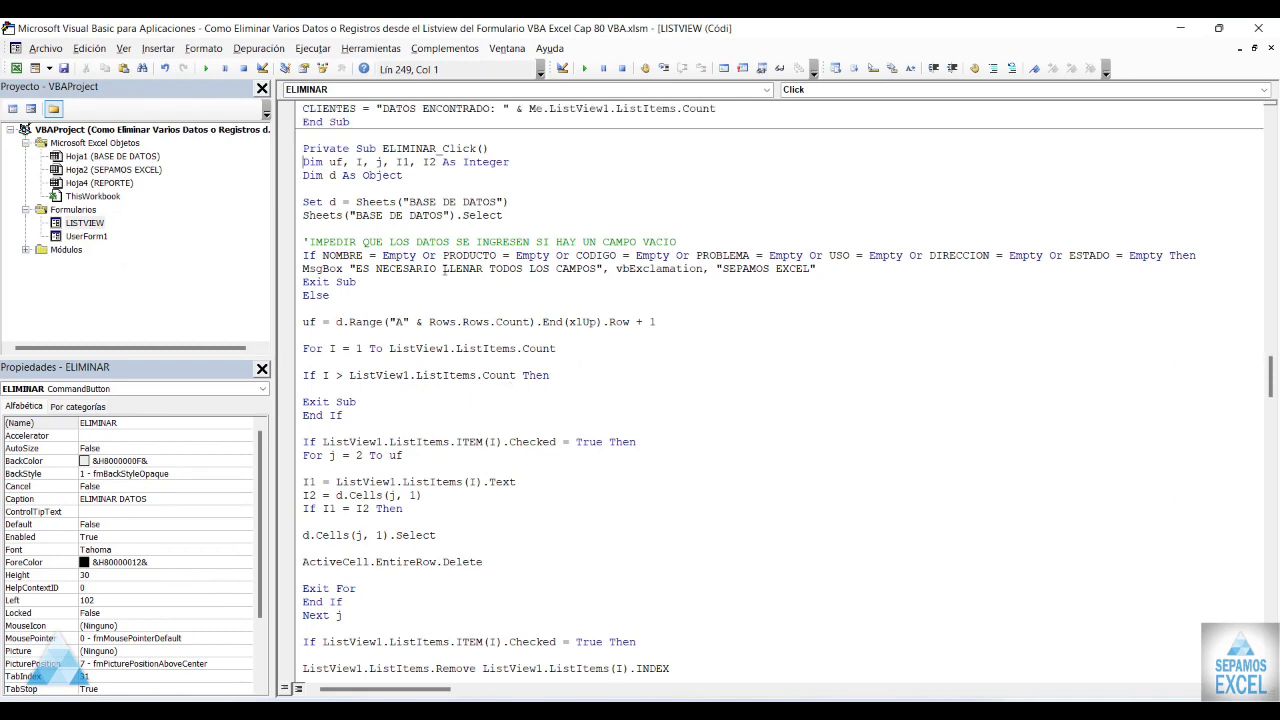
pyautogui.scroll(-2, 453, 292)
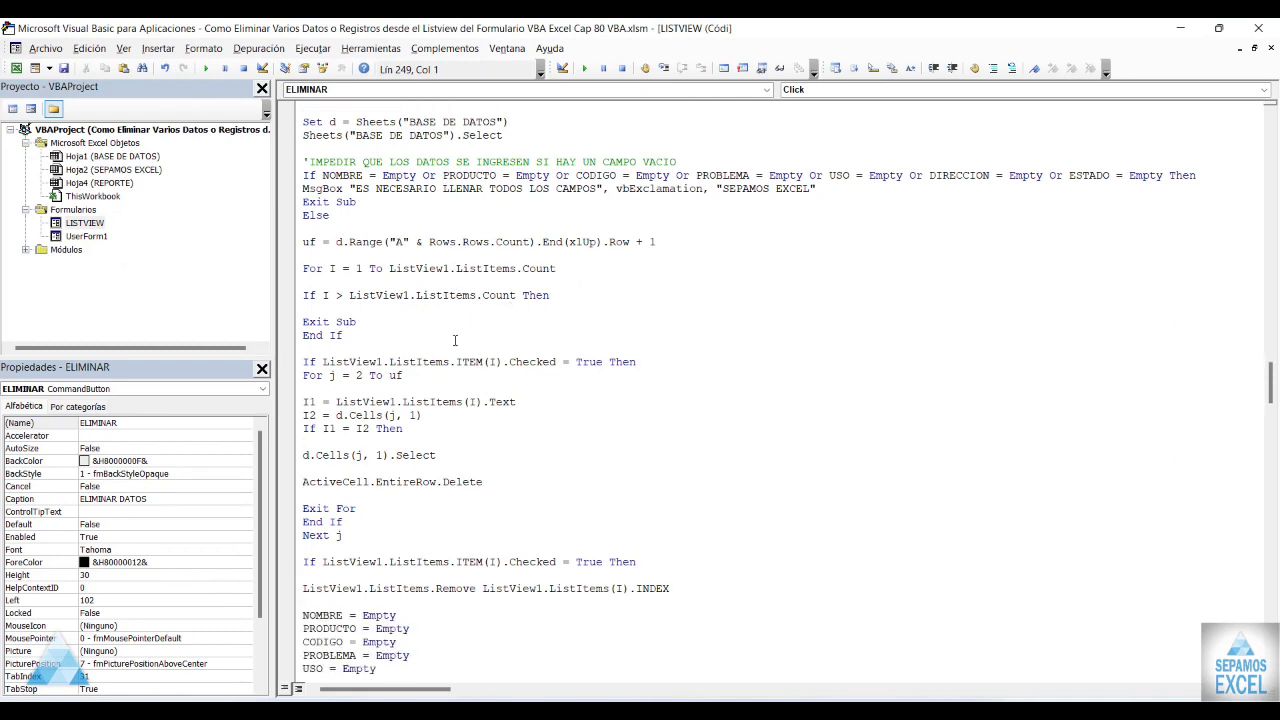
pyautogui.scroll(1, 454, 340)
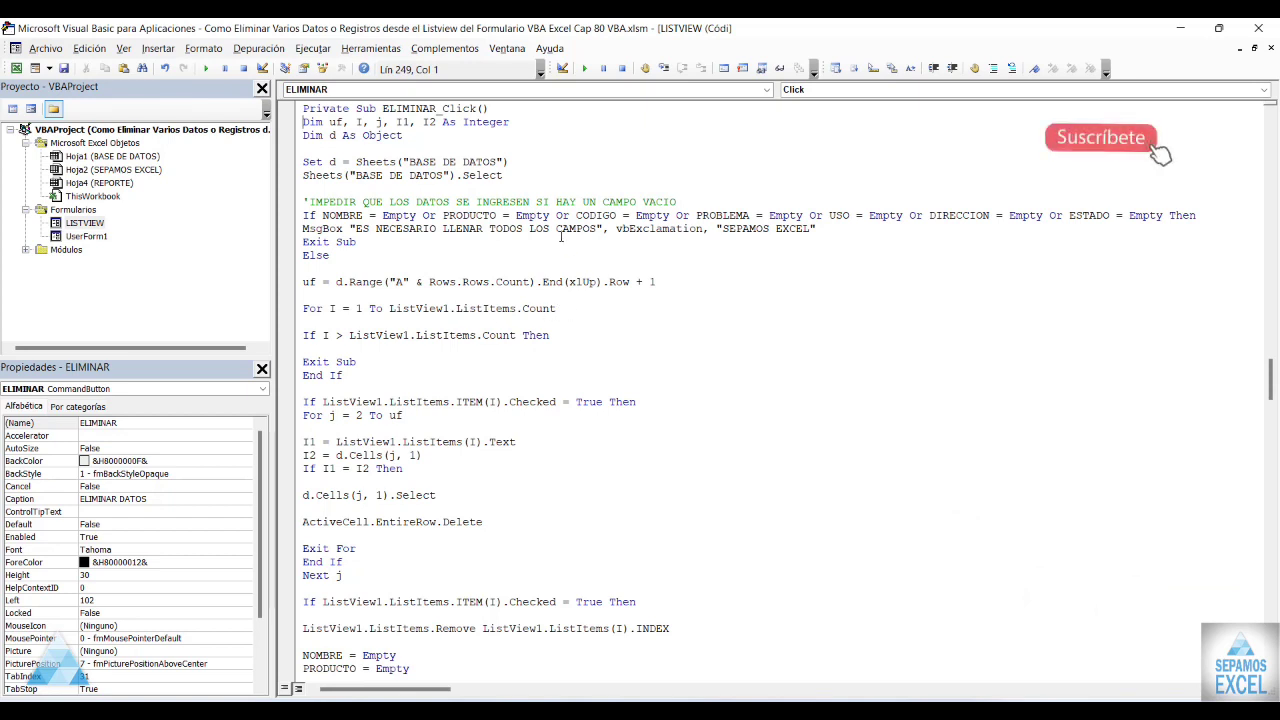
pyautogui.scroll(1, 561, 236)
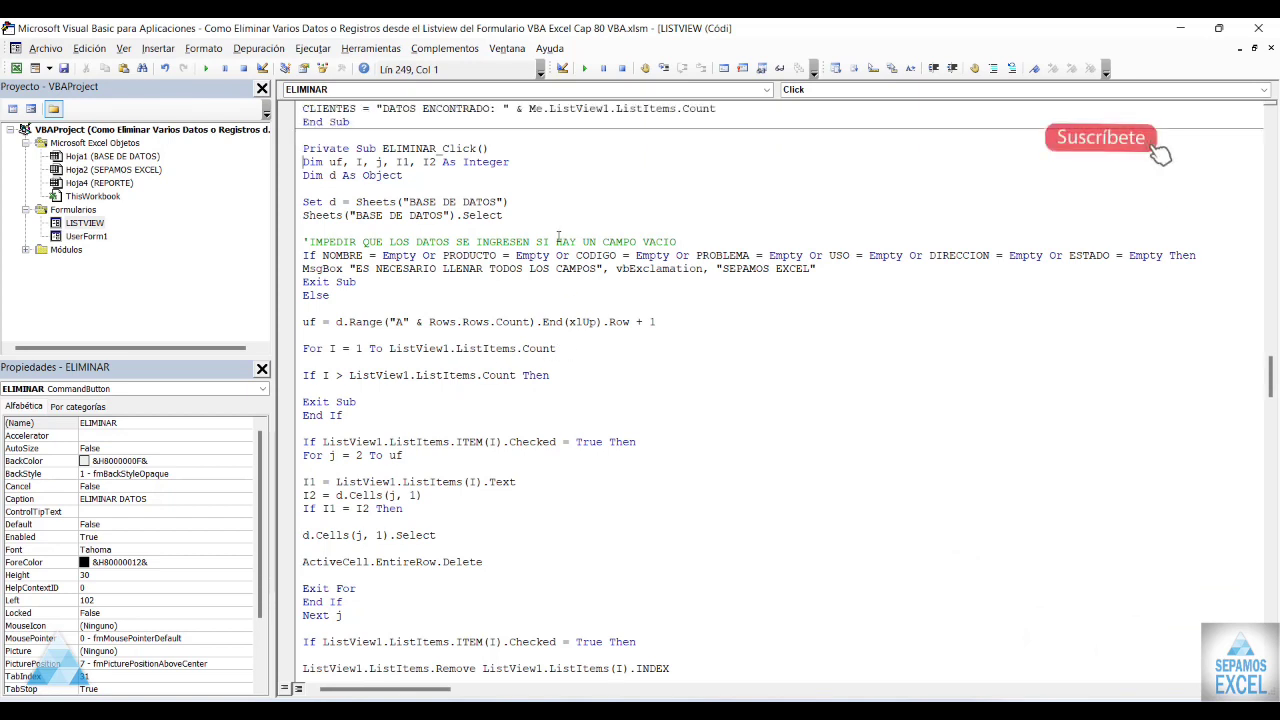
pyautogui.click(532, 197)
pyautogui.write("'")
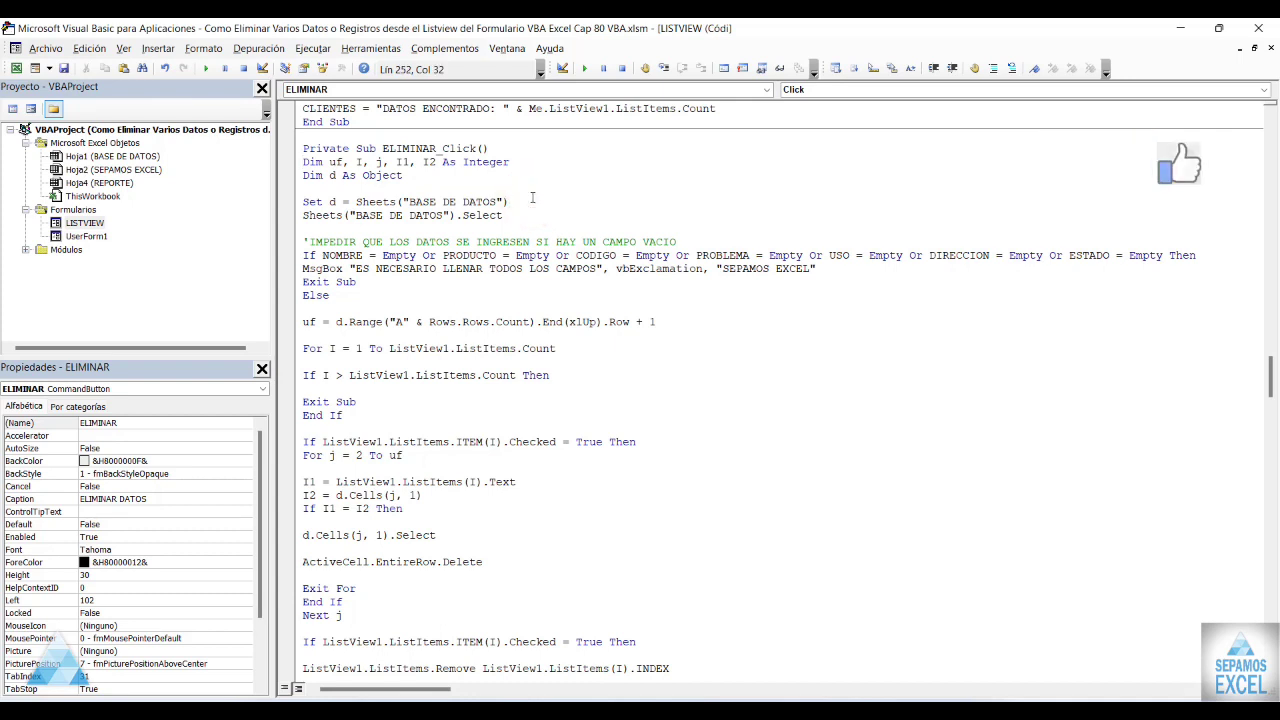
pyautogui.write(' PONER EL')
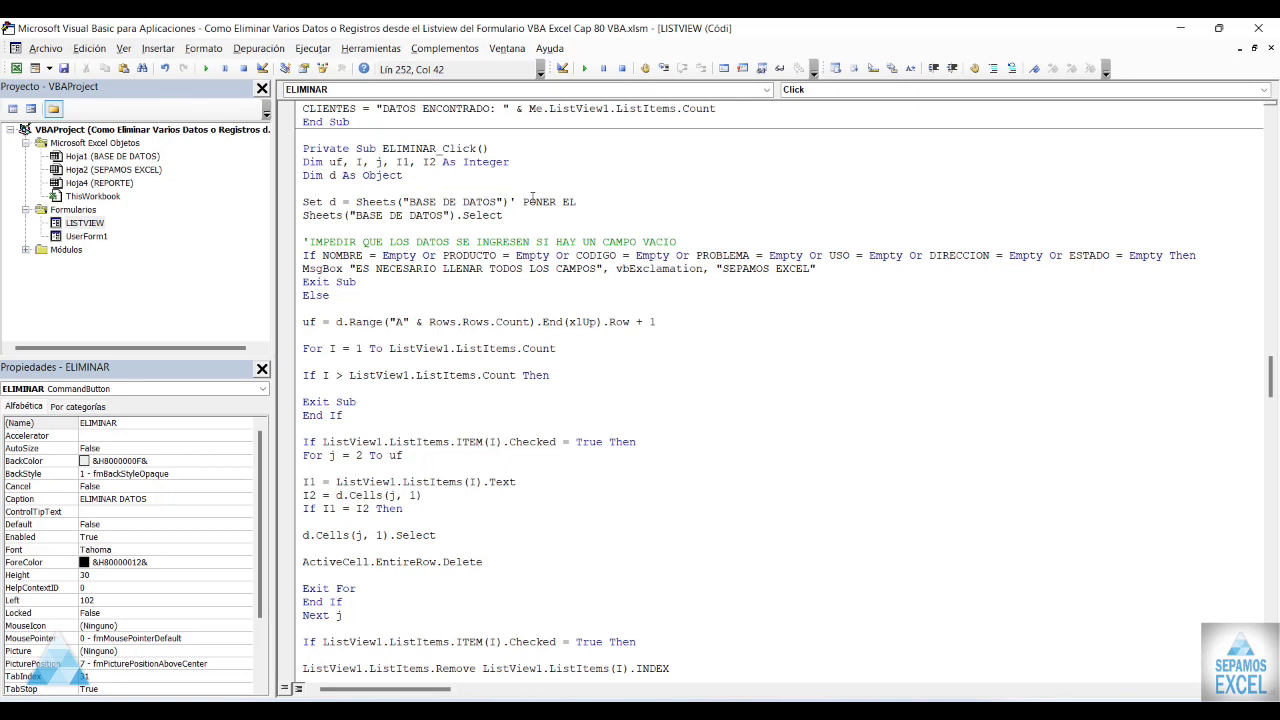
pyautogui.write(' NOM')
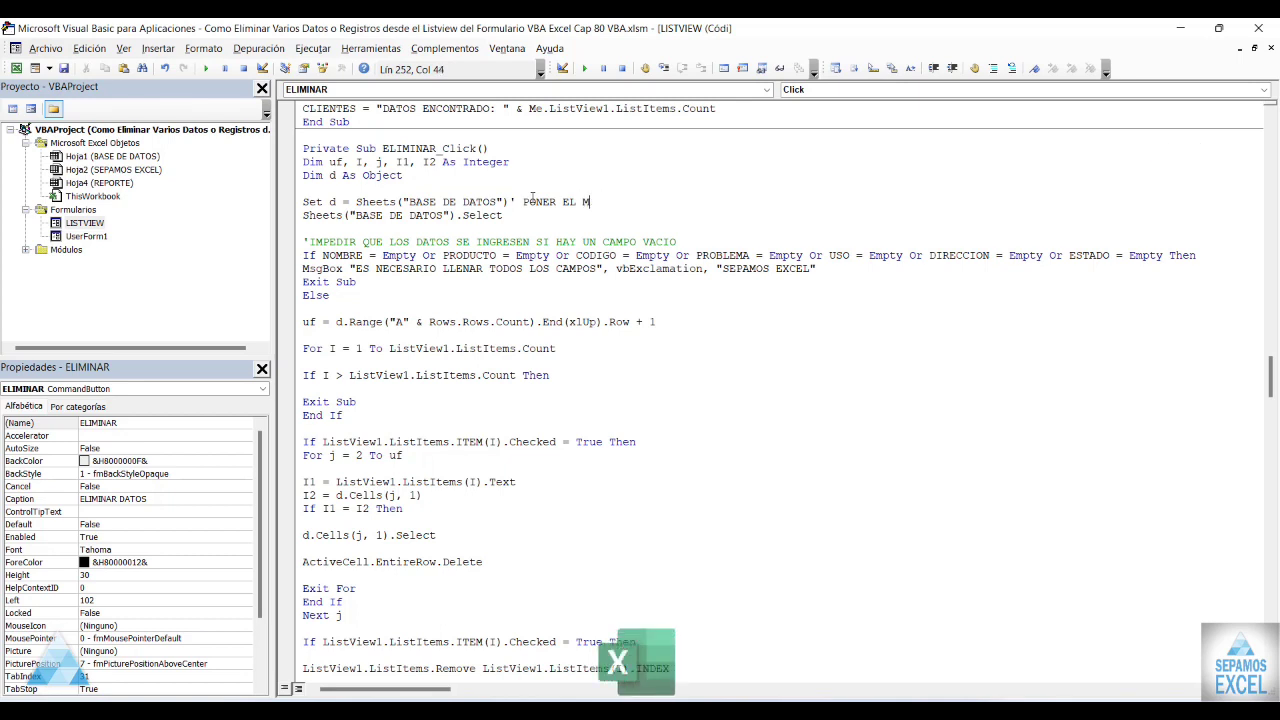
pyautogui.write('BRE ')
pyautogui.write('A LA HOJA PARA Q')
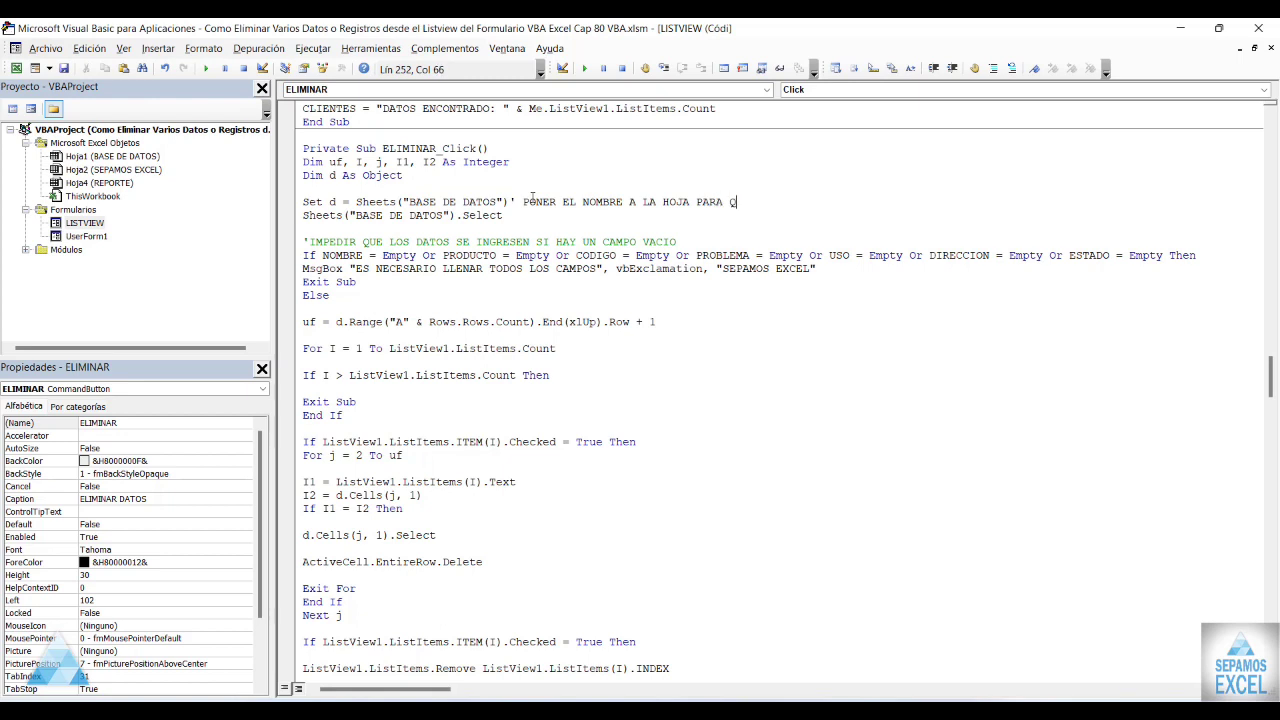
pyautogui.write('UE HAGA ')
pyautogui.write('EL EMTOD')
pyautogui.press('BackSpace')
pyautogui.press('BackSpace')
pyautogui.write('MEOT')
pyautogui.press('BackSpace')
pyautogui.press('BackSpace')
pyautogui.write('TODO DE E')
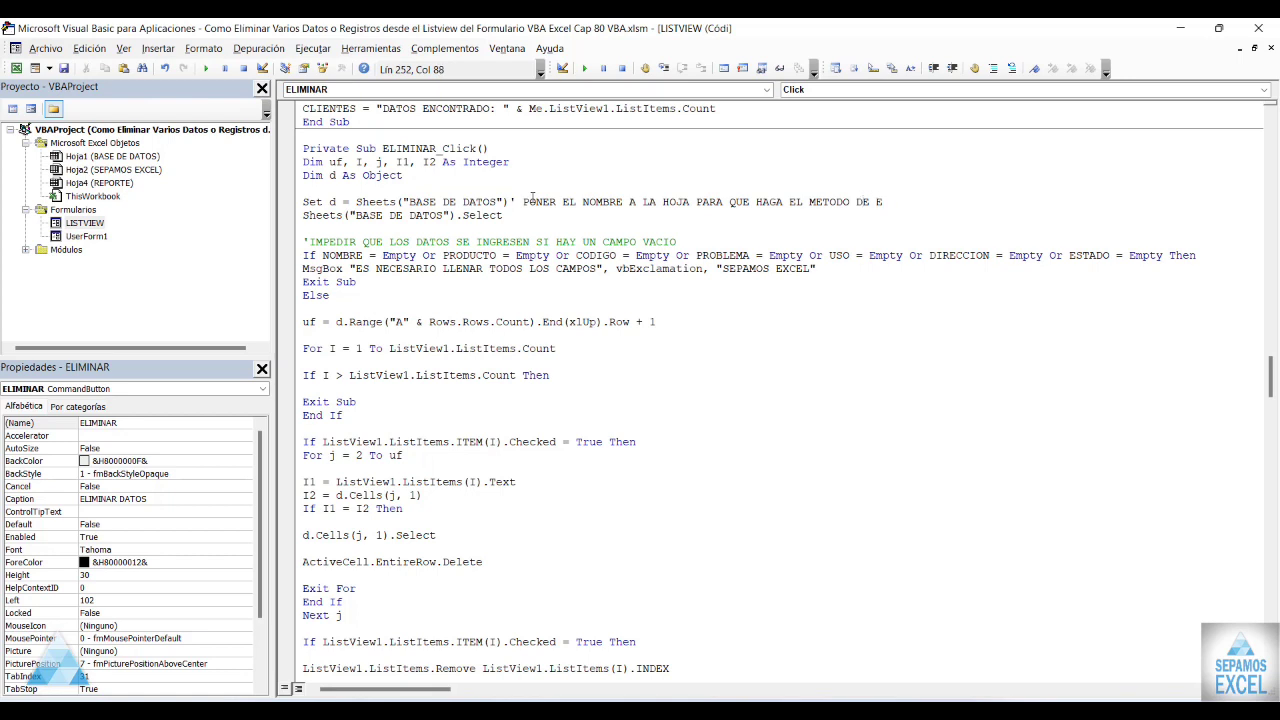
pyautogui.write('LIMINAR')
# Comment the Sheets select line with 'PARA ELIMINAR EL DATO Y ME ENVIE A LA HOJA DE EXCEL'.
pyautogui.click(537, 212)
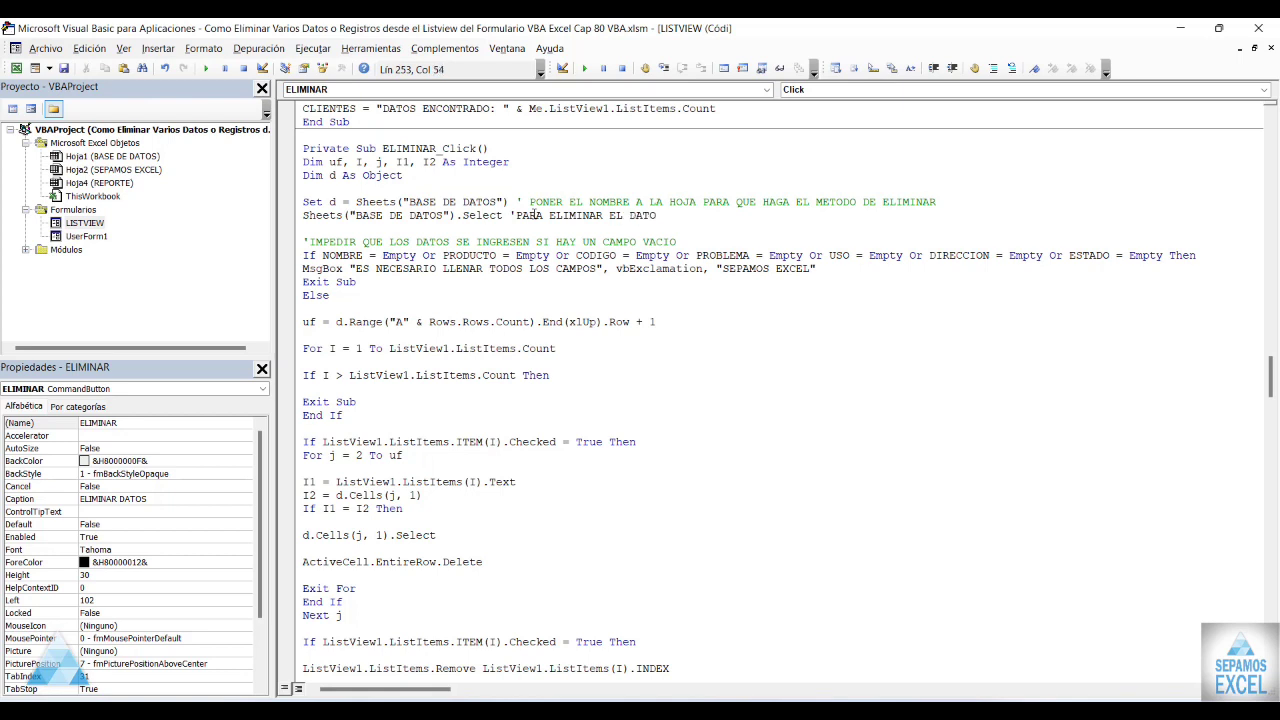
pyautogui.write('QUIE')
pyautogui.write('ME ENVIE')
pyautogui.write(' A LA HOJA D')
pyautogui.write('E EXCEL')
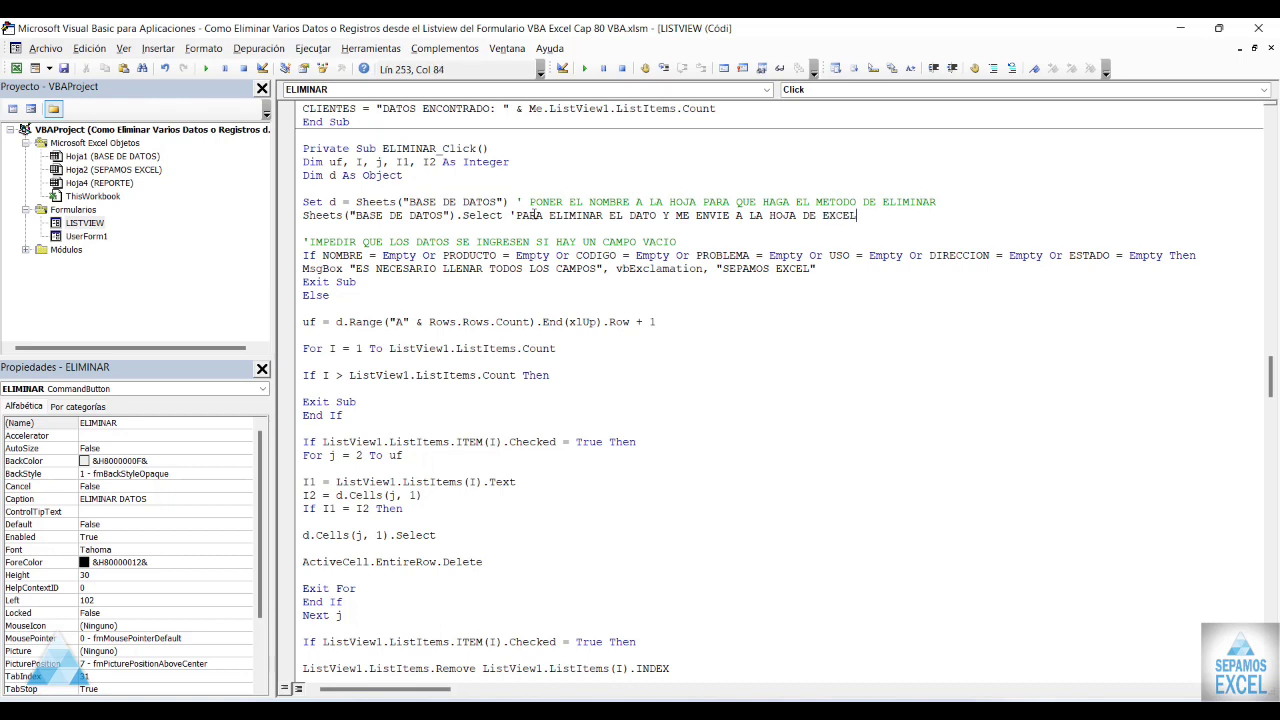
pyautogui.click(721, 341)
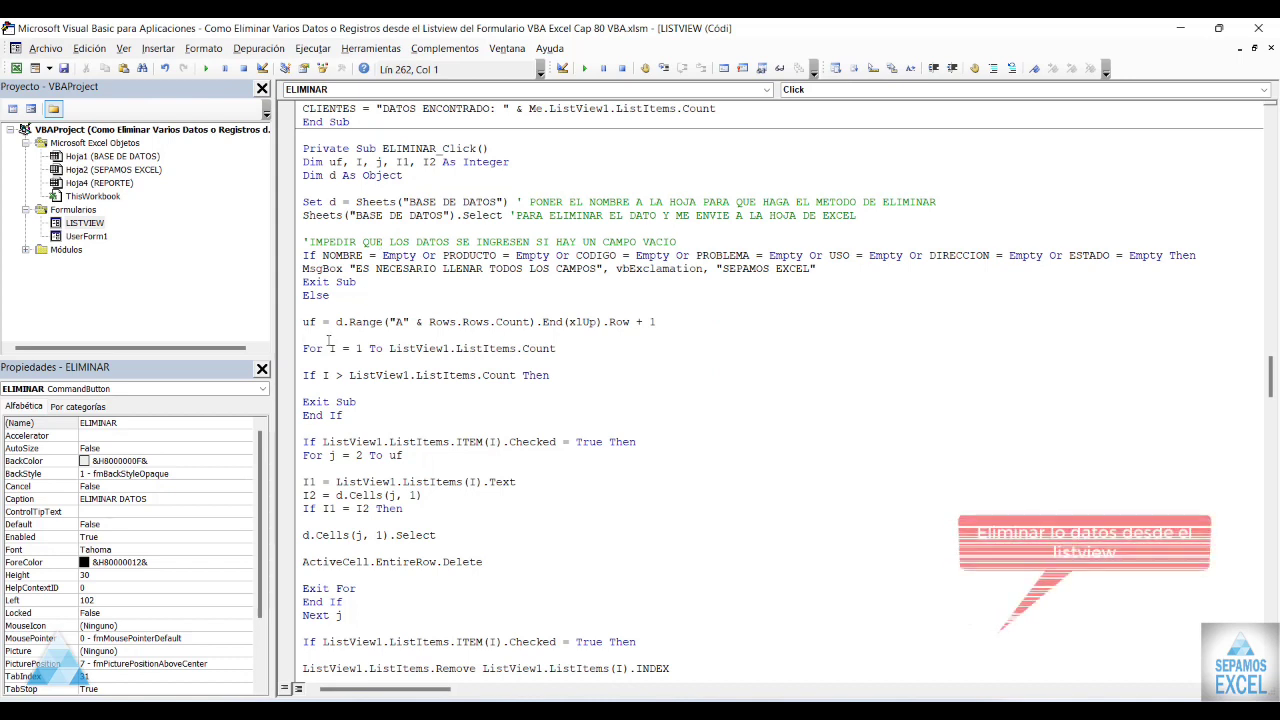
# Add the comment 'REMOVER EL LISTVIEW1' above the For I loop and start a new line below it.
pyautogui.press('Return')
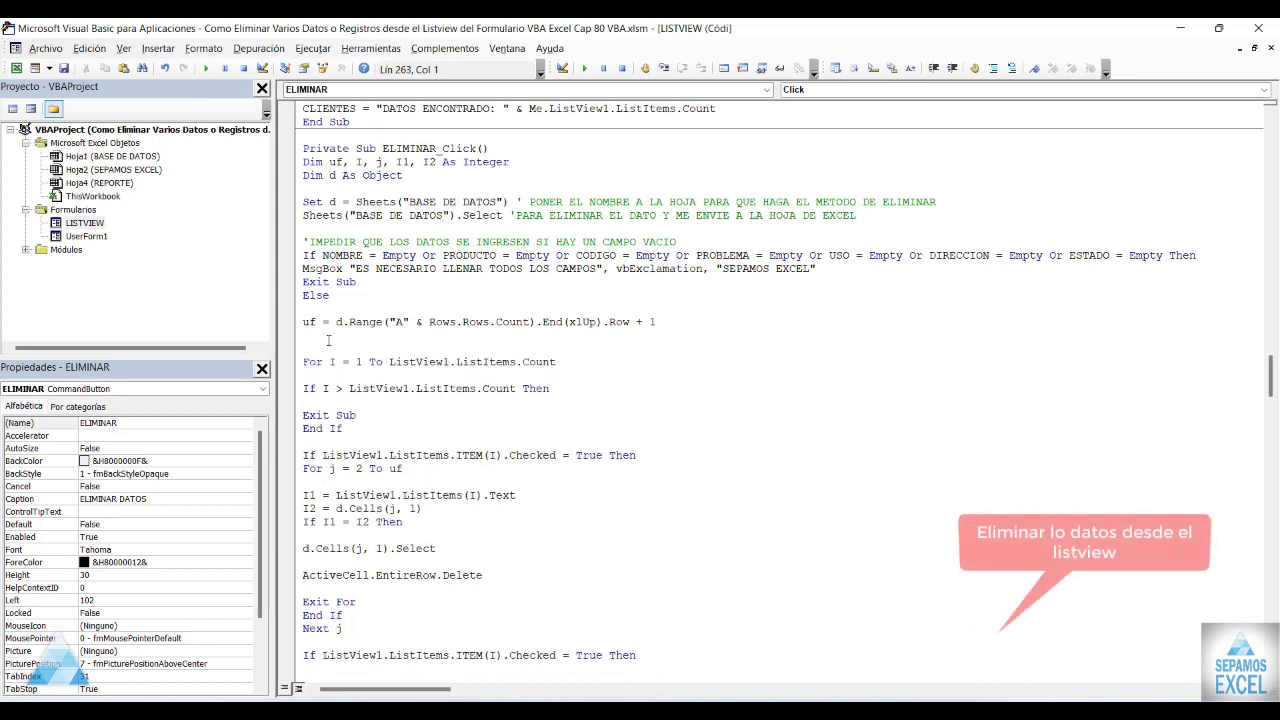
pyautogui.write("'REMOVER E")
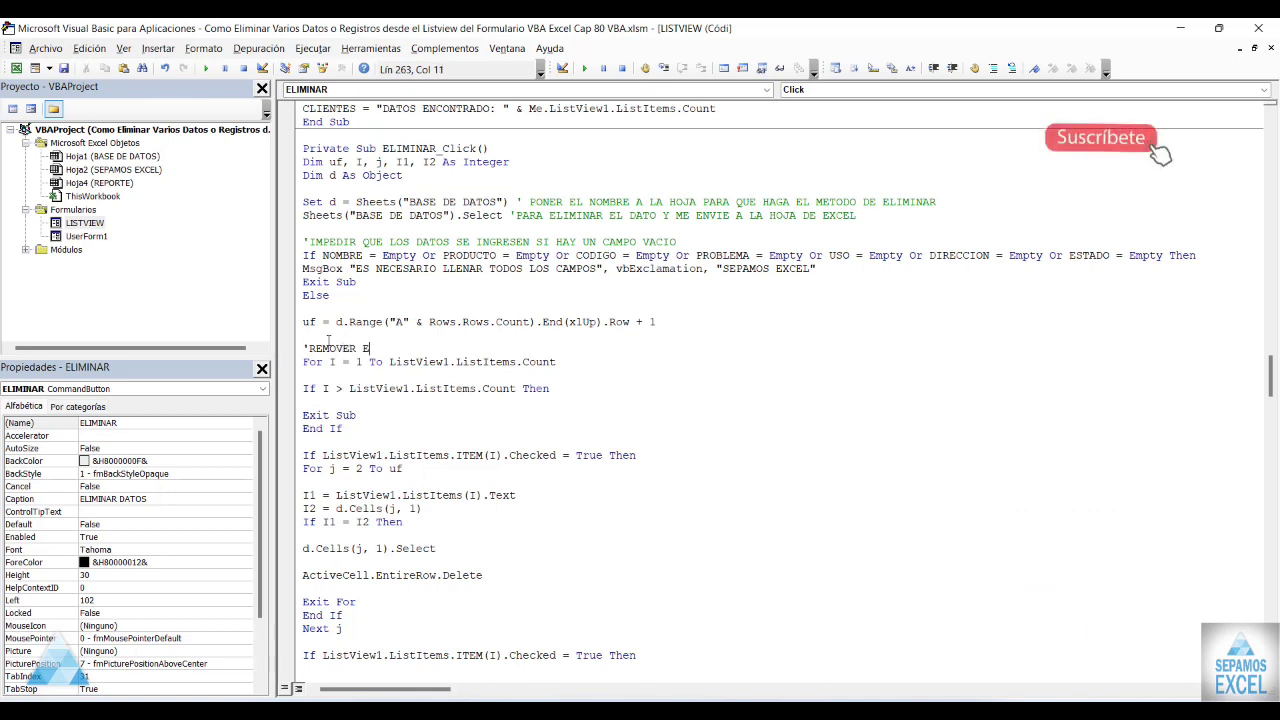
pyautogui.write('L LIS')
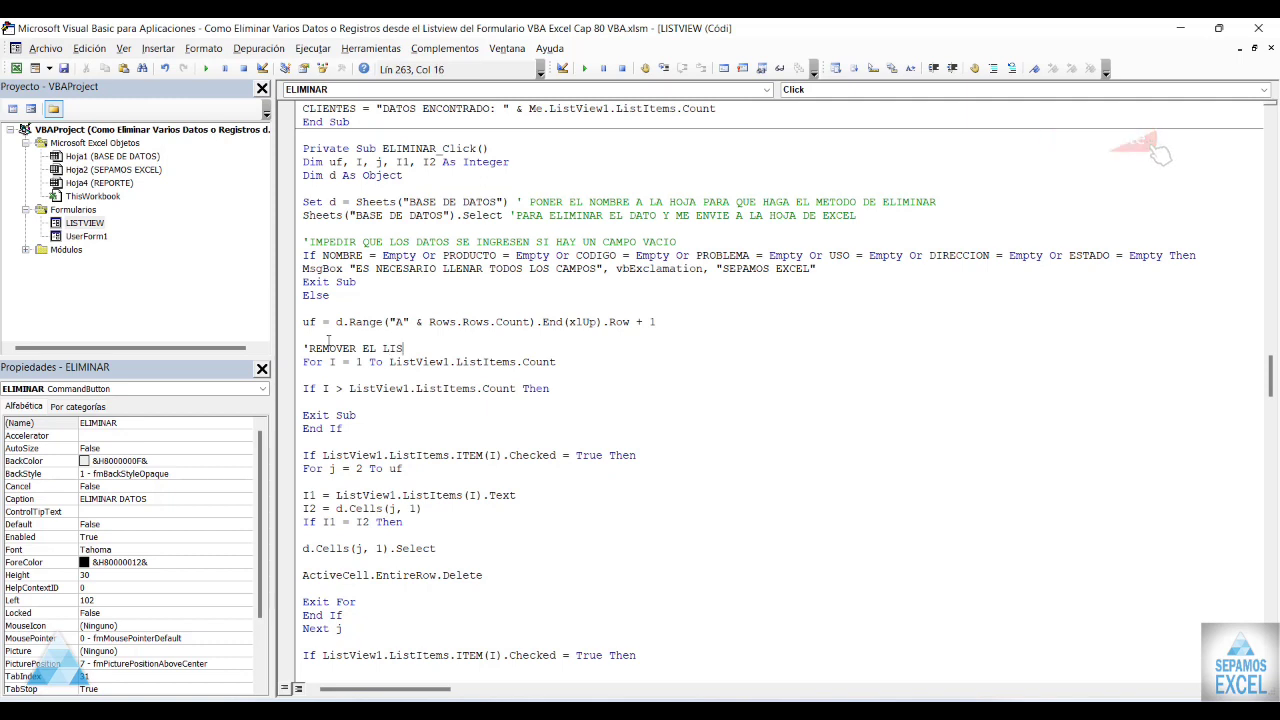
pyautogui.write('TVIE')
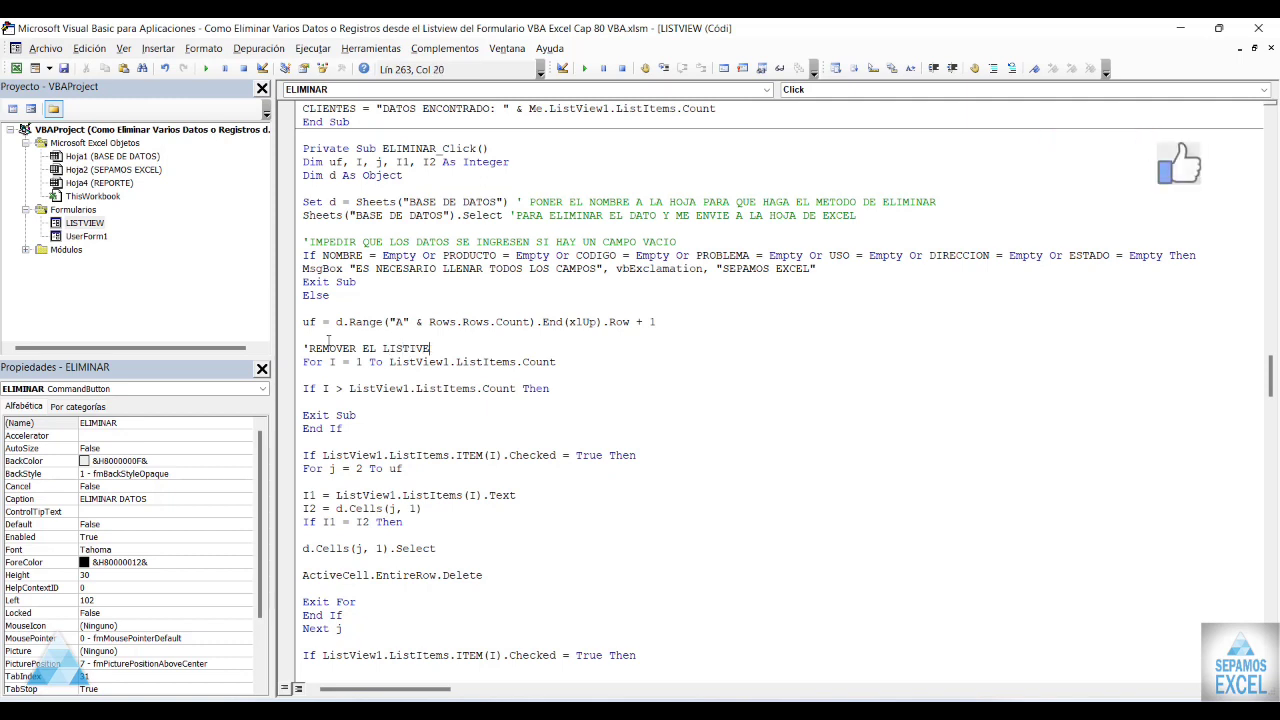
pyautogui.write('W1')
pyautogui.click(447, 428)
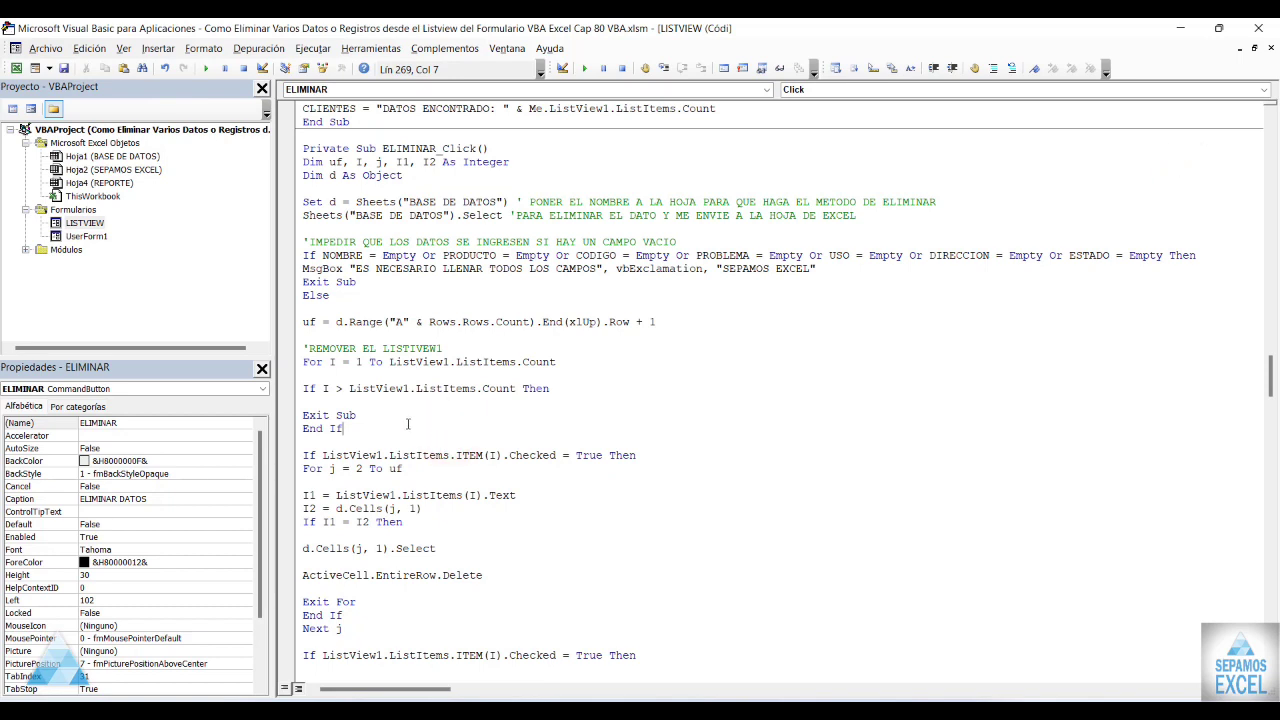
pyautogui.click(316, 378)
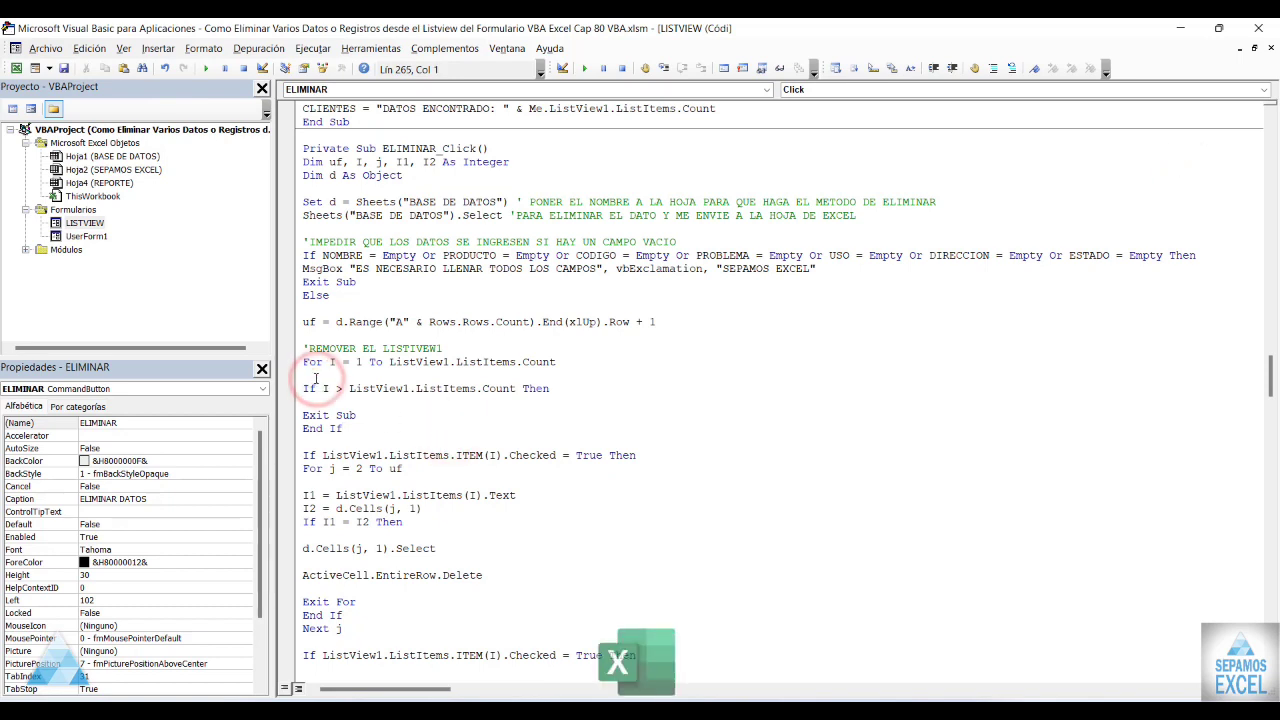
pyautogui.press('Return')
# Type 'SO EL VALOR I ES MAYOR AL TOTAL DE LOS REGISTRO DEL LISTVIEW' and open a line above the Checked test.
pyautogui.write("'")
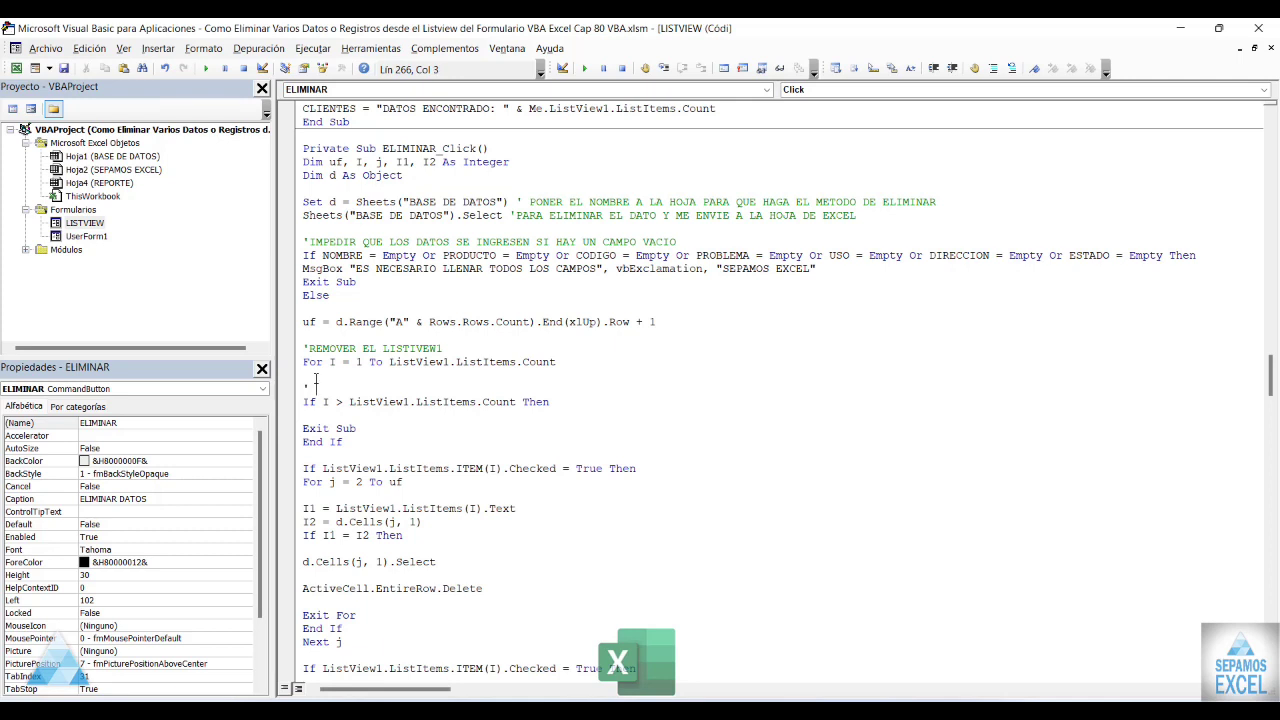
pyautogui.write('s')
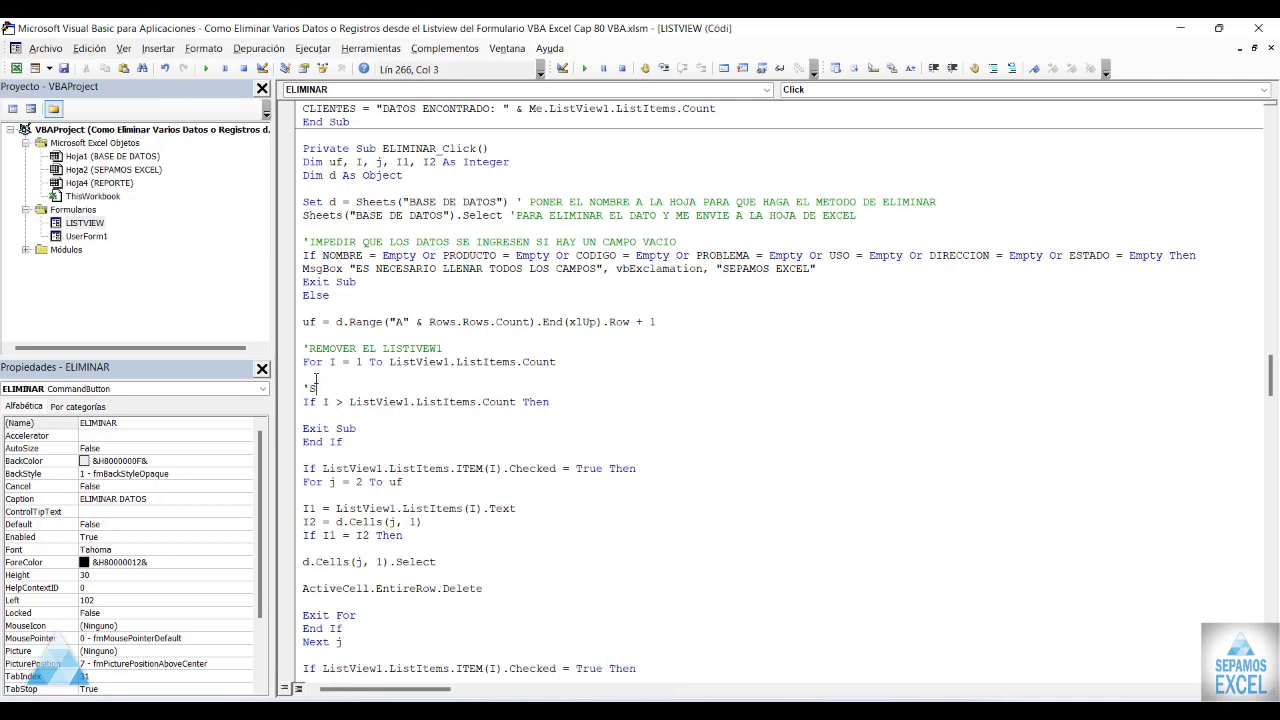
pyautogui.write('O E')
pyautogui.write('L VALOR I ES ')
pyautogui.write('MAYOR A')
pyautogui.write('L TOTA')
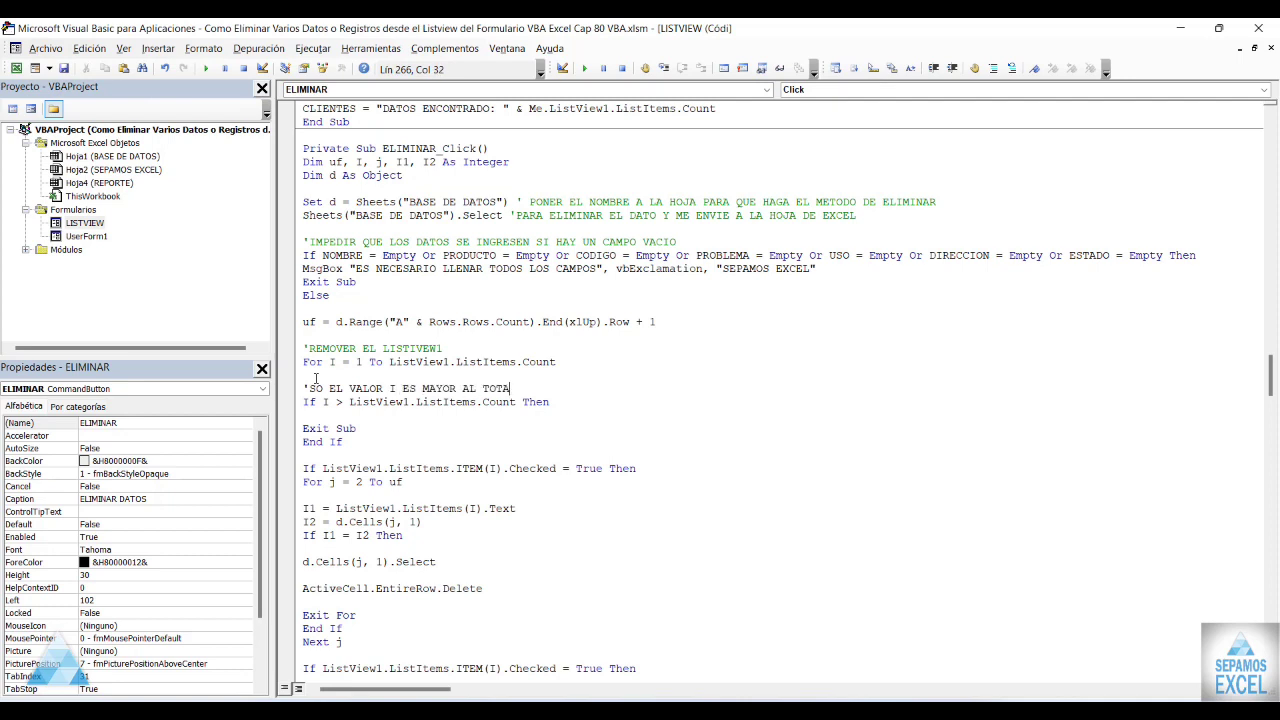
pyautogui.write('L DE LO')
pyautogui.write('REIS')
pyautogui.press('BackSpace')
pyautogui.press('BackSpace')
pyautogui.write('GIS')
pyautogui.write('TRO DEL LIST')
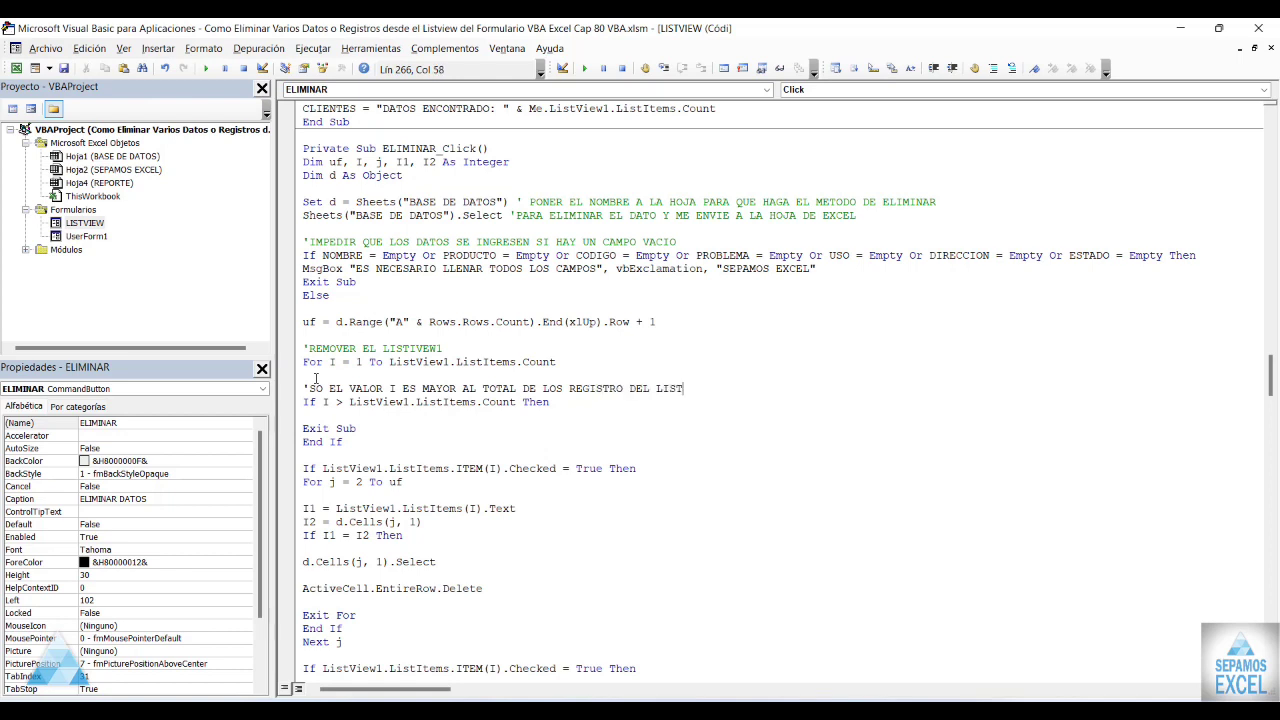
pyautogui.write('VIEW')
pyautogui.click(444, 455)
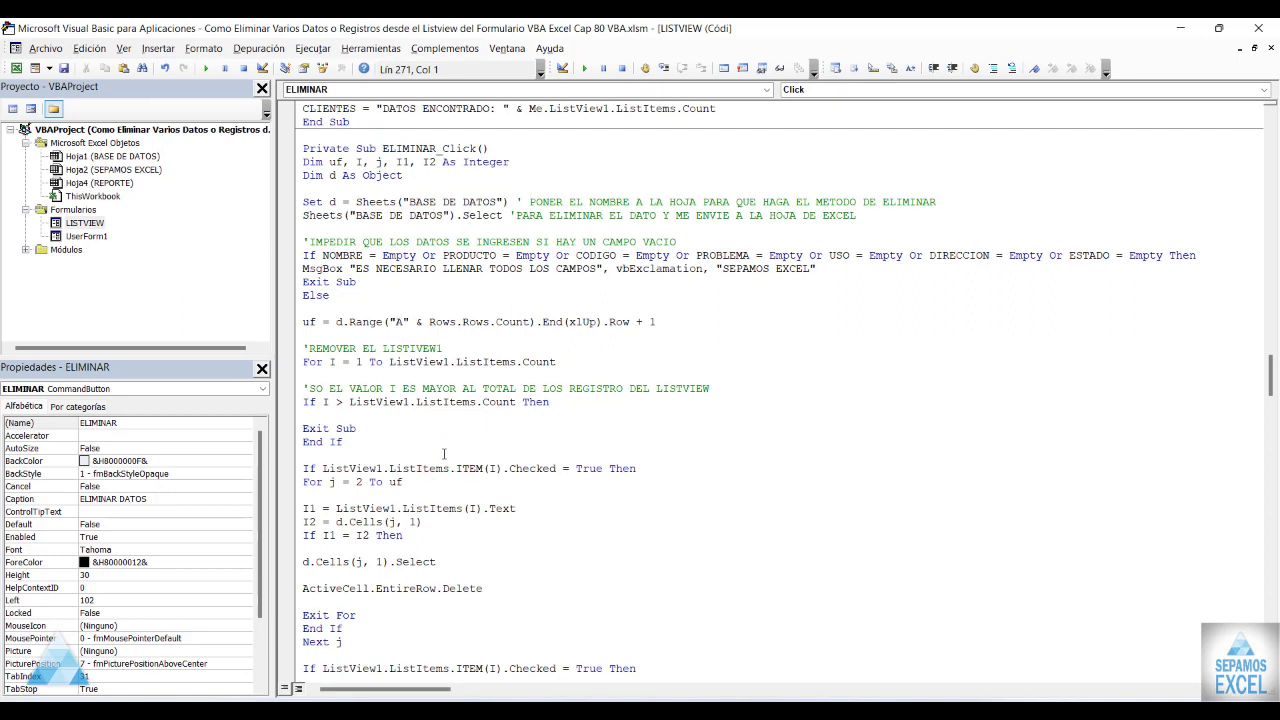
pyautogui.press('Return')
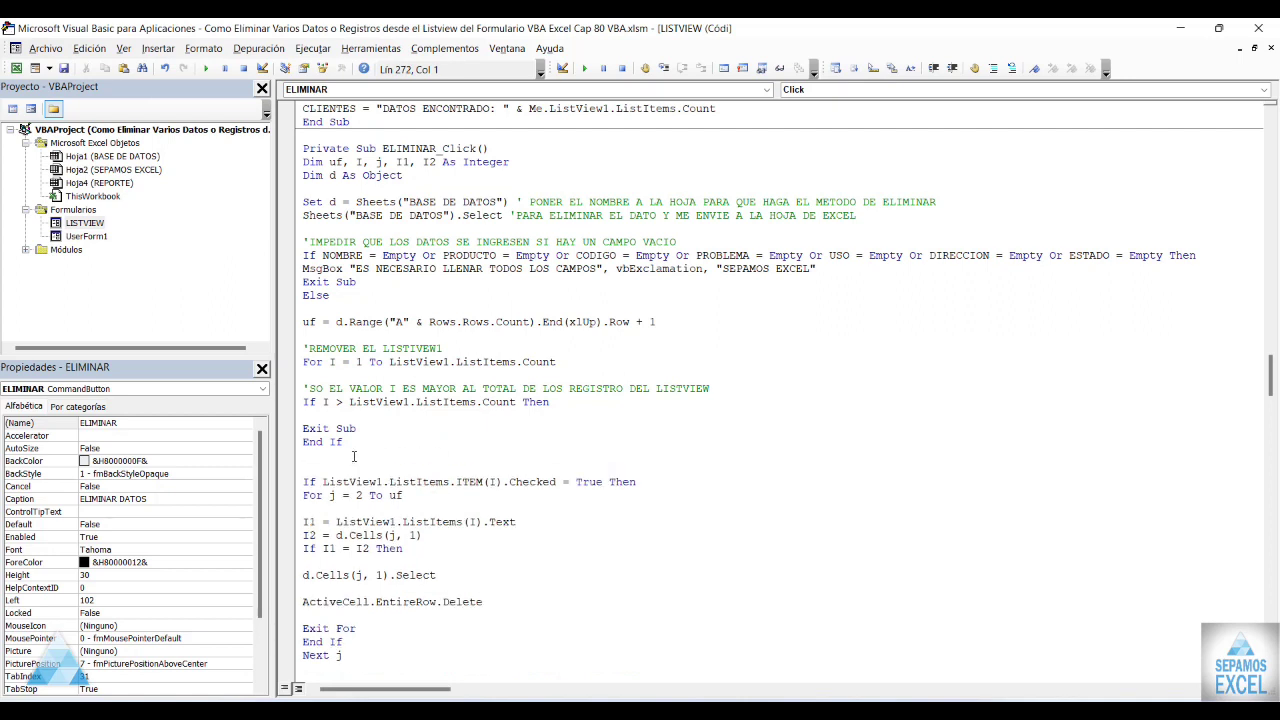
# Add the comment 'SI EL CHECK DEL LISTVIEW ESTA HABILITADO' above the checked-item test.
pyautogui.write("'SI EL C")
pyautogui.write('HE')
pyautogui.write('CK')
pyautogui.write(' DEL LIST')
pyautogui.write('VIEW SE')
pyautogui.press('BackSpace')
pyautogui.press('BackSpace')
pyautogui.write('ES')
pyautogui.write('TA H')
pyautogui.write('ABILIDAT')
pyautogui.press('BackSpace')
pyautogui.press('BackSpace')
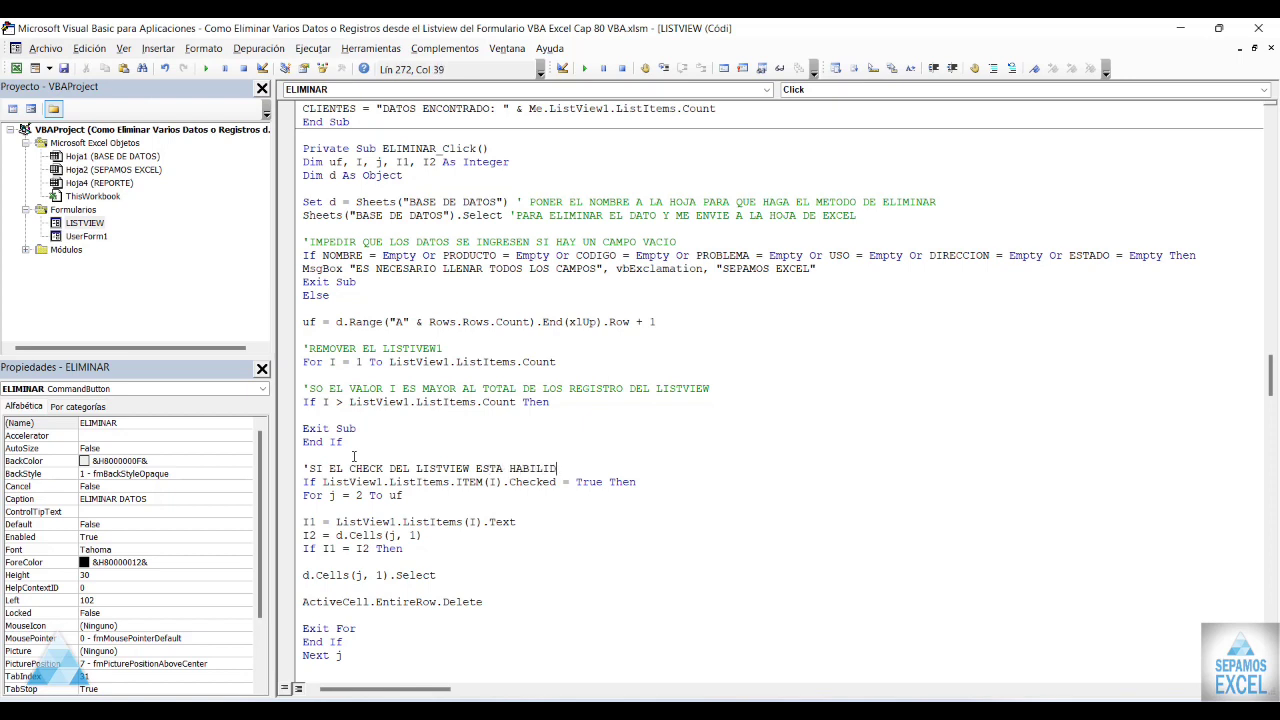
pyautogui.press('BackSpace')
pyautogui.press('BackSpace')
pyautogui.press('BackSpace')
pyautogui.write('LITADO')
pyautogui.click(561, 552)
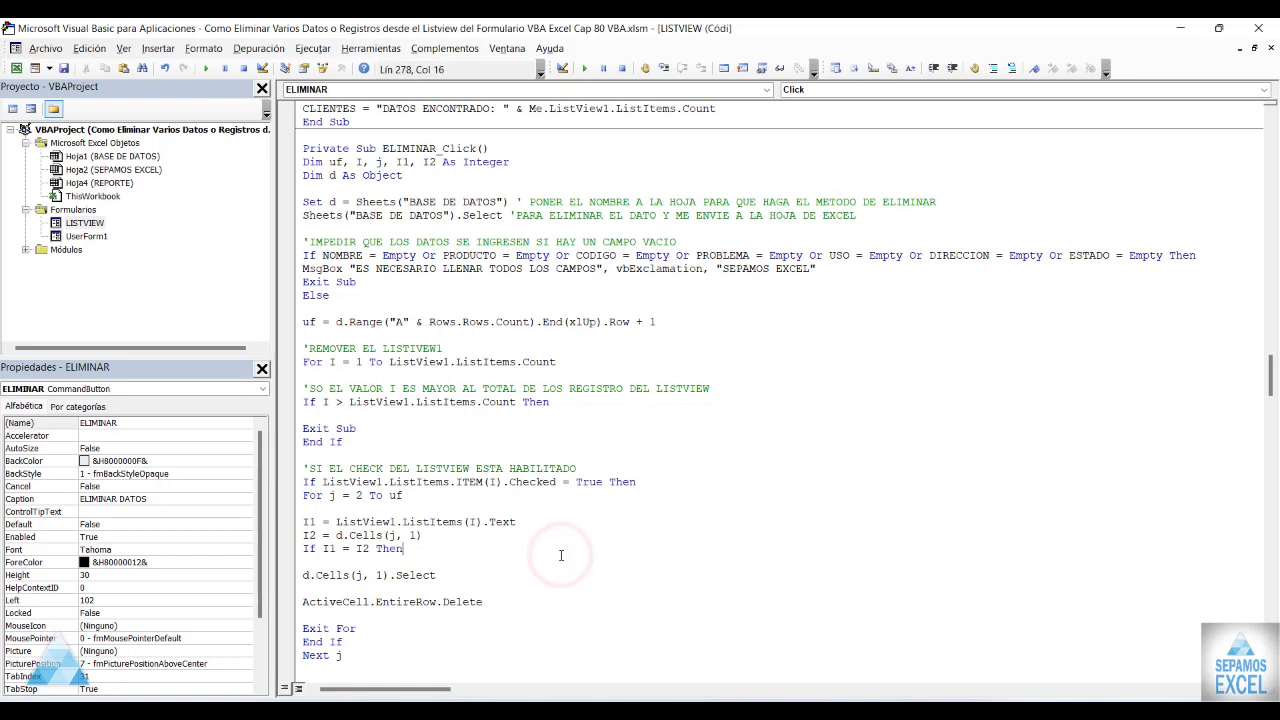
# Add 'SI LE ID DE LA HOJA ES IGUAL AL DEL LISTIEW1' under For j = 2 To uf.
pyautogui.click(362, 505)
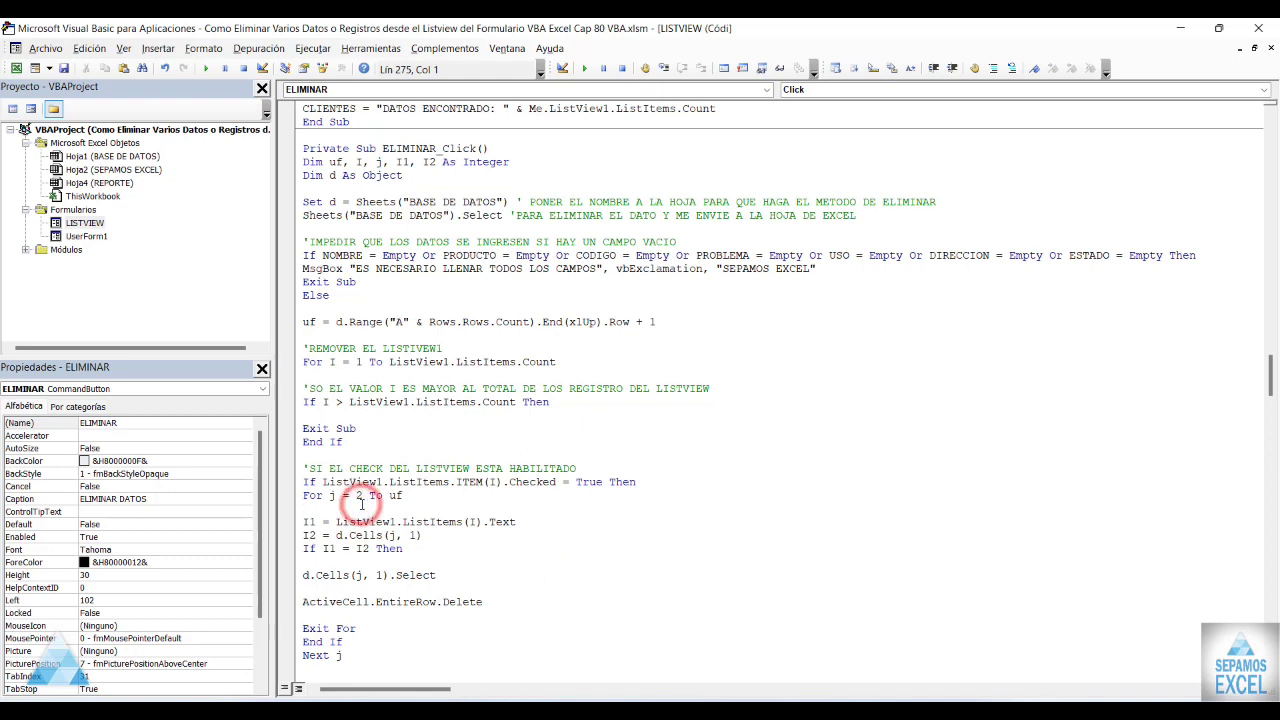
pyautogui.press('Return')
pyautogui.scroll(-1, 362, 505)
pyautogui.scroll(-1, 362, 505)
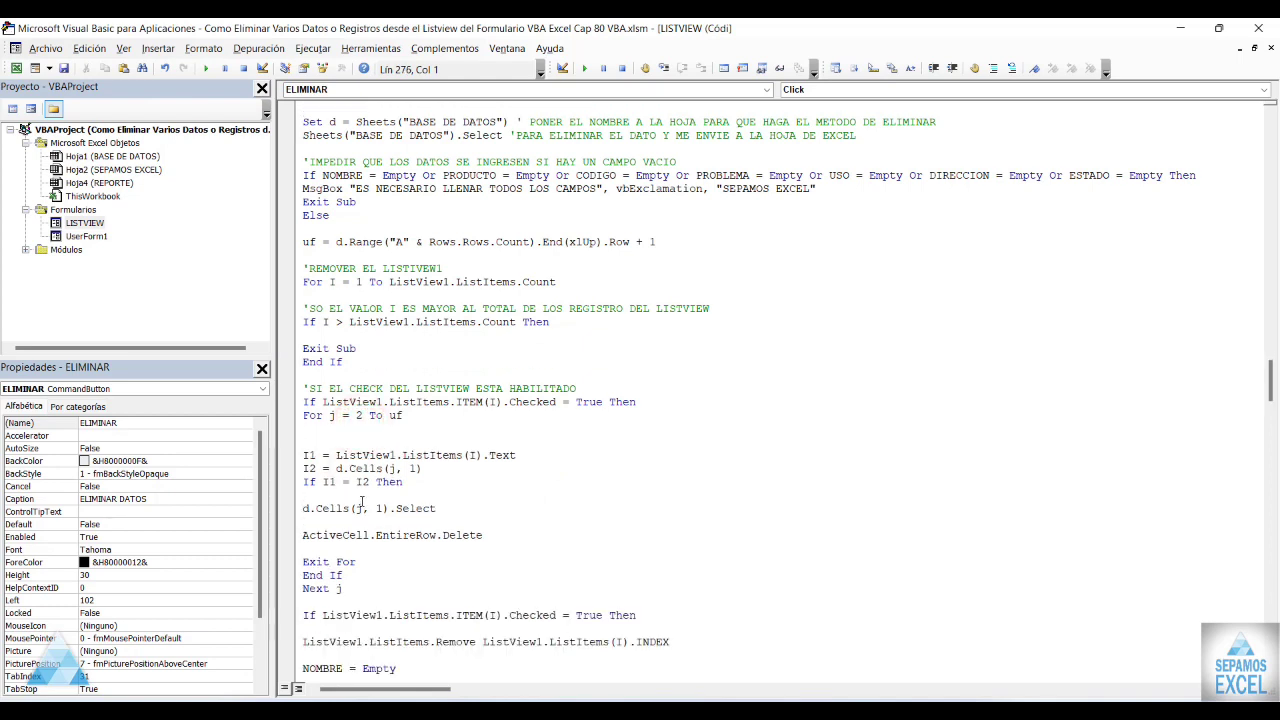
pyautogui.write("'S")
pyautogui.write('I ')
pyautogui.write('LE ID')
pyautogui.write(' DE LA HOJA ')
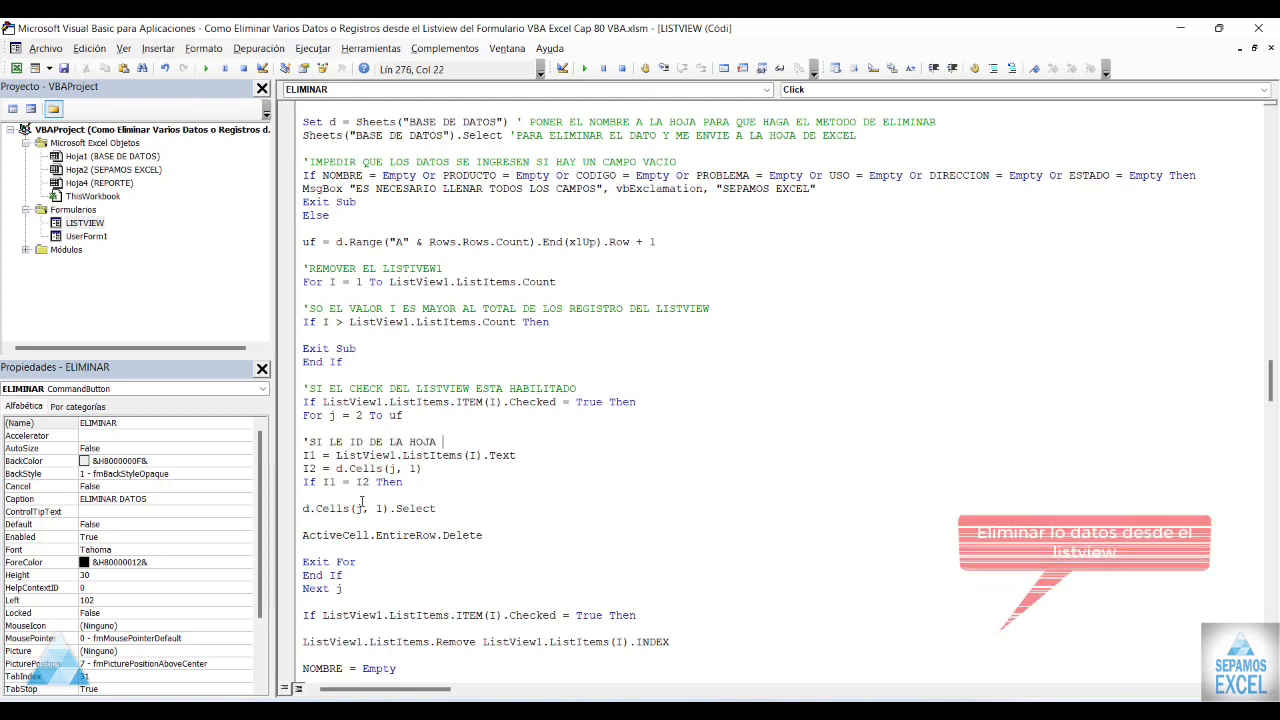
pyautogui.write('ES IG')
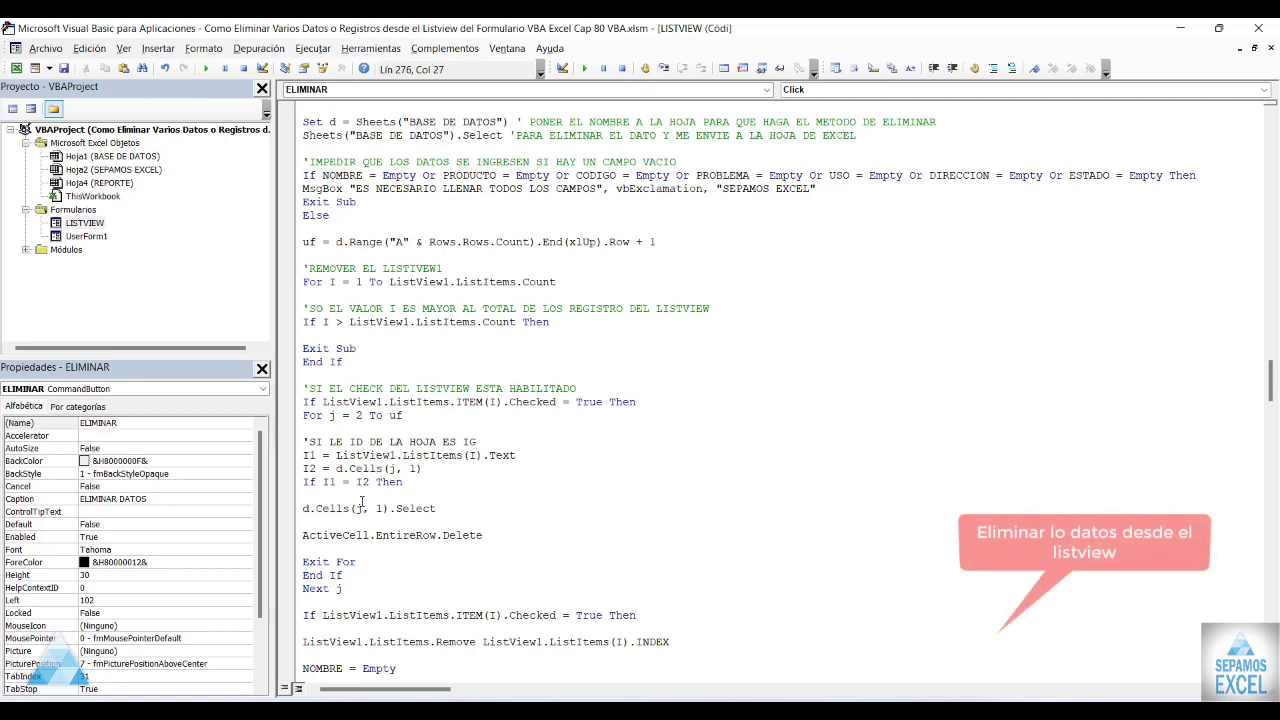
pyautogui.write('UAL')
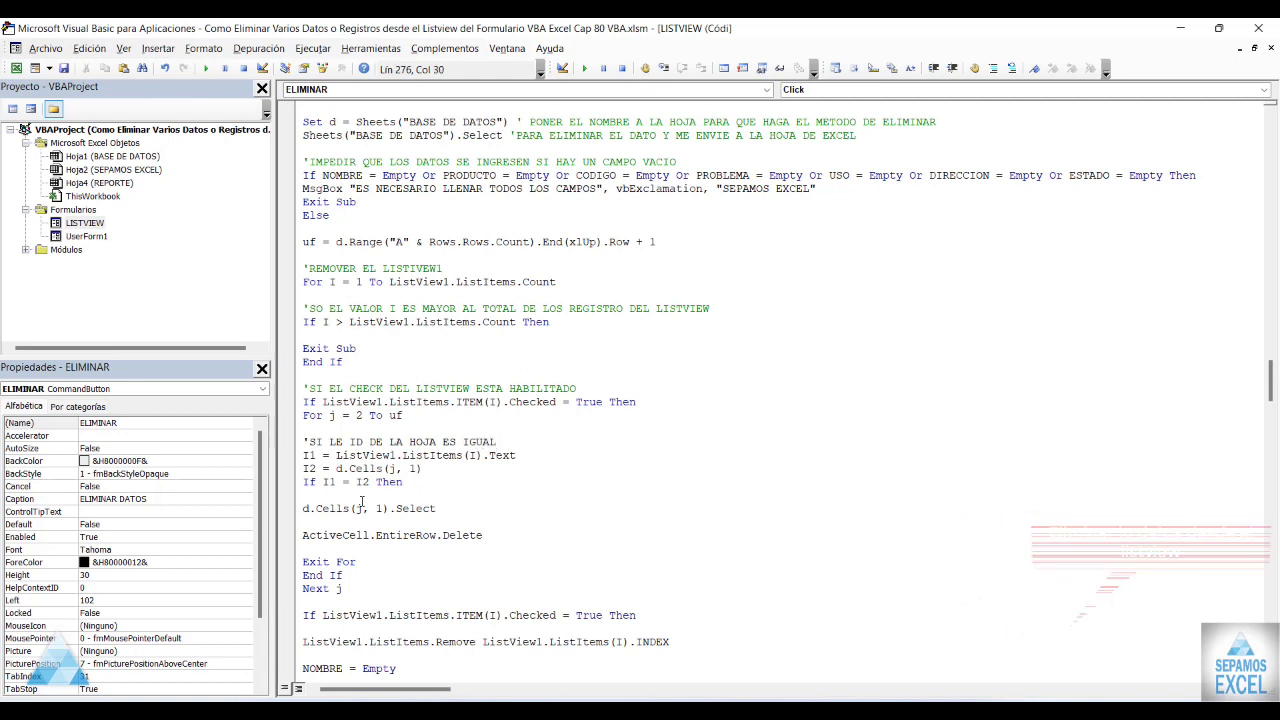
pyautogui.write(' AL D')
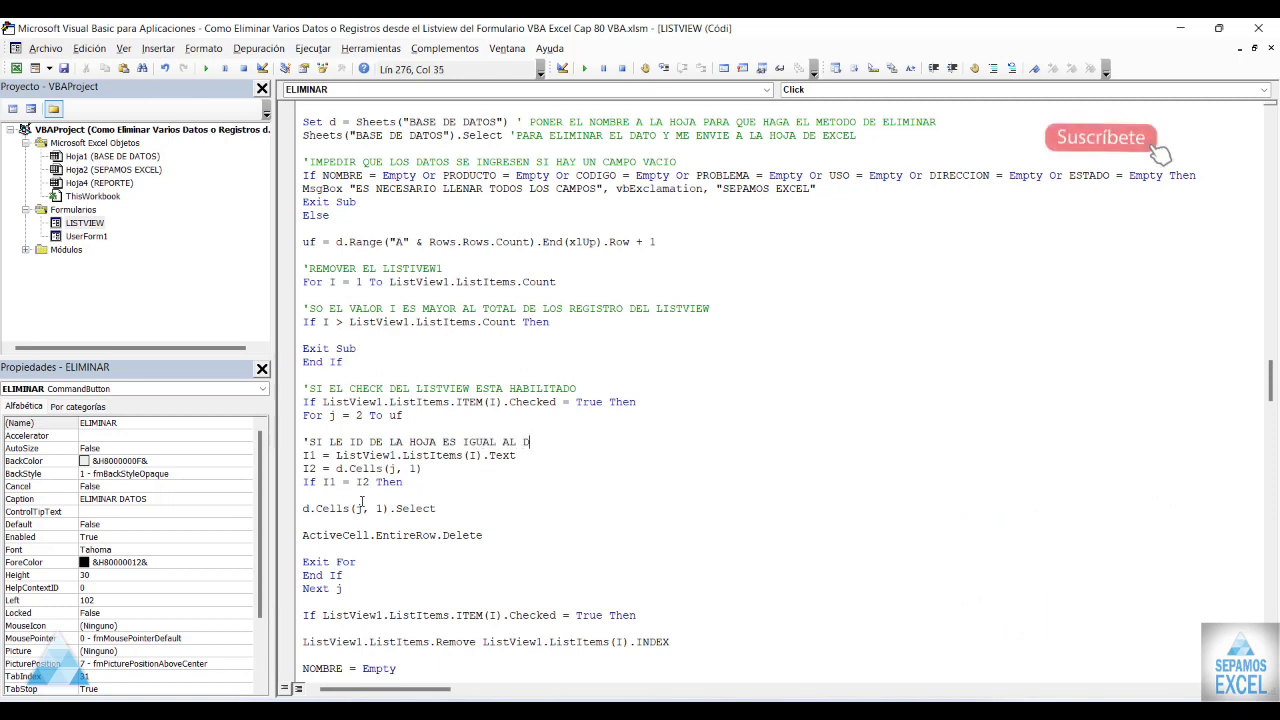
pyautogui.write('EL LIS')
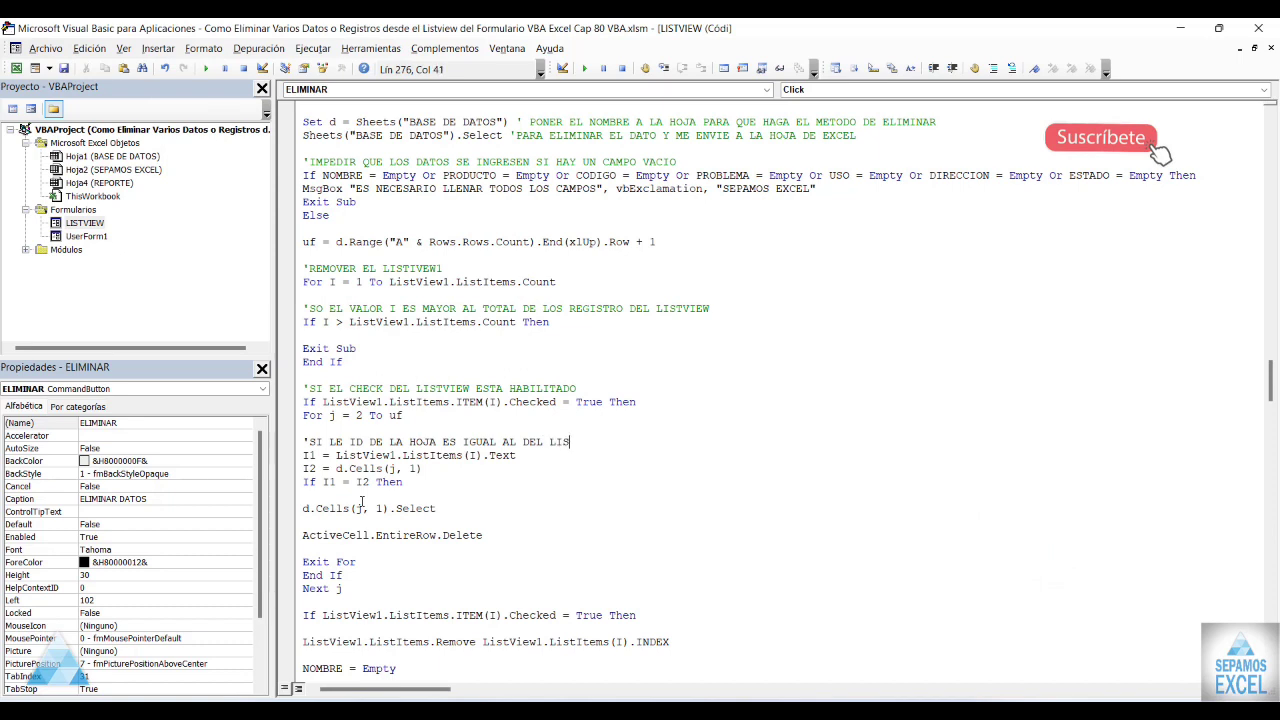
pyautogui.write('TI')
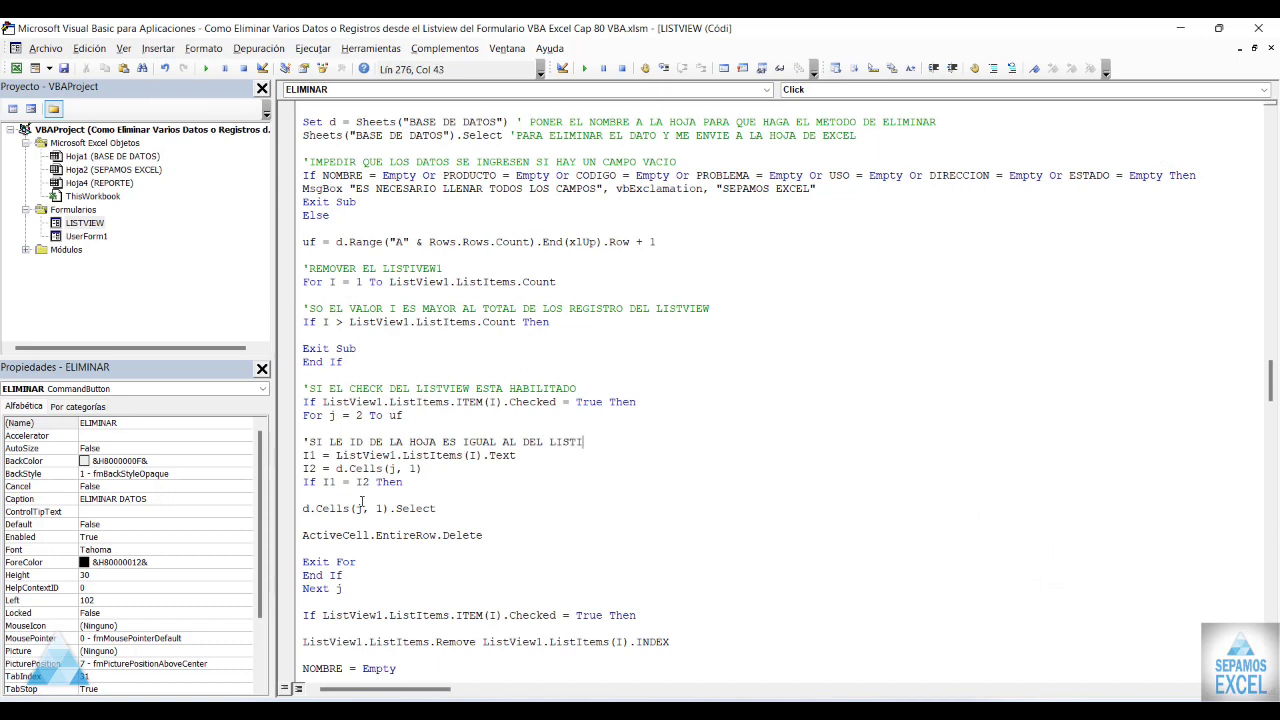
pyautogui.write('EW')
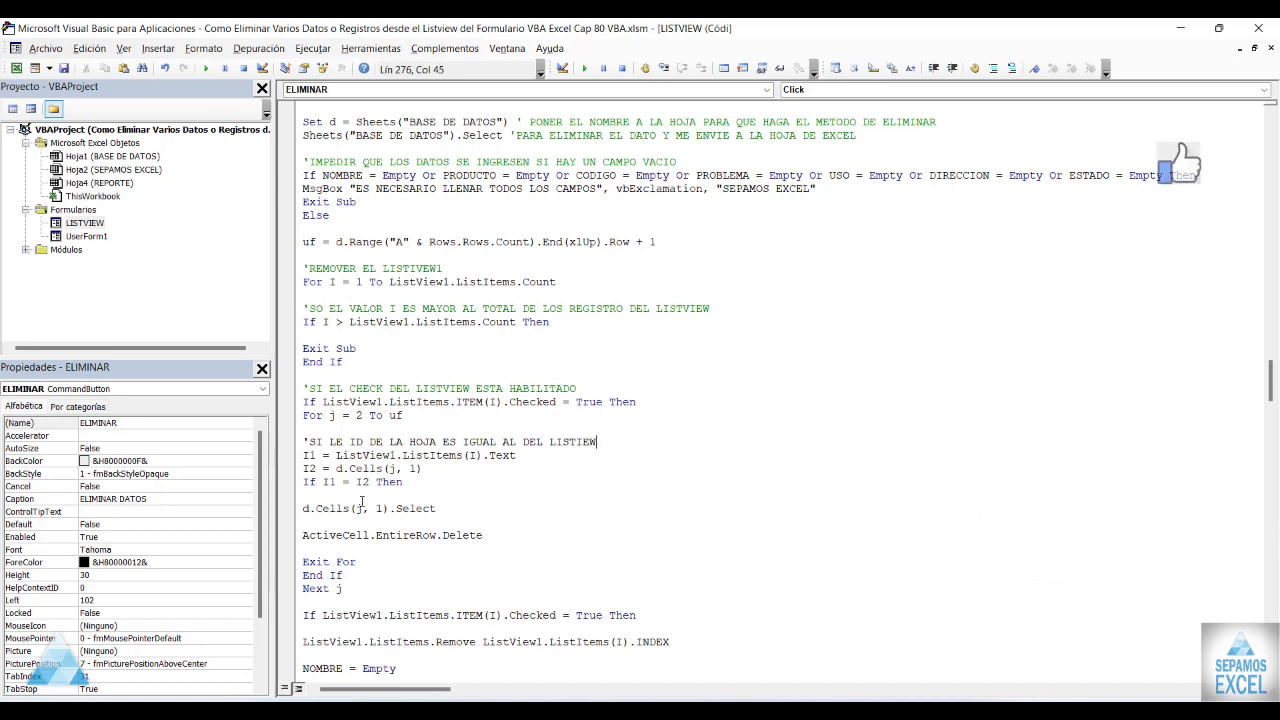
pyautogui.write('1')
pyautogui.click(596, 527)
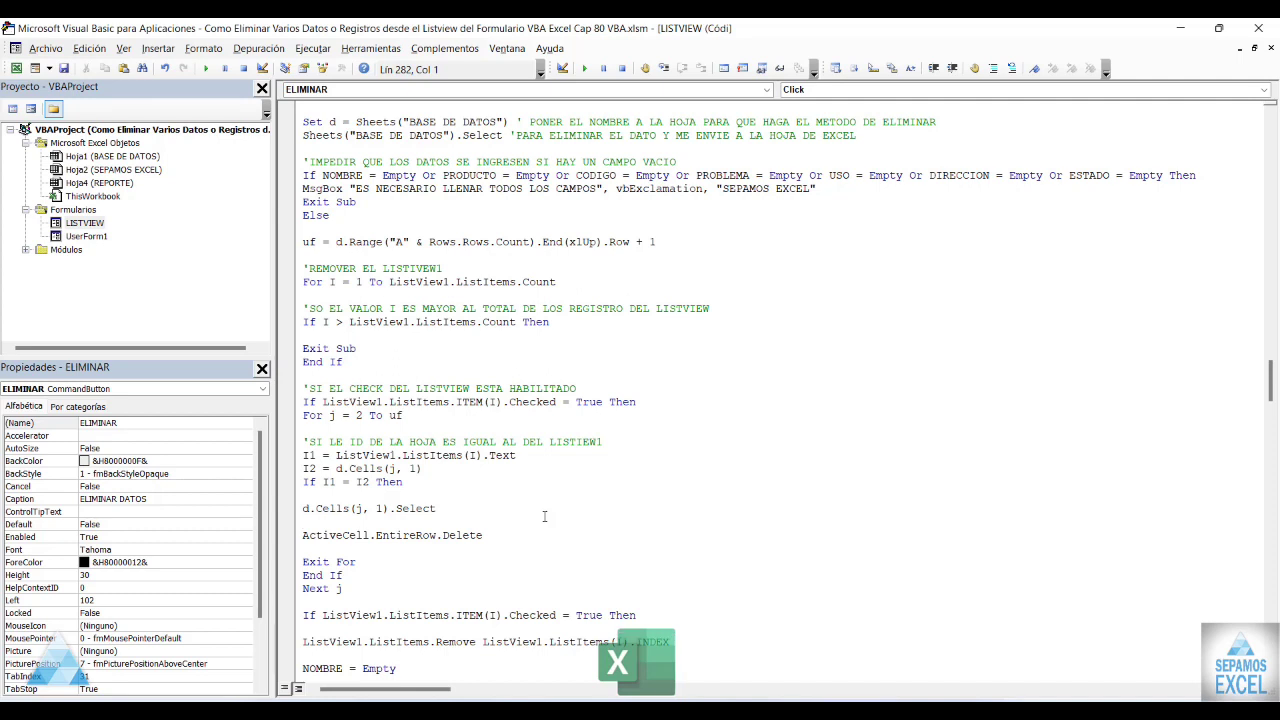
pyautogui.click(320, 498)
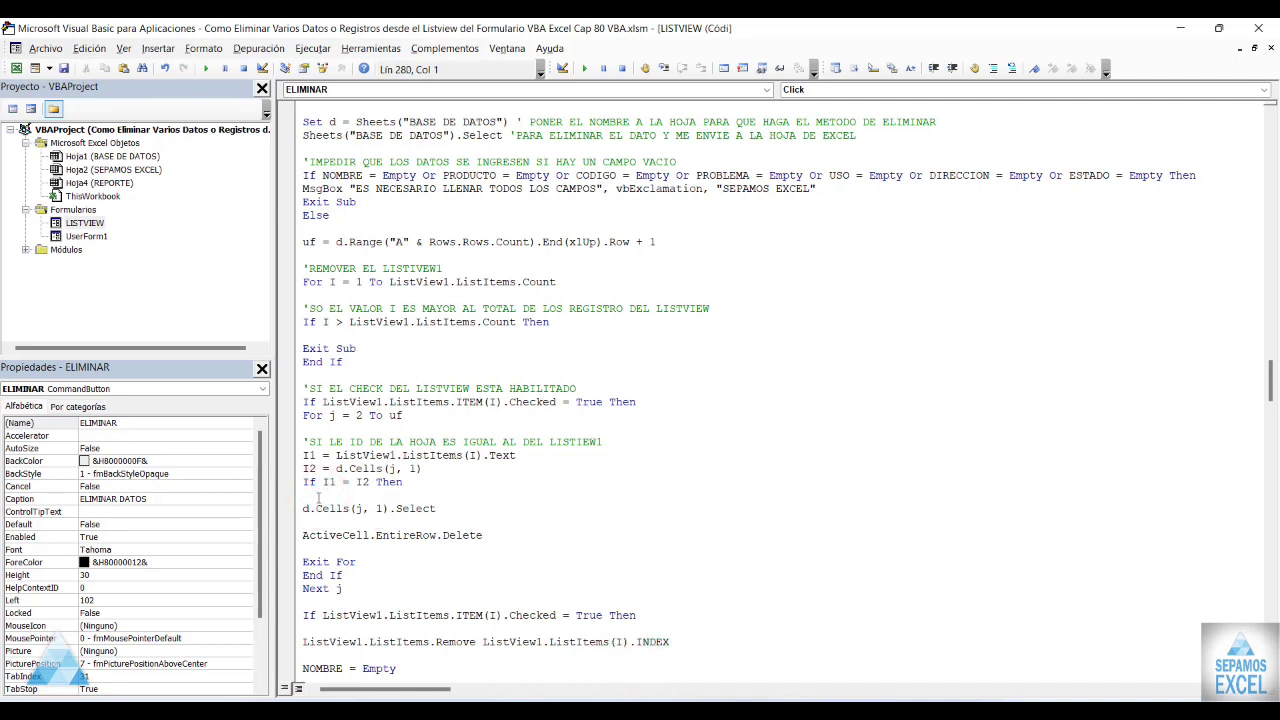
# Label d.Cells(j, 1).Select with 'SELECCIAR Y POSICIONAR EN LA COLUMNA A Y FILA ENCONTRADA'.
pyautogui.press('Return')
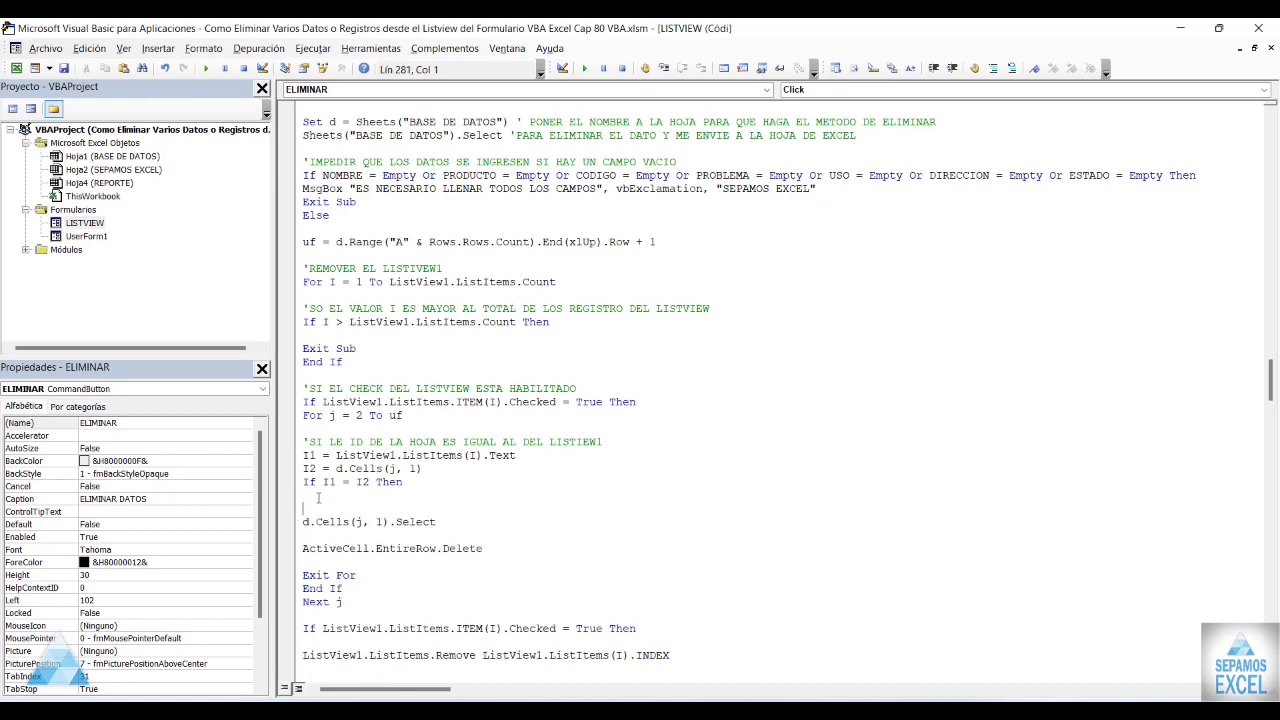
pyautogui.write("'SE")
pyautogui.write(' E')
pyautogui.write('ECCIOAR')
pyautogui.write('POS')
pyautogui.write('IC')
pyautogui.press('BackSpace')
pyautogui.press('BackSpace')
pyautogui.write('ICIC')
pyautogui.write('AR')
pyautogui.press('BackSpace')
pyautogui.press('BackSpace')
pyautogui.press('BackSpace')
pyautogui.write('O')
pyautogui.write('NAR ')
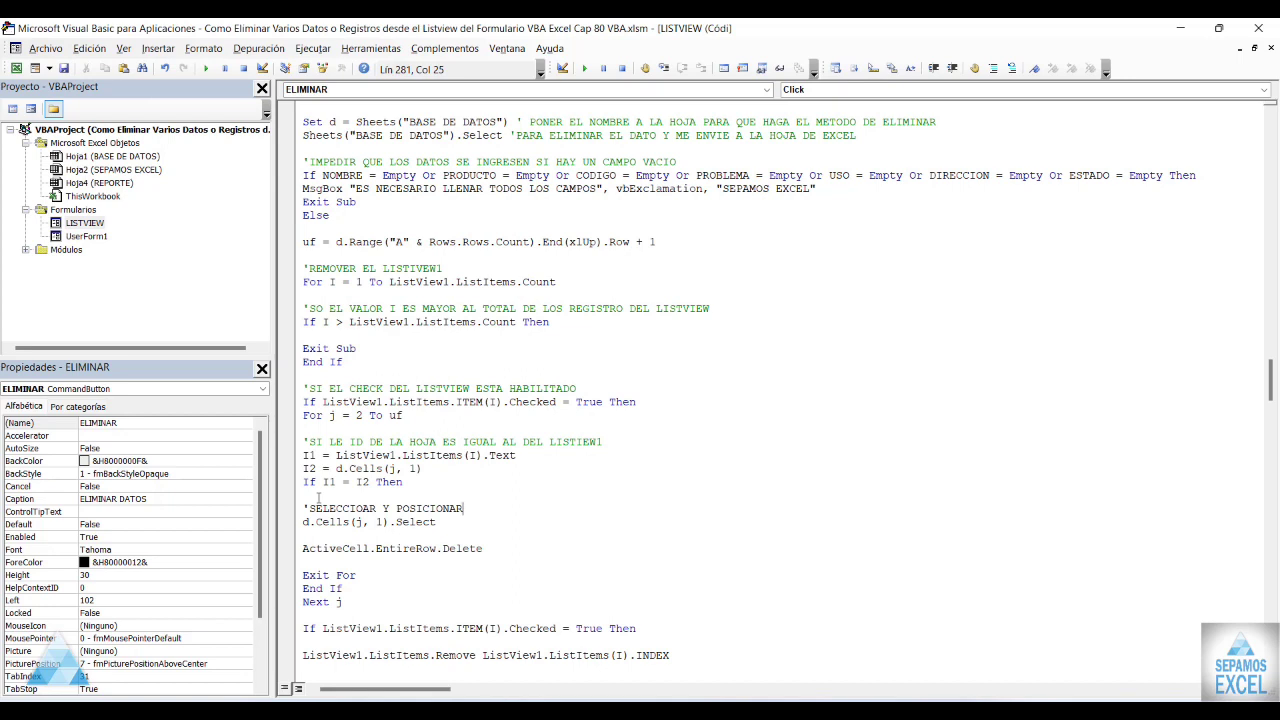
pyautogui.write('EN')
pyautogui.write(' LA COM')
pyautogui.press('BackSpace')
pyautogui.write('LUMNA ')
pyautogui.write('A ')
pyautogui.write('Y FILA ')
pyautogui.write('E')
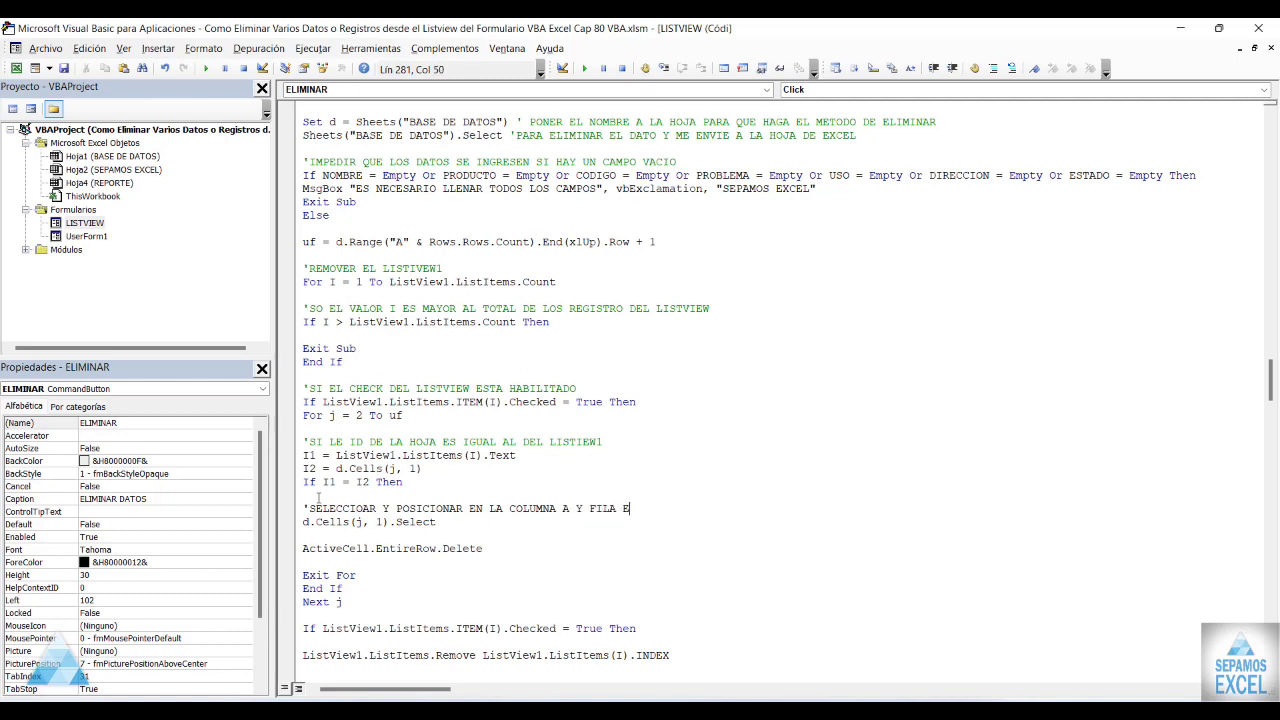
pyautogui.write('NCONTRADA')
# Insert the comment 'ELIMINAR LOS DATOS' above ActiveCell.EntireRow.Delete.
pyautogui.click(580, 548)
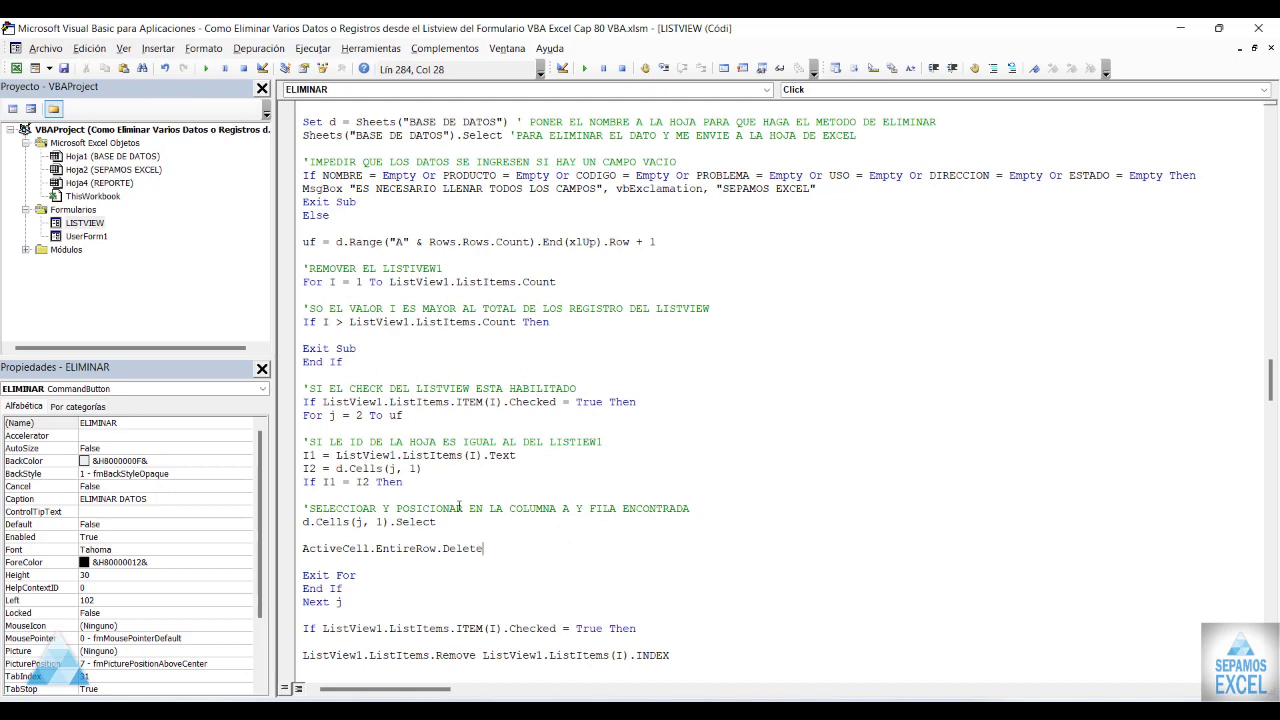
pyautogui.click(312, 540)
pyautogui.press('Return')
pyautogui.write('ELI')
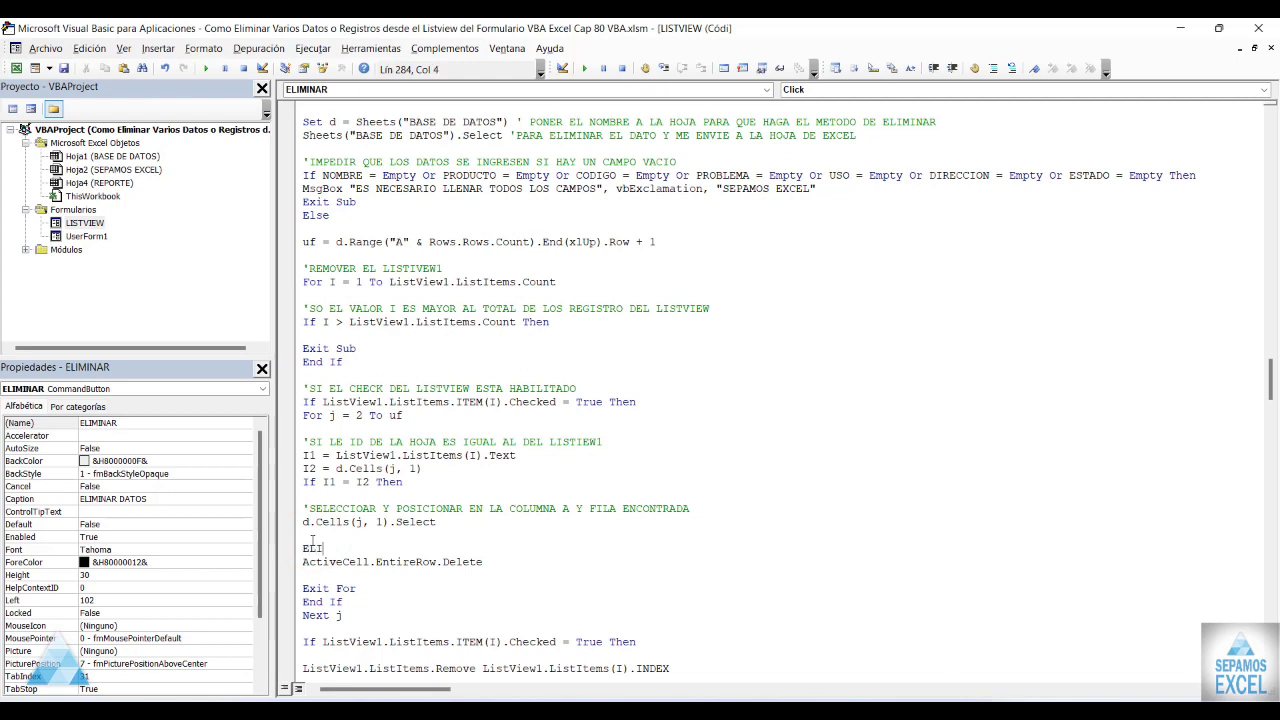
pyautogui.write('MINAR DA')
pyautogui.press('BackSpace')
pyautogui.press('BackSpace')
pyautogui.press('BackSpace')
pyautogui.press('BackSpace')
pyautogui.press('BackSpace')
pyautogui.press('BackSpace')
pyautogui.press('BackSpace')
pyautogui.press('BackSpace')
pyautogui.press('BackSpace')
pyautogui.press('BackSpace')
pyautogui.write("'ELI")
pyautogui.write('MINAR LOS DATOS')
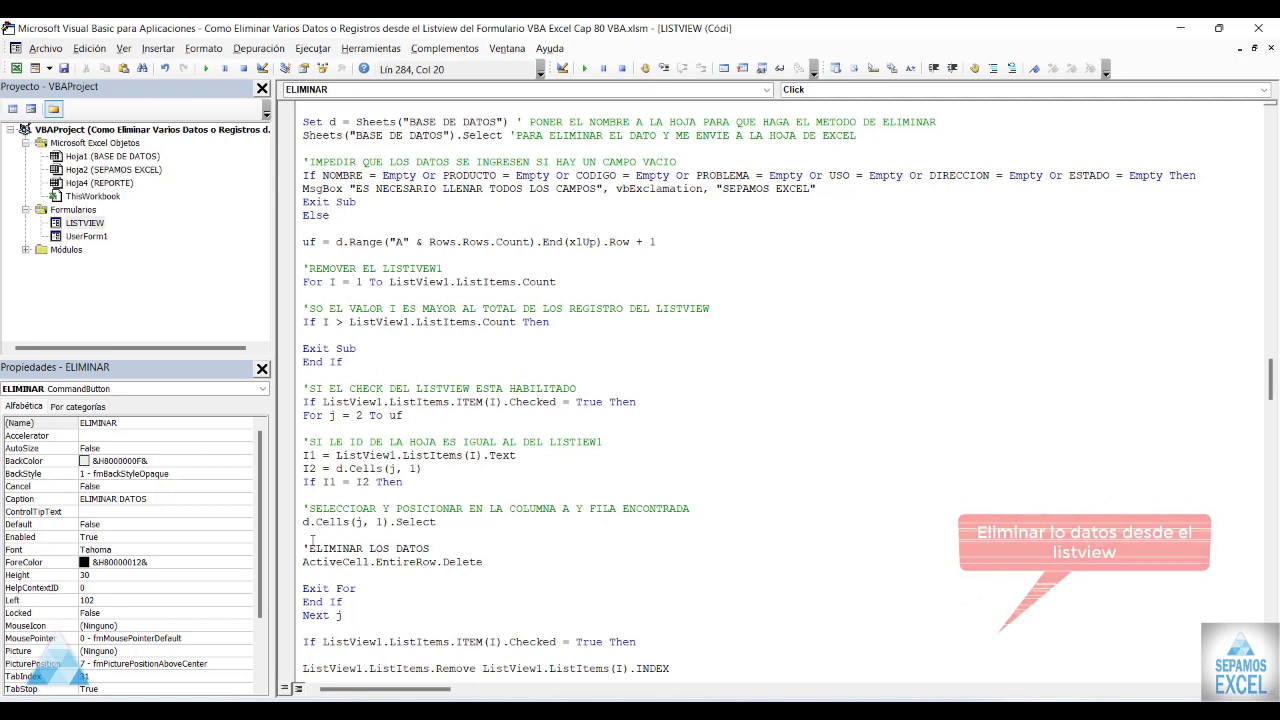
pyautogui.click(336, 563)
pyautogui.scroll(-2, 329, 580)
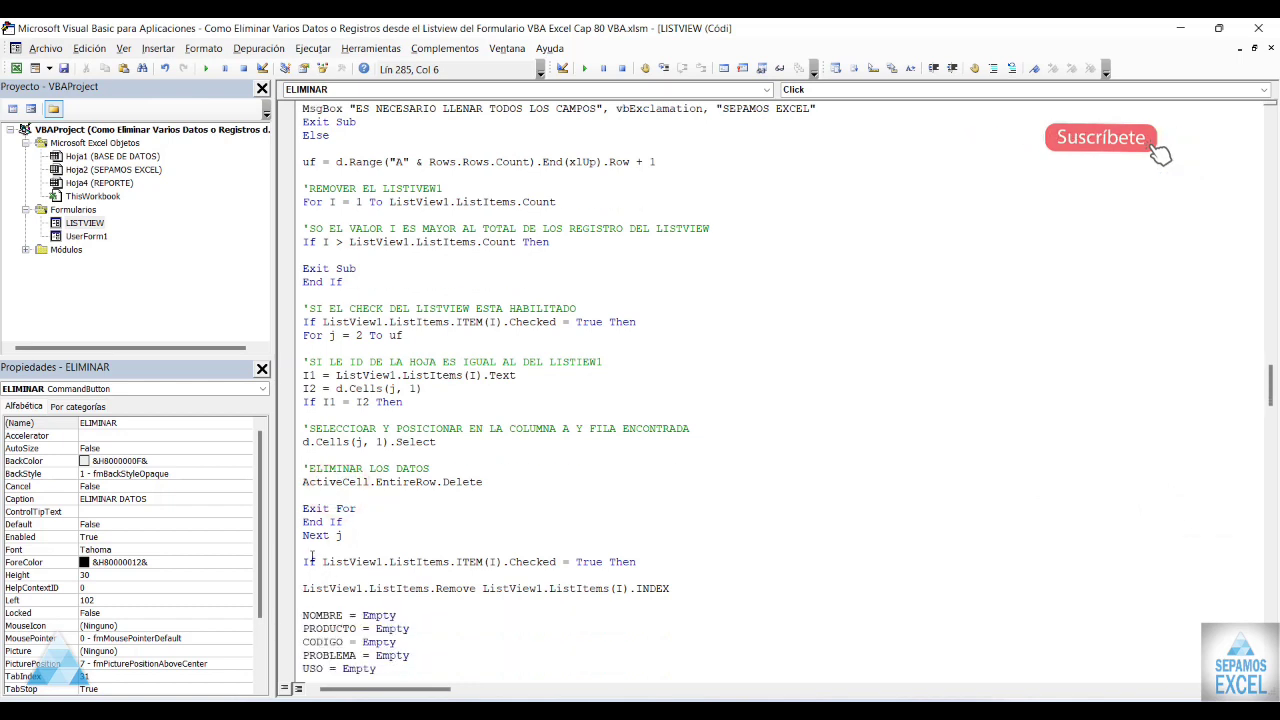
# Write the comment 'ELIMINAR EL REGISTRO CUANDO ESTE SELECCIONADO EN EL LISTVIEW1' above the checked-item test.
pyautogui.click(305, 549)
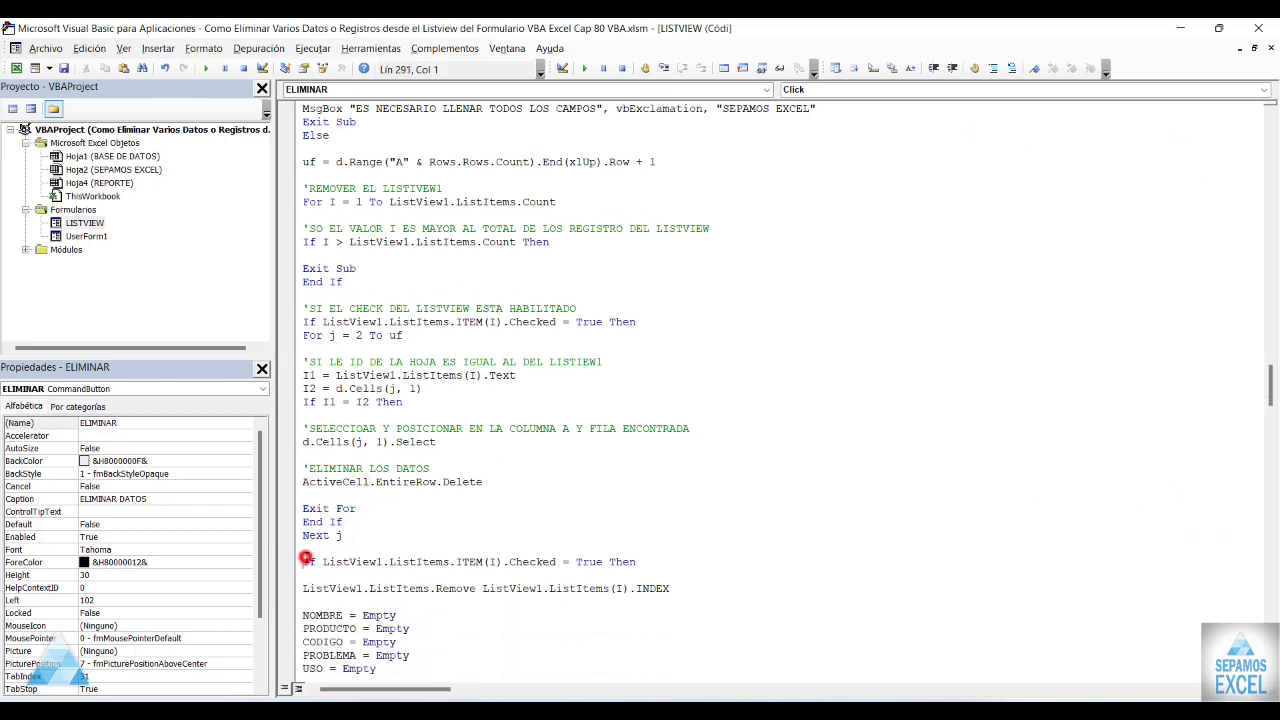
pyautogui.press('Return')
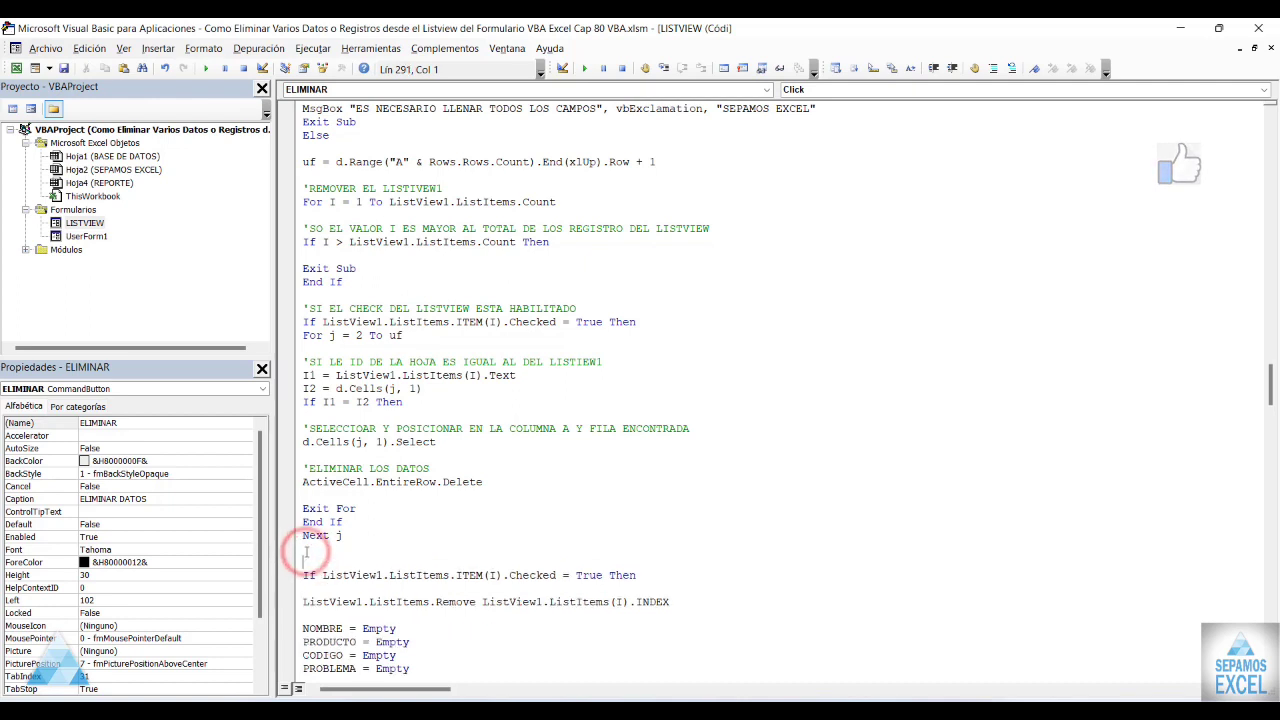
pyautogui.write("'")
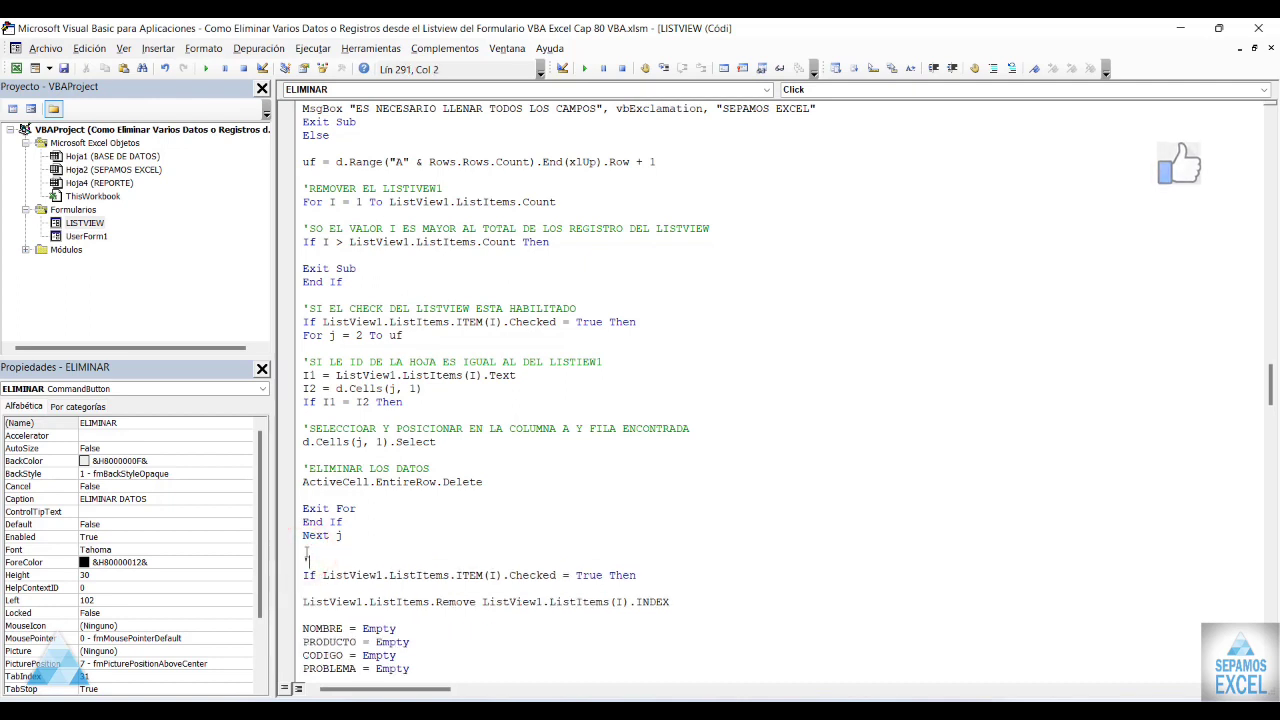
pyautogui.write('EL')
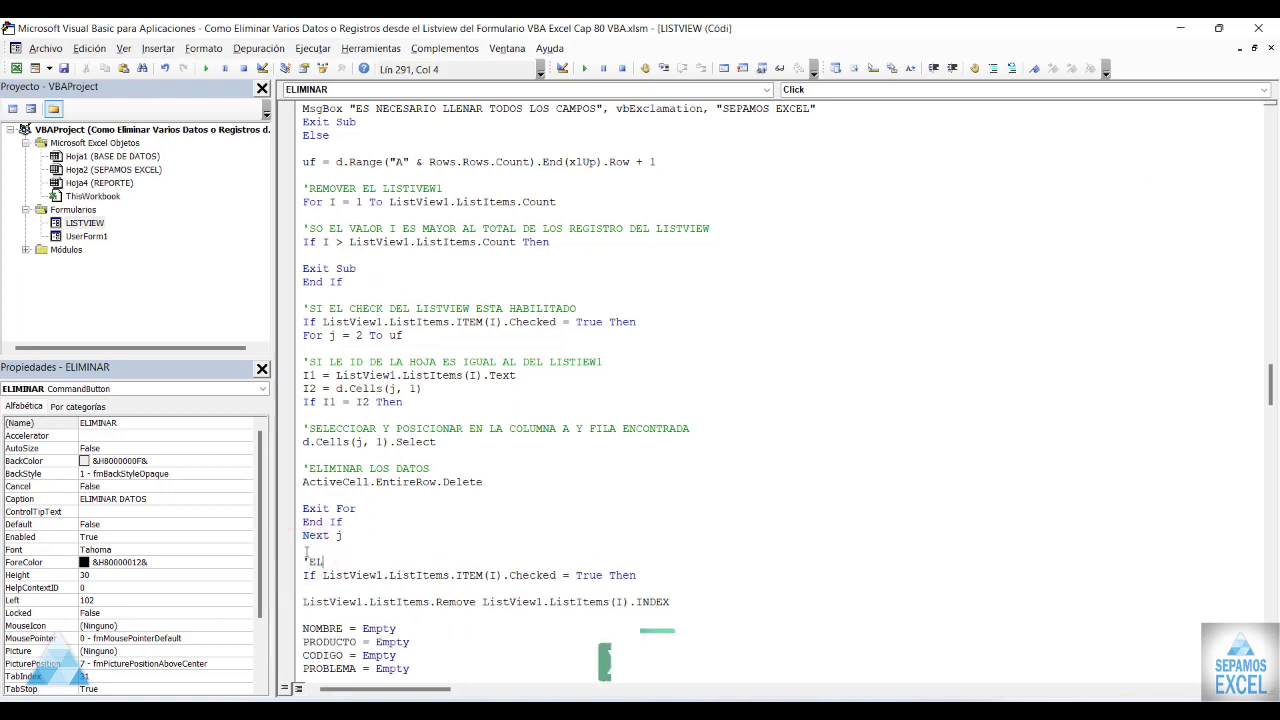
pyautogui.write('IMINAR EL REGI')
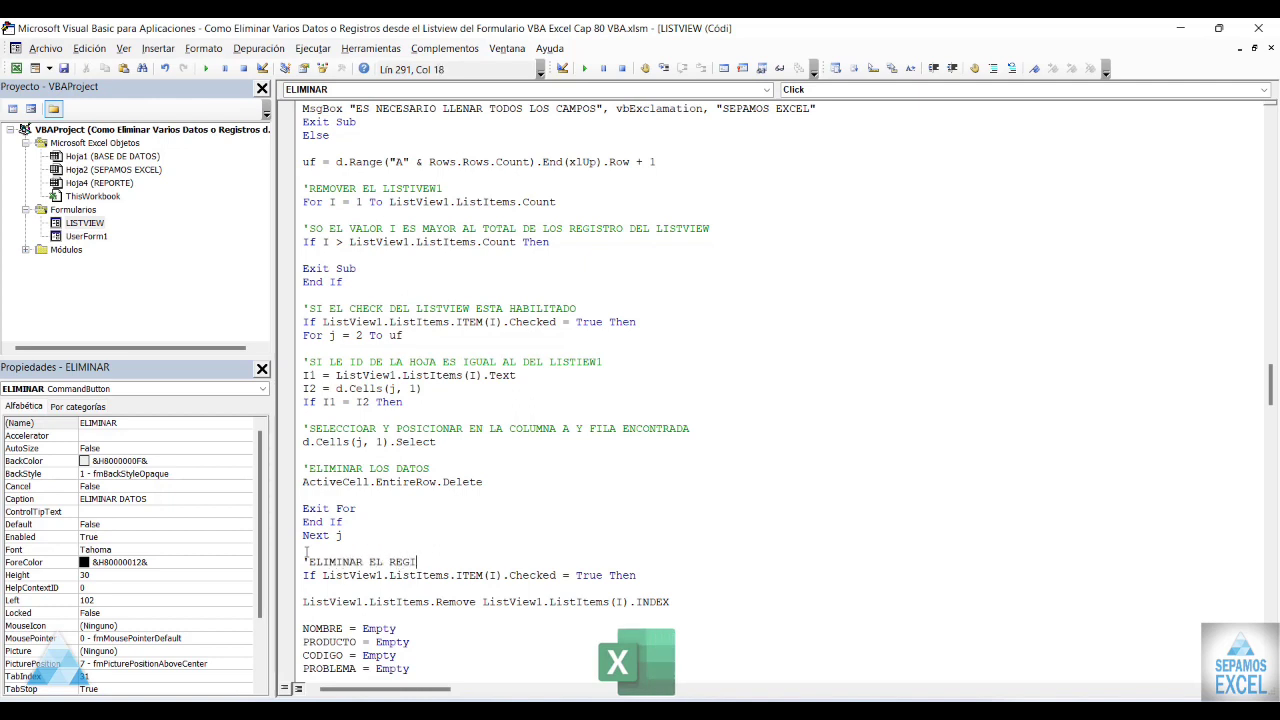
pyautogui.write('STRO')
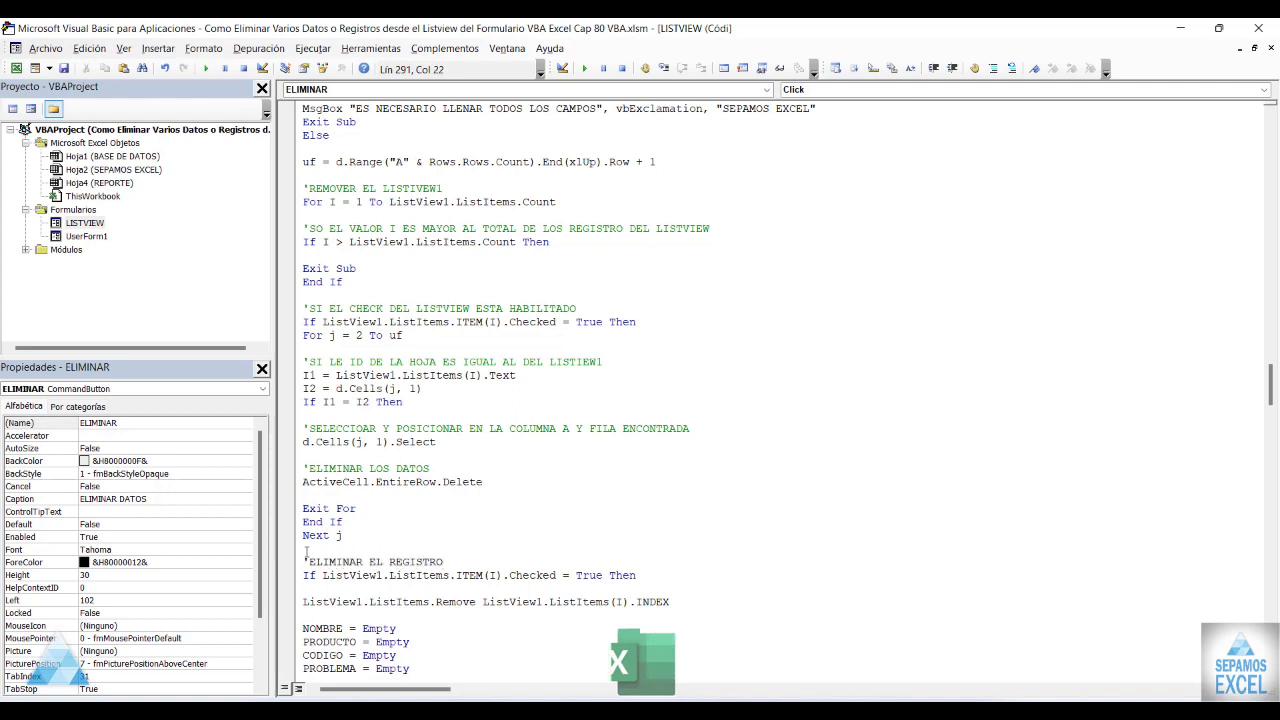
pyautogui.write(' CU')
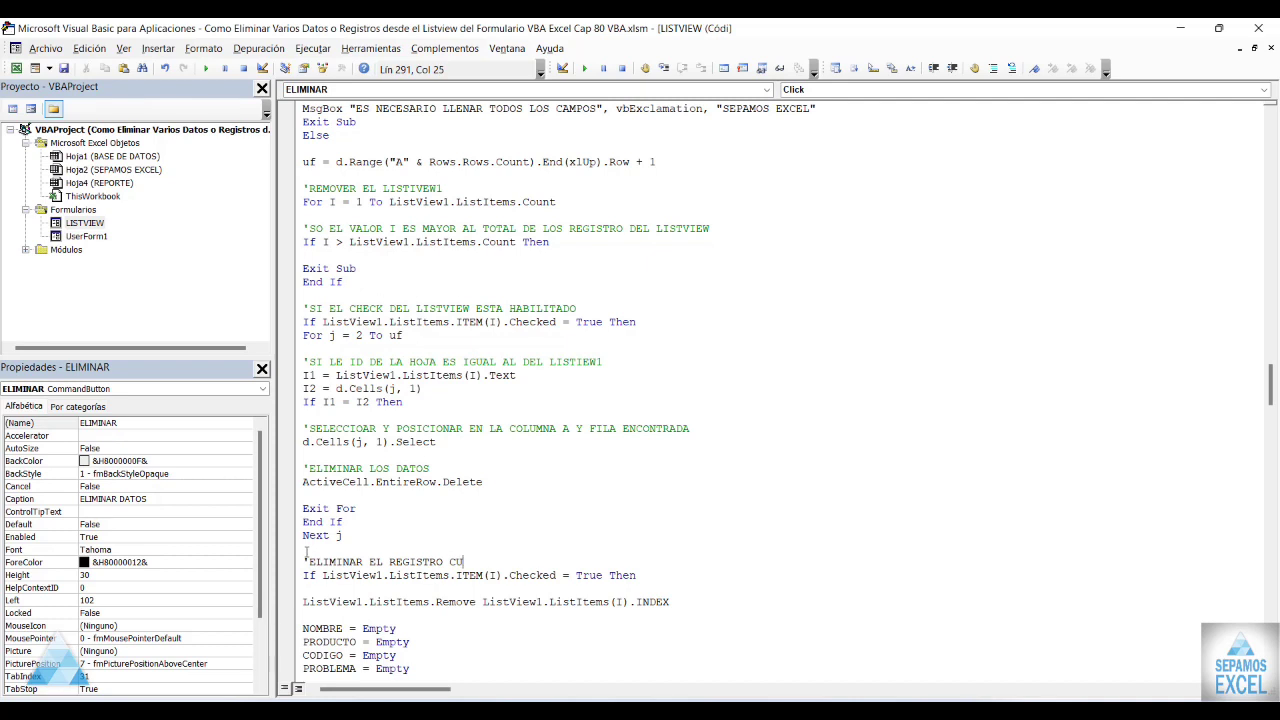
pyautogui.write('ENTO')
pyautogui.press('BackSpace')
pyautogui.press('BackSpace')
pyautogui.press('BackSpace')
pyautogui.press('BackSpace')
pyautogui.write('ANDO ')
pyautogui.write('ESTE S')
pyautogui.write('ELESCCI')
pyautogui.press('BackSpace')
pyautogui.press('BackSpace')
pyautogui.press('BackSpace')
pyautogui.press('BackSpace')
pyautogui.write('CCIONADO')
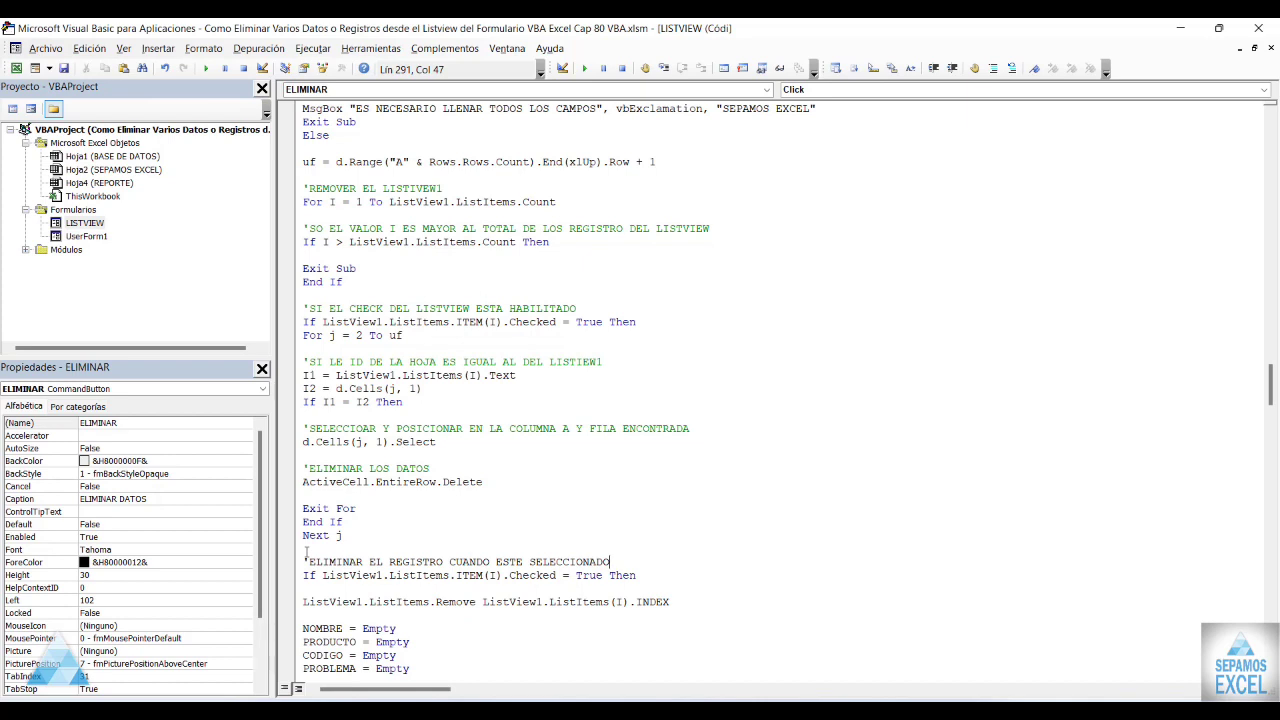
pyautogui.write(' EN EL LIS')
pyautogui.write('VE')
pyautogui.write('W1')
pyautogui.click(676, 563)
pyautogui.write('T')
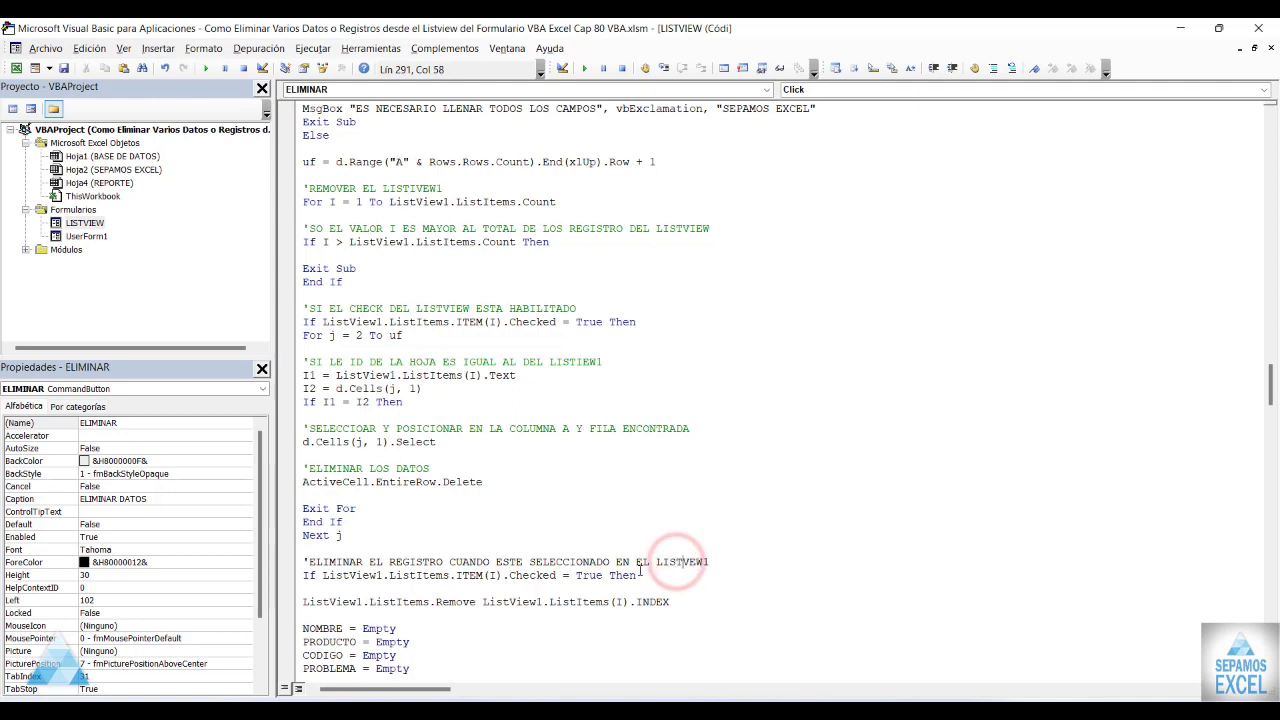
# Move that comment onto a new line directly above ListView1.ListItems.Remove using cut and paste.
pyautogui.click(357, 591)
pyautogui.press('Return')
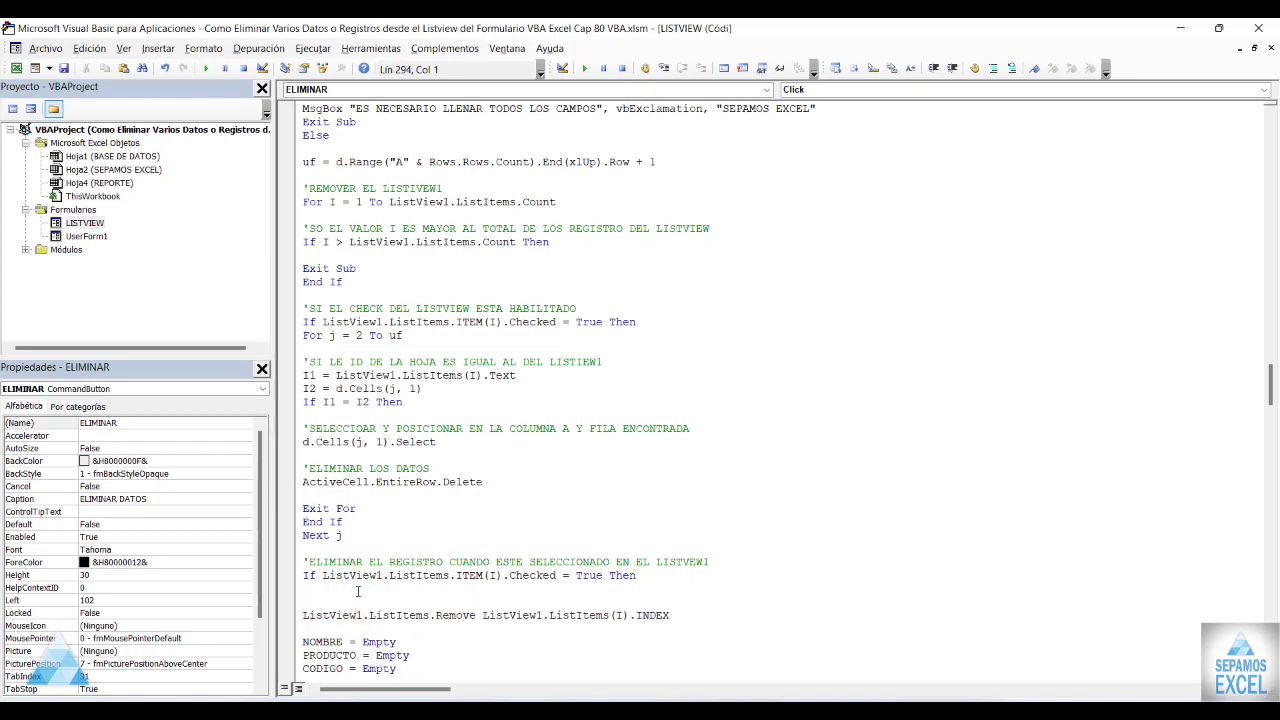
pyautogui.scroll(-1, 559, 389)
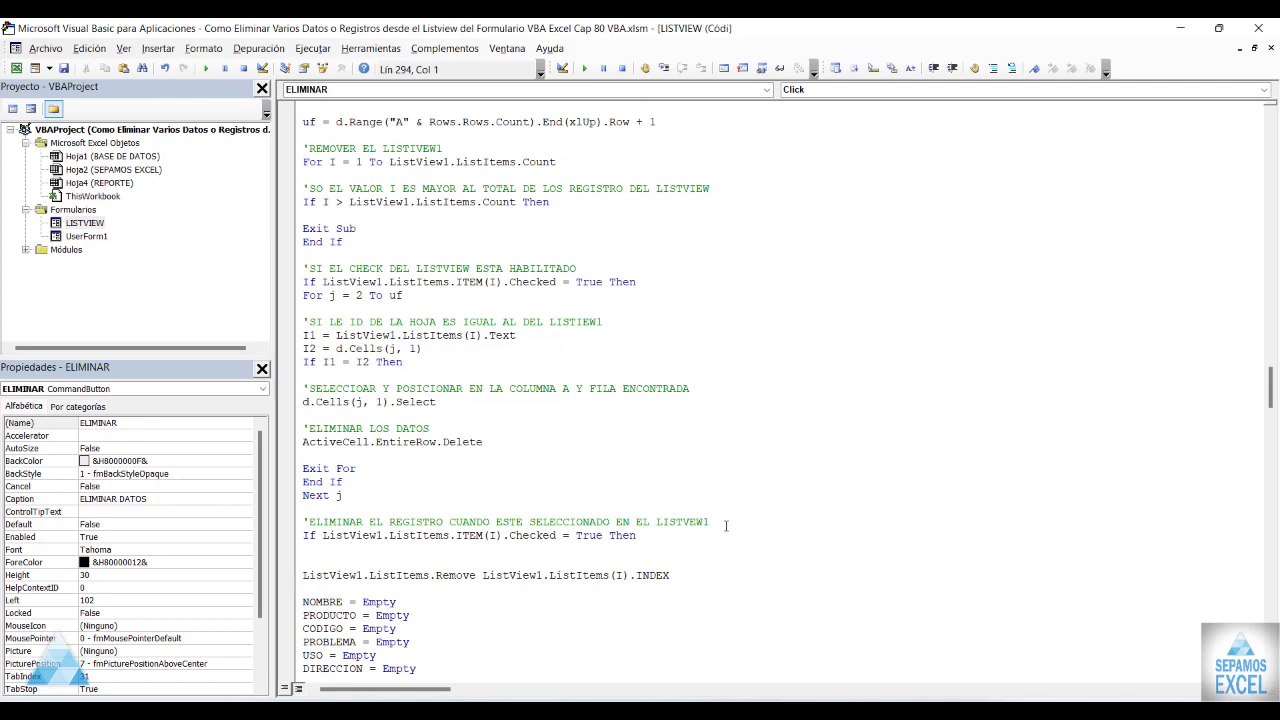
pyautogui.moveTo(720, 522); pyautogui.dragTo(378, 513)
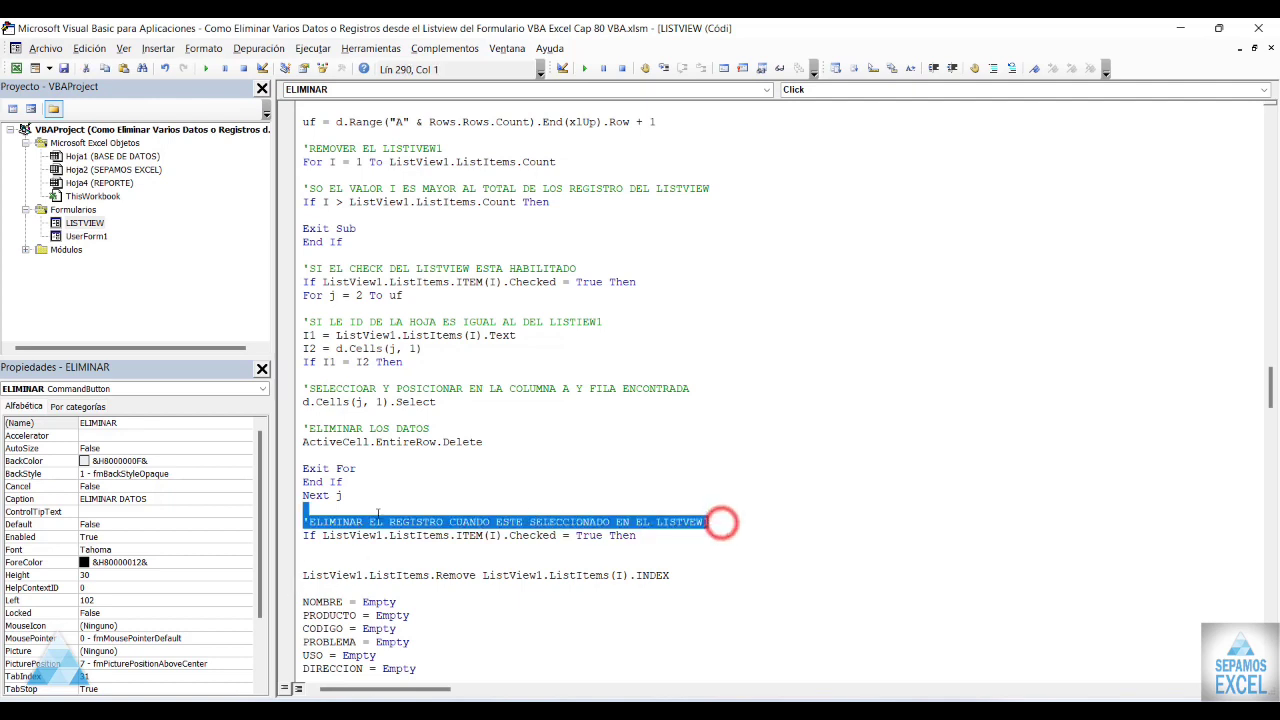
pyautogui.click(303, 521)
pyautogui.hotkey('ctrl', 'x')
pyautogui.click(303, 562)
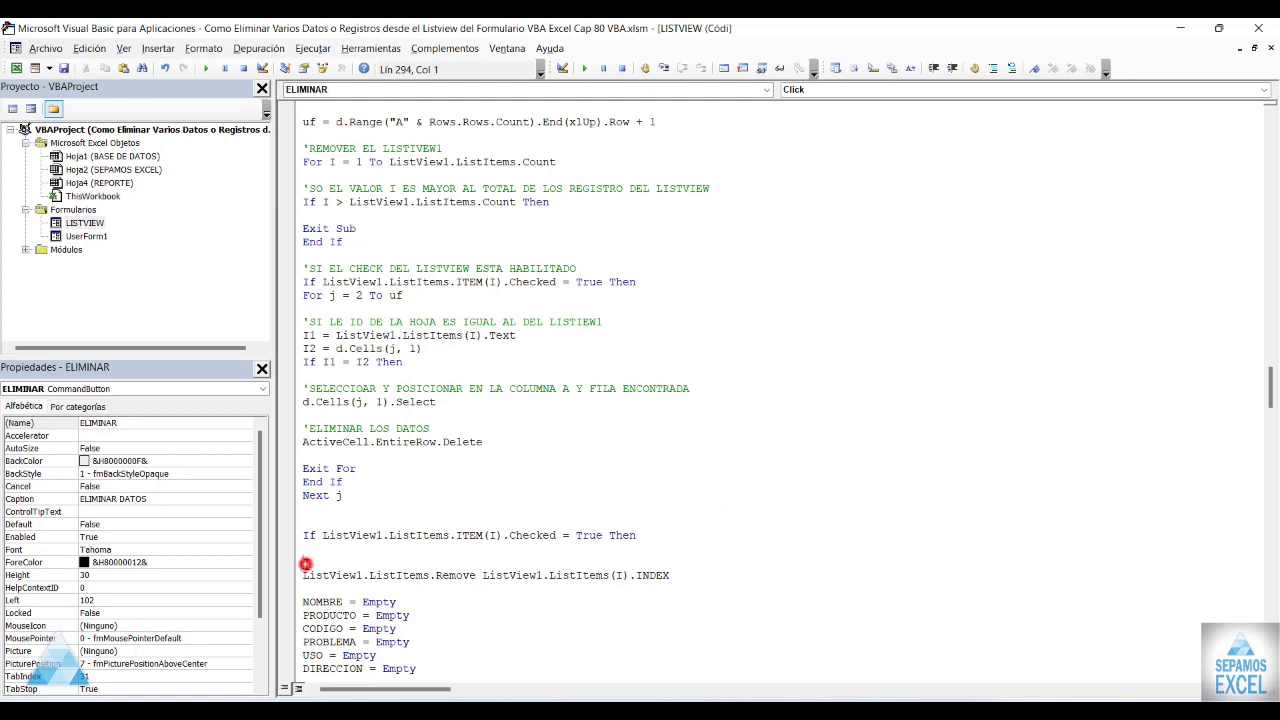
pyautogui.hotkey('ctrl', 'v')
pyautogui.click(310, 522)
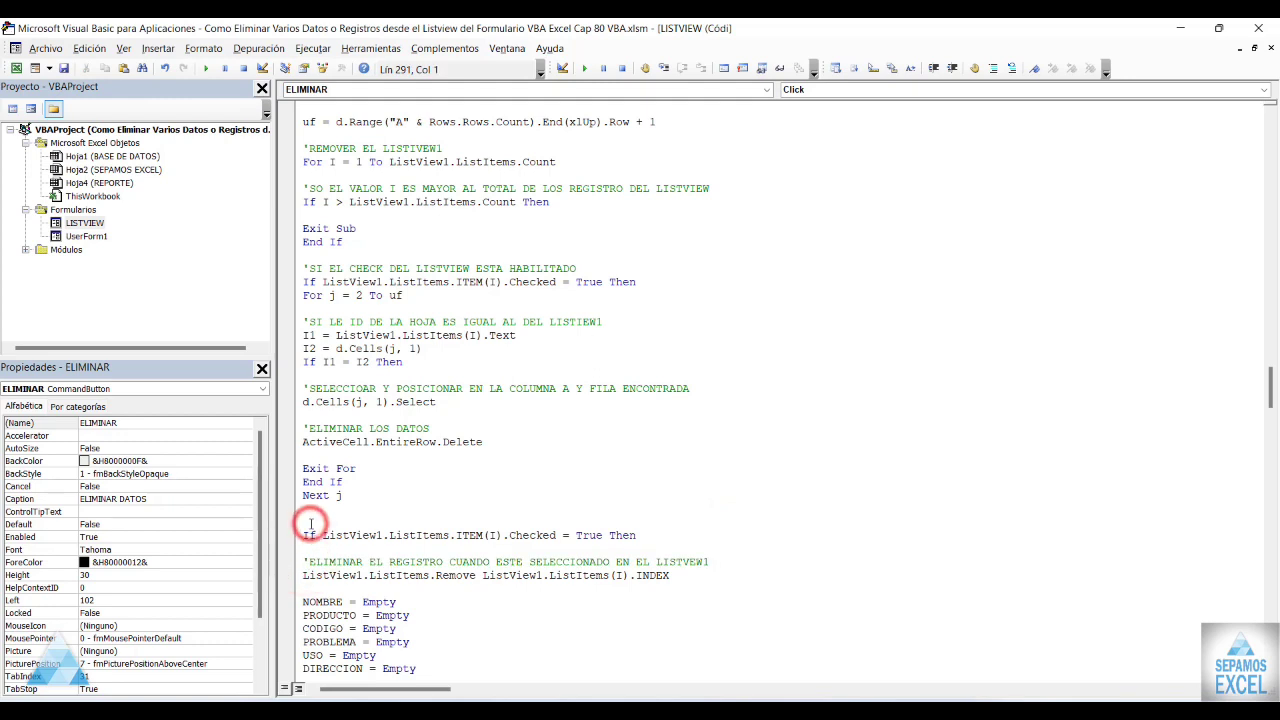
# Add comments 'BUSCAR EL REGISTRO' on the check search and 'PARA DEJAR LIMPIO LOS CAMPOS' above field-clearing.
pyautogui.write("'B")
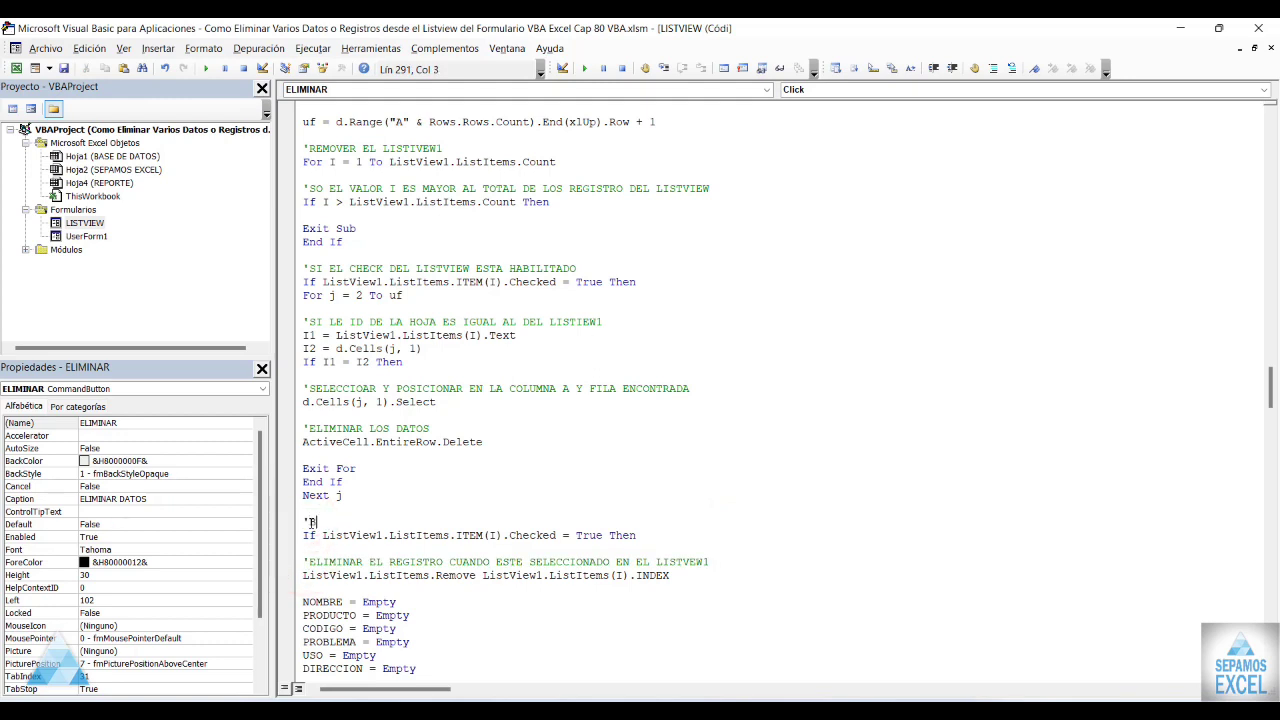
pyautogui.write('USCAR EL REGI')
pyautogui.write('STRO CON EL ')
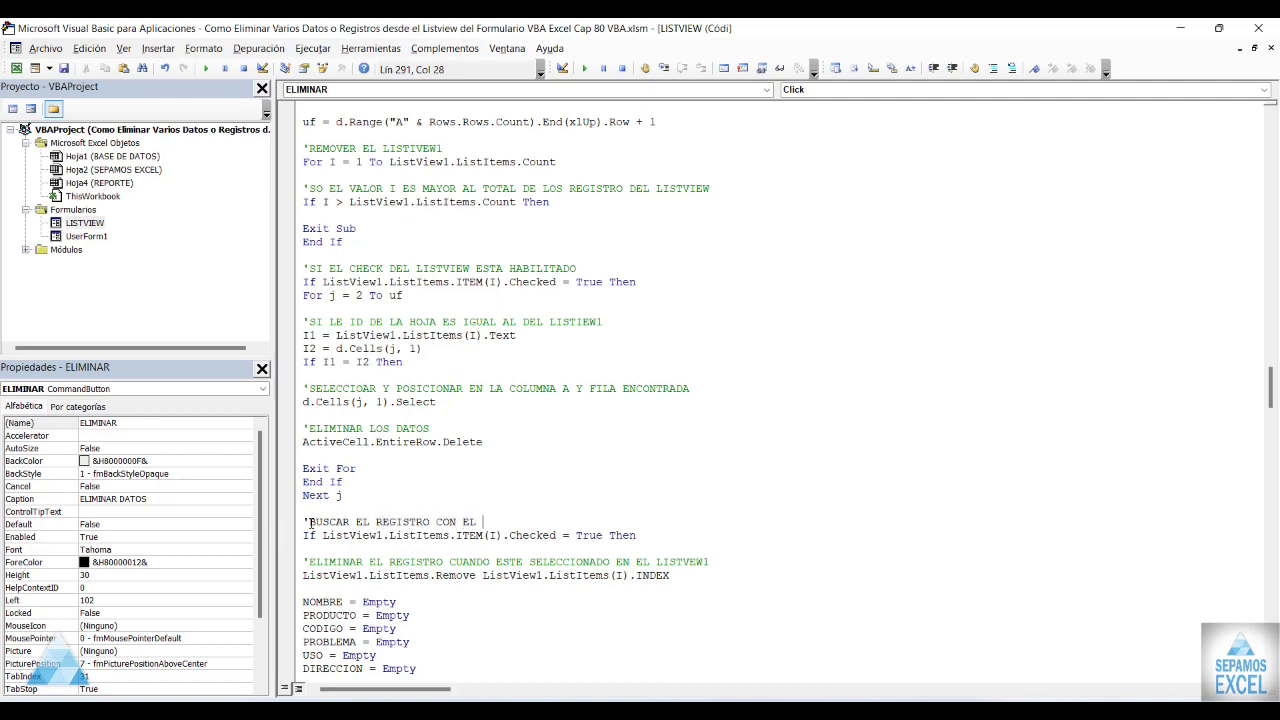
pyautogui.write('CHE')
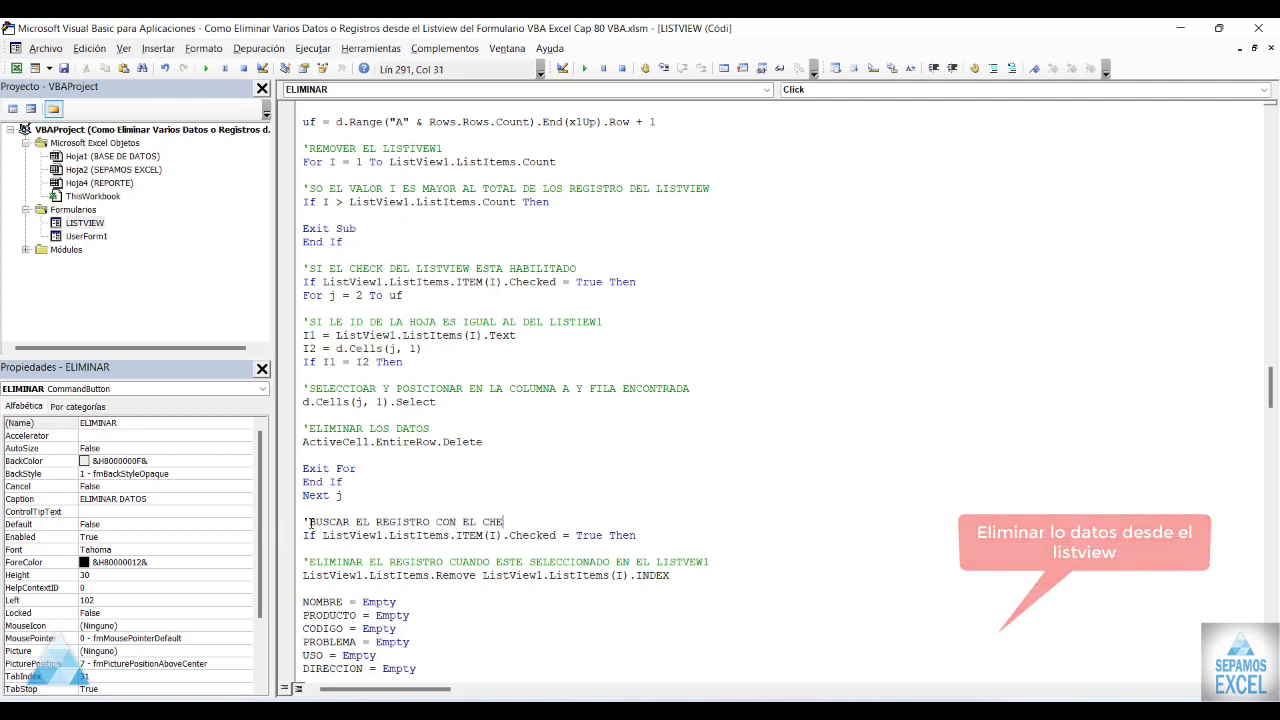
pyautogui.write('CK')
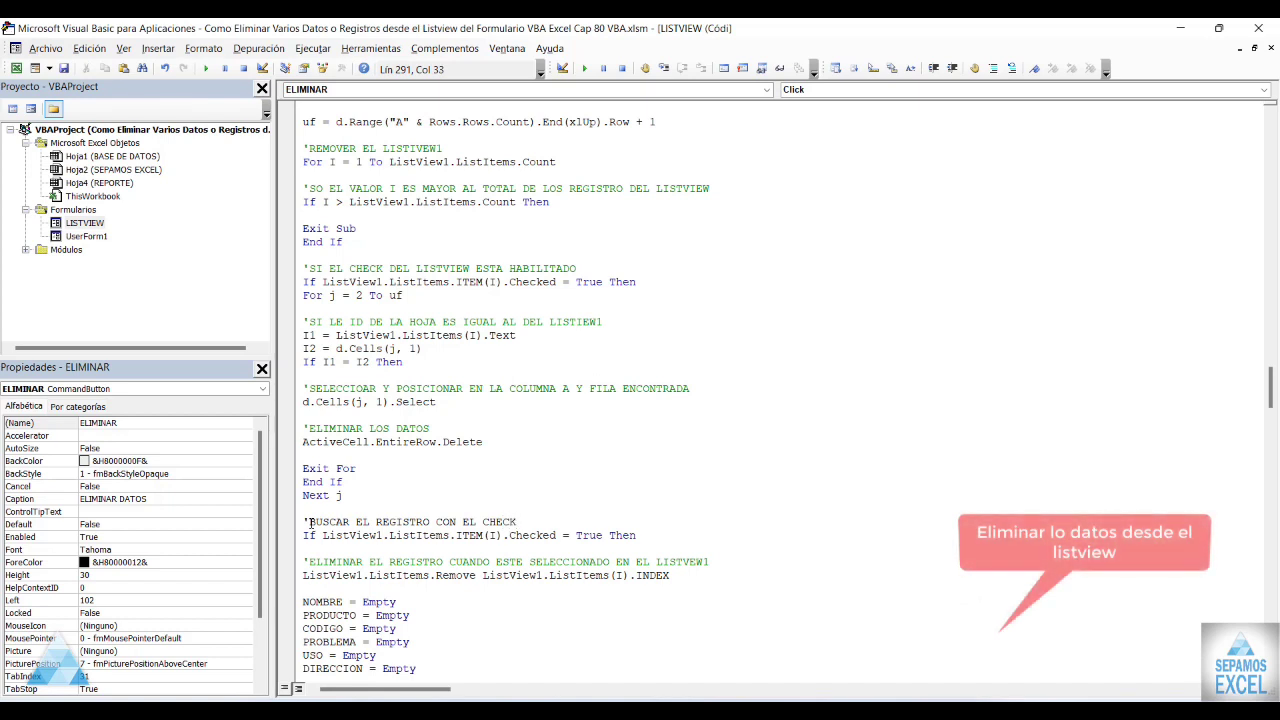
pyautogui.scroll(-4, 288, 558)
pyautogui.click(318, 430)
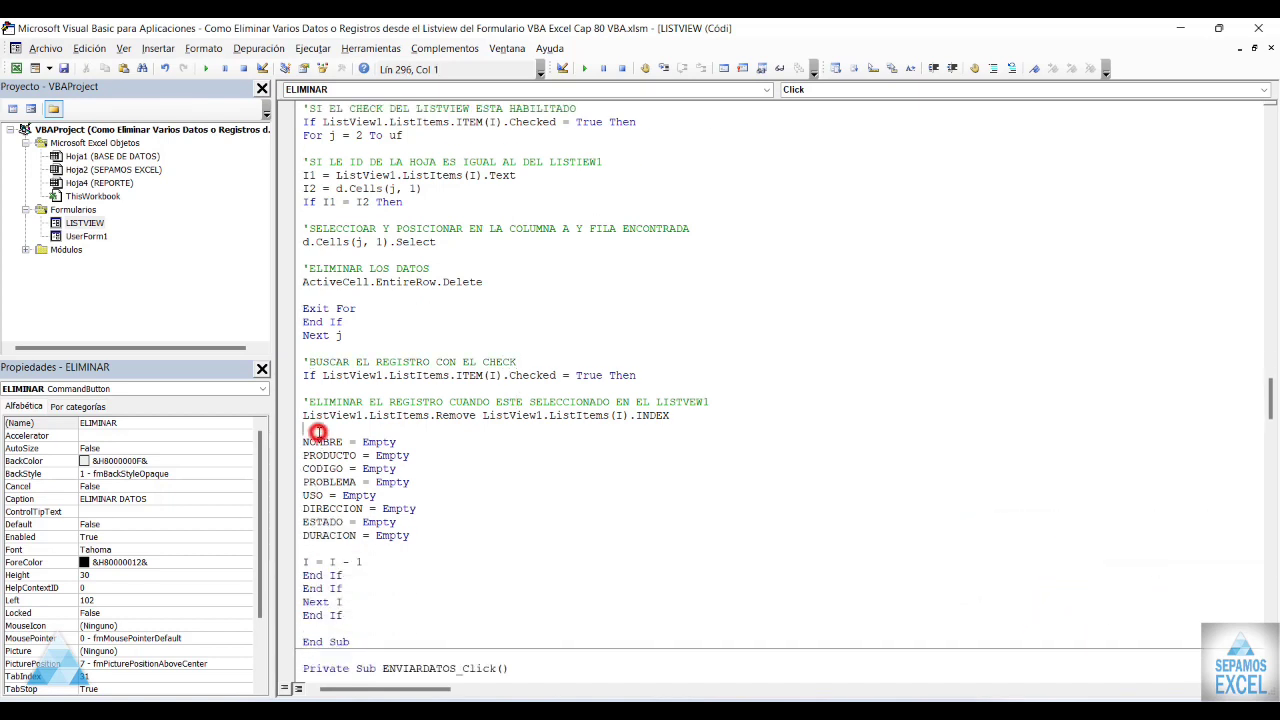
pyautogui.press('Return')
pyautogui.write("'PARA DEJAR L")
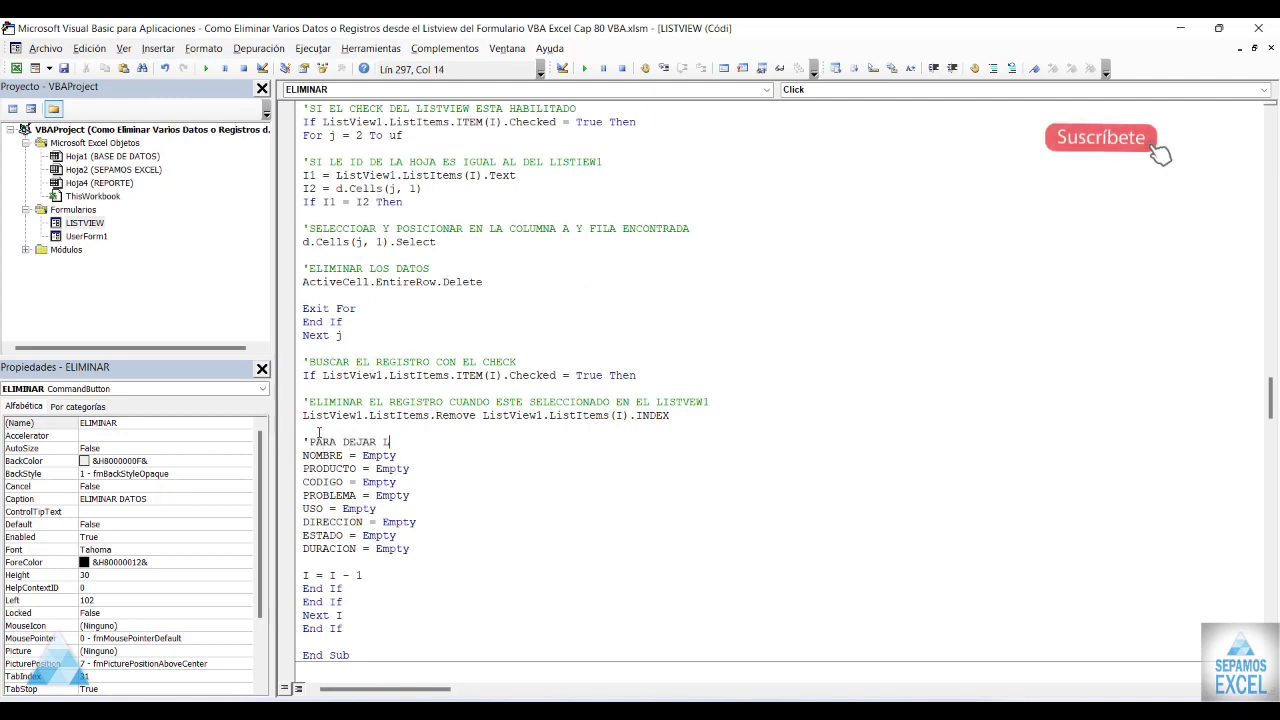
pyautogui.write('IMPIO ')
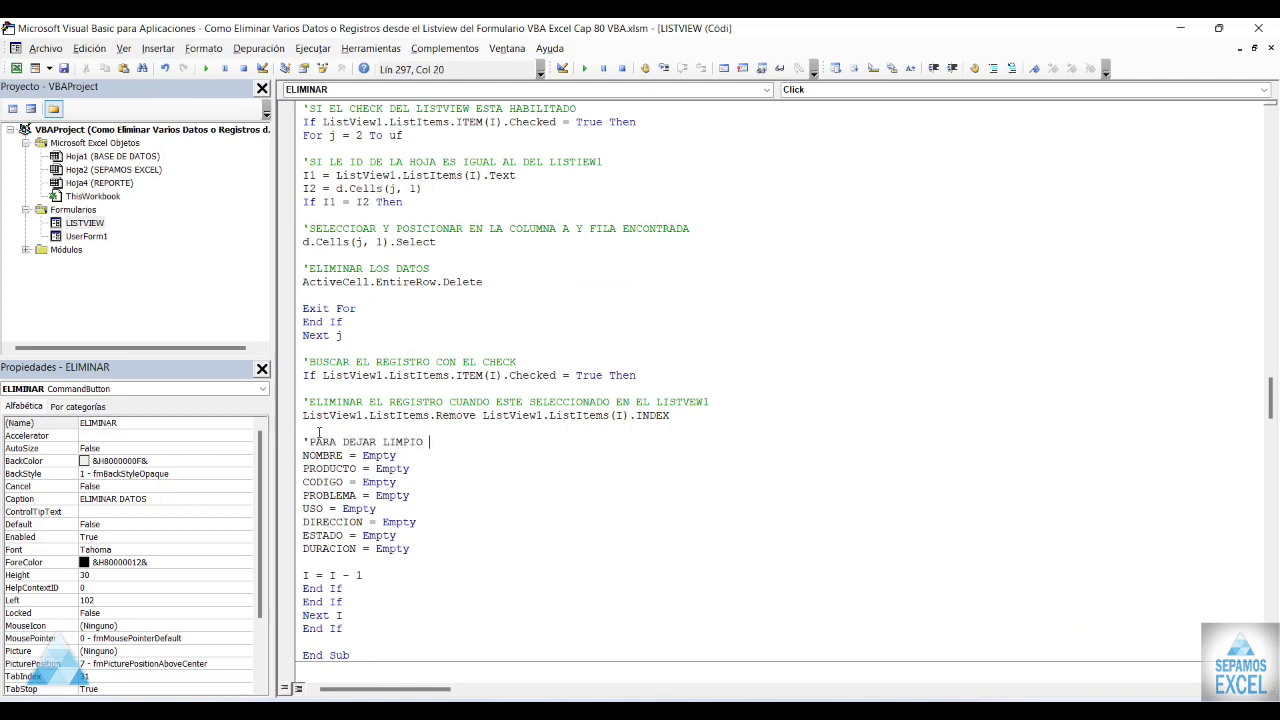
pyautogui.write('LOS CAMPOS')
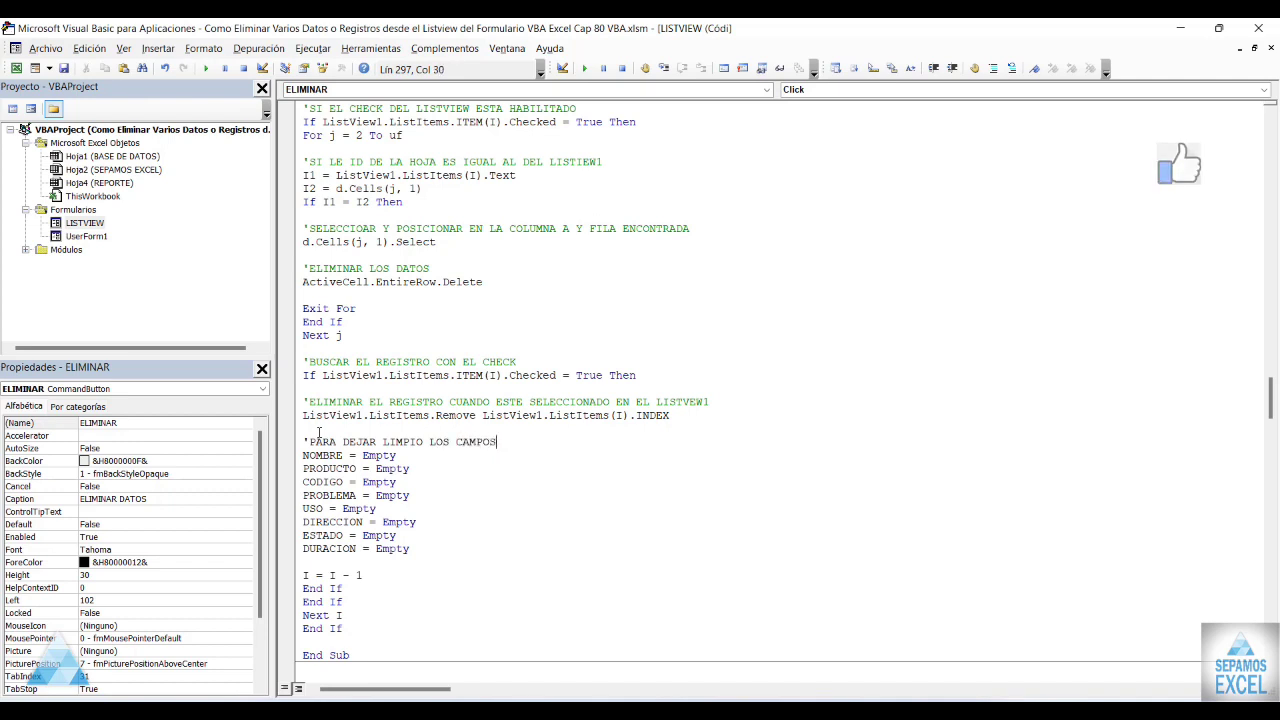
pyautogui.write(' DE')
pyautogui.press('BackSpace')
pyautogui.press('BackSpace')
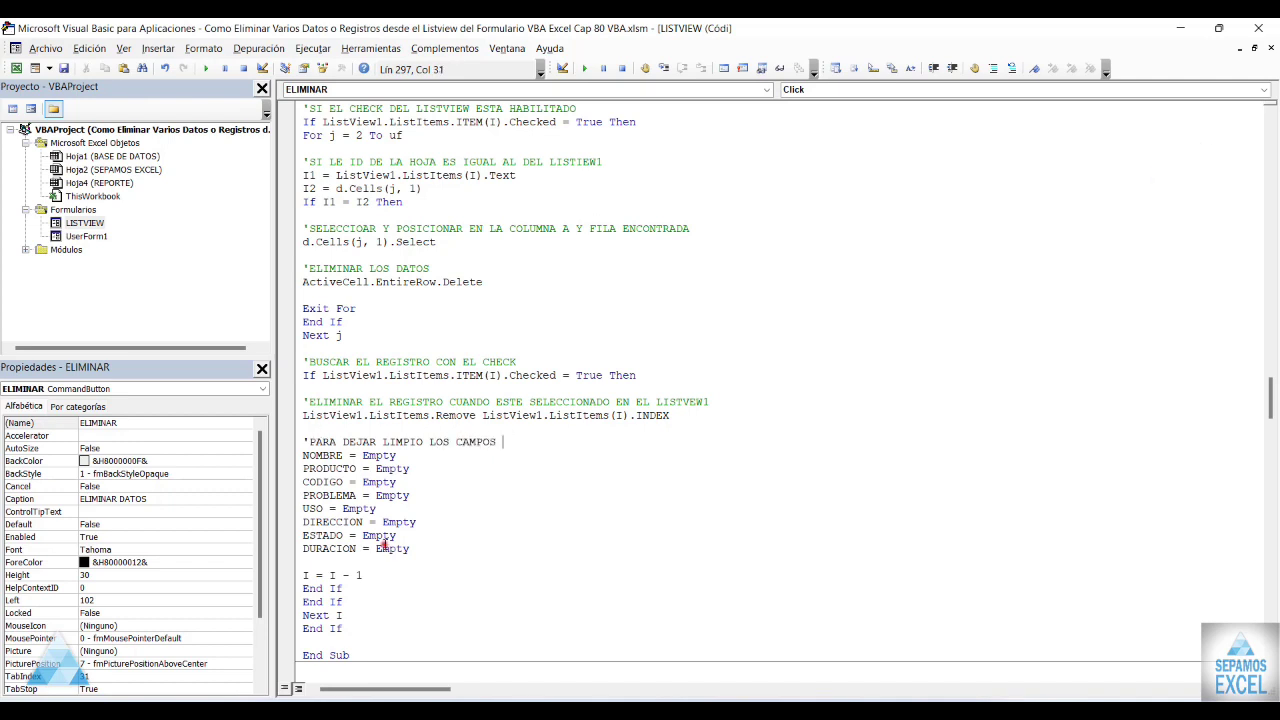
# Add an update comment above the I = I - 1 counter line.
pyautogui.click(333, 561)
pyautogui.press('Return')
pyautogui.write("'A")
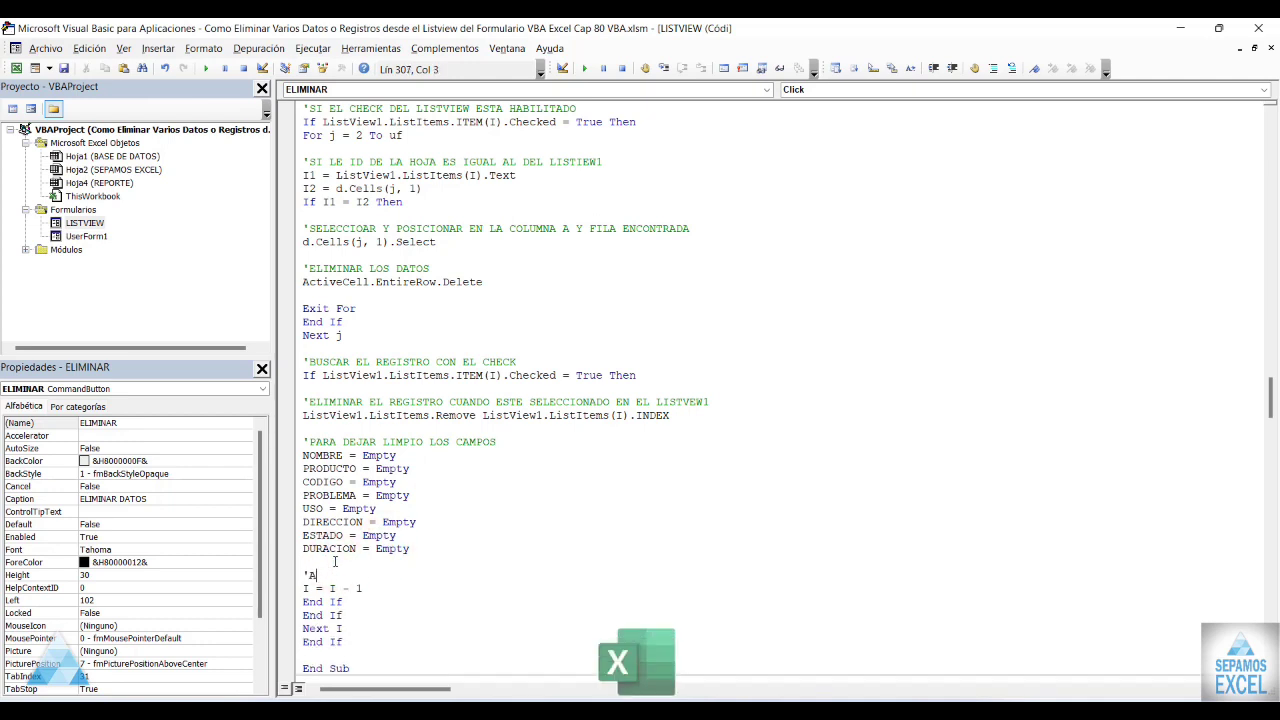
pyautogui.write('TI')
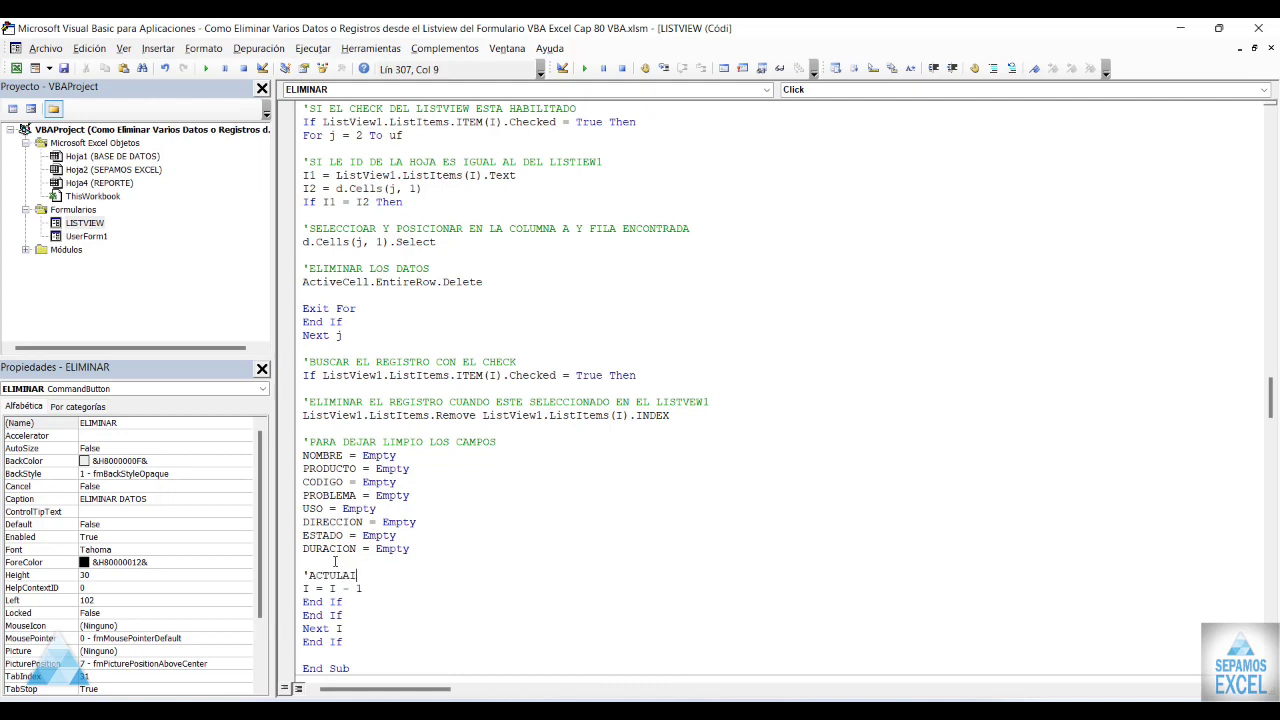
pyautogui.write('IZAR EL VALOR DE LA VARIABLE I')
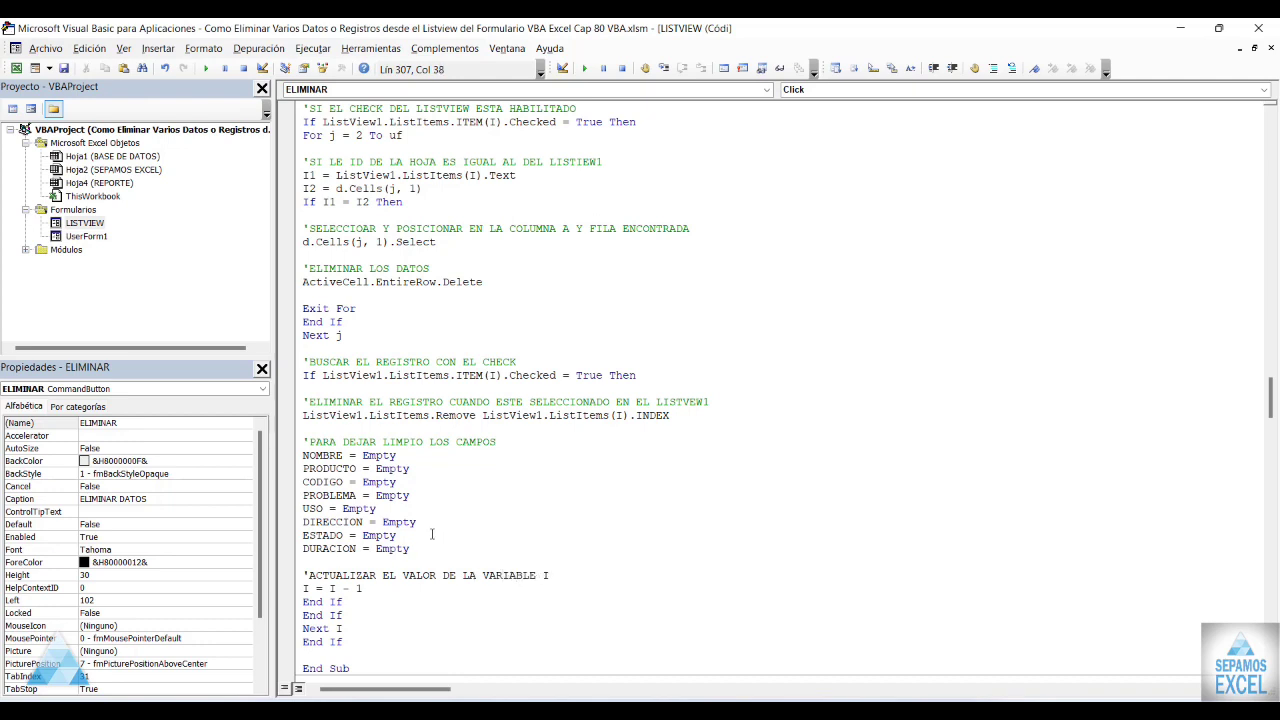
# Review the commented ELIMINAR_Click procedure, then open the LISTVIEW userform design.
pyautogui.click(500, 517)
pyautogui.scroll(6, 500, 517)
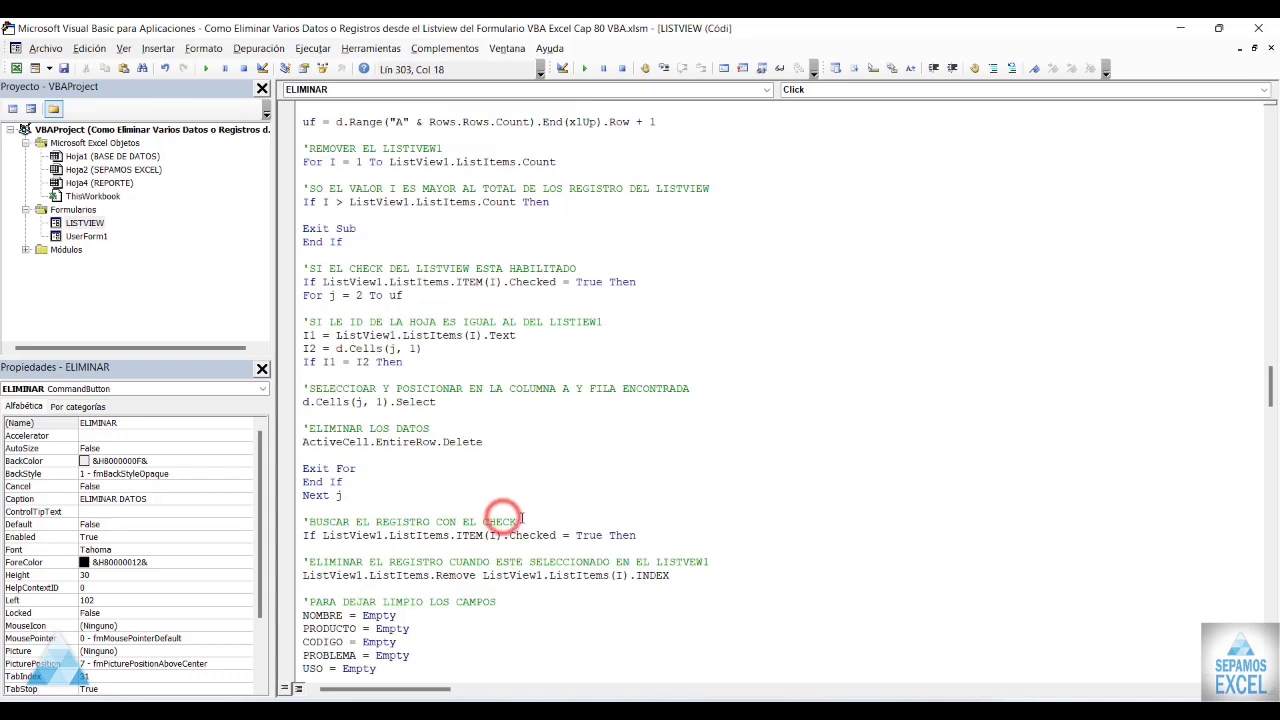
pyautogui.scroll(5, 520, 516)
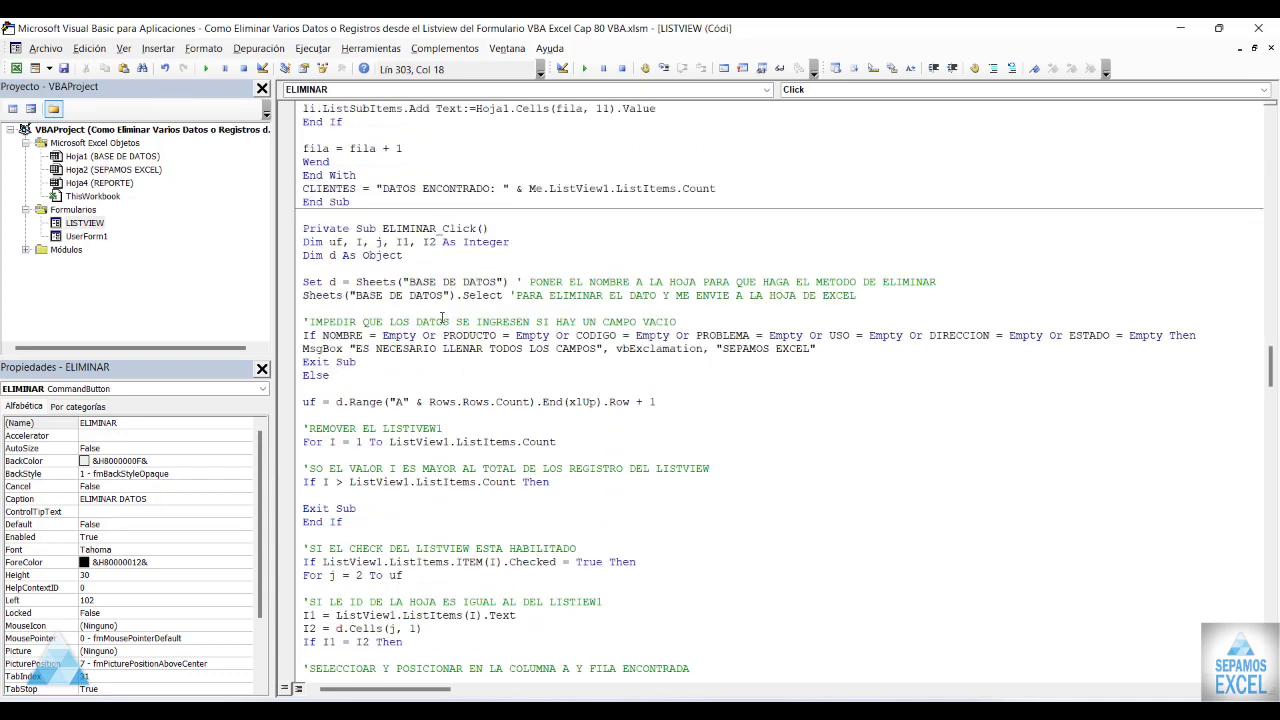
pyautogui.scroll(-4, 442, 318)
pyautogui.scroll(-4, 442, 330)
pyautogui.scroll(-4, 441, 350)
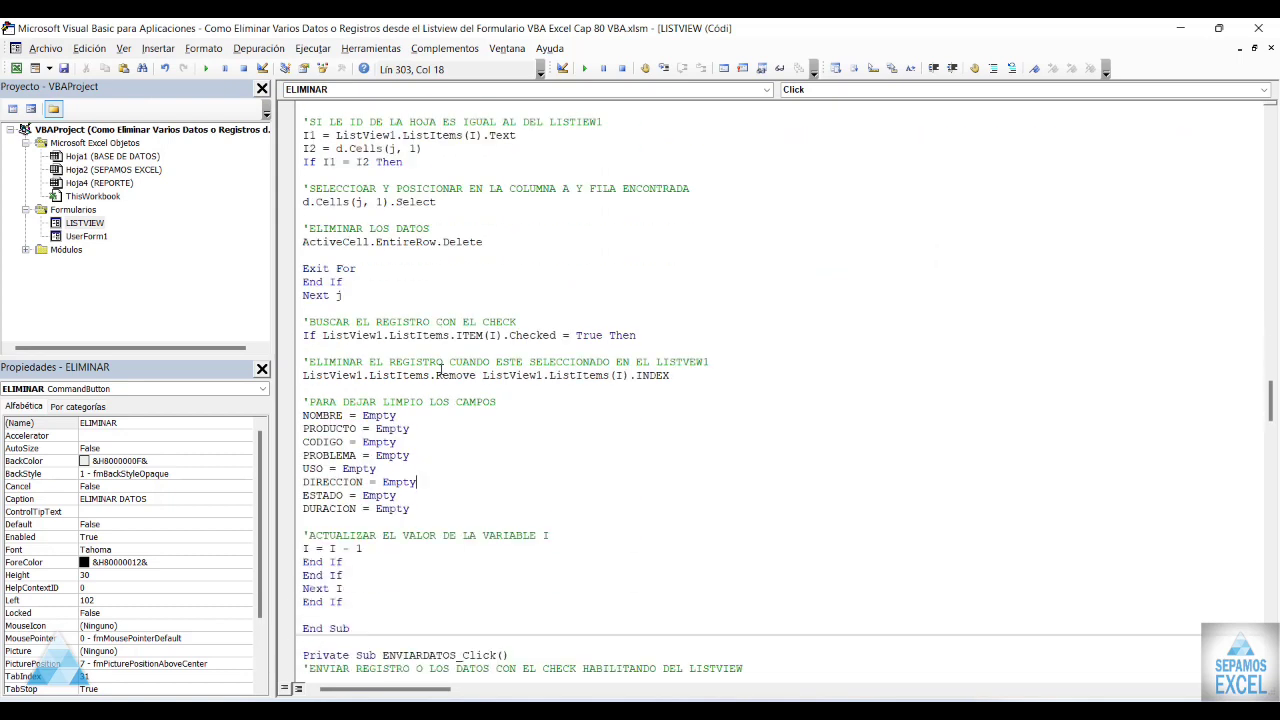
pyautogui.scroll(4, 441, 370)
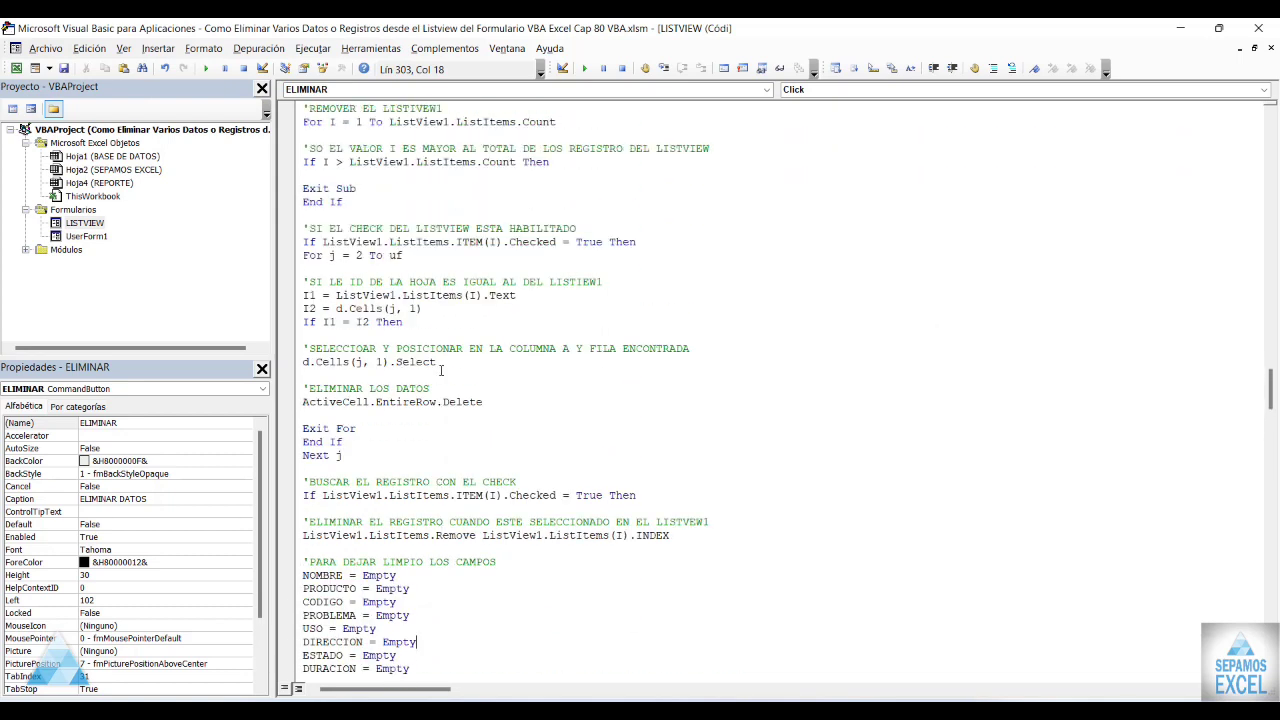
pyautogui.scroll(1, 484, 375)
pyautogui.scroll(2, 490, 370)
pyautogui.scroll(3, 500, 360)
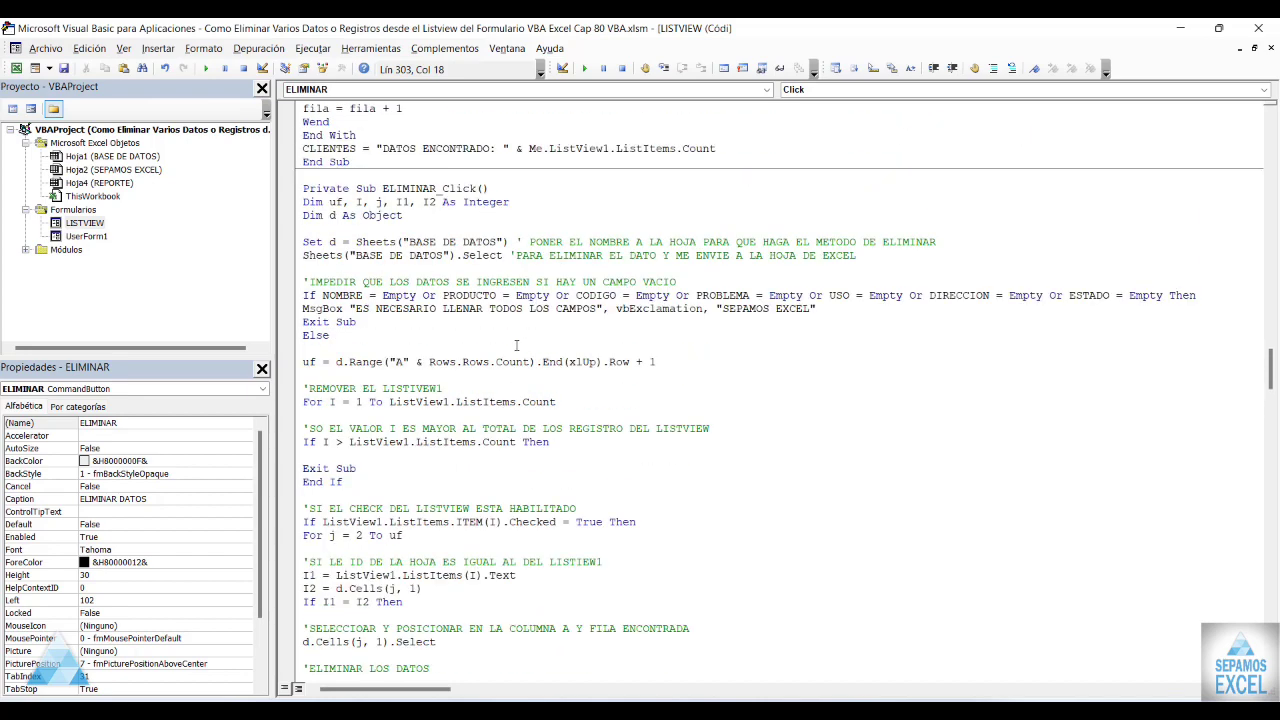
pyautogui.scroll(5, 516, 345)
pyautogui.scroll(-6, 516, 345)
pyautogui.scroll(-4, 516, 345)
pyautogui.doubleClick(85, 223)
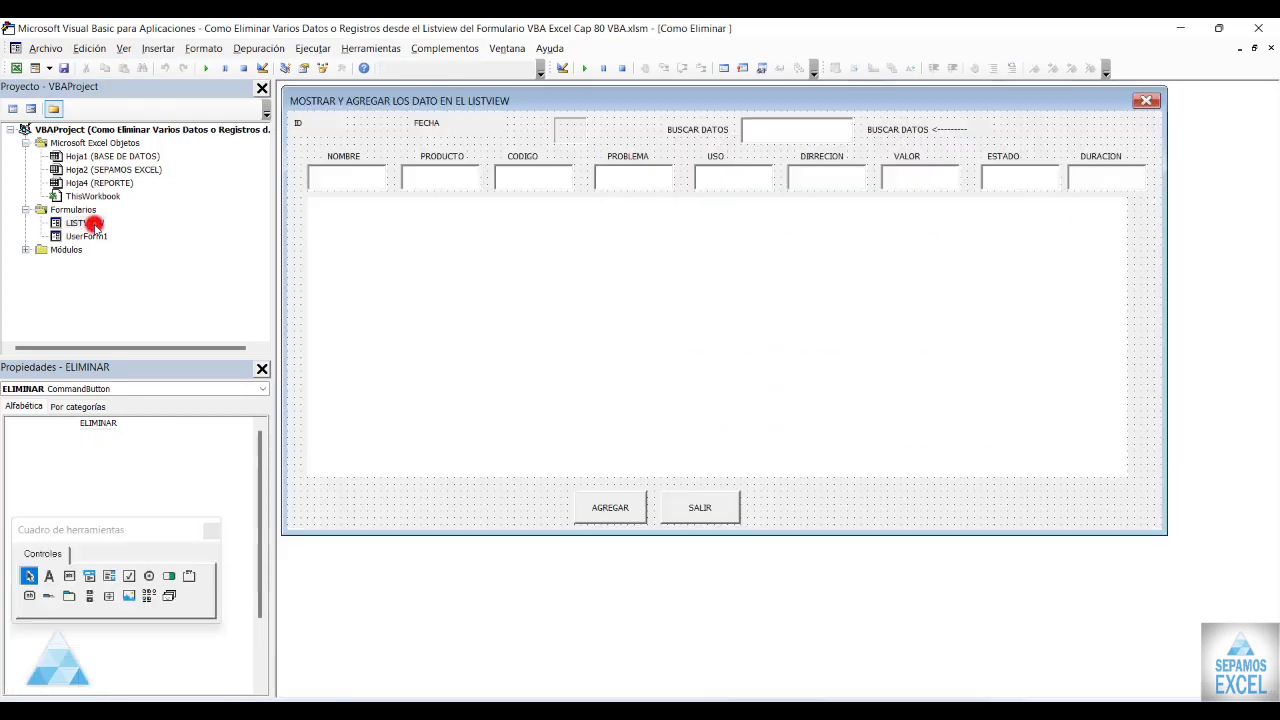
pyautogui.click(843, 502)
pyautogui.press('F5')
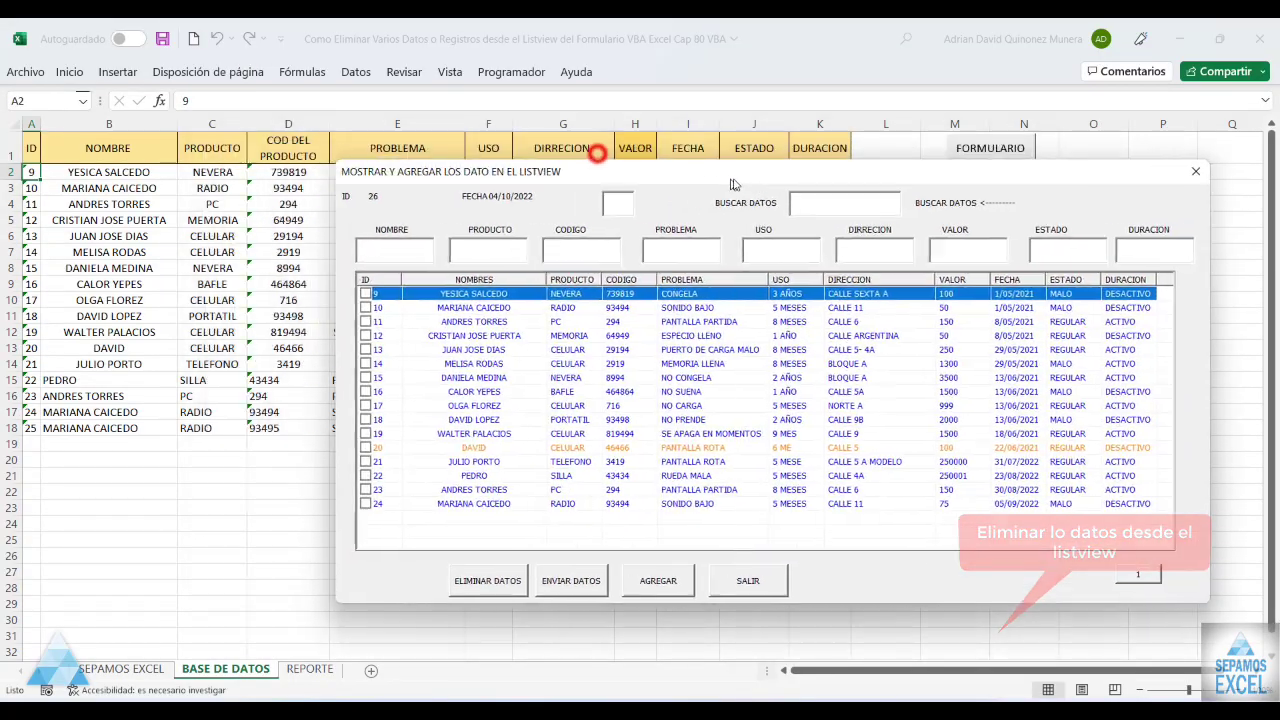
pyautogui.moveTo(458, 146); pyautogui.dragTo(594, 147)
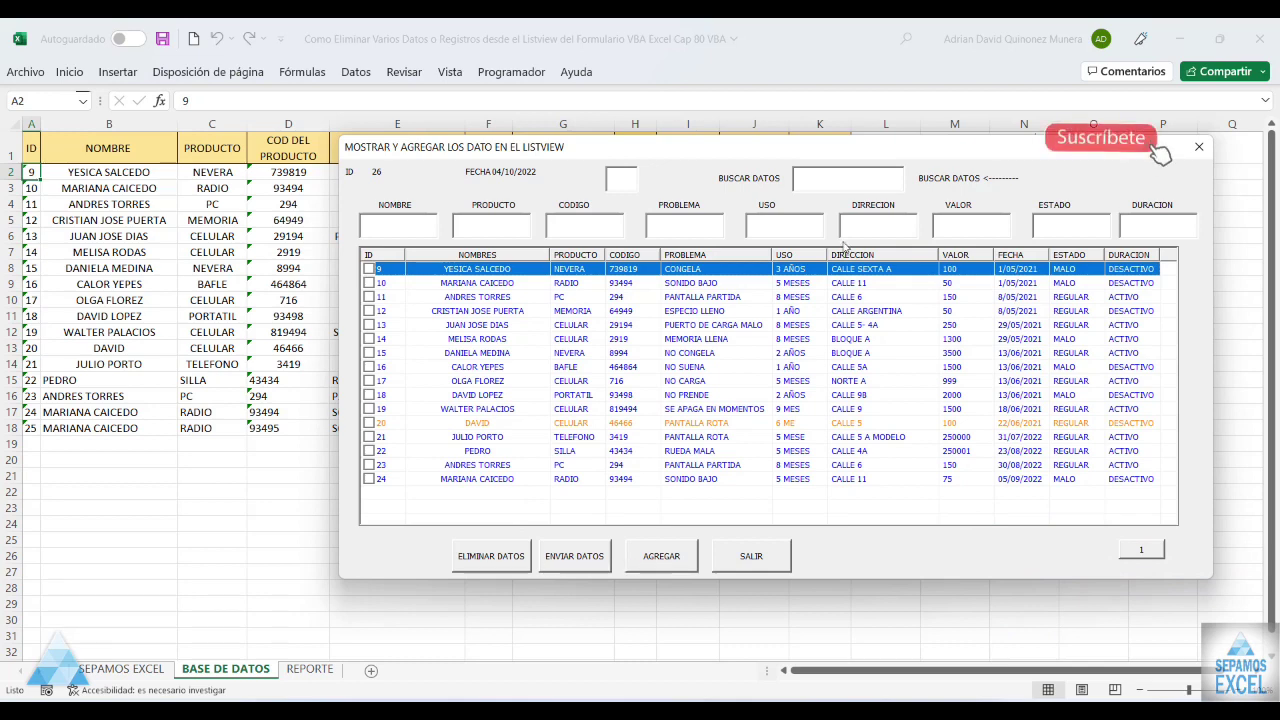
pyautogui.click(812, 310)
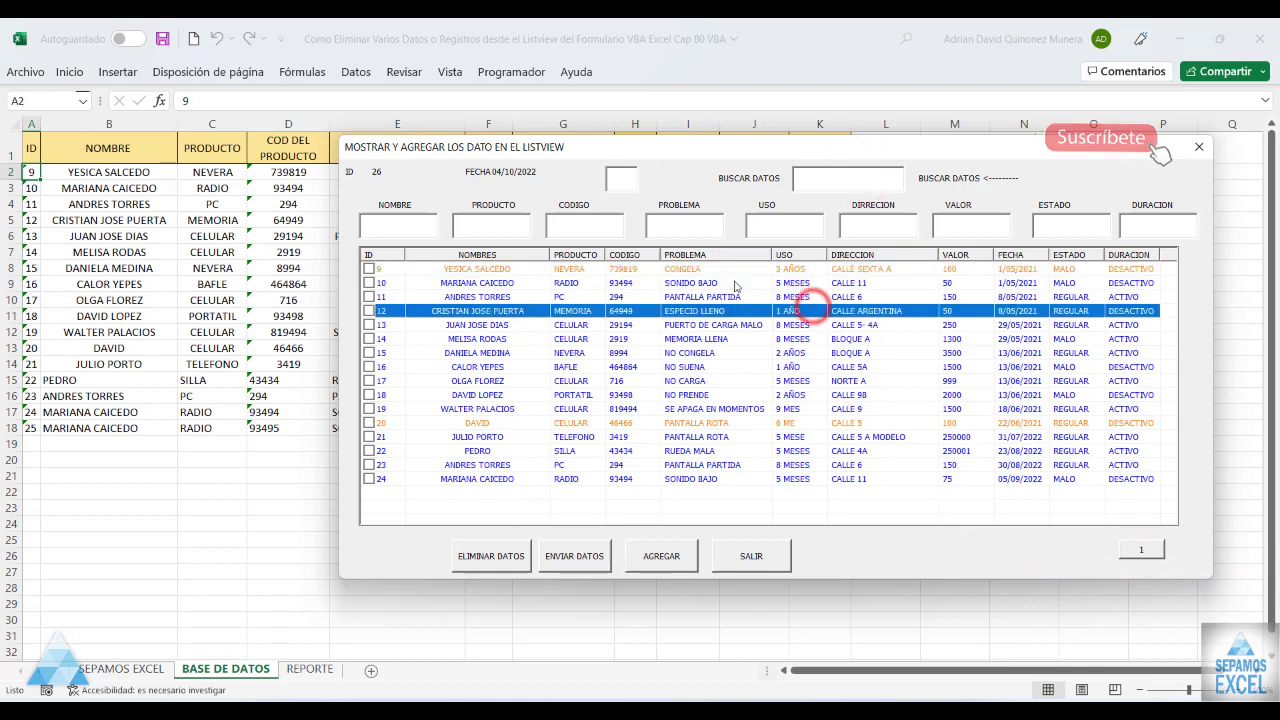
pyautogui.doubleClick(690, 316)
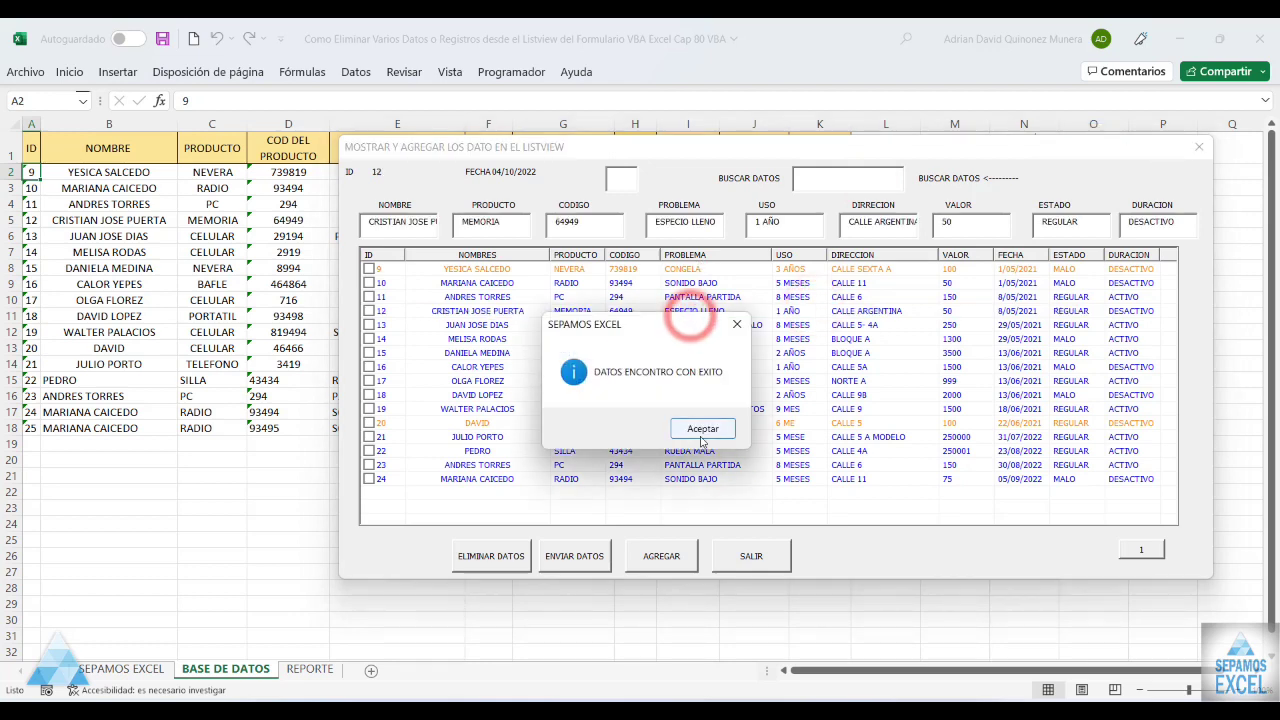
pyautogui.click(702, 436)
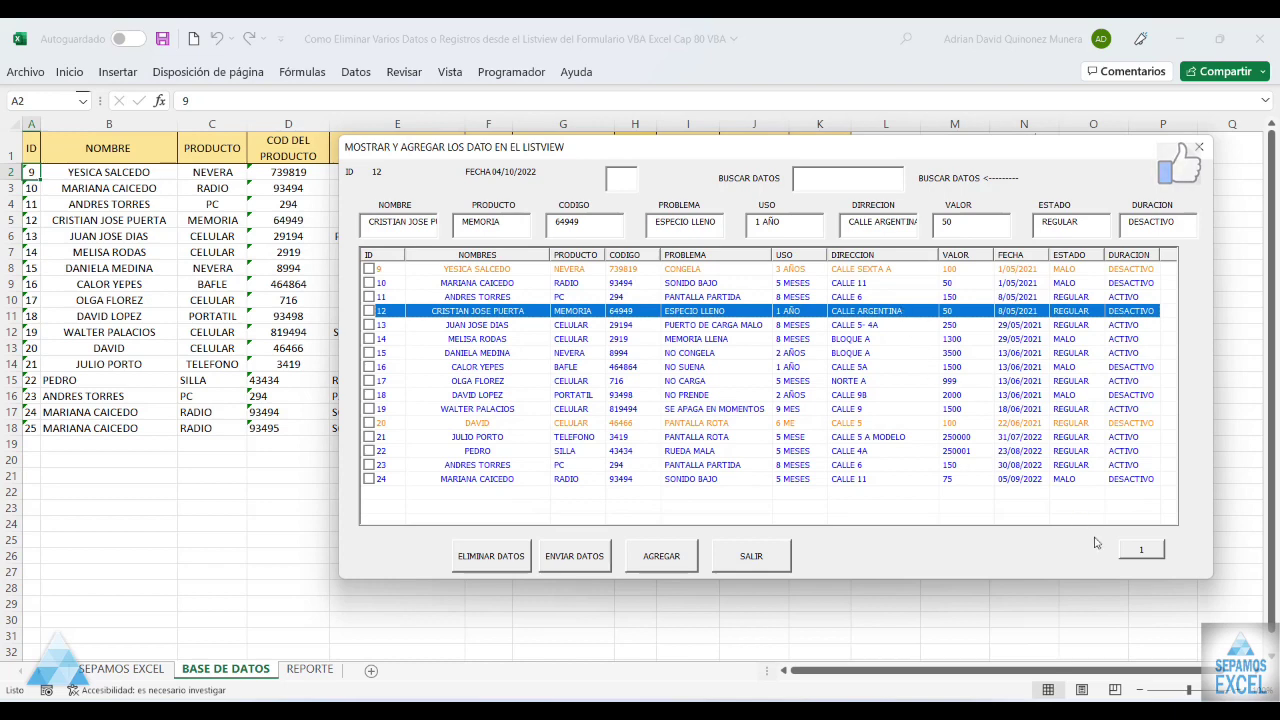
pyautogui.click(1141, 549)
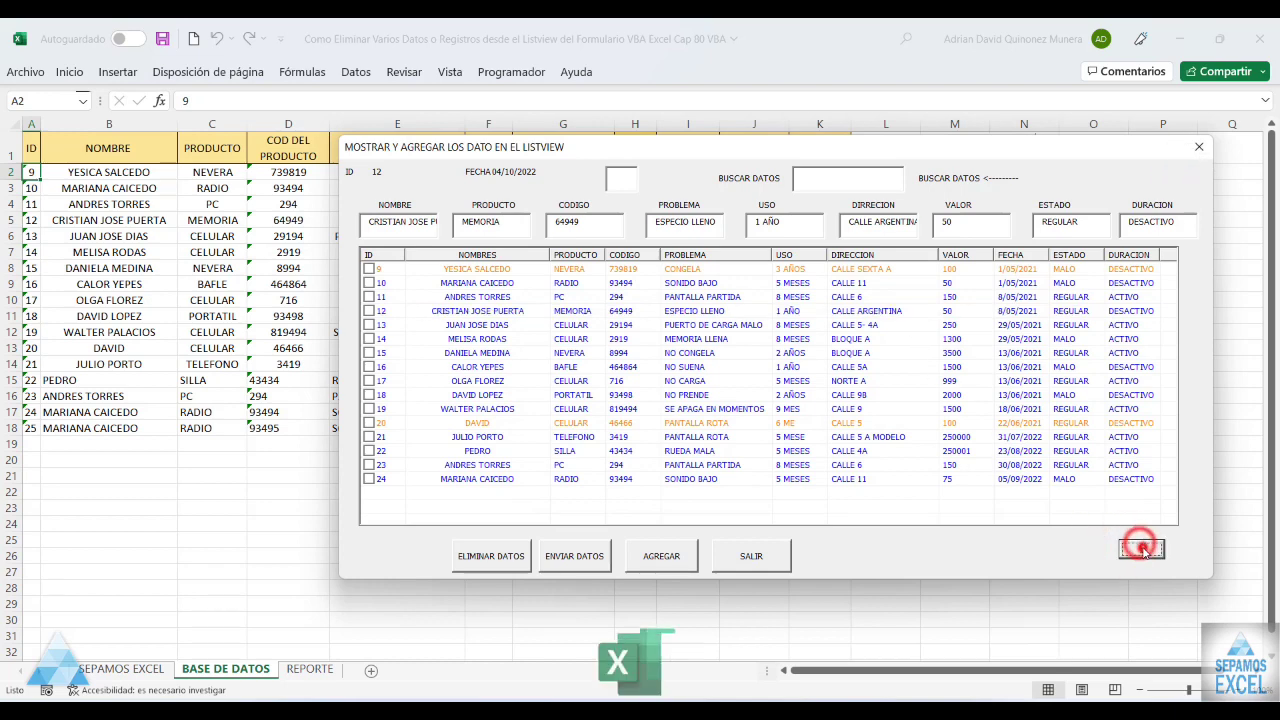
pyautogui.click(1199, 147)
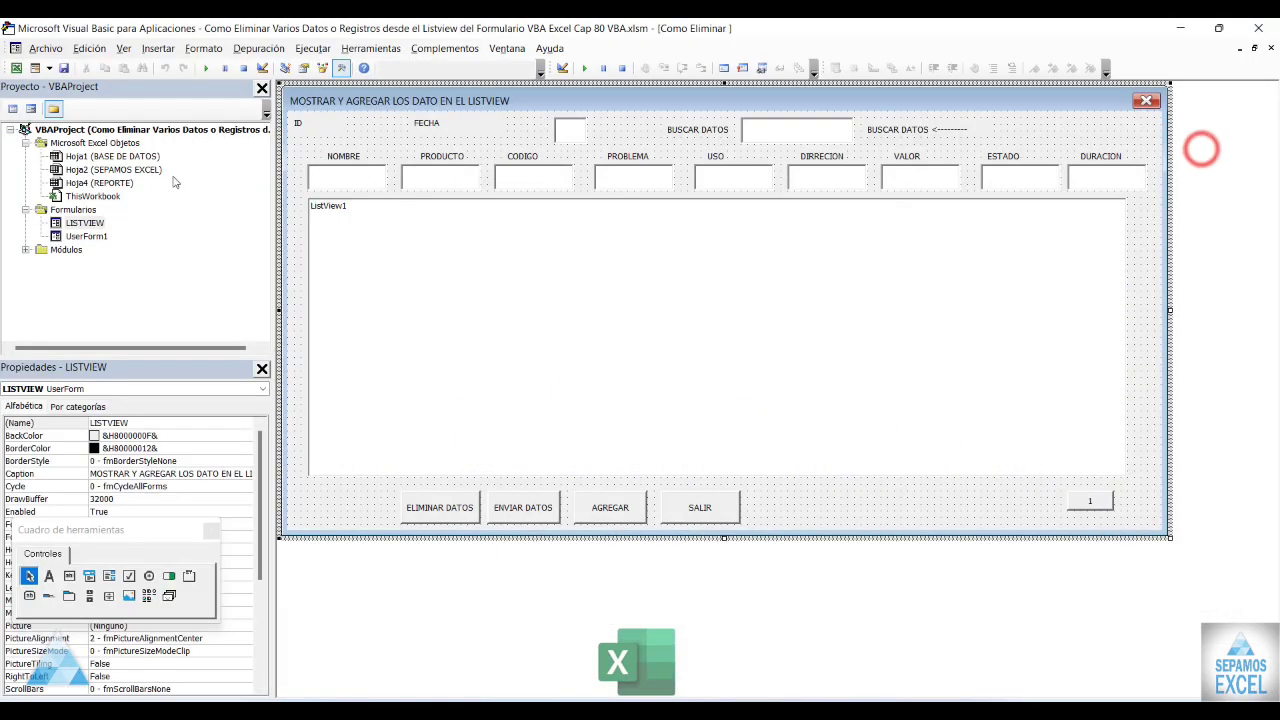
pyautogui.doubleClick(100, 236)
# Preview UserForm1 running, then open the LISTVIEW form's ELIMINAR_Click code.
pyautogui.press('F5')
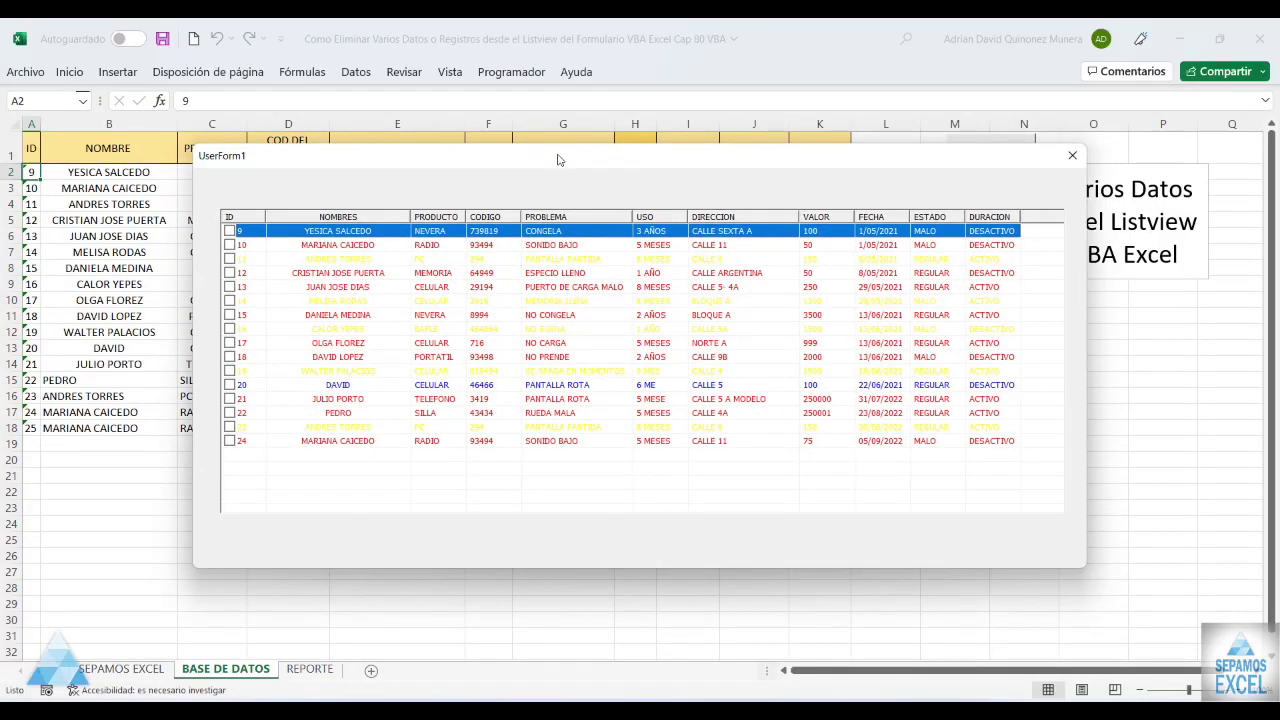
pyautogui.click(1072, 155)
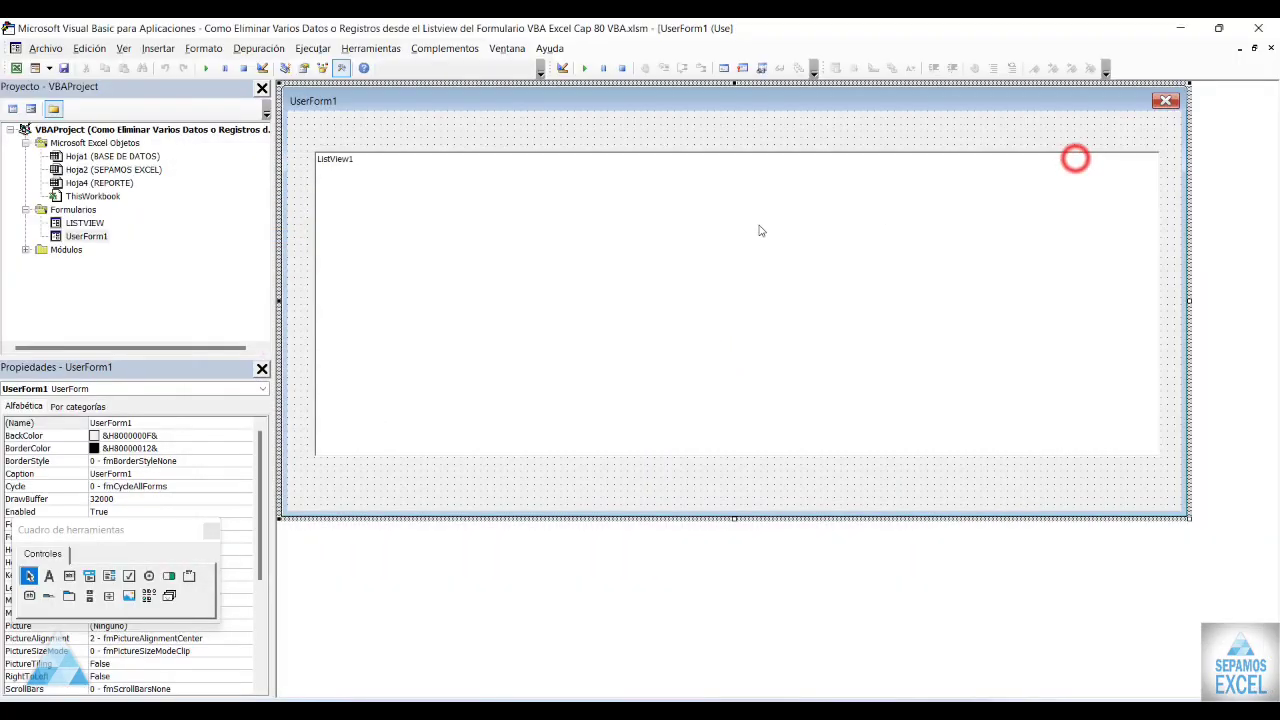
pyautogui.doubleClick(84, 223)
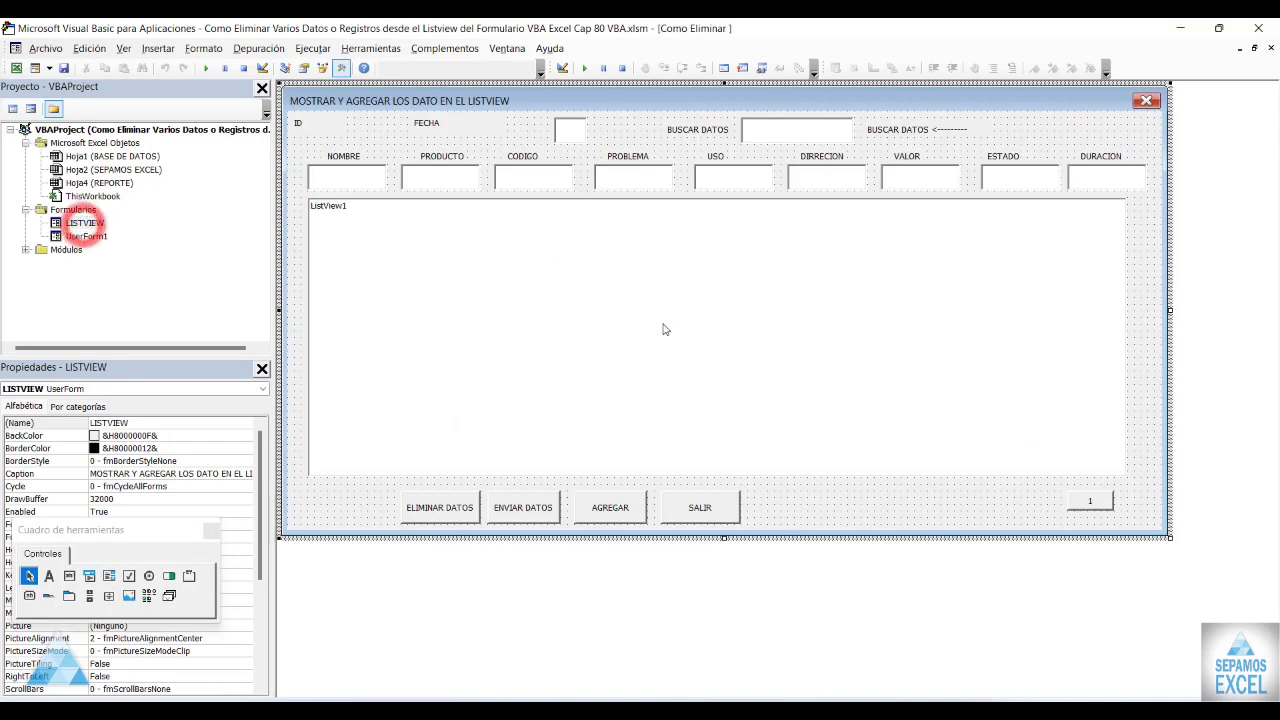
pyautogui.doubleClick(415, 510)
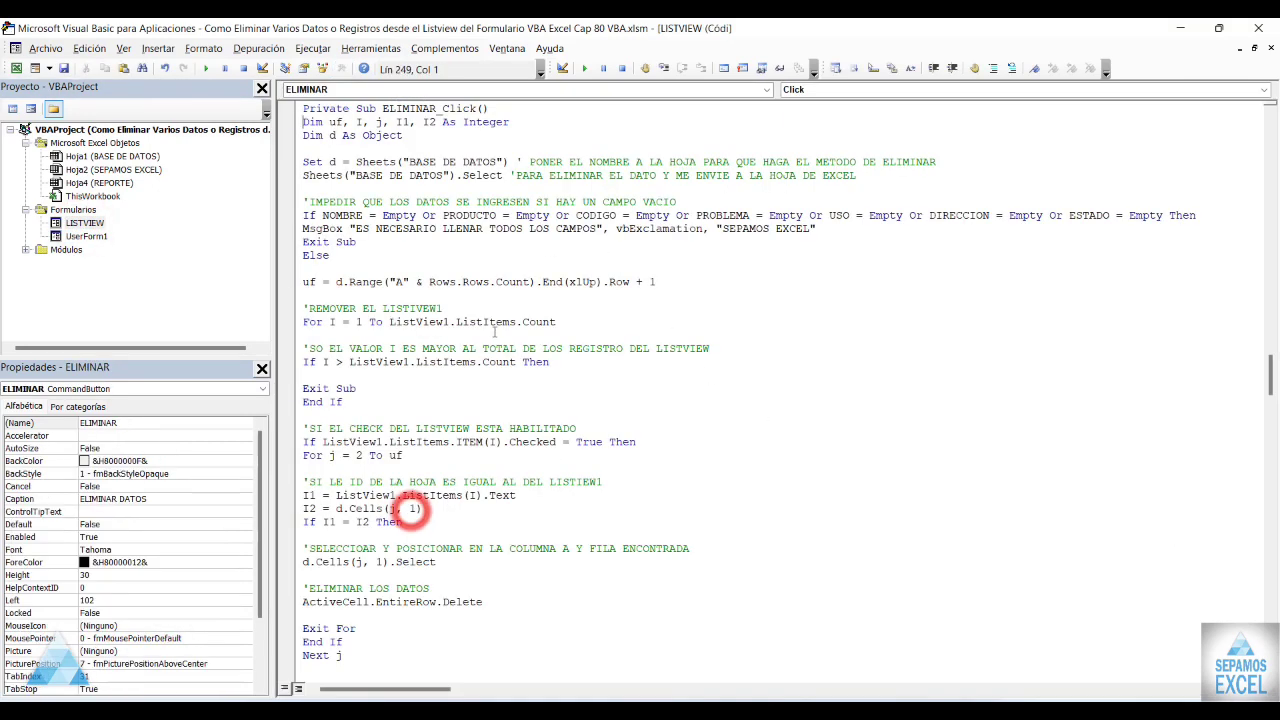
# Review the ELIMINAR_Click code, then close the code window and the LISTVIEW design.
pyautogui.scroll(-5, 457, 293)
pyautogui.scroll(5, 547, 331)
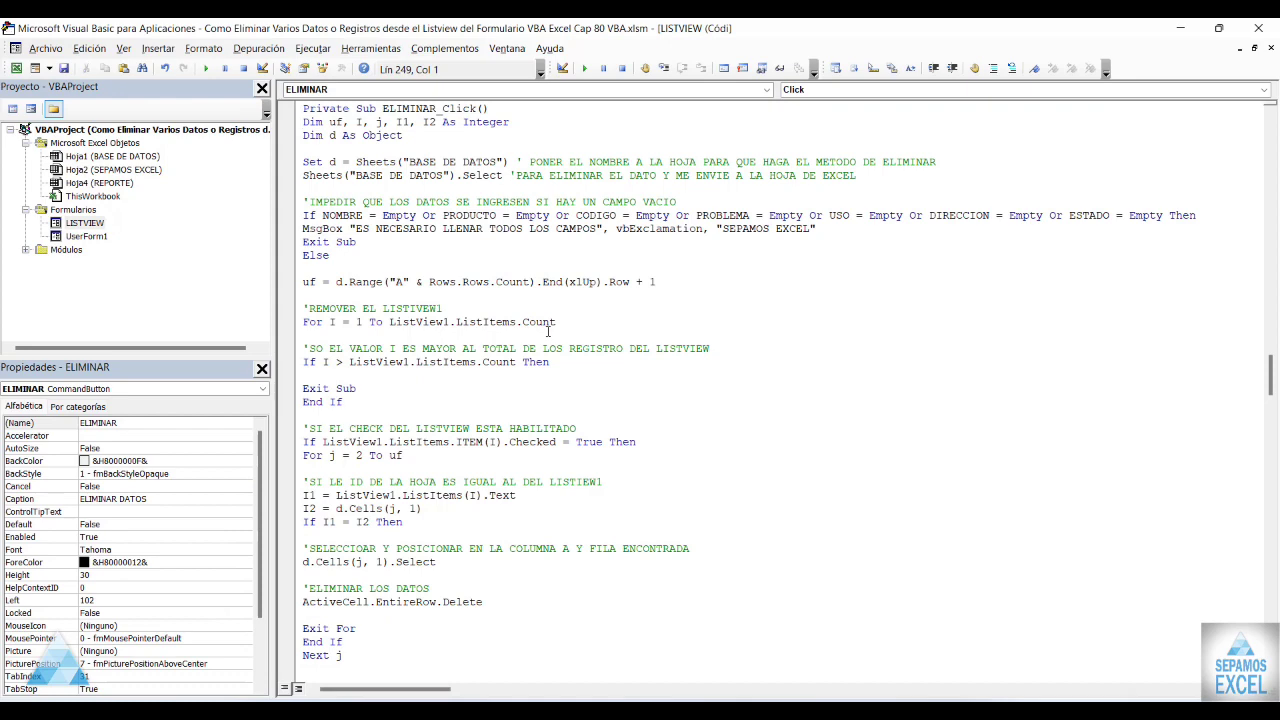
pyautogui.scroll(-5, 397, 228)
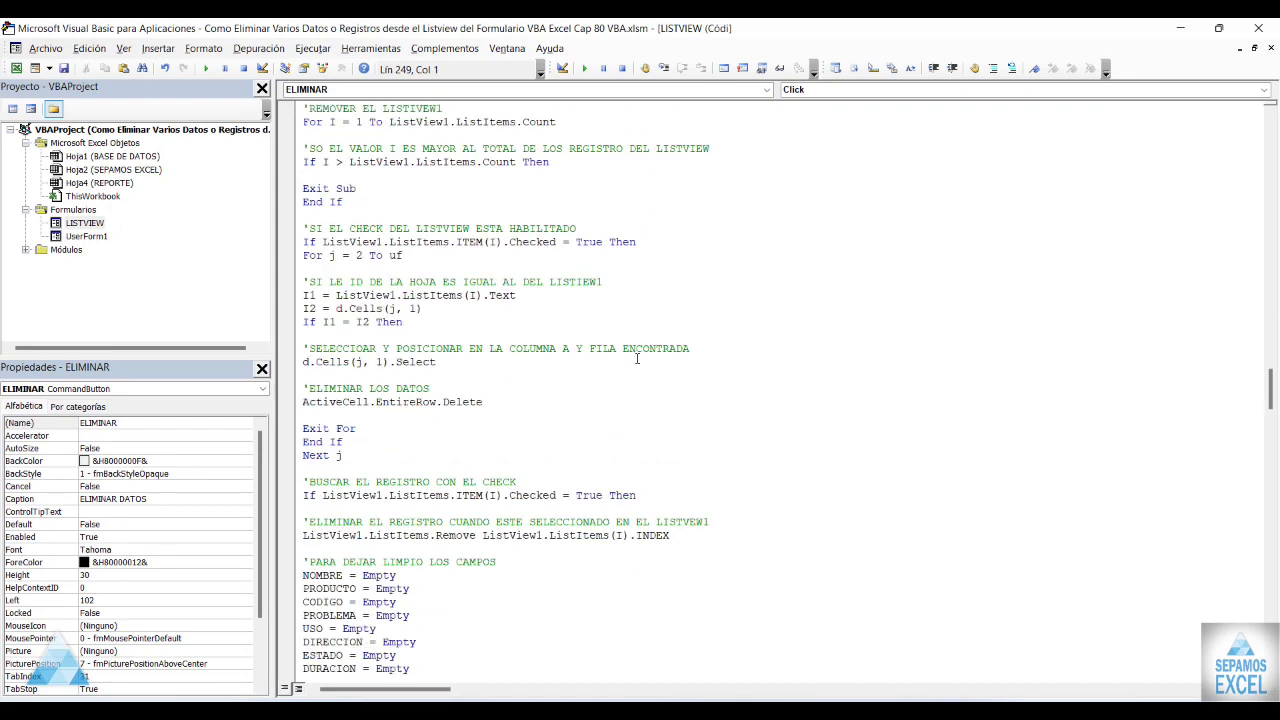
pyautogui.scroll(-5, 649, 377)
pyautogui.scroll(10, 650, 379)
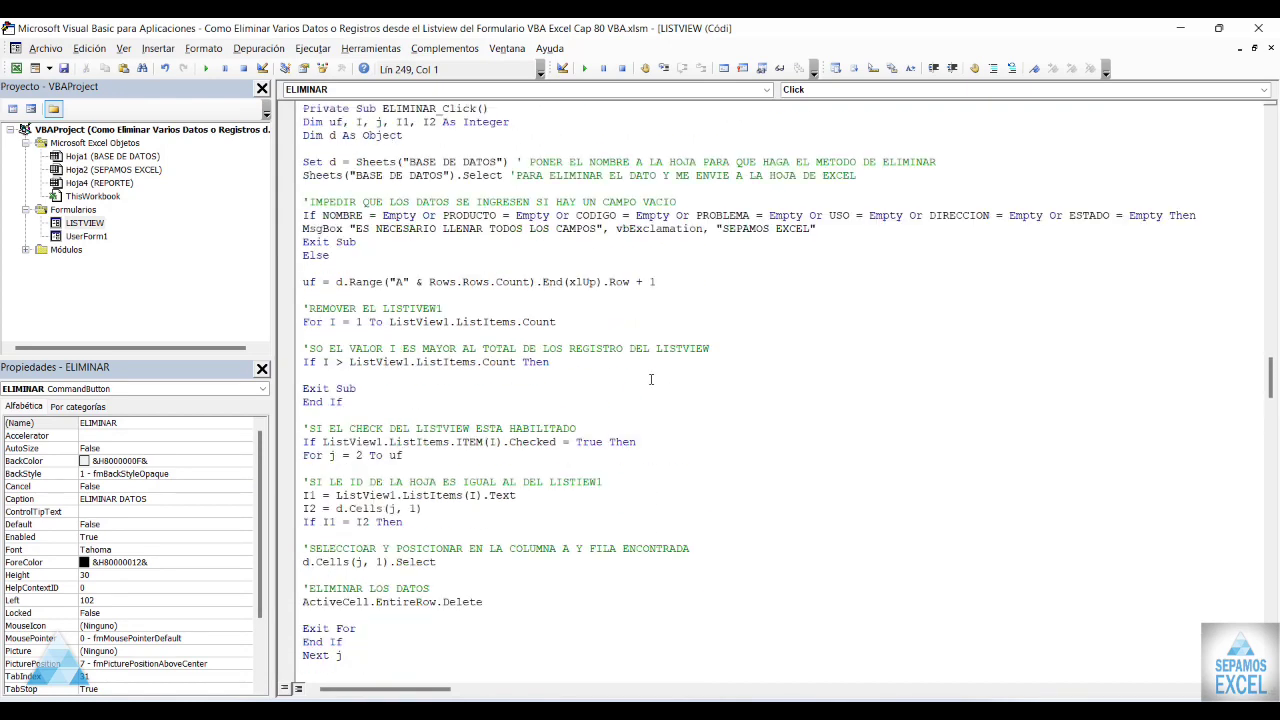
pyautogui.scroll(4, 650, 379)
pyautogui.scroll(-2, 650, 379)
pyautogui.scroll(-1, 650, 379)
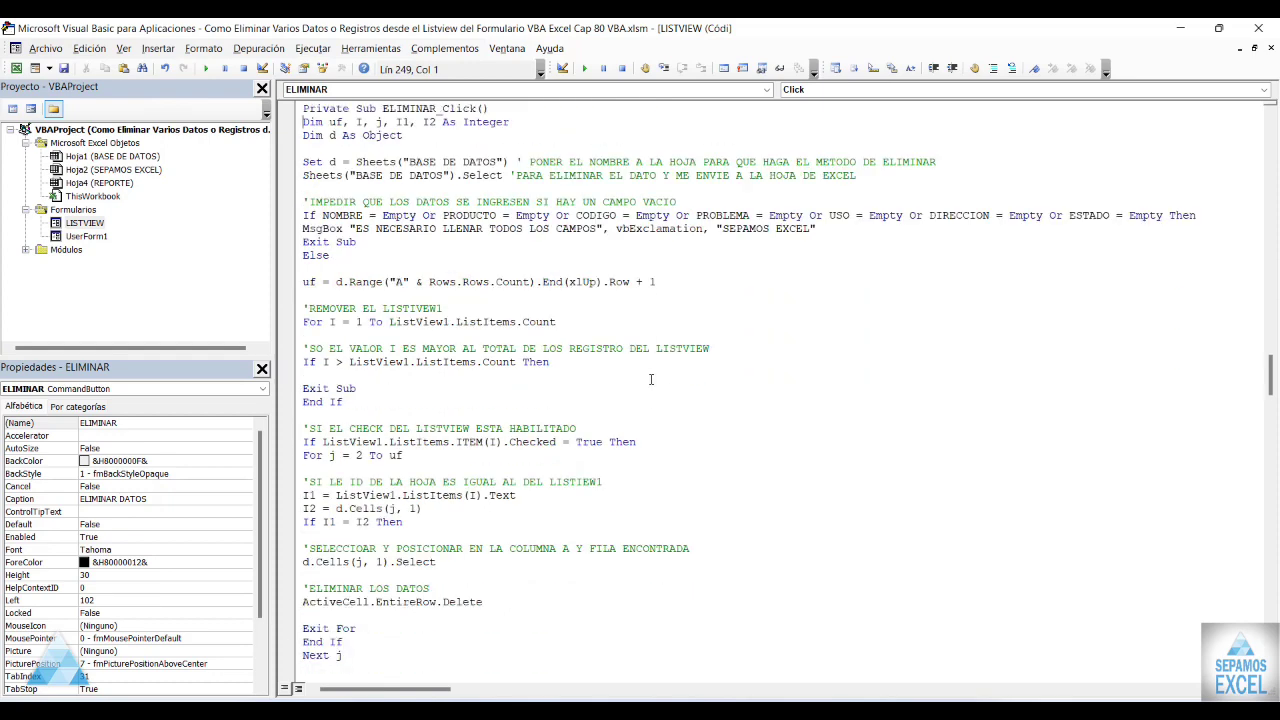
pyautogui.click(1270, 48)
pyautogui.click(1270, 48)
# Close the VBA editor, launch FORMULARIO from the sheet and load record ID 14 for deletion.
pyautogui.click(1270, 48)
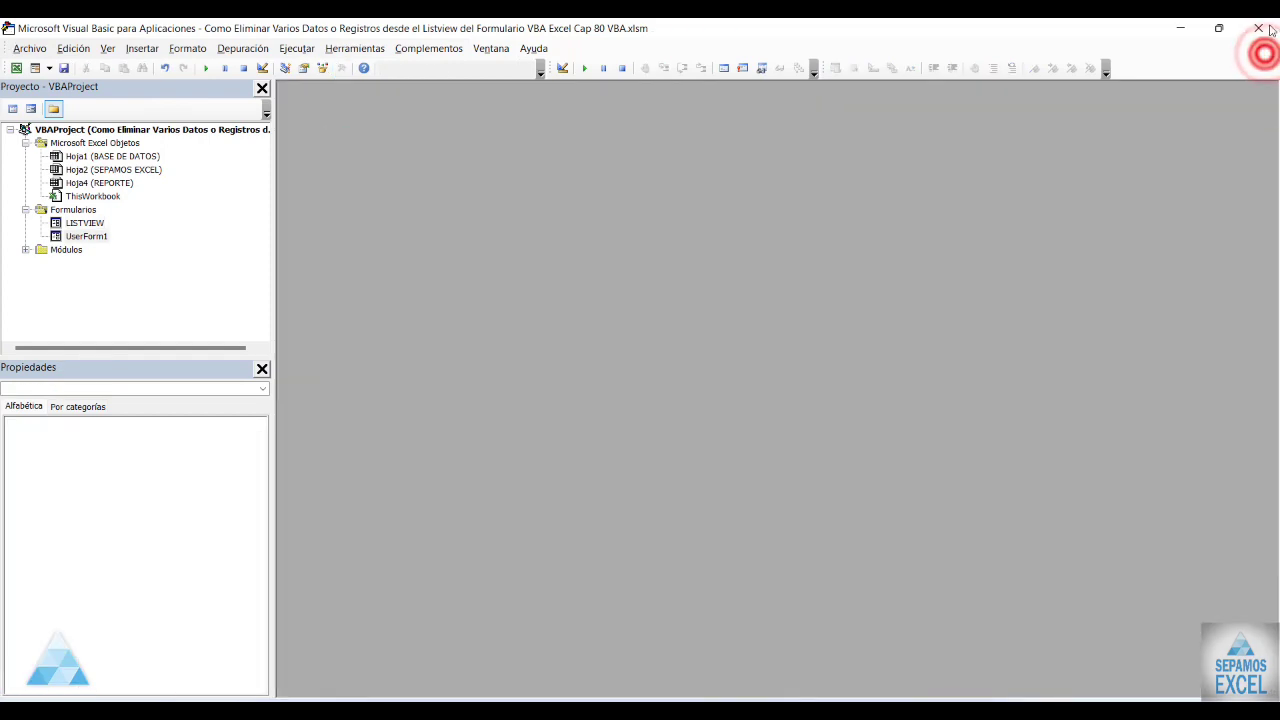
pyautogui.click(1258, 28)
pyautogui.click(1007, 143)
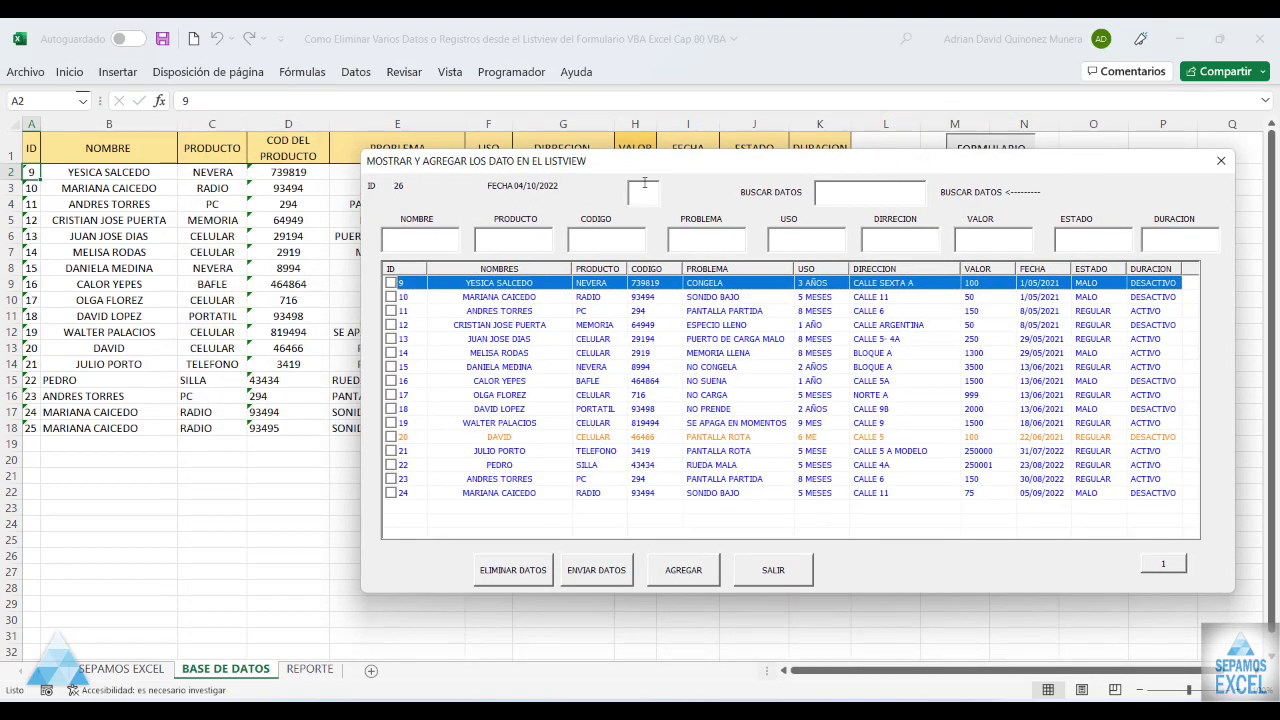
pyautogui.moveTo(650, 168); pyautogui.dragTo(619, 200)
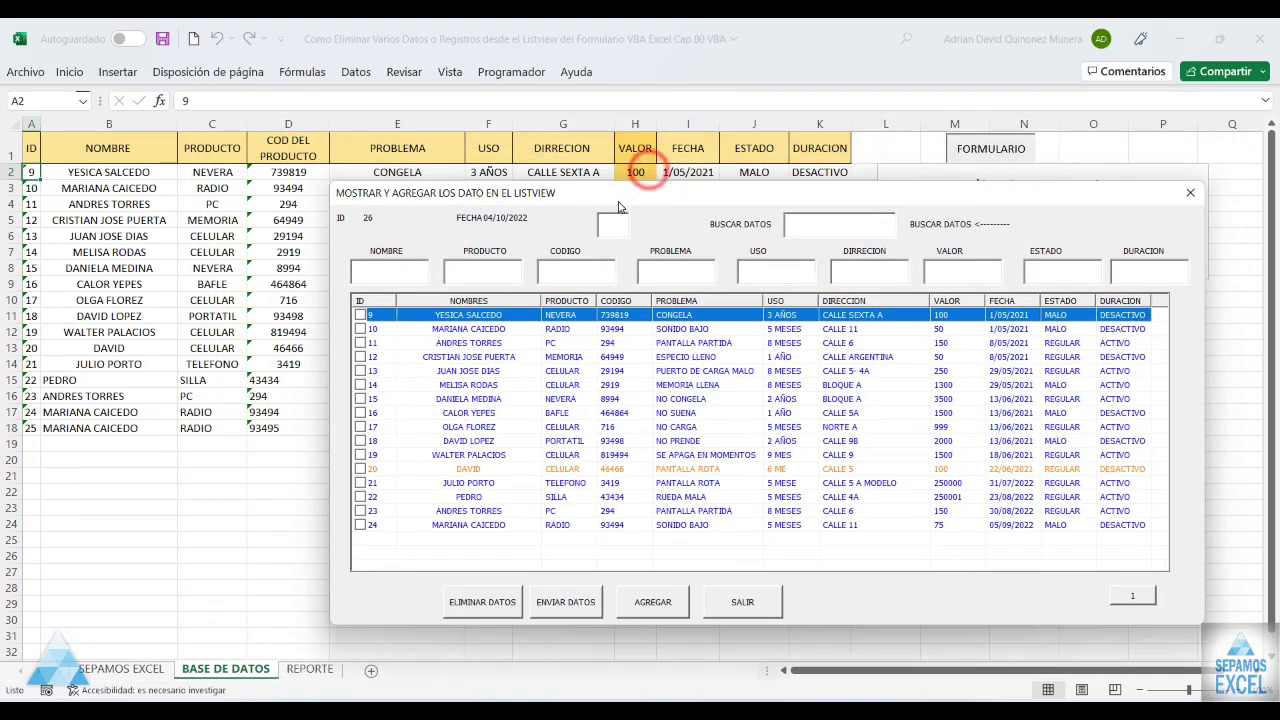
pyautogui.doubleClick(365, 384)
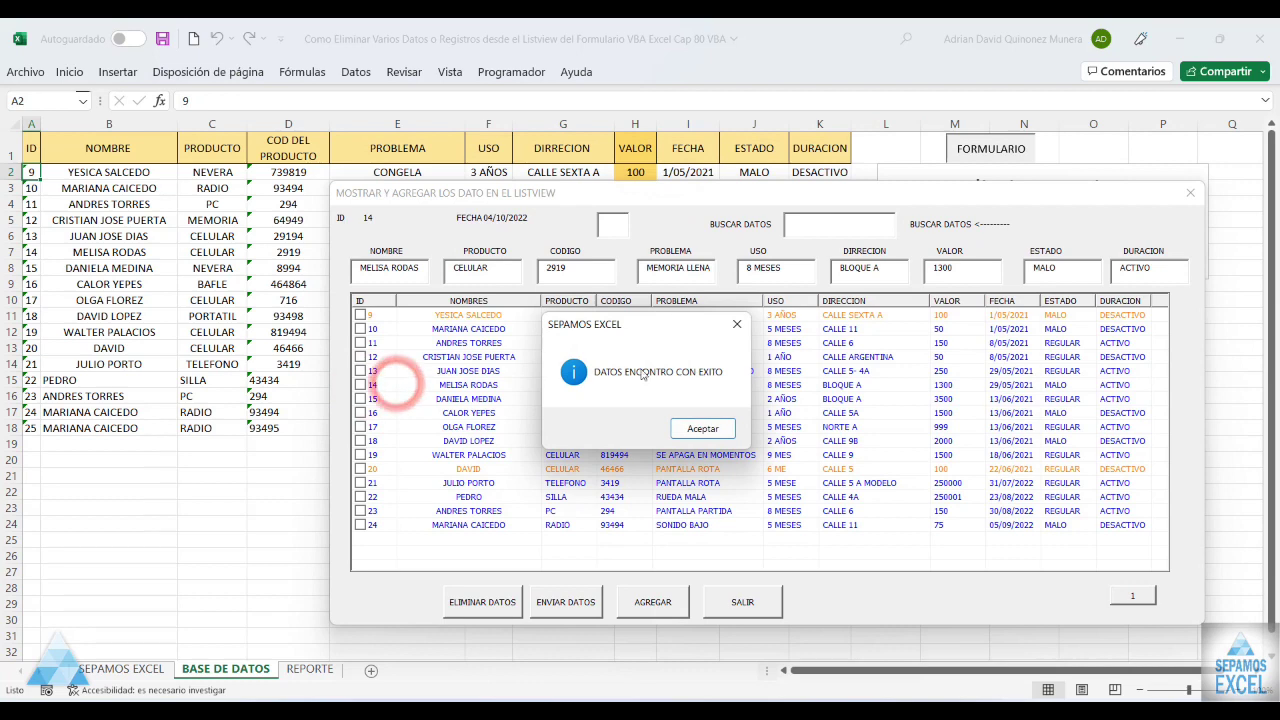
pyautogui.click(700, 428)
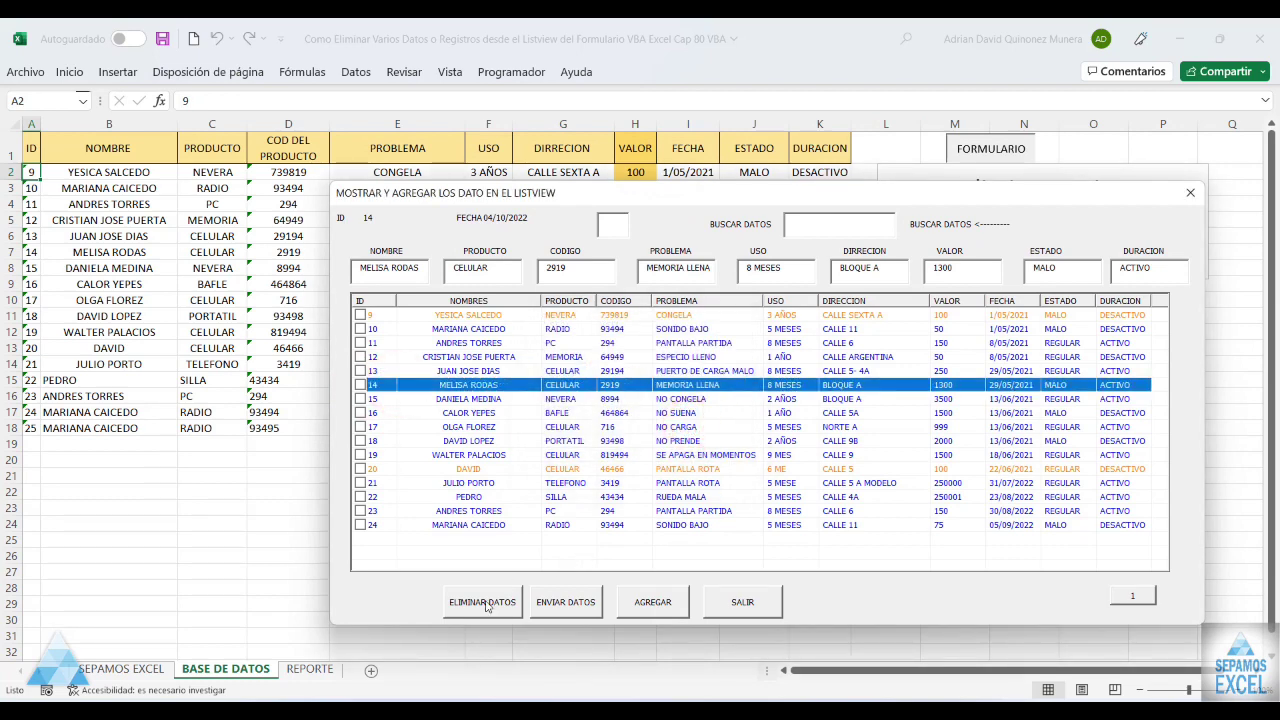
pyautogui.click(484, 603)
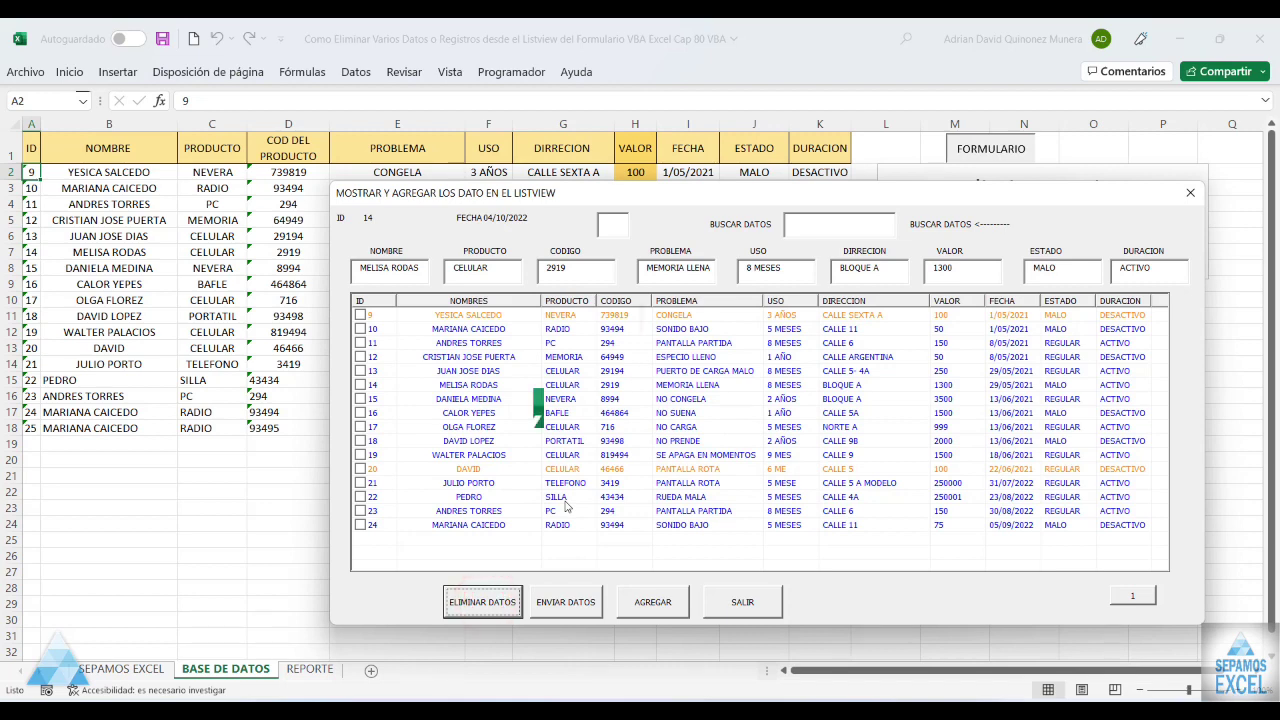